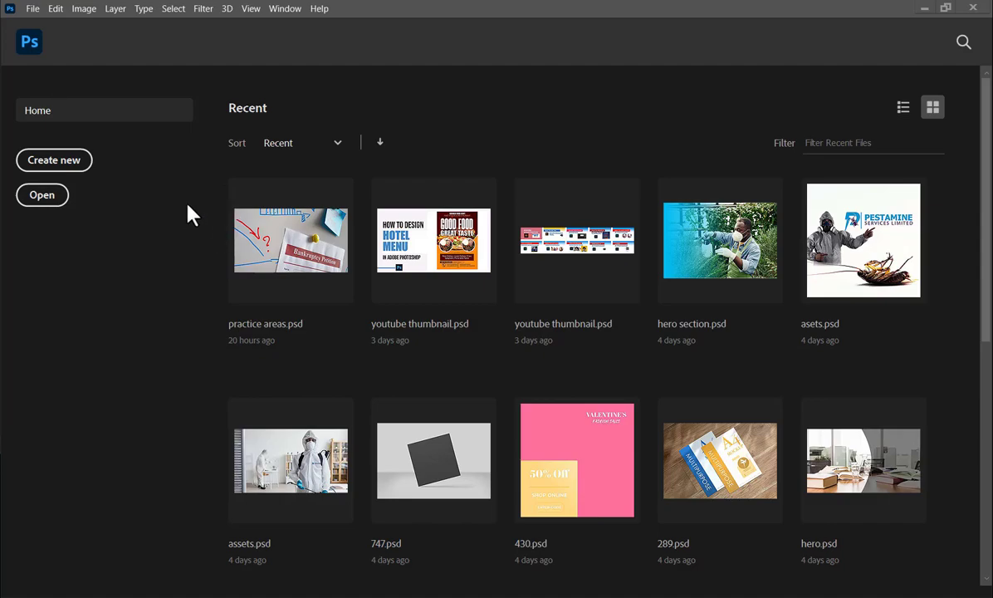
- Create a new document from the A6 print preset with its units set to pixels (1240 x 1748 px, 300 ppi)
click(56, 167)
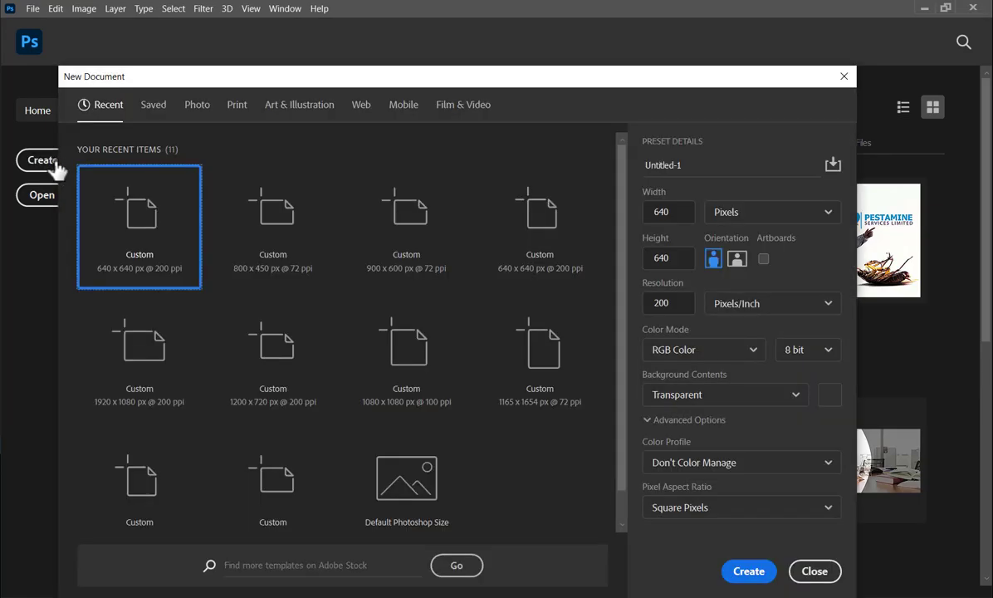
click(235, 107)
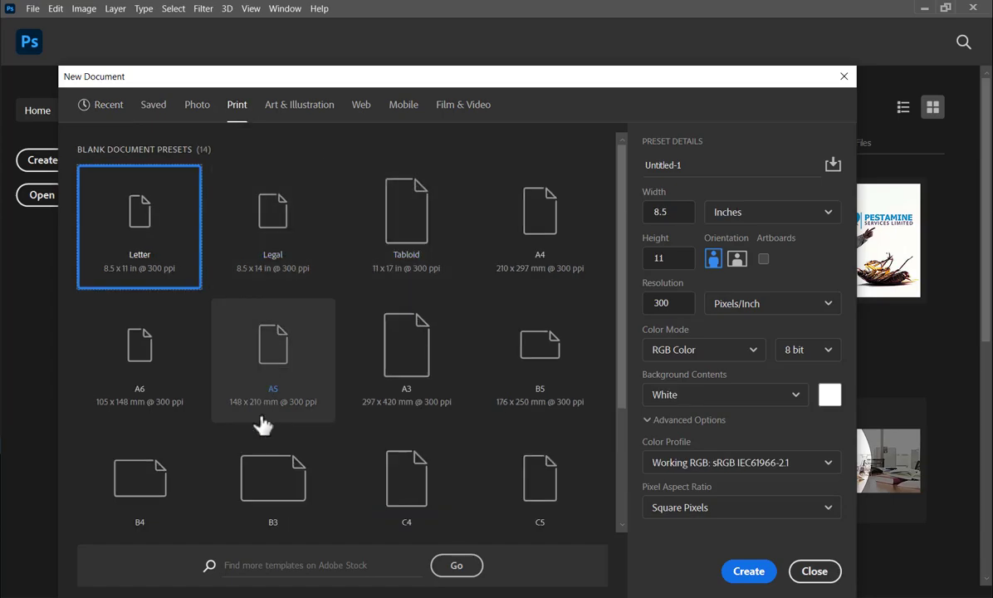
click(137, 384)
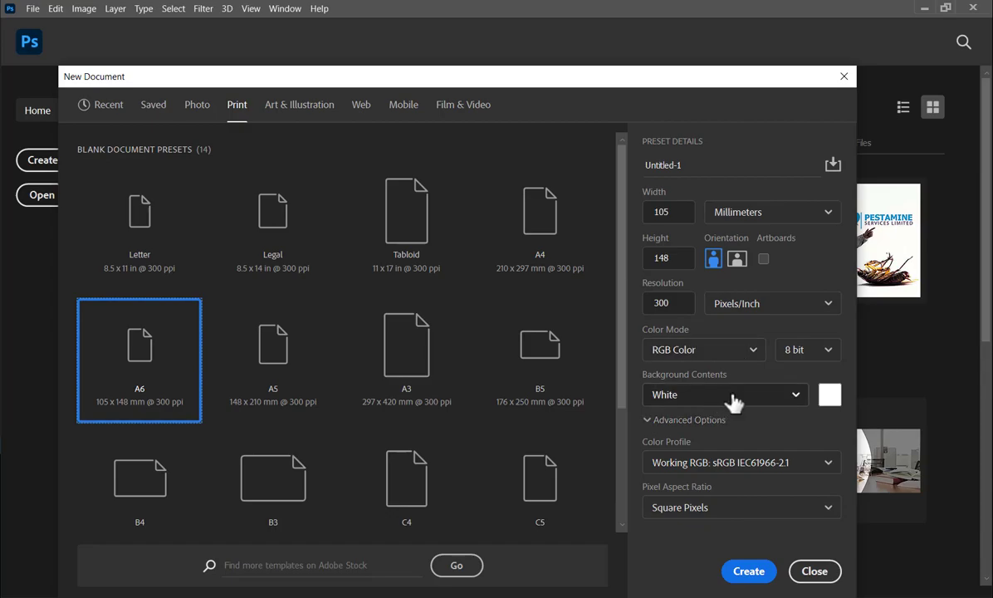
click(764, 219)
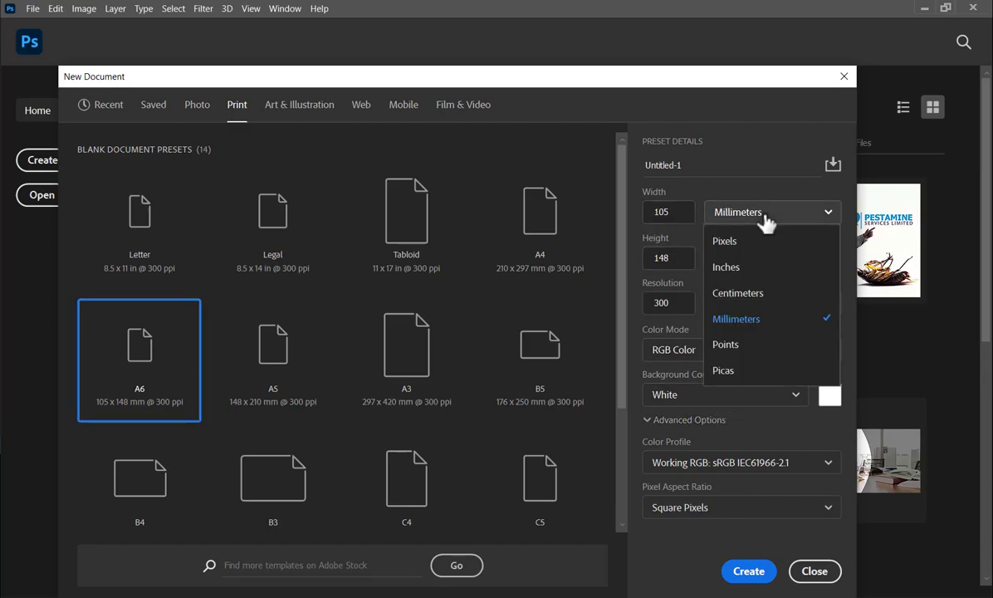
click(741, 243)
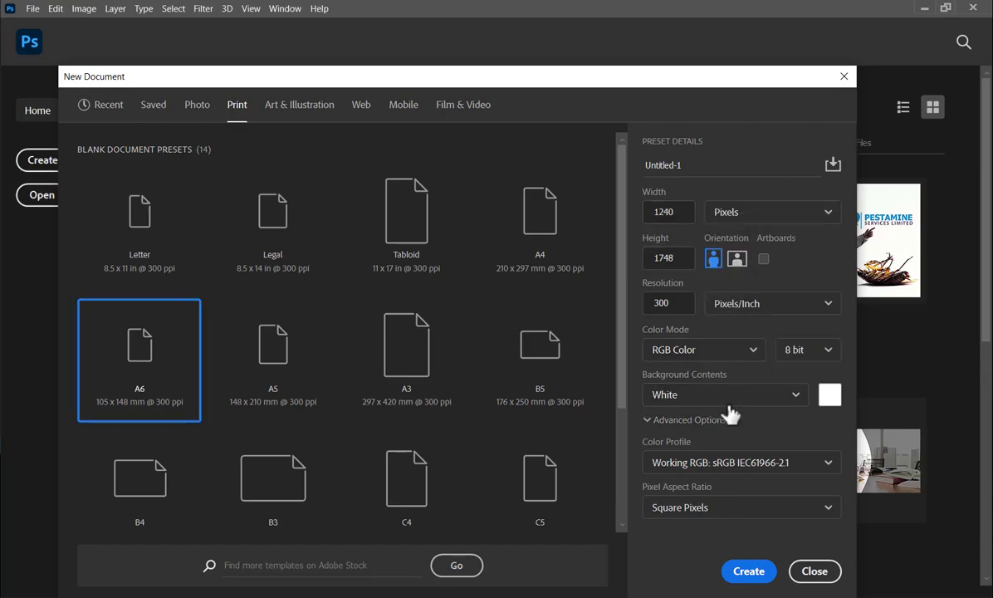
click(747, 571)
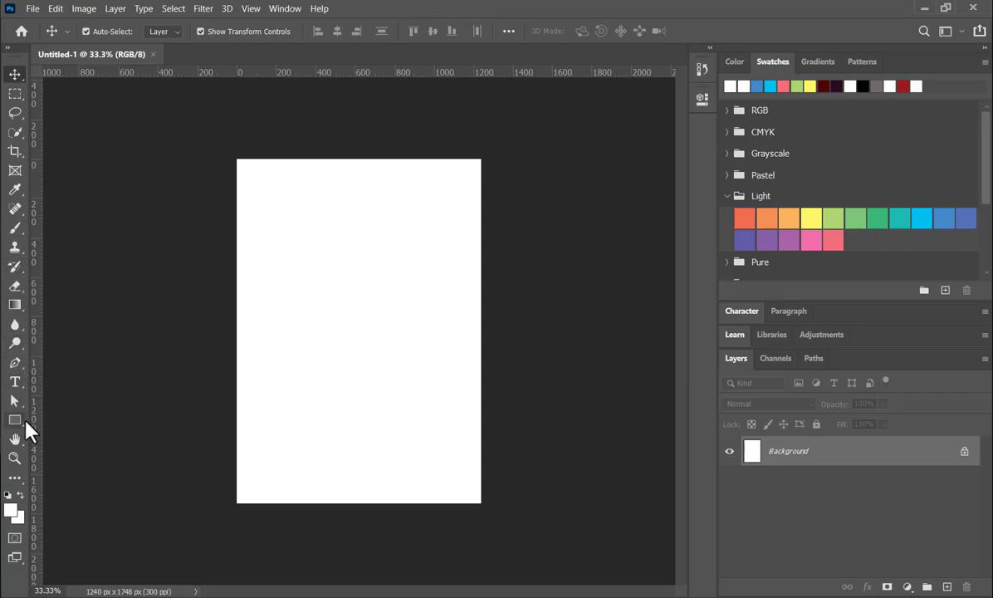
- Draw a rectangle shape of about 1322 x 1812 px that covers the whole canvas
drag(18, 420, 82, 417)
drag(227, 152, 487, 509)
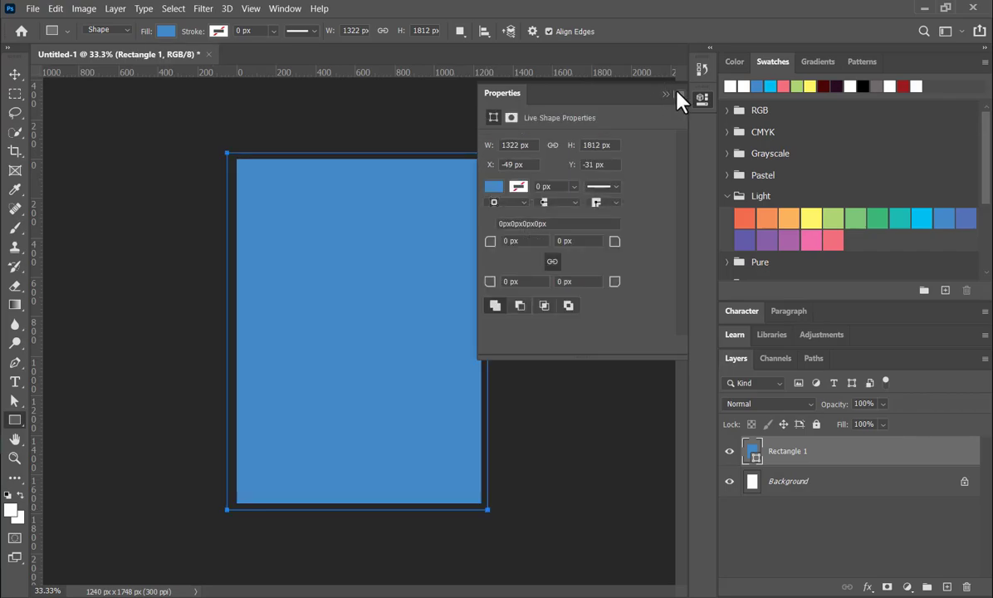
click(665, 92)
- Pick a dark green as the foreground colour
click(734, 62)
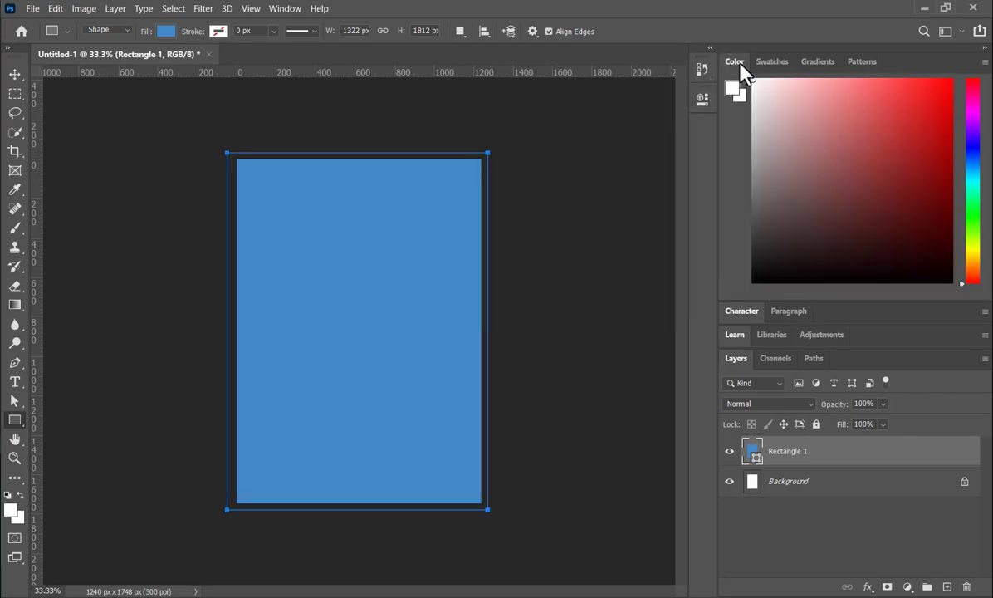
click(973, 221)
click(947, 198)
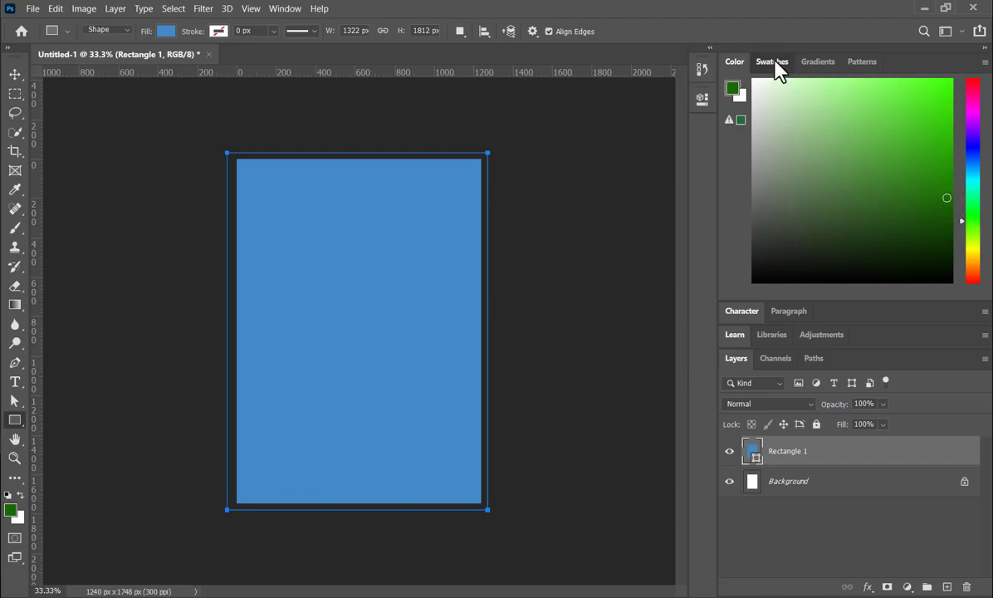
click(774, 63)
- Fill the background rectangle with the yellow-to-green gradient preset from the Greens group and deselect it
click(809, 62)
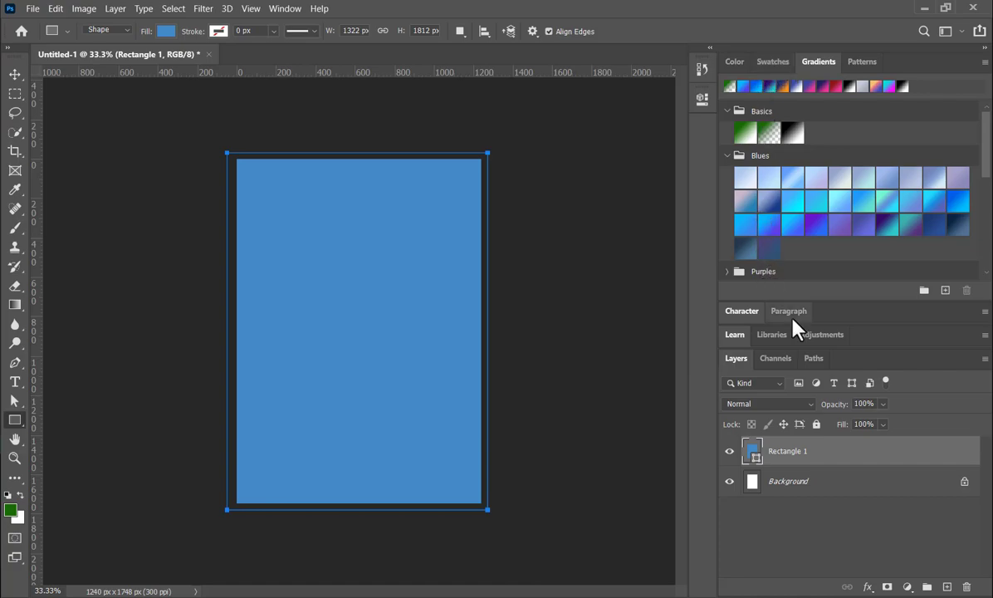
click(282, 9)
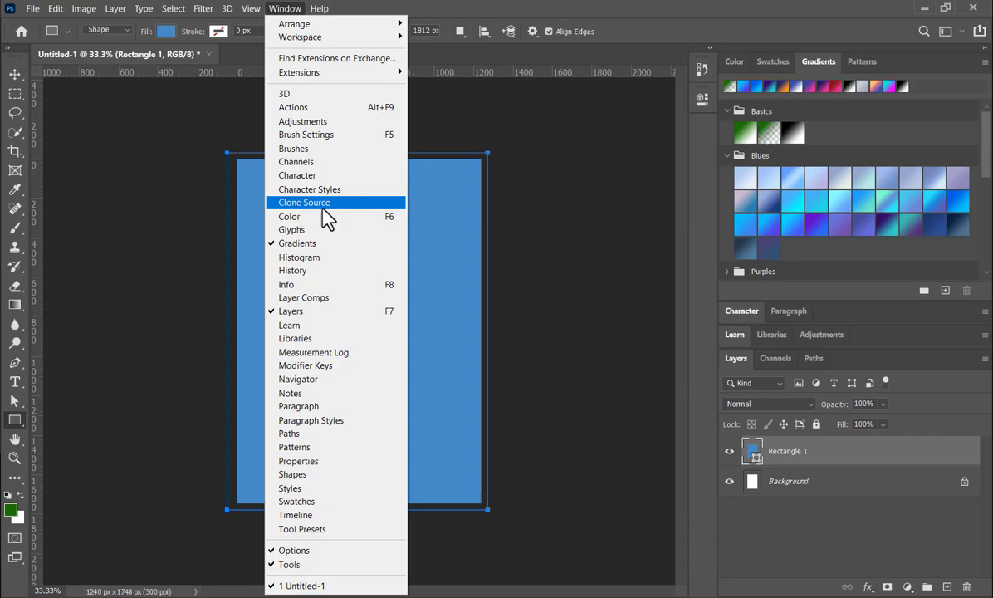
click(540, 344)
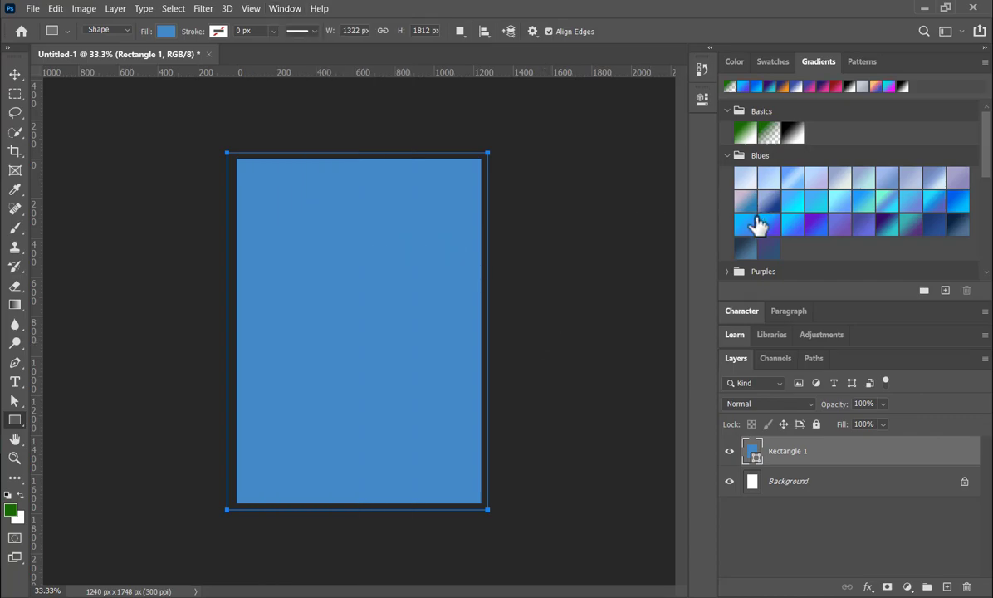
click(728, 156)
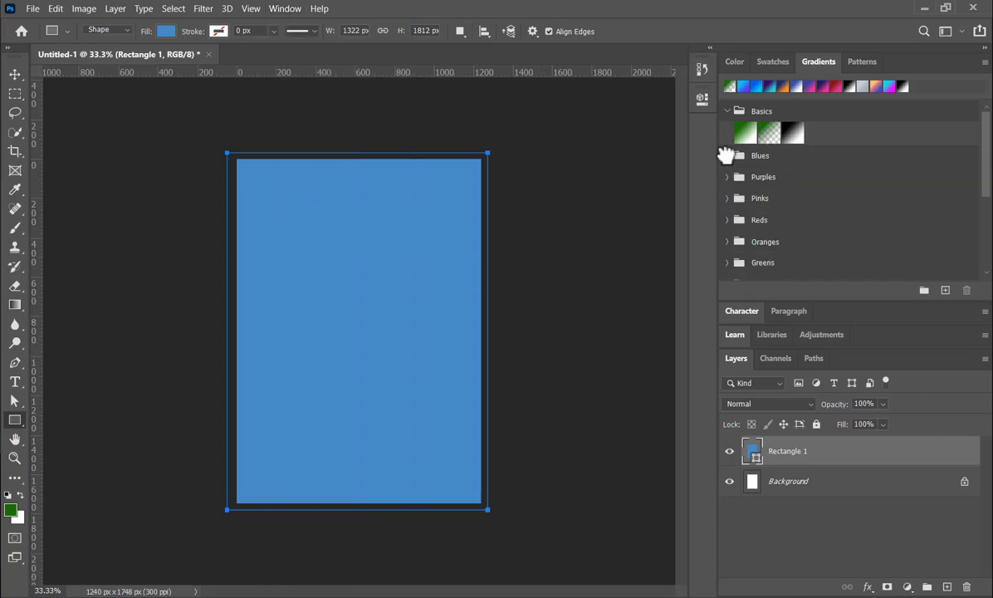
scroll(771, 242, down, 1)
scroll(772, 242, down, 1)
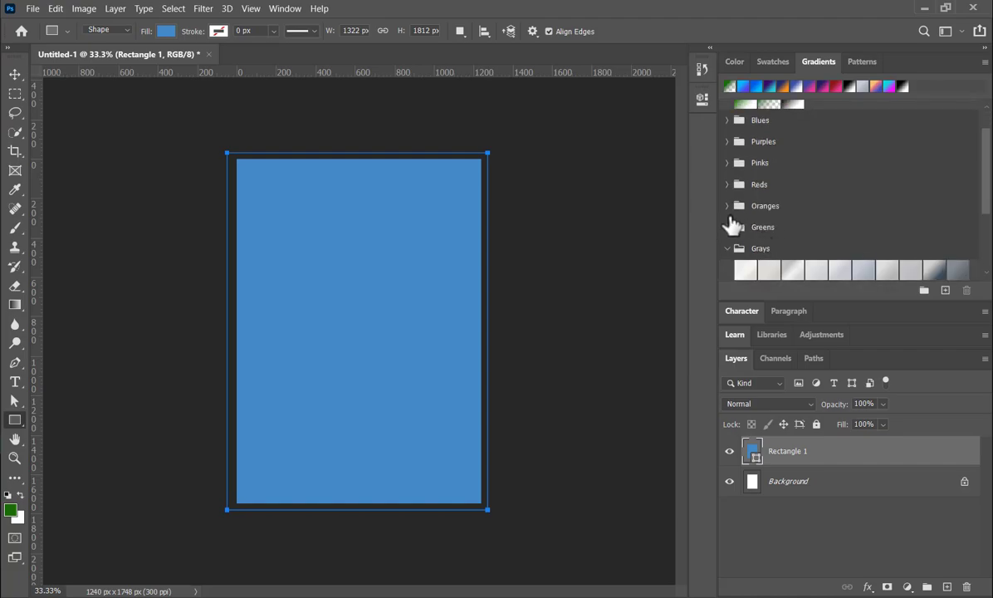
click(728, 226)
scroll(855, 237, down, 1)
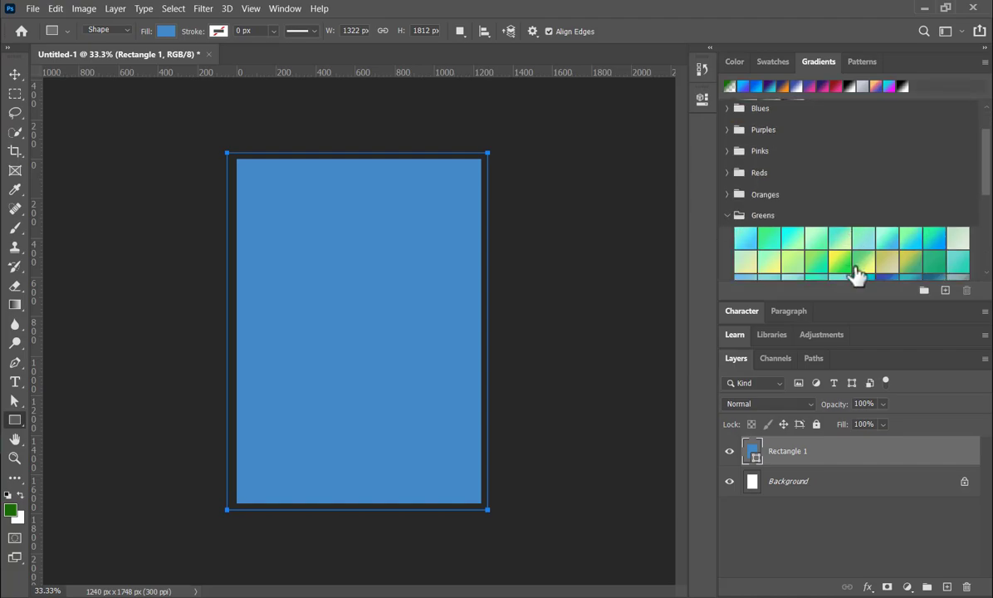
click(840, 261)
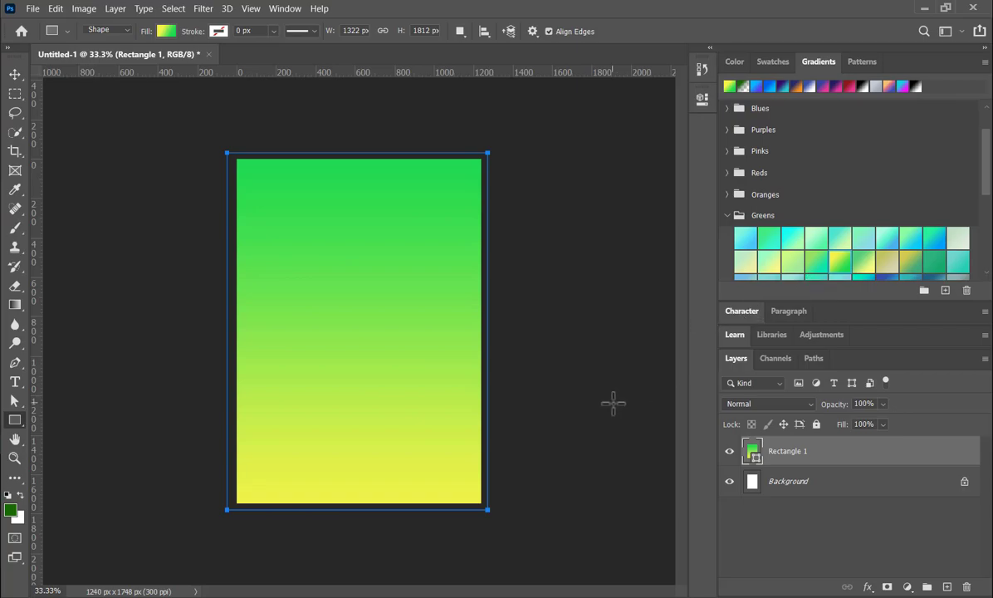
click(16, 73)
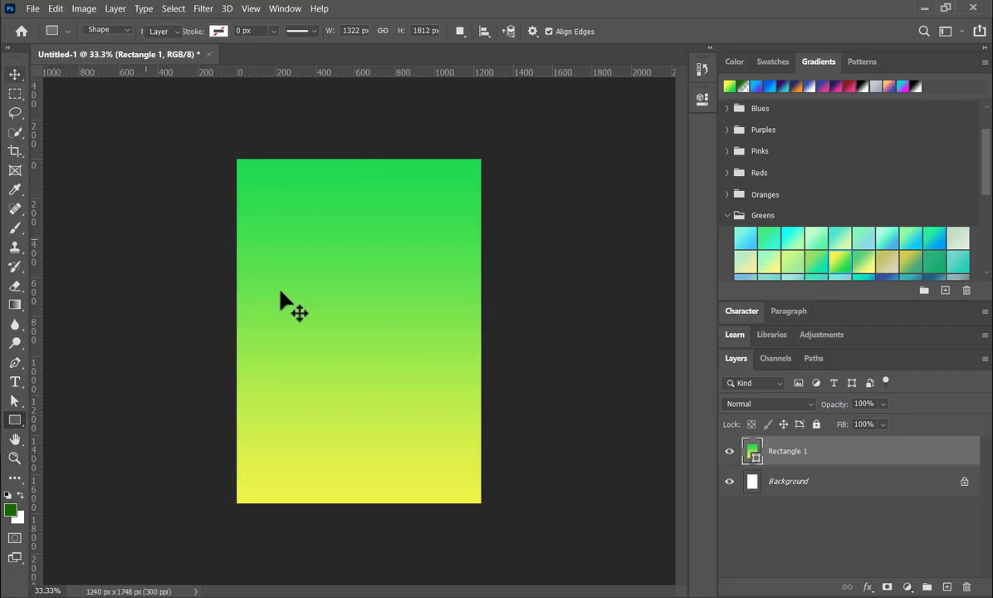
click(523, 361)
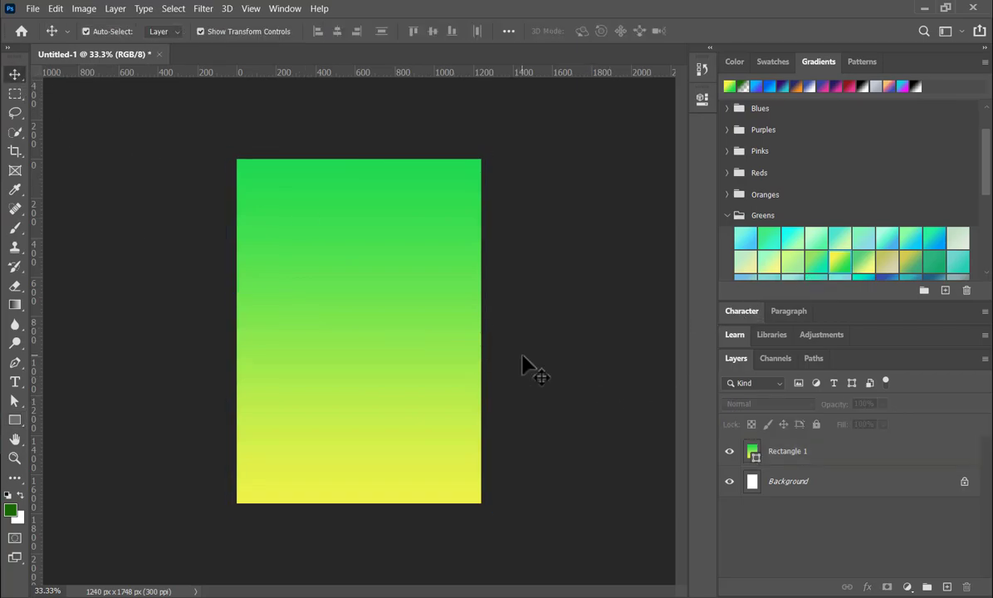
- Place the floral pattern image pngegg (81) from the packaging > MORINGA folder as an embedded object above the gradient
click(31, 9)
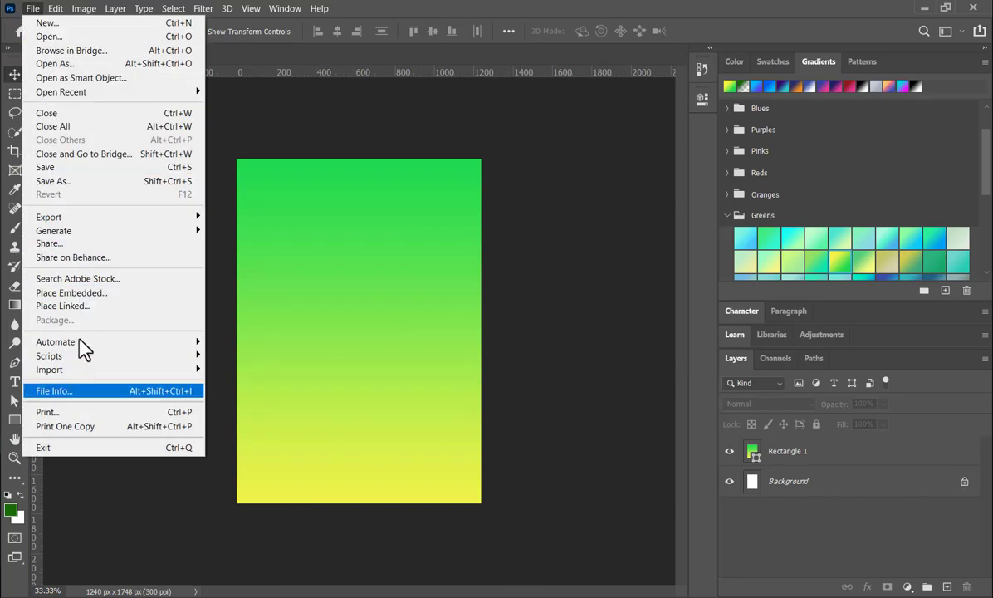
click(73, 294)
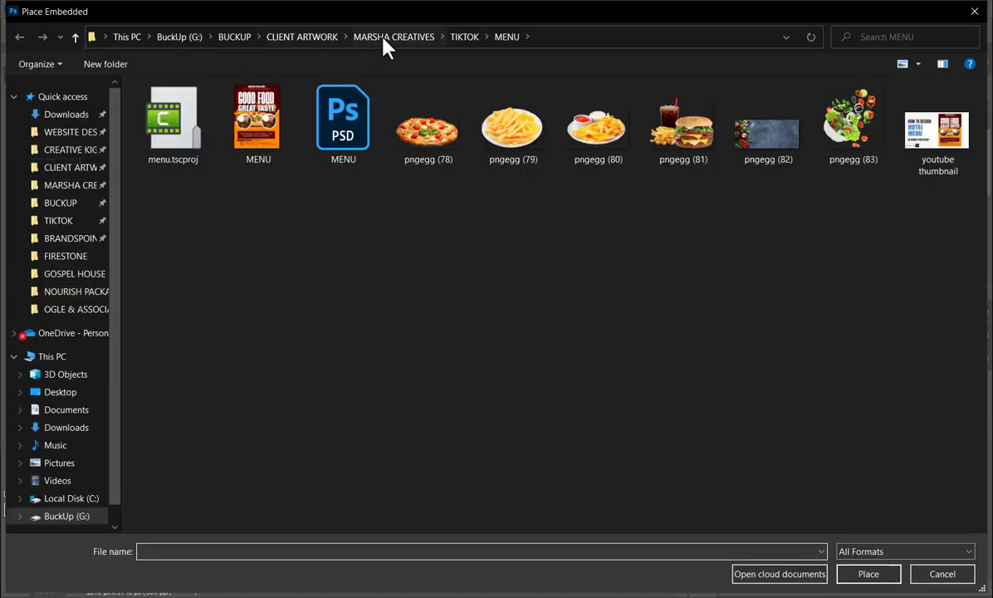
click(465, 38)
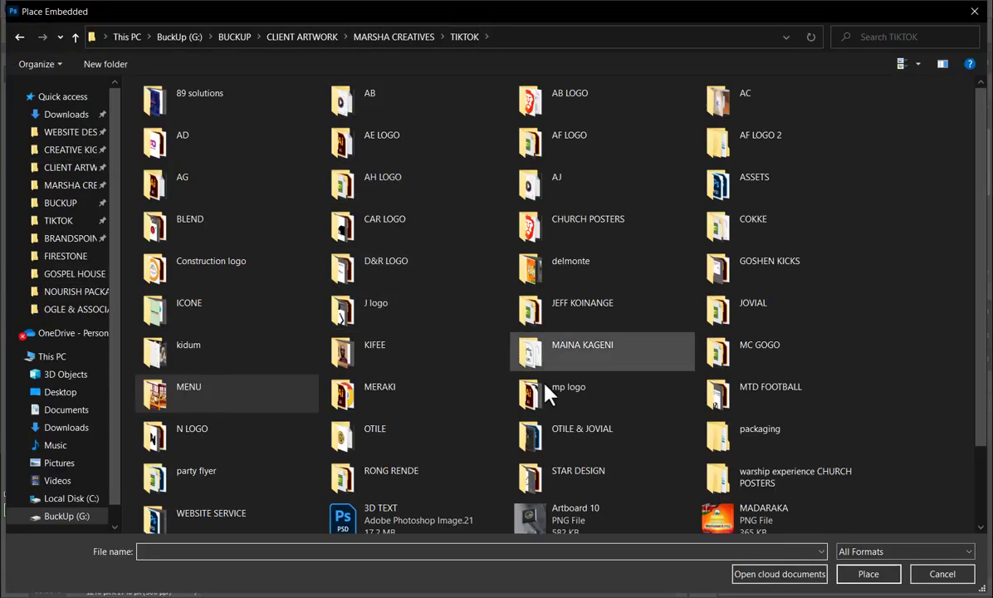
scroll(482, 432, down, 2)
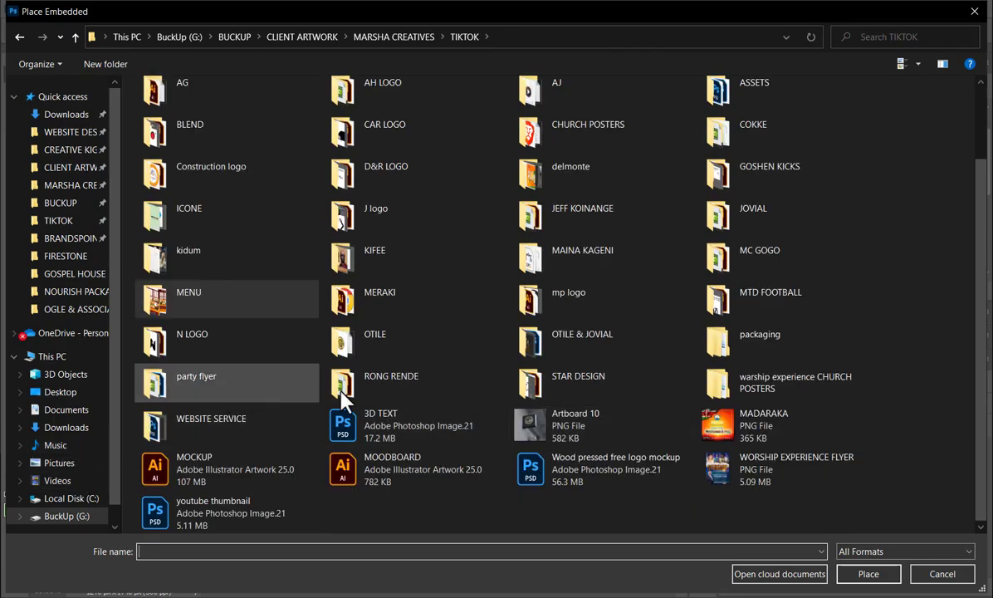
double_click(751, 341)
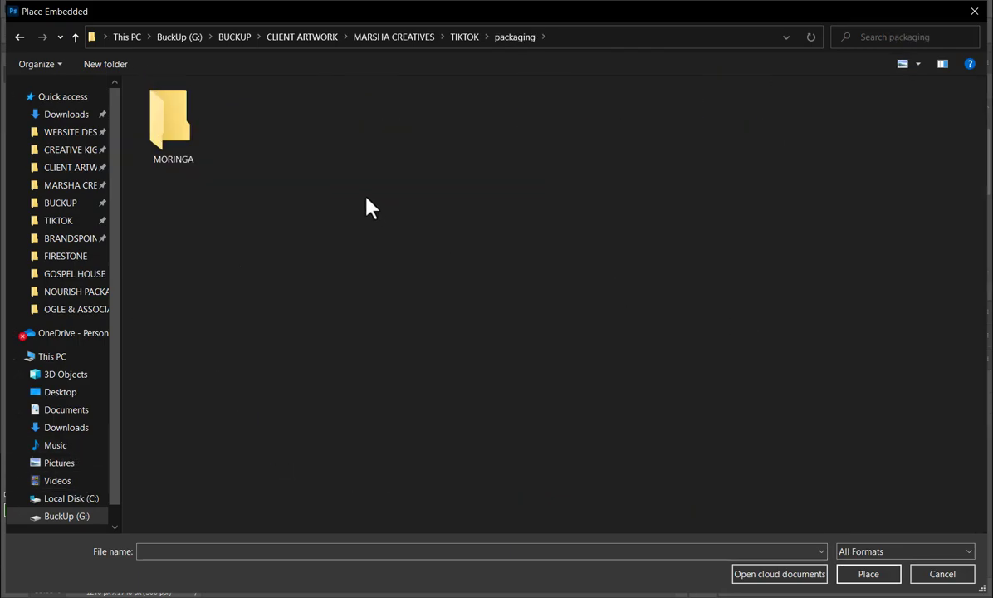
double_click(197, 126)
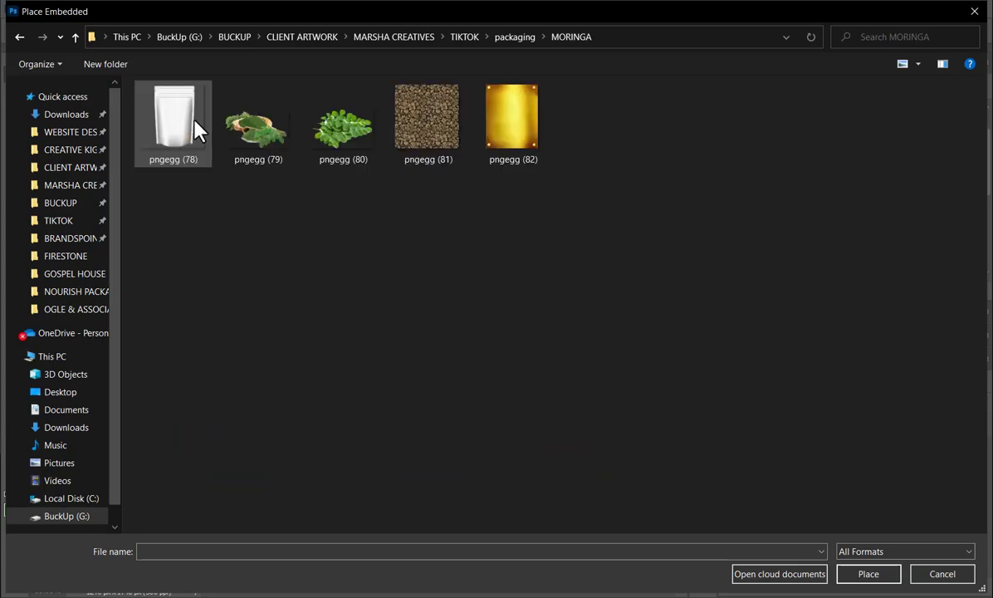
double_click(431, 133)
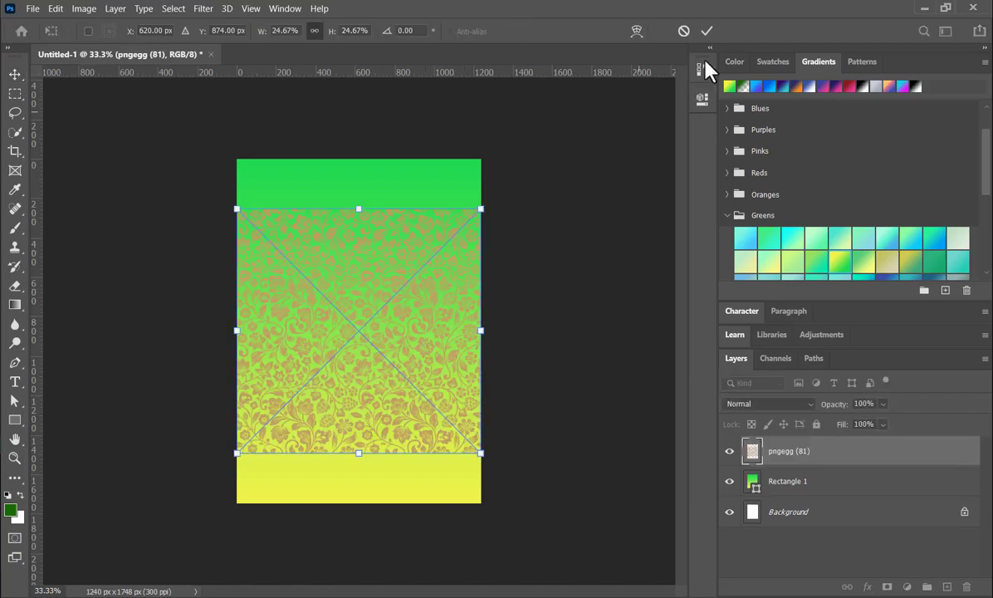
click(706, 30)
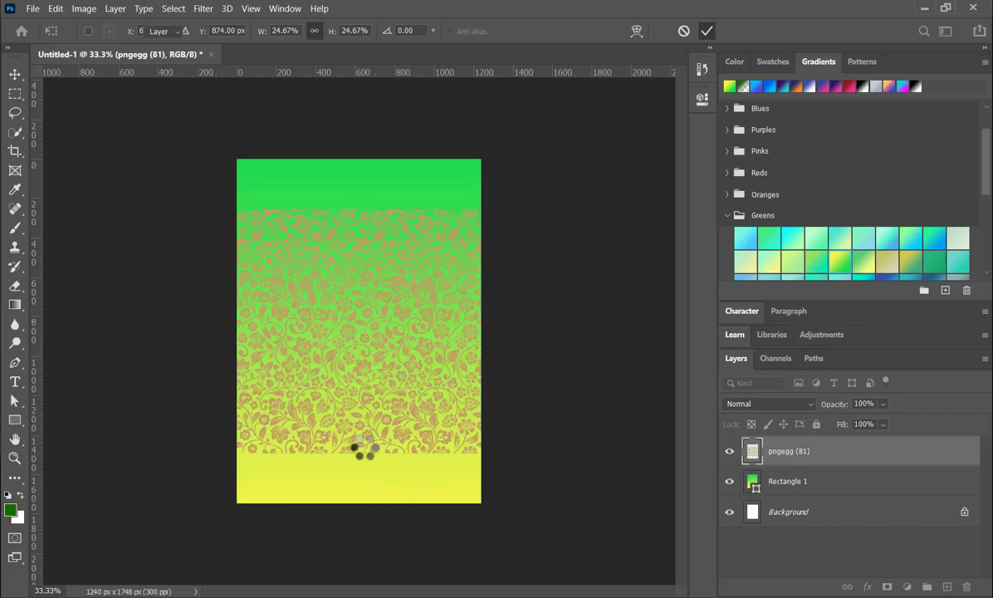
key(Escape)
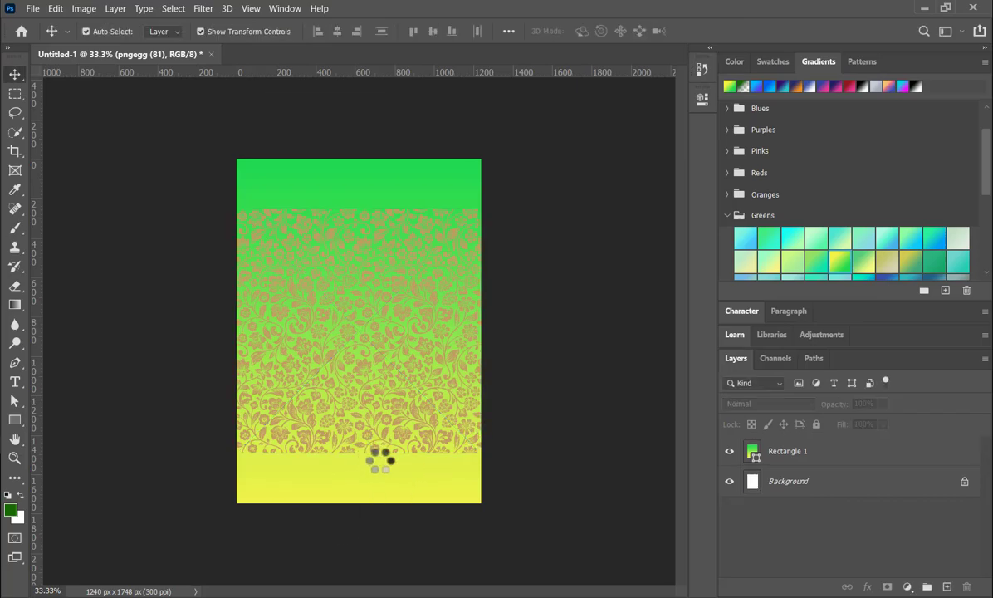
- Scale the floral pattern up proportionally past the canvas's upper and lower edges so it covers the whole design
drag(356, 468, 355, 509)
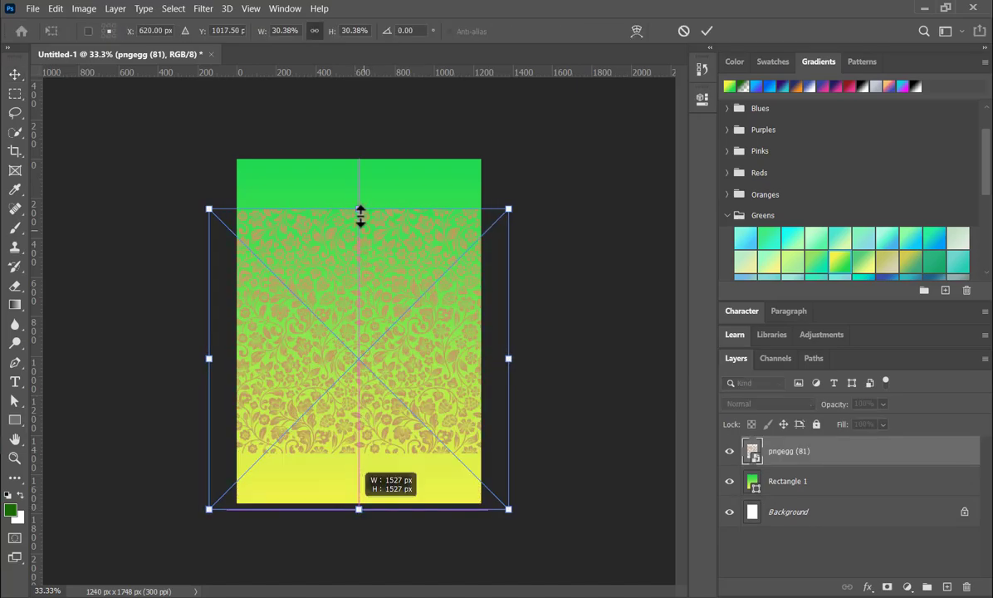
drag(359, 210, 361, 150)
click(706, 31)
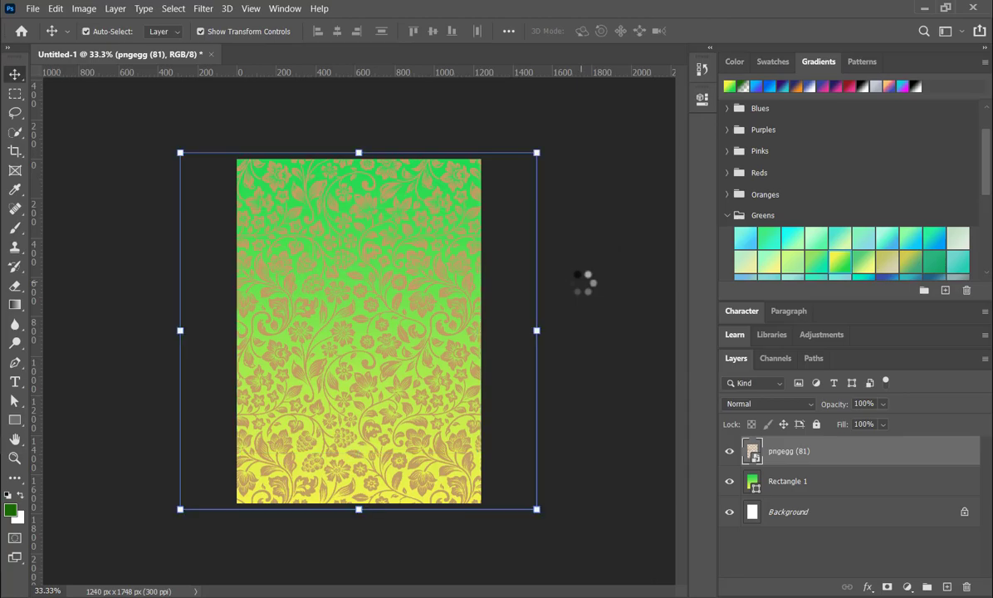
- Set the floral pattern layer's blend mode to Linear Burn and deselect the layer
click(813, 407)
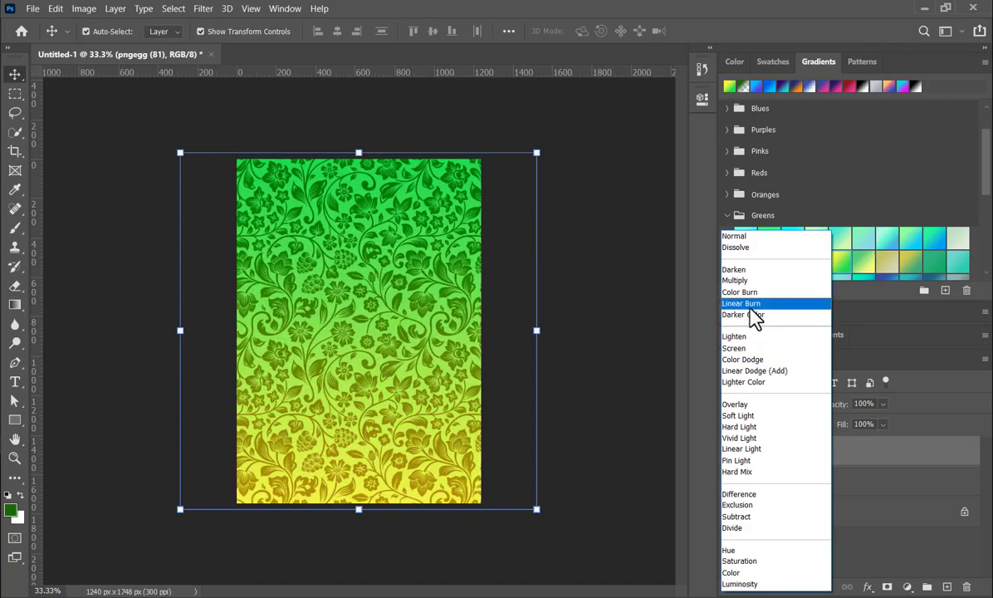
click(752, 305)
click(611, 336)
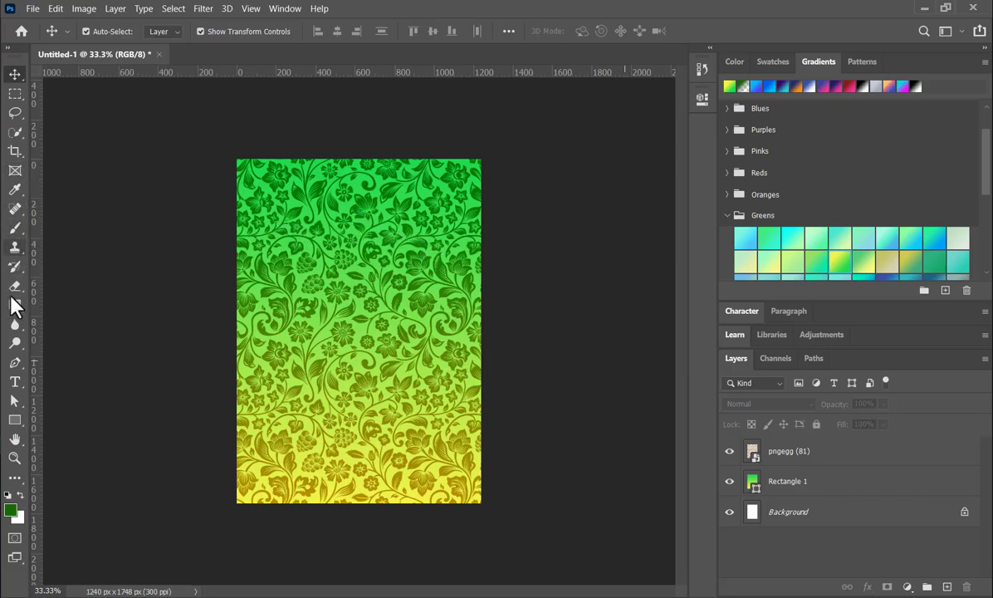
- Draw a rectangle of about 574 x 706 px at the canvas's upper centre and fill it with white
click(23, 427)
click(58, 419)
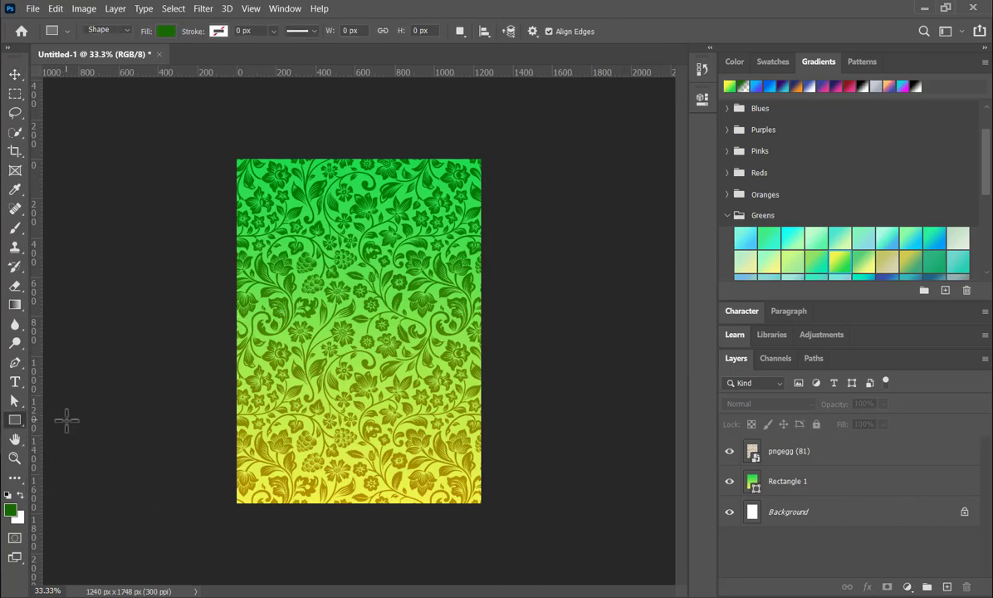
drag(304, 157, 416, 295)
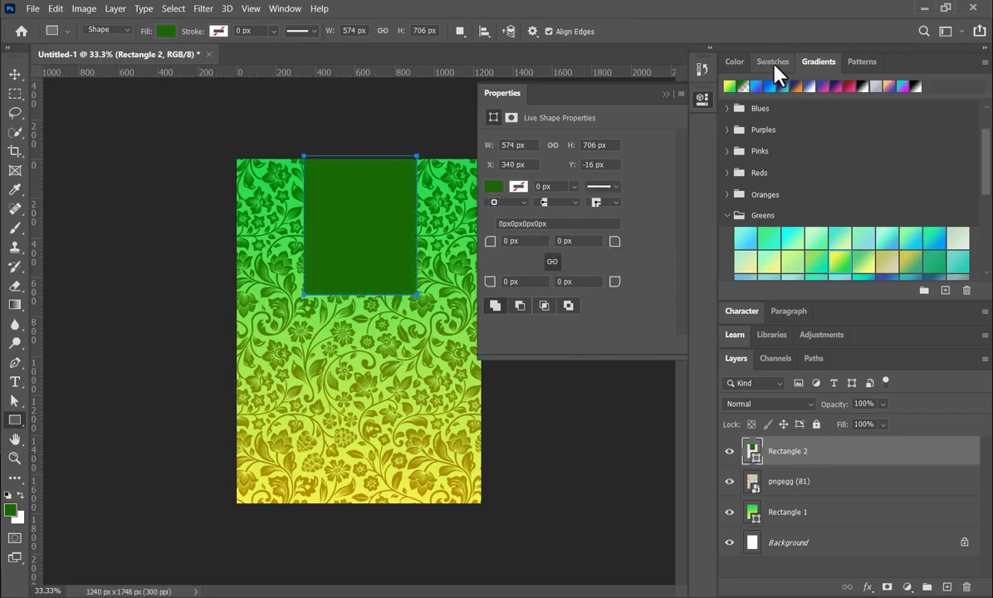
click(772, 61)
click(742, 85)
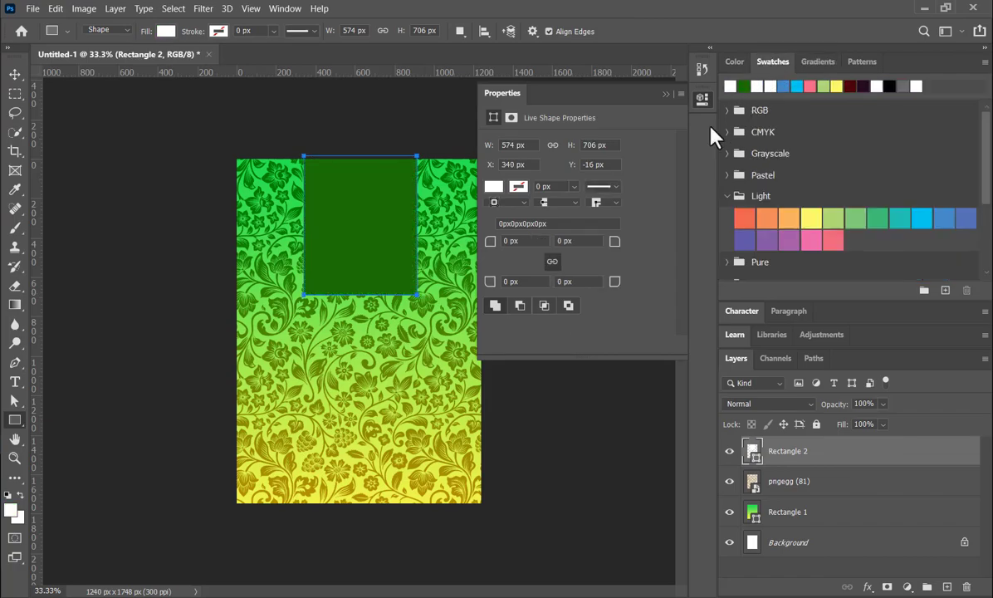
click(664, 94)
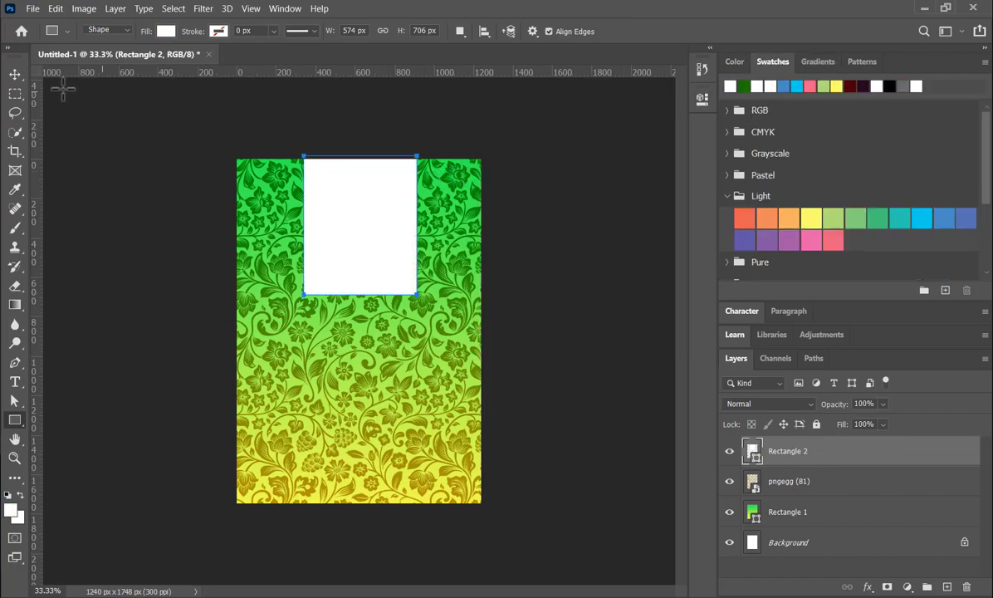
click(15, 73)
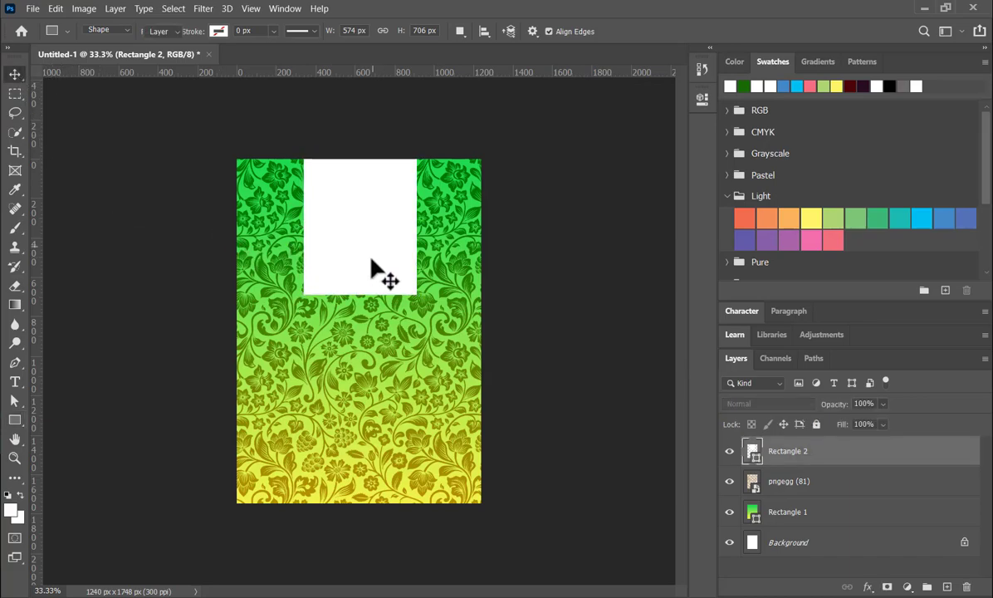
key(v)
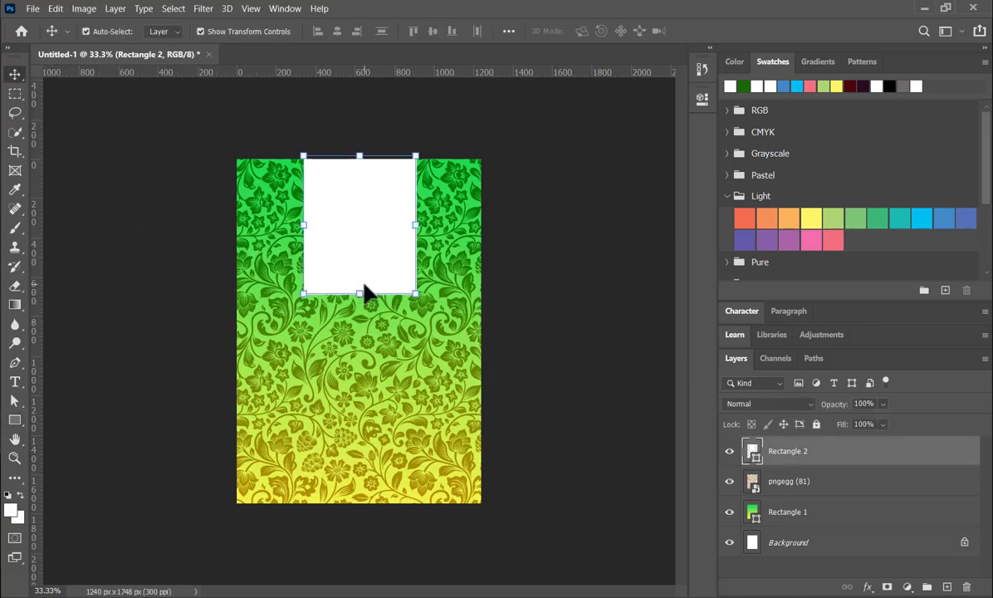
key(p)
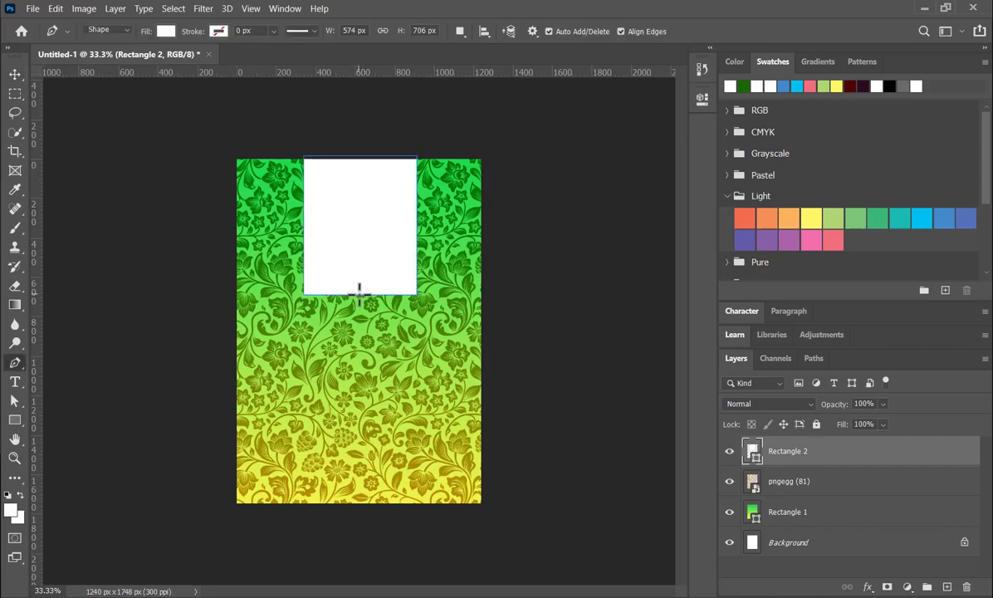
scroll(359, 289, up, 2)
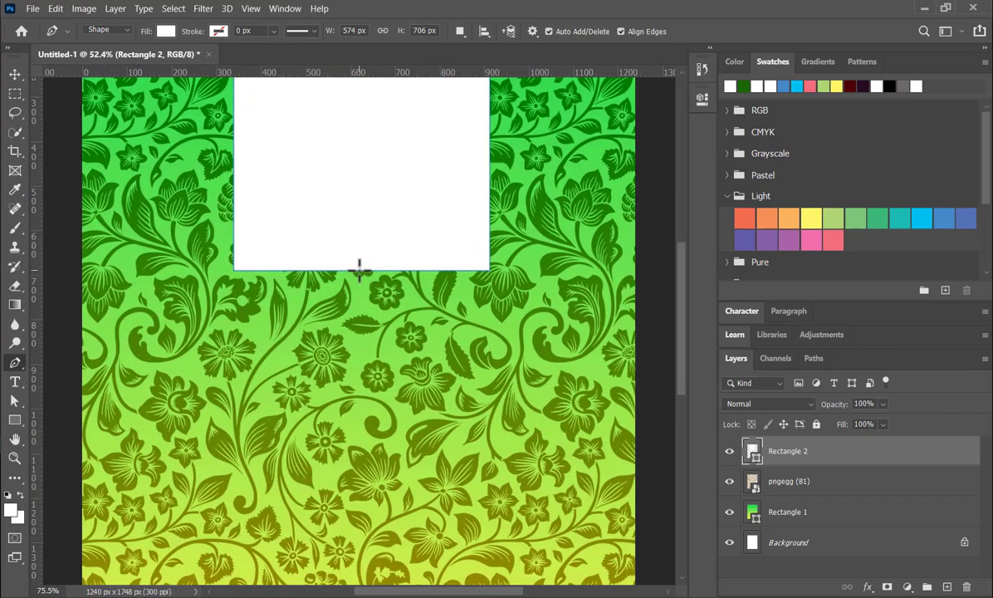
click(360, 270)
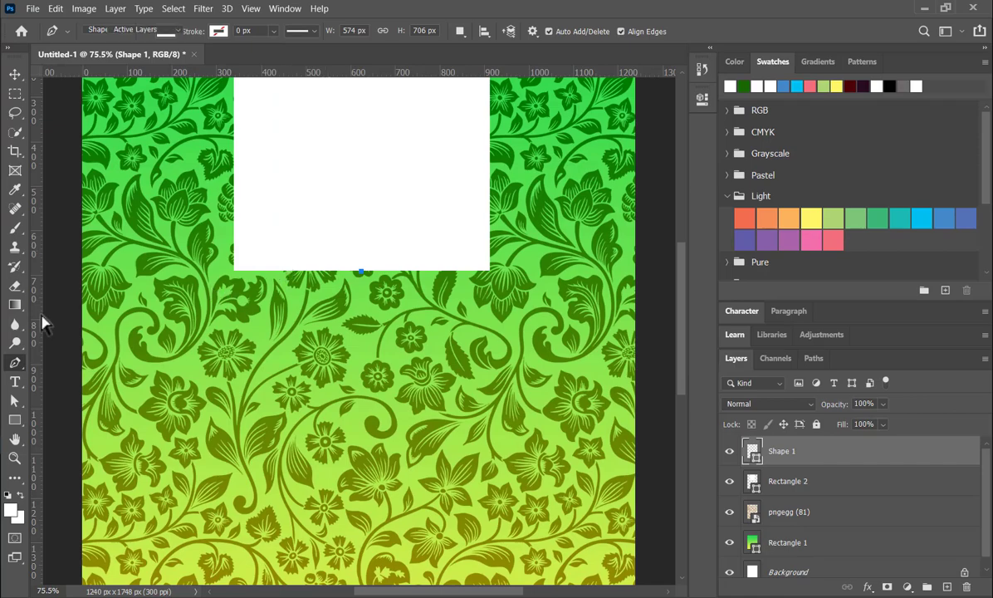
click(13, 400)
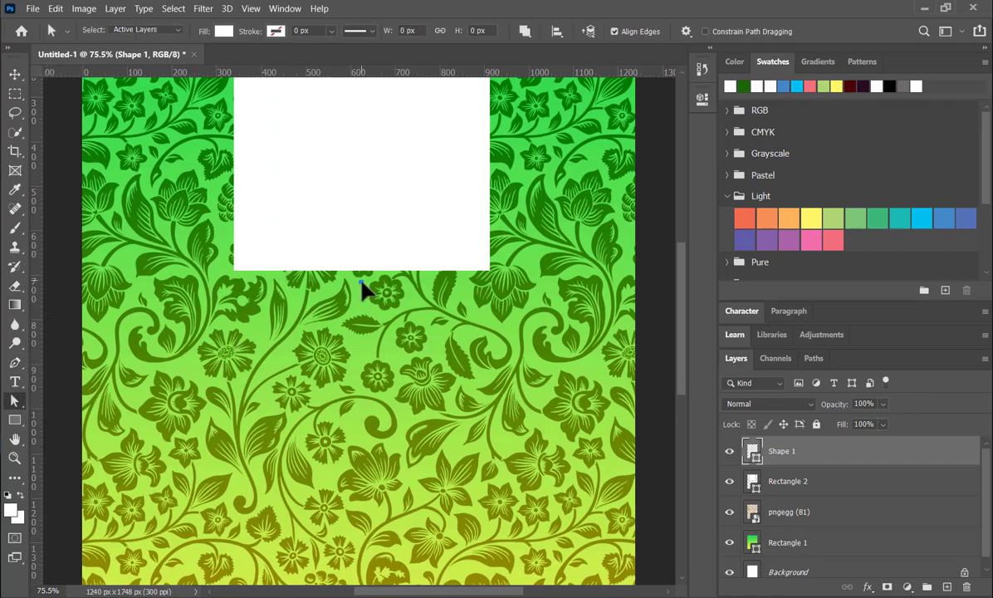
key(Delete)
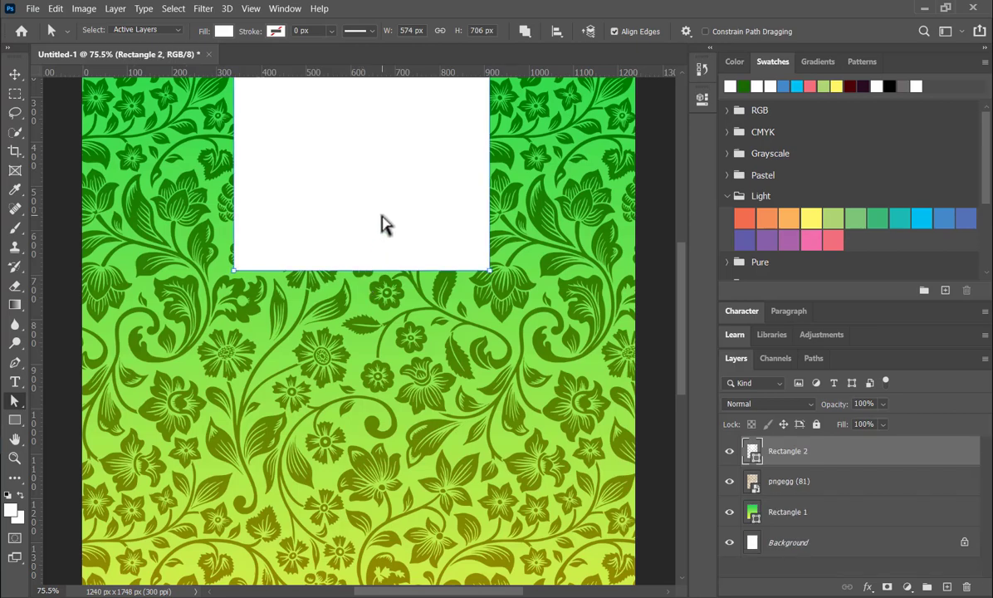
- Add an anchor point at the middle of the white rectangle's lower edge and pull it down into a curve, about 863 px overall height
key(p)
click(366, 270)
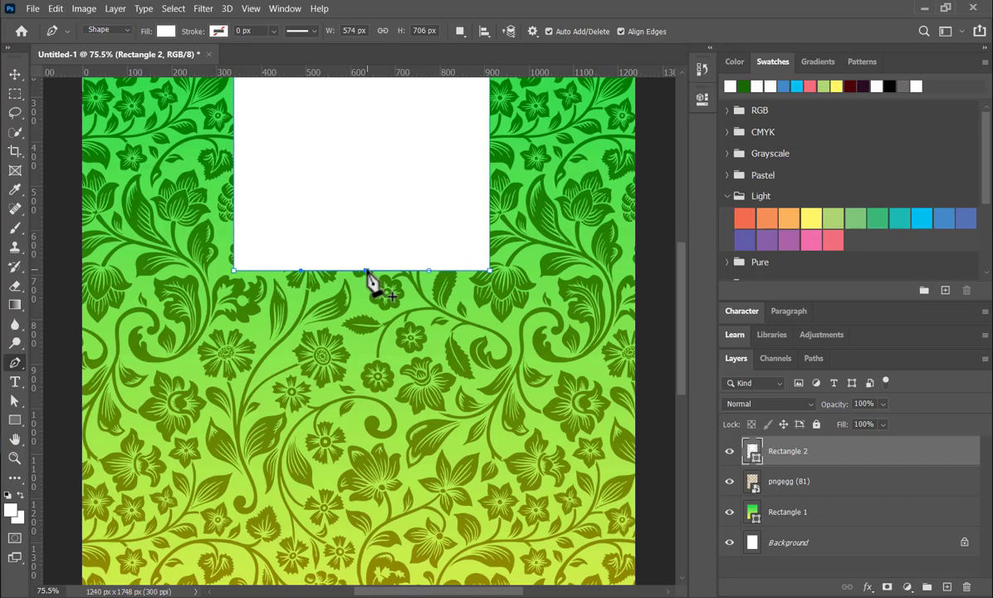
key(a)
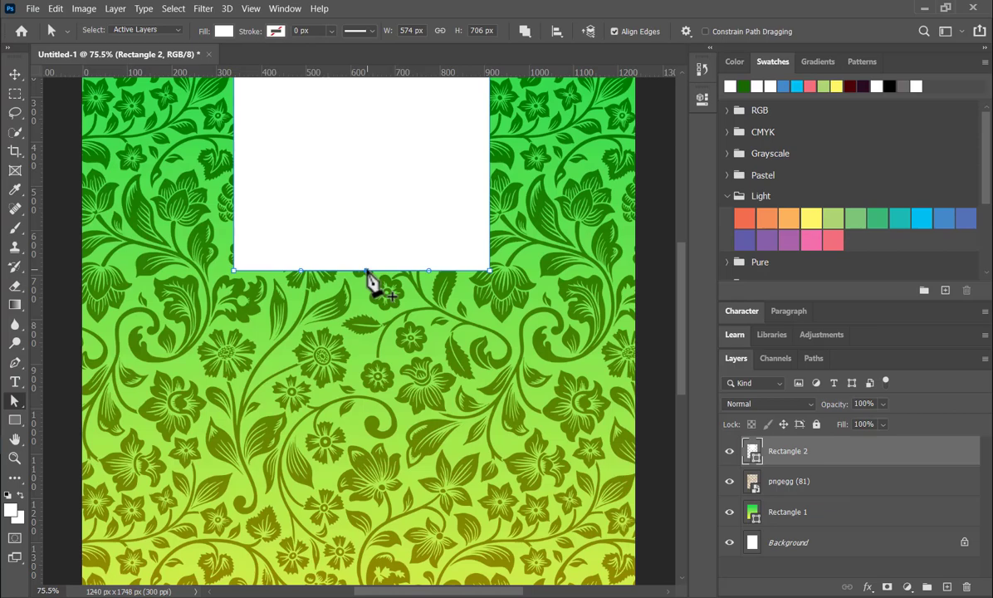
drag(366, 272, 359, 341)
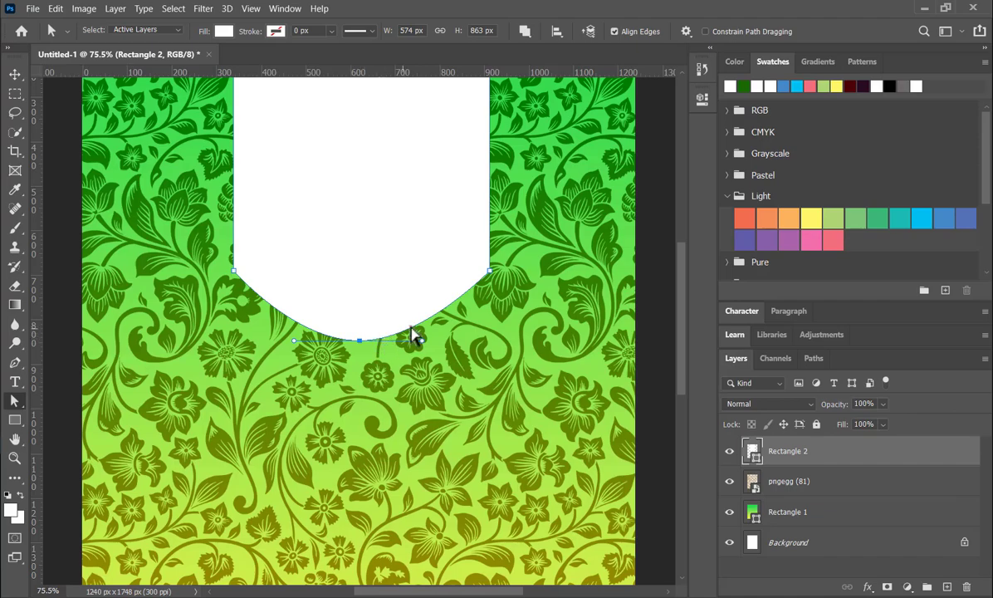
- Widen the white panel on both sides to about 134% of its width and shift it slightly upward
scroll(414, 328, down, 3)
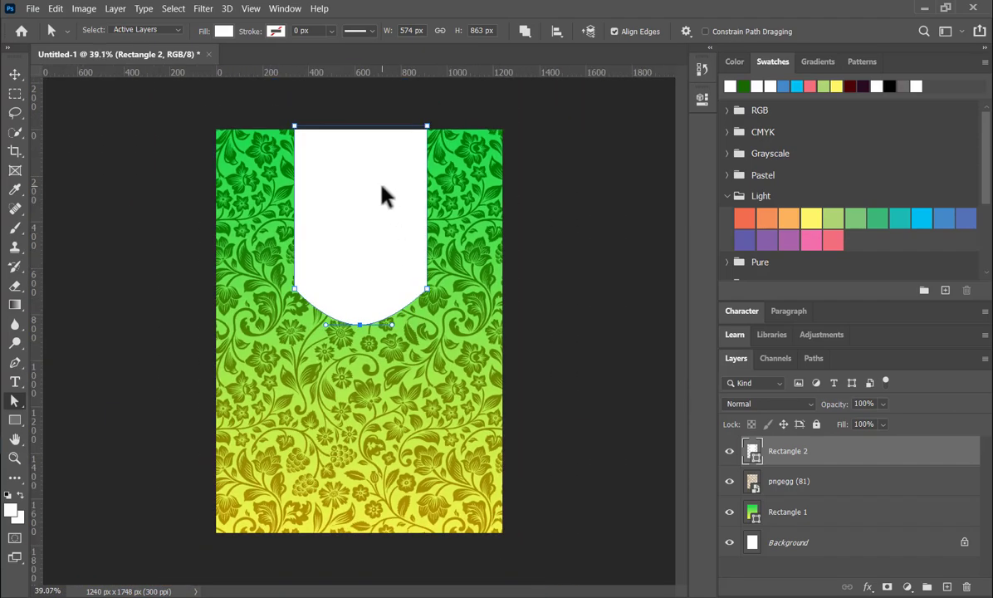
click(15, 75)
drag(433, 213, 453, 215)
drag(288, 215, 261, 215)
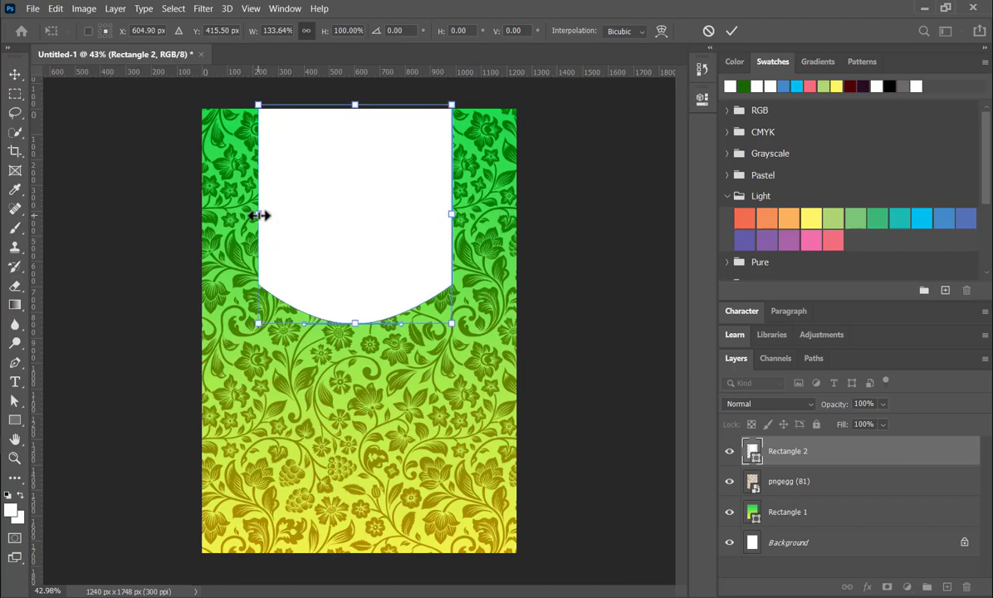
click(733, 33)
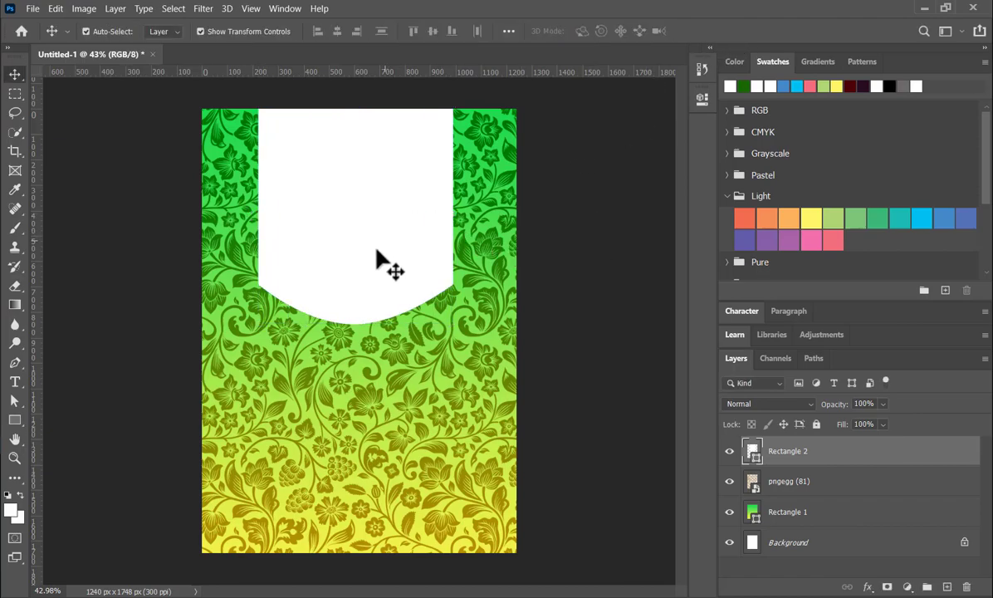
drag(382, 260, 383, 247)
click(557, 287)
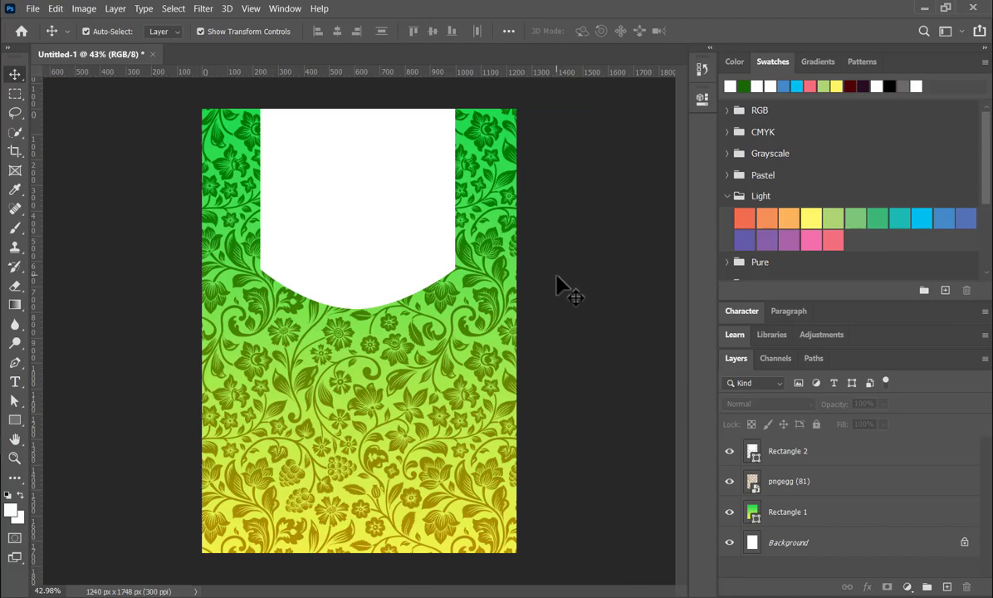
- Duplicate the white curved panel and set the copy's fill to 0%
click(419, 233)
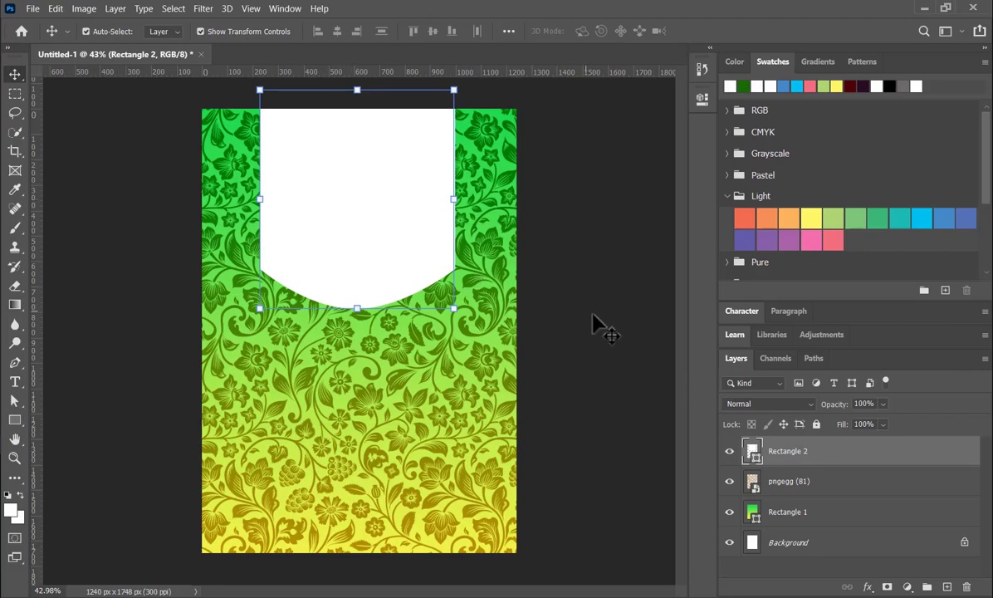
key(ctrl+j)
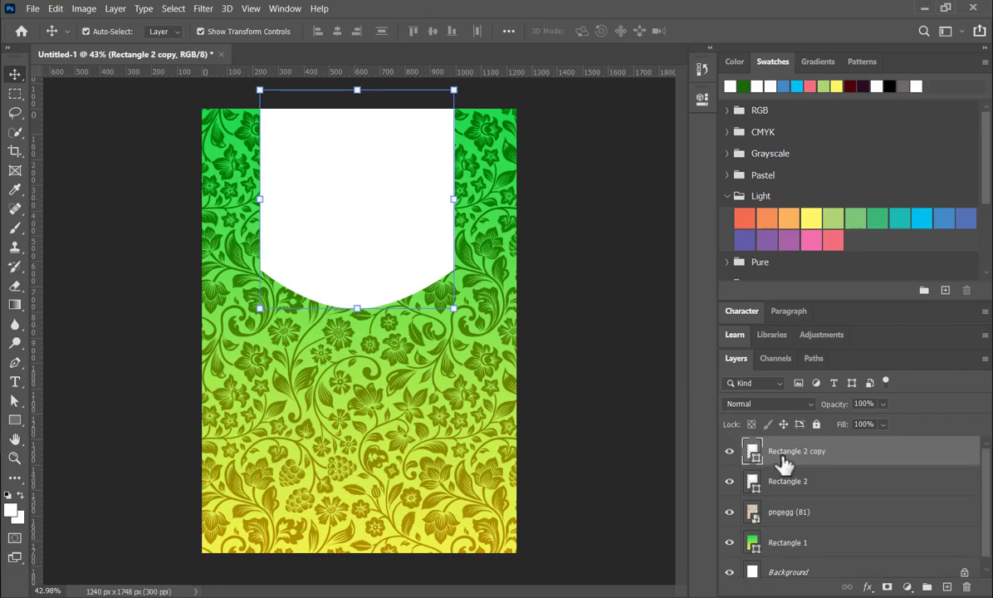
click(882, 425)
drag(901, 442, 797, 443)
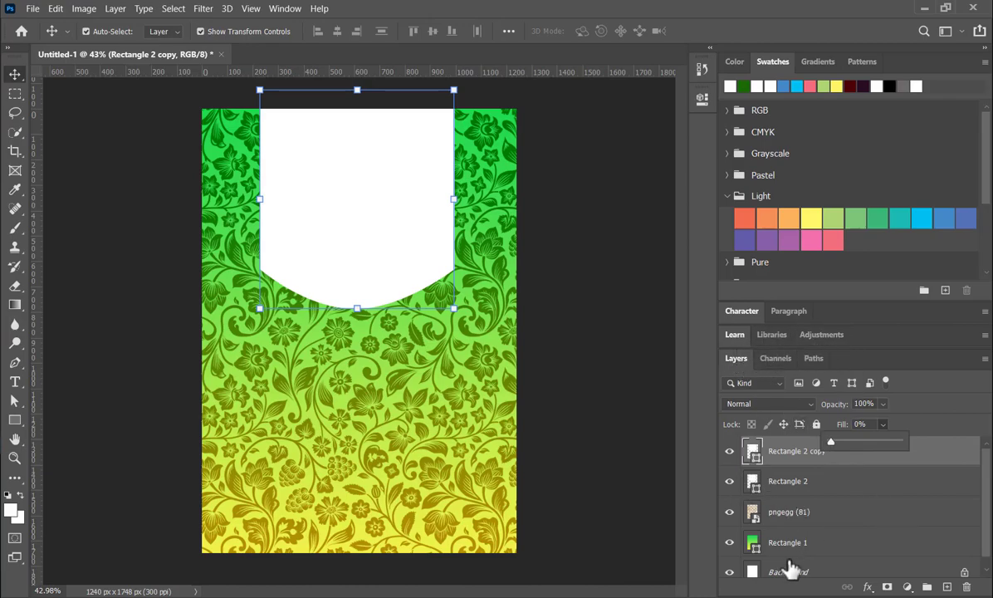
- Add a 6 px outside stroke effect to the panel copy
click(868, 587)
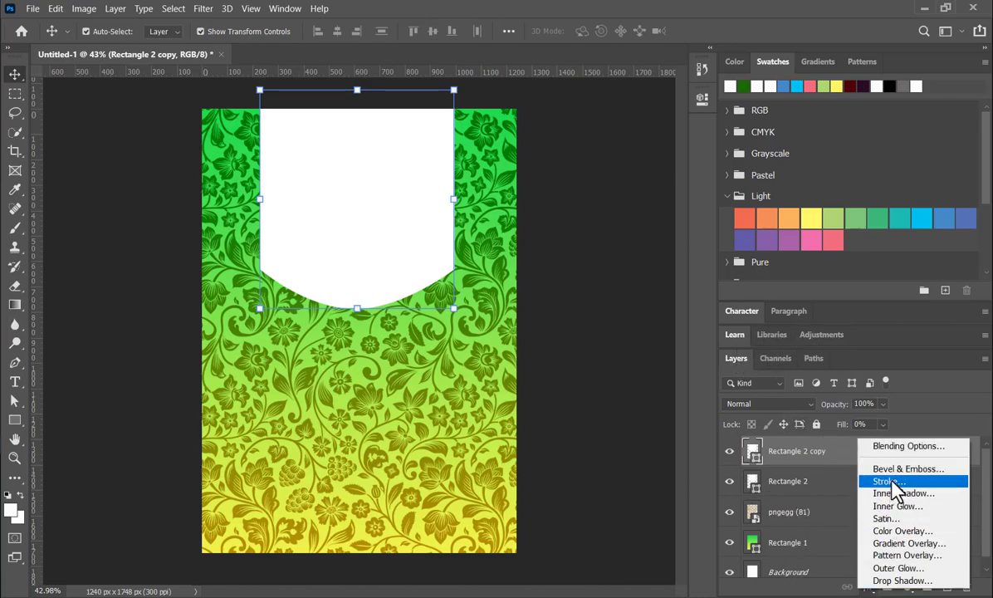
click(891, 480)
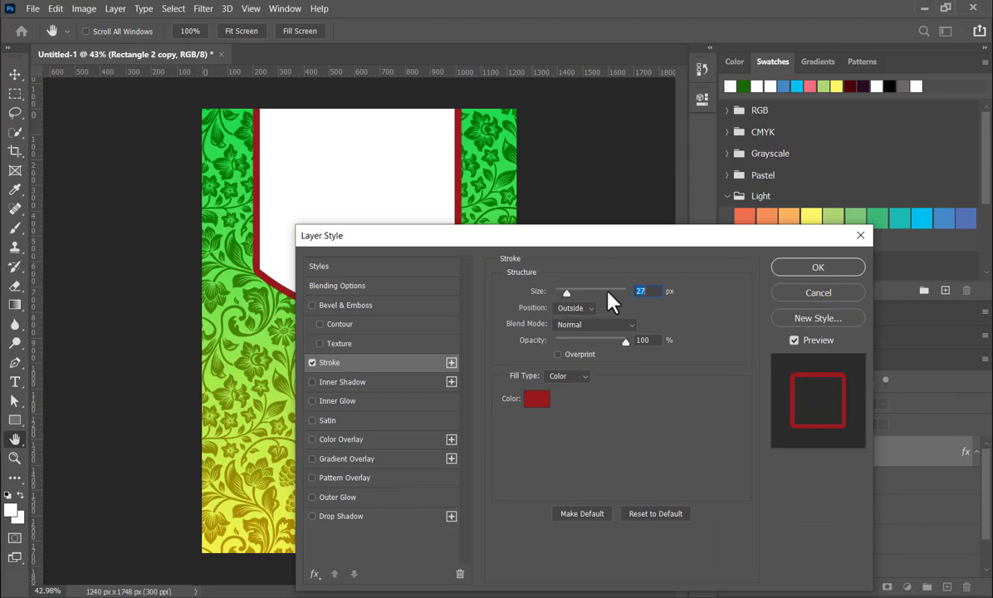
text(13)
scroll(658, 291, down, 8)
scroll(658, 291, up, 1)
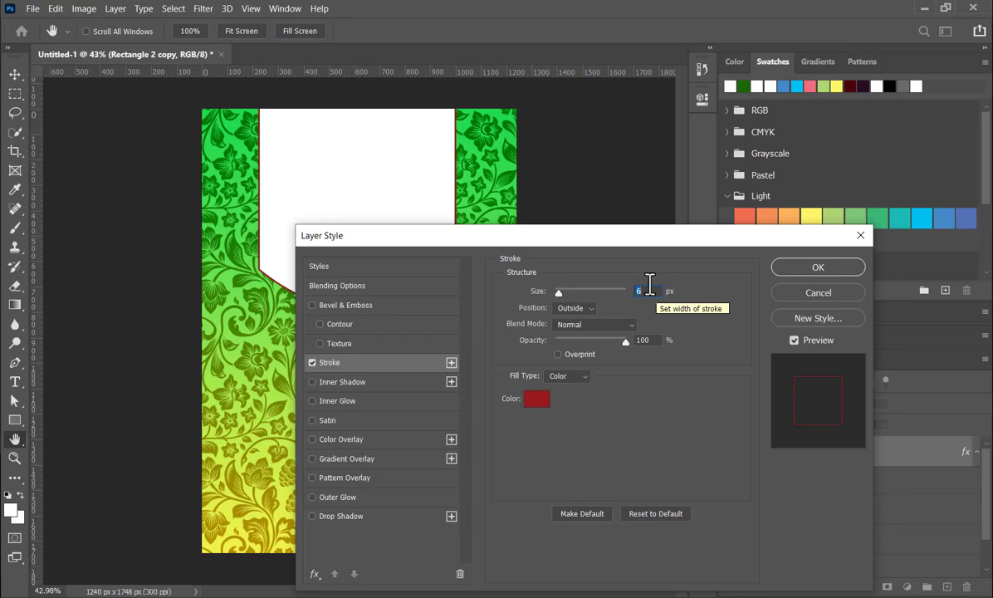
click(816, 270)
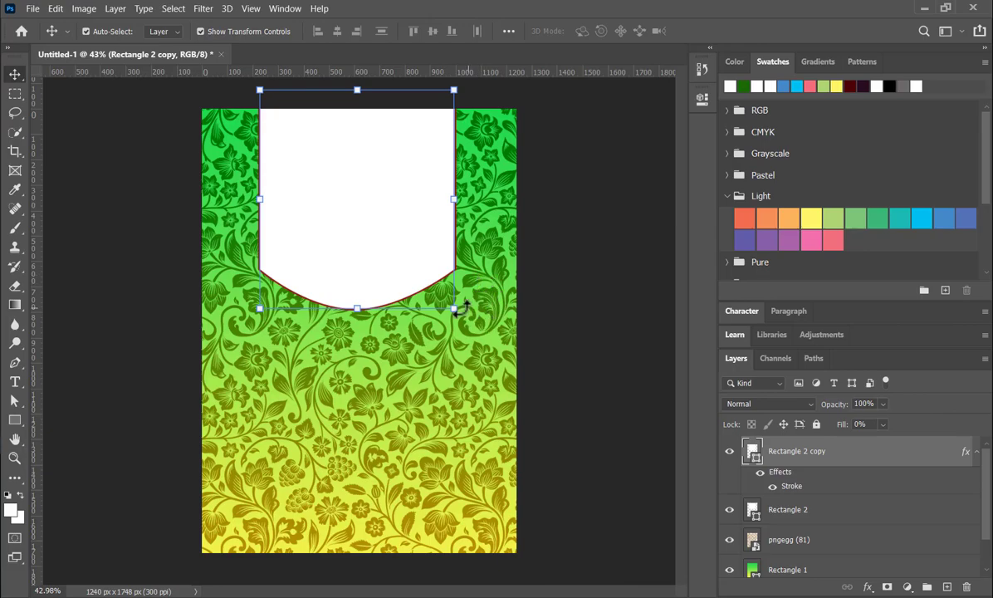
- Scale the outlined panel copy about its centre to about 91% so it sits inside the white panel, and deselect it
drag(453, 308, 445, 296)
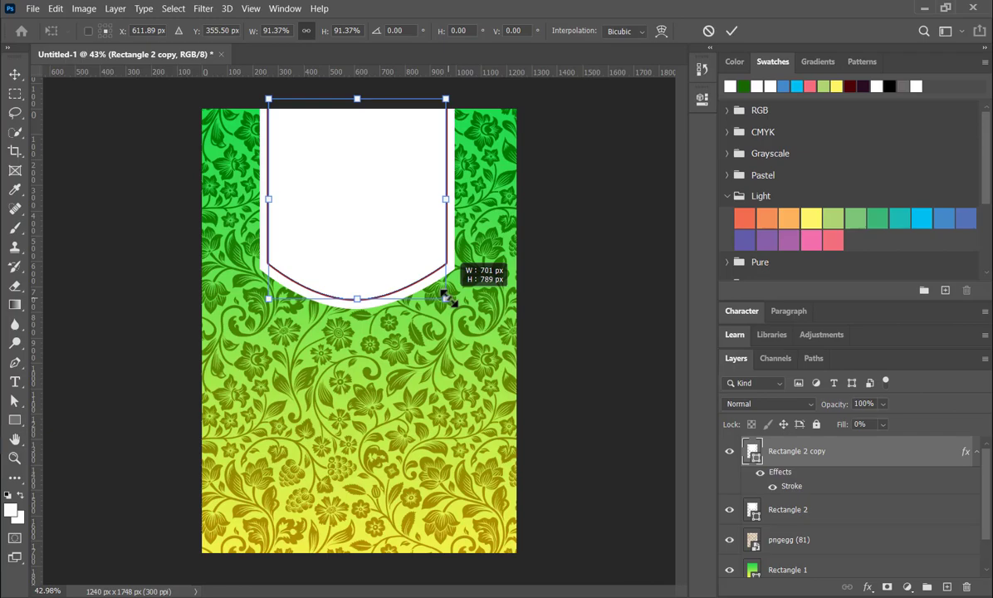
drag(446, 297, 446, 297)
click(730, 31)
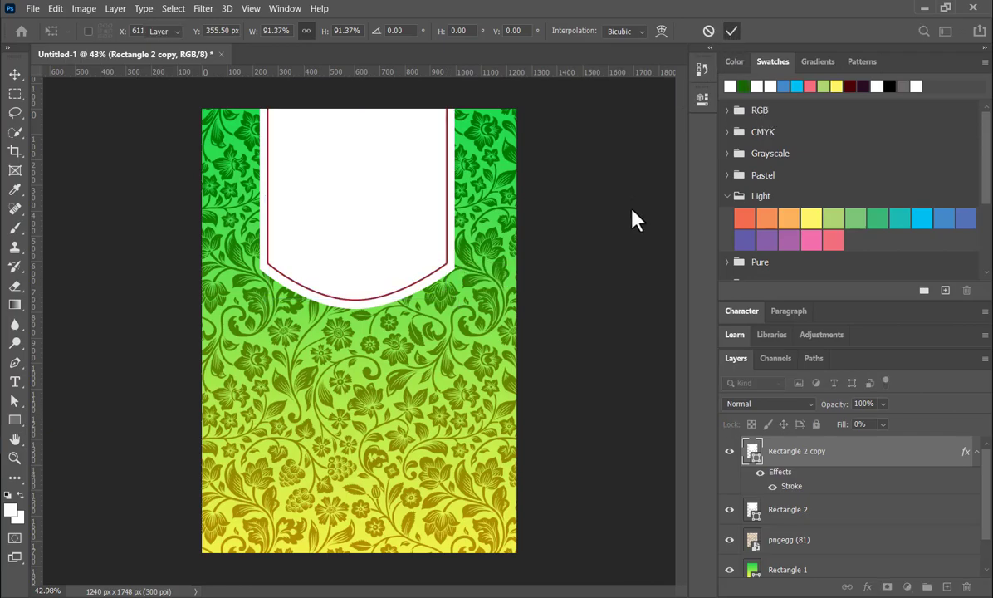
click(635, 222)
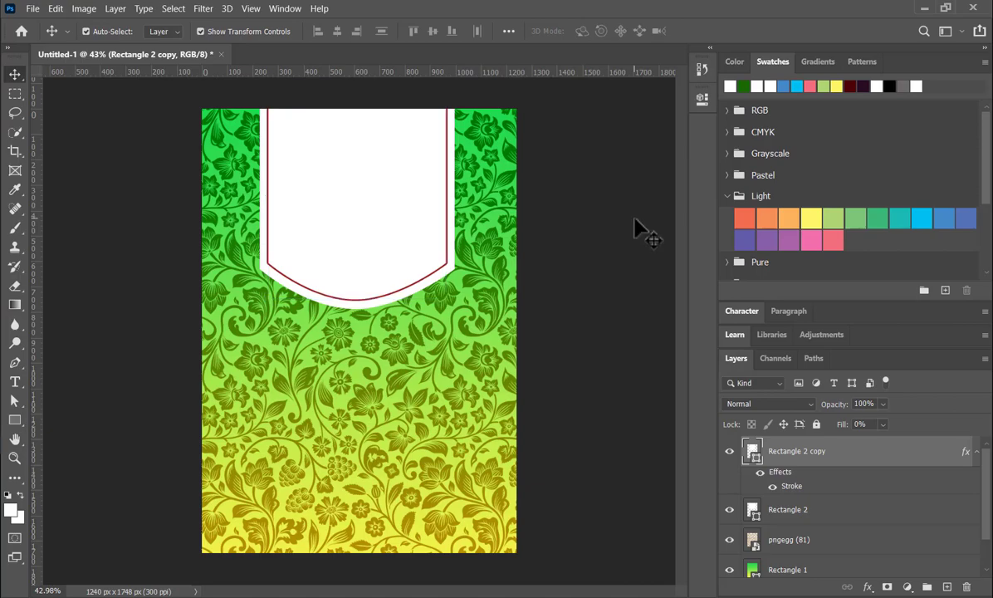
- Change the inner outline's stroke colour to dark grey 212121 and deselect the layer
click(446, 266)
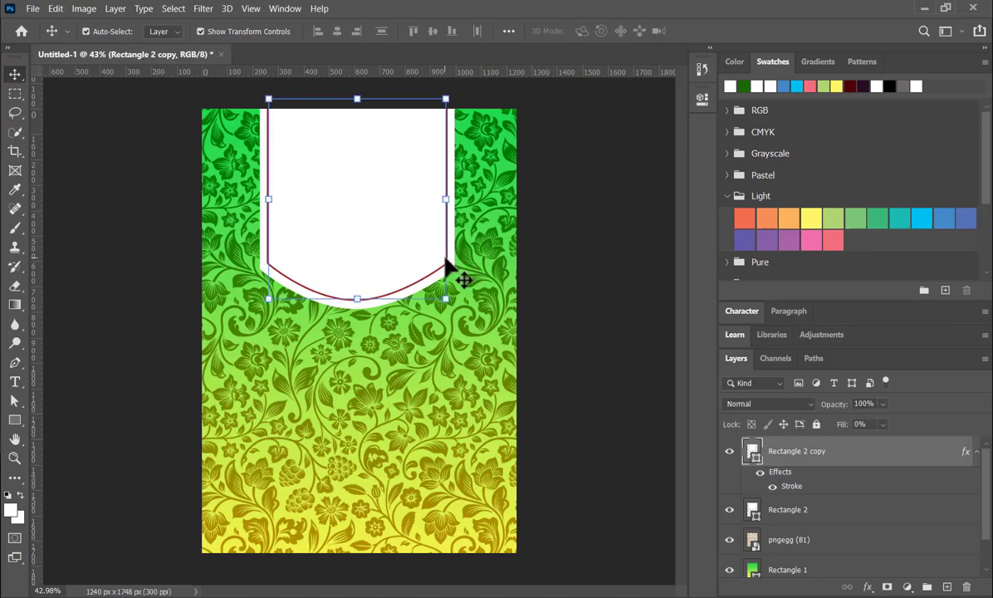
double_click(867, 462)
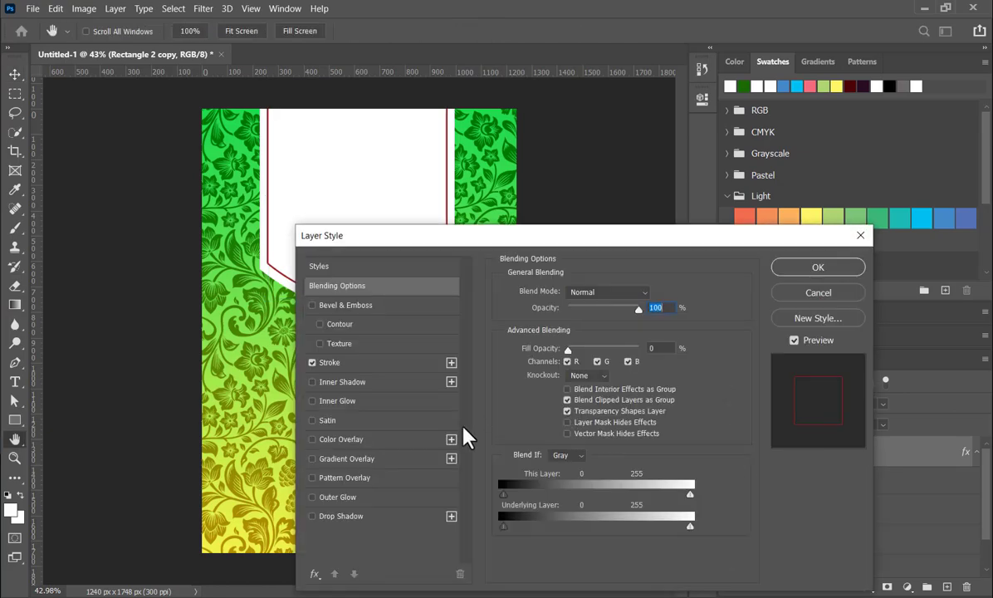
click(397, 367)
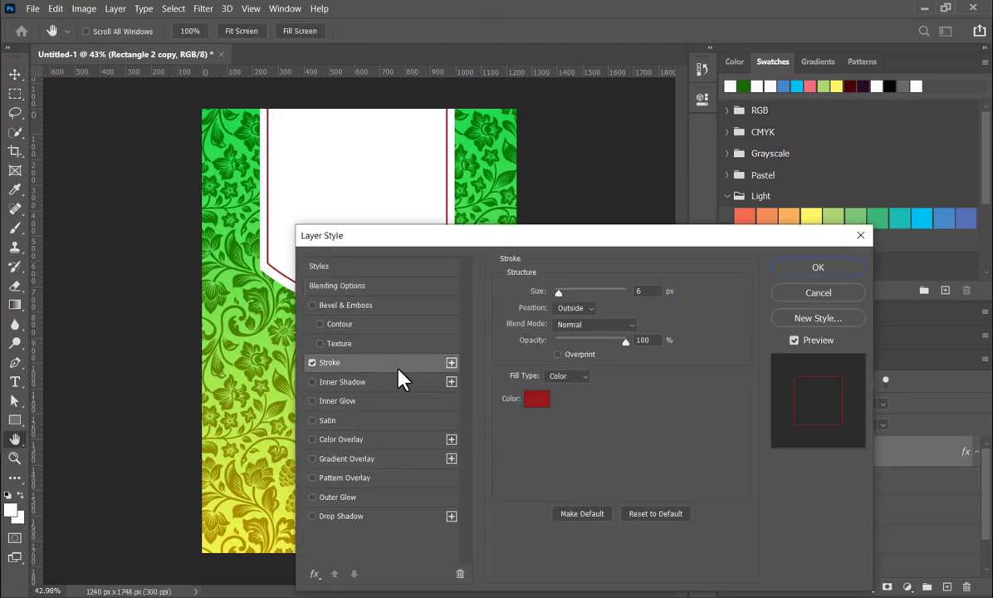
click(531, 400)
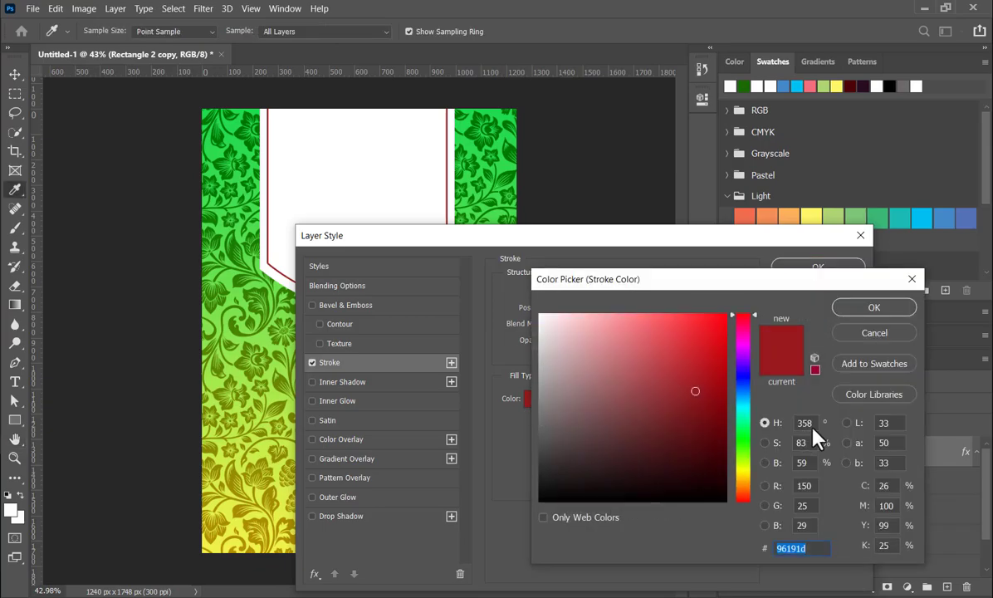
drag(651, 365, 529, 478)
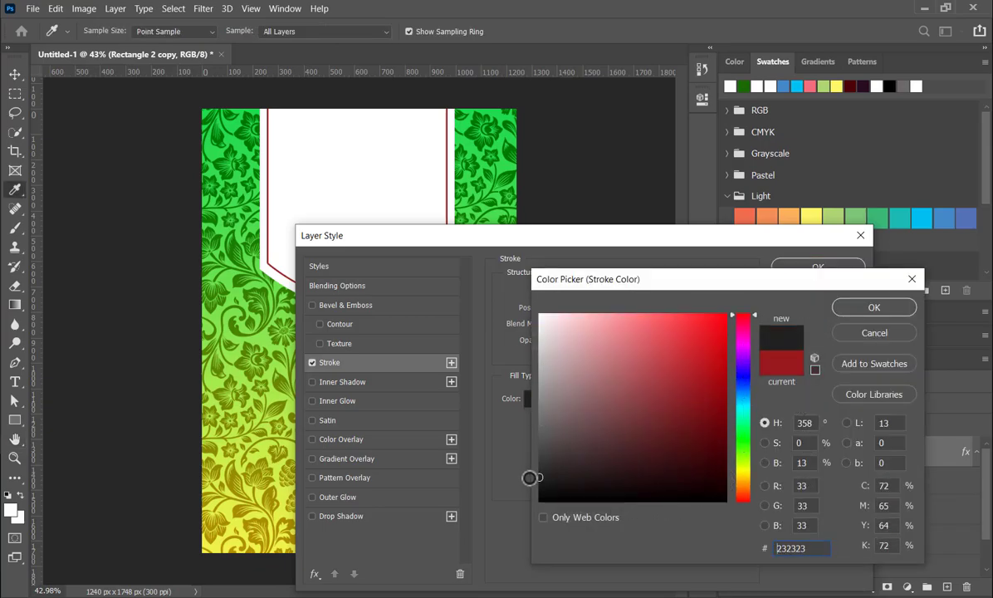
click(888, 308)
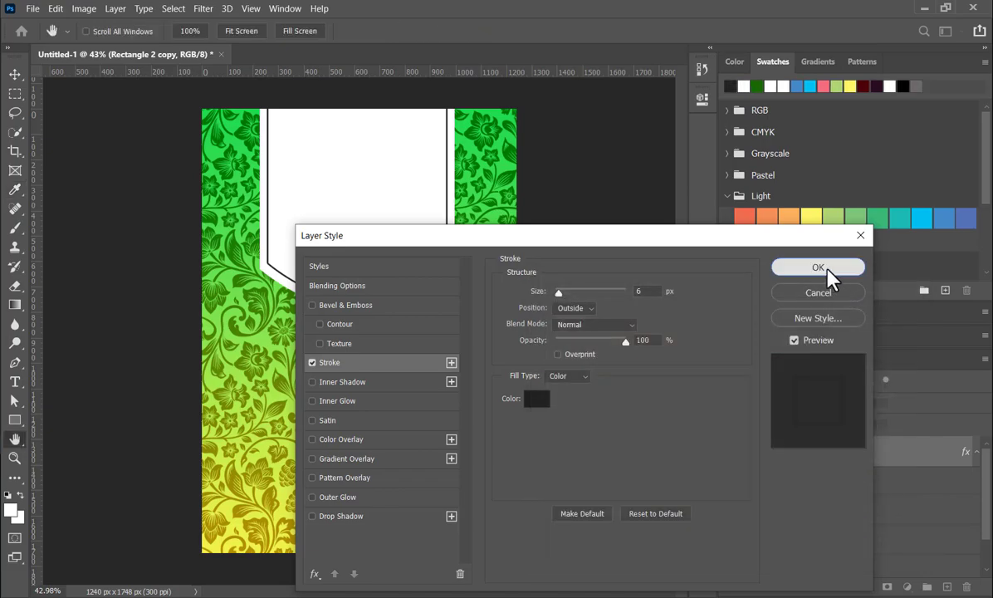
click(818, 268)
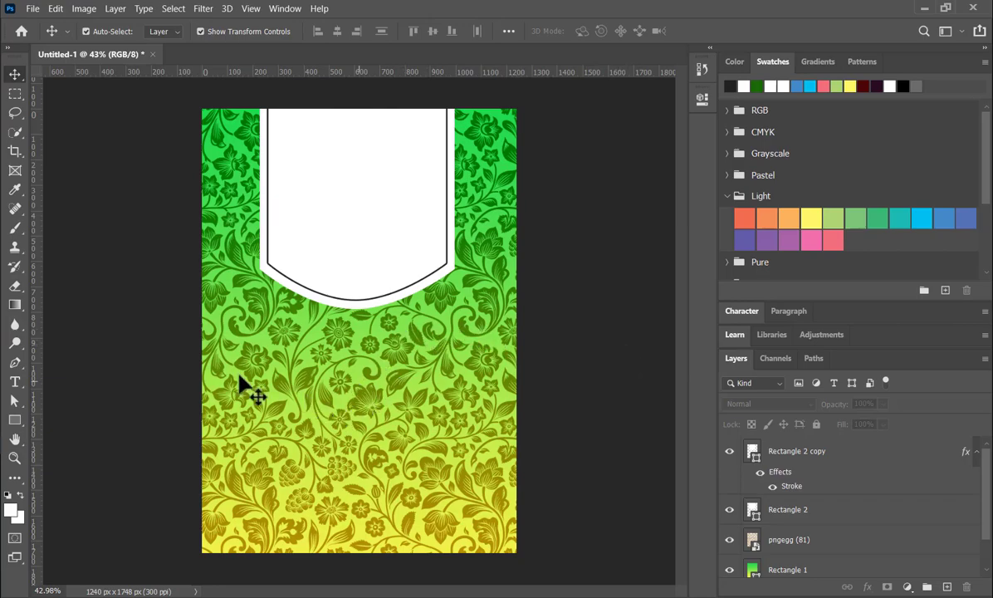
- Draw a white rectangle of about 1290 x 787 px across the lower part of the canvas, extending past its edges
click(15, 422)
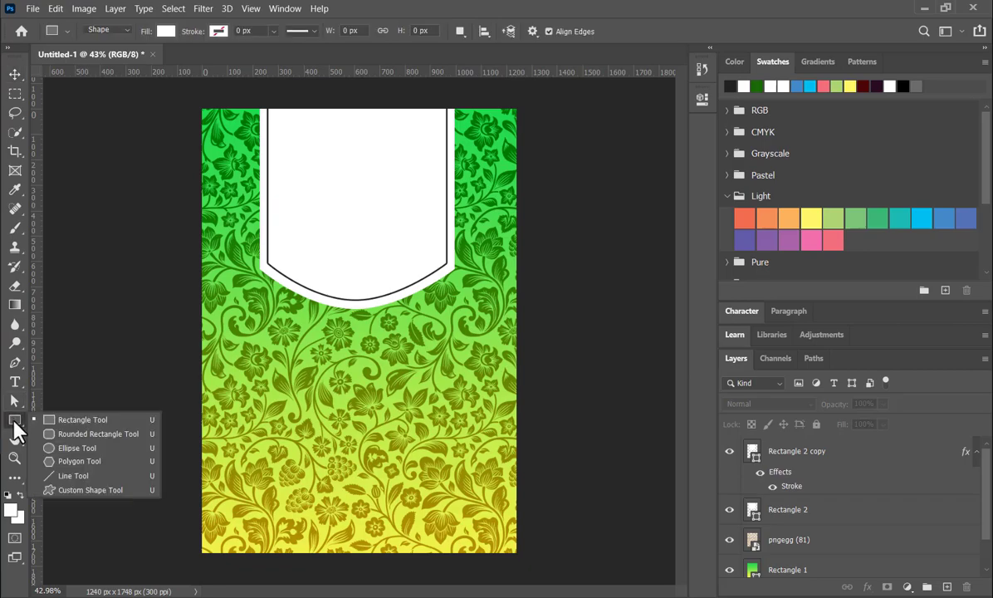
click(91, 395)
drag(195, 358, 521, 557)
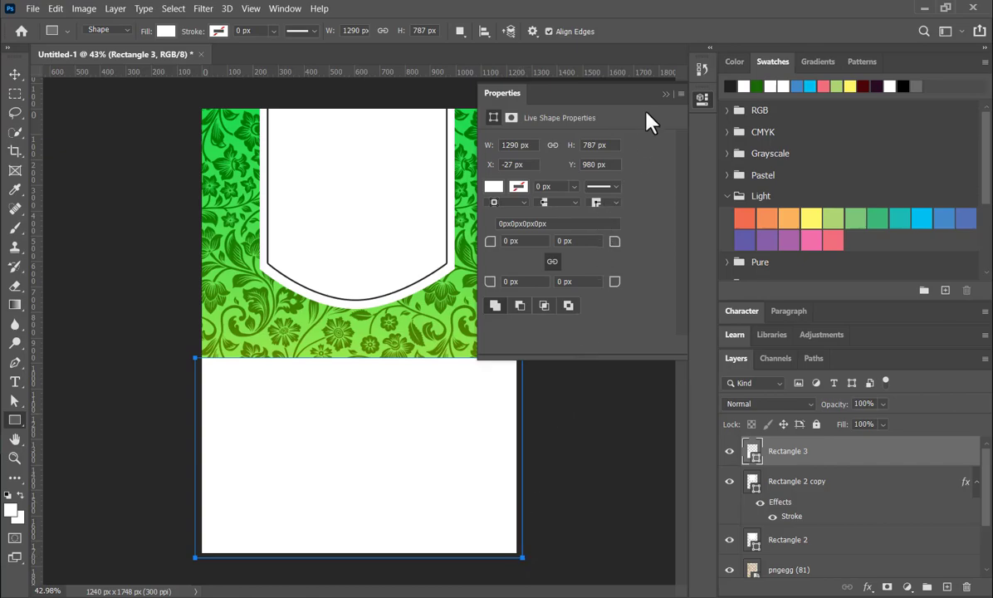
click(664, 93)
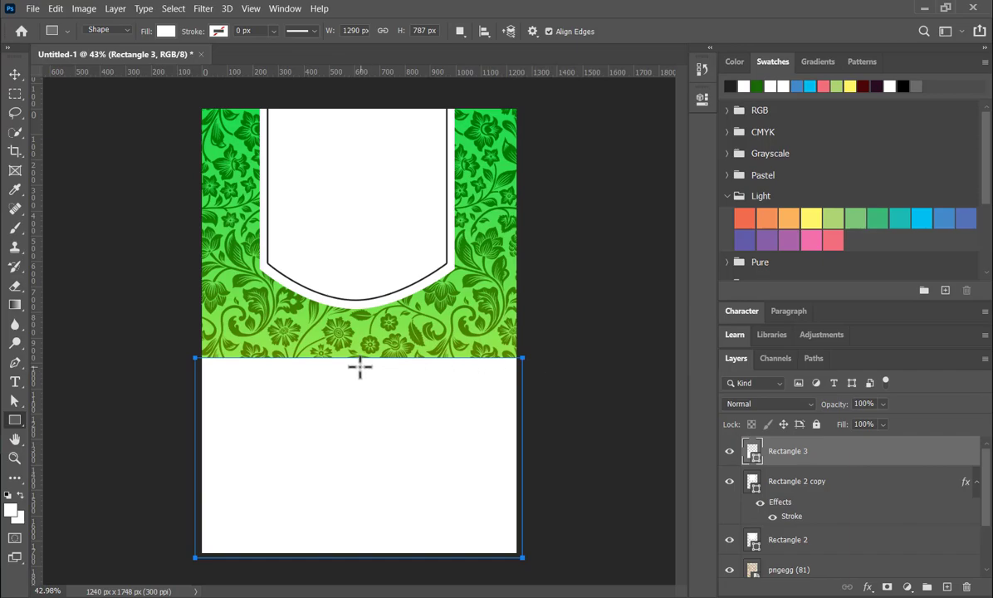
- Add a curved anchor point at the middle of the white rectangle's top edge, and lower it and the top-right corner
key(p)
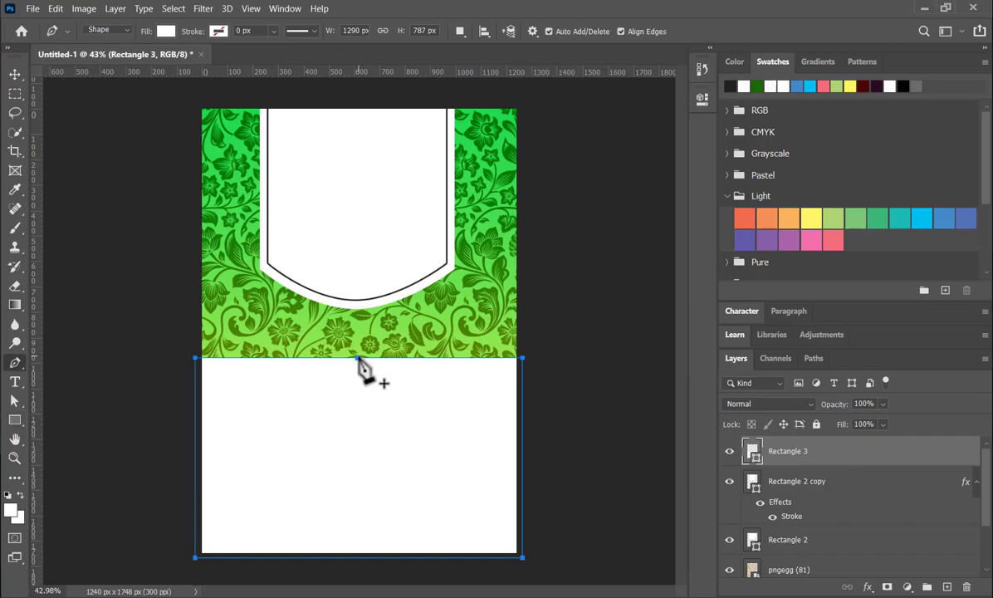
drag(357, 359, 395, 371)
click(480, 242)
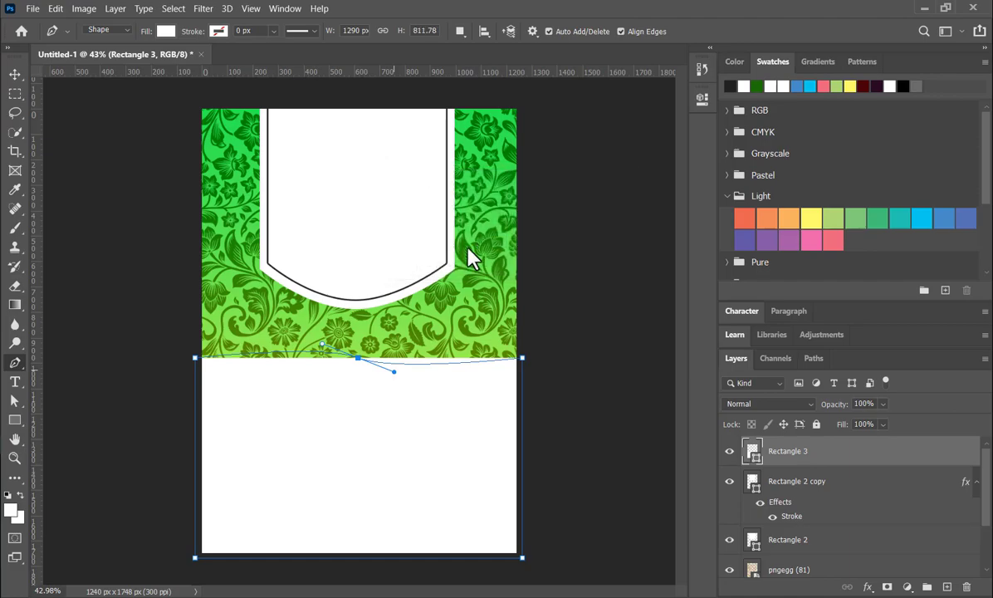
key(a)
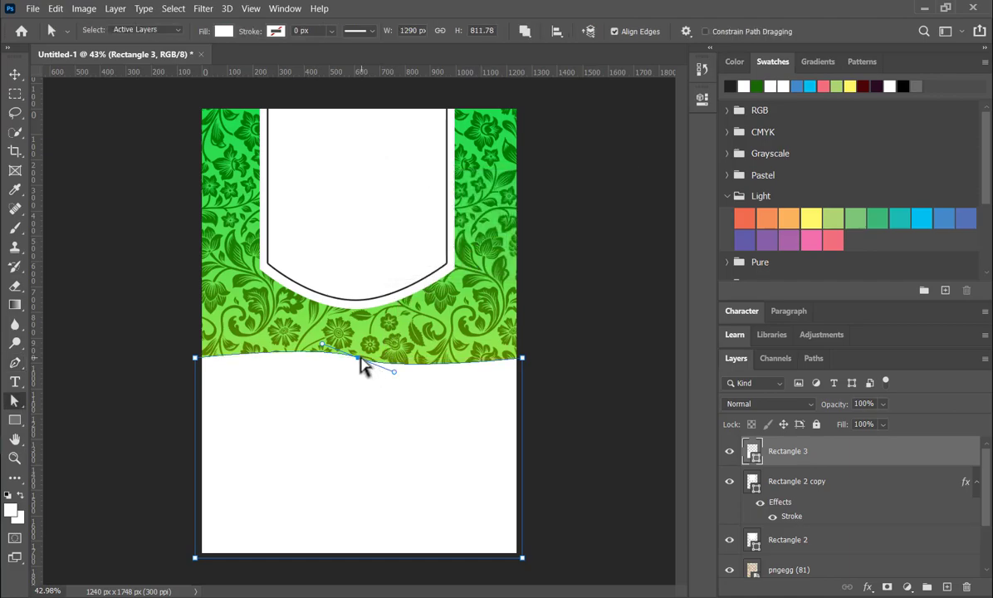
drag(359, 359, 459, 342)
click(522, 358)
drag(523, 362, 529, 452)
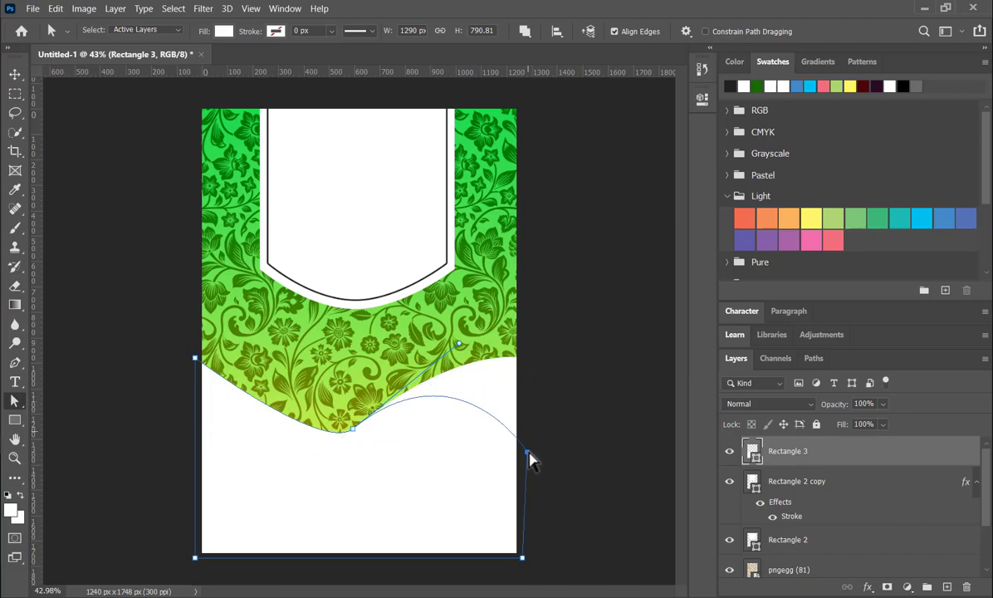
- Adjust the middle anchor's direction handles to form a smooth S-shaped wave along the white shape's top edge, and finish path editing
click(352, 430)
drag(323, 452, 266, 454)
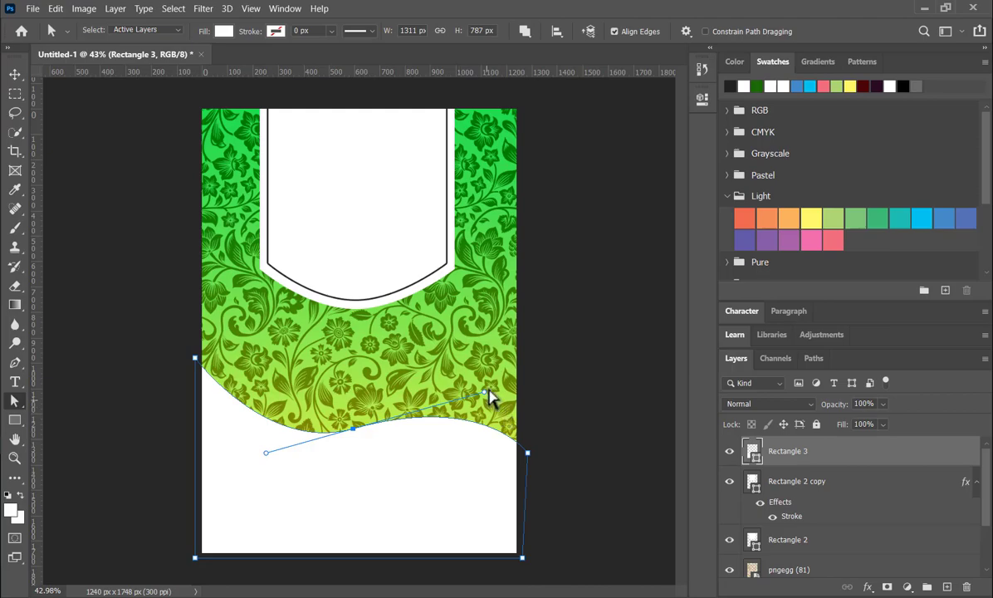
drag(484, 392, 488, 355)
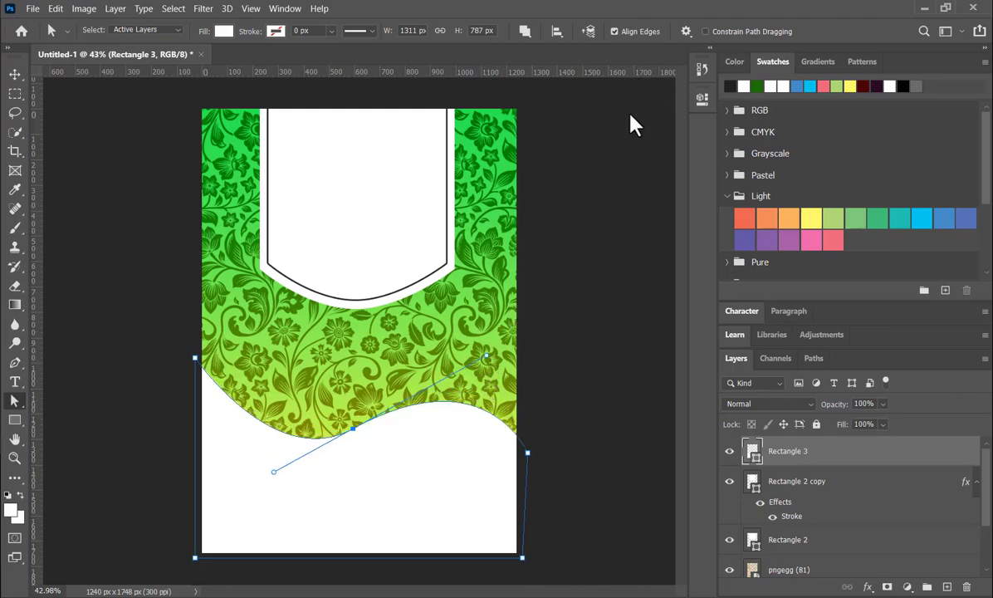
click(15, 74)
click(132, 212)
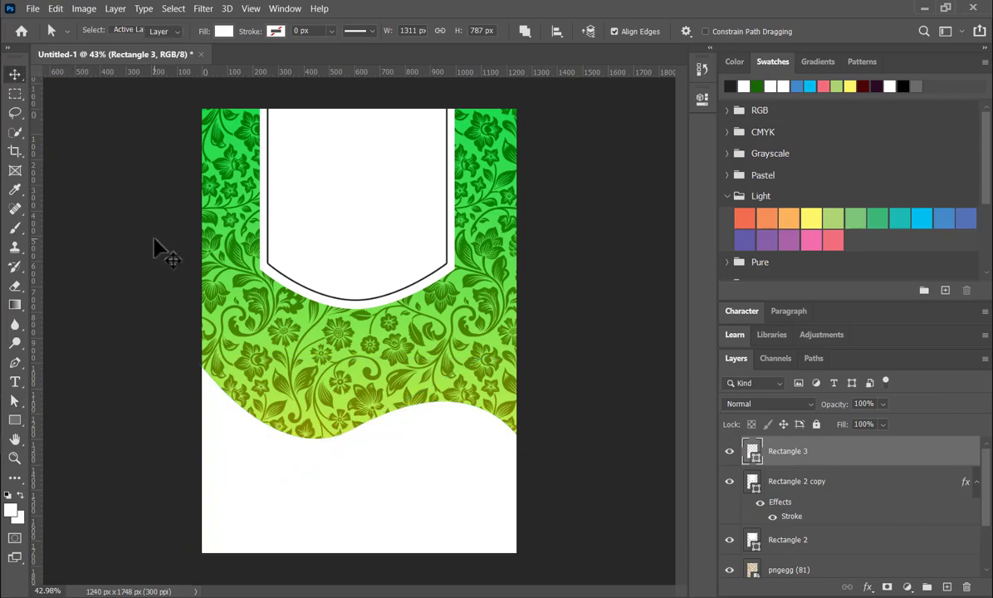
click(391, 473)
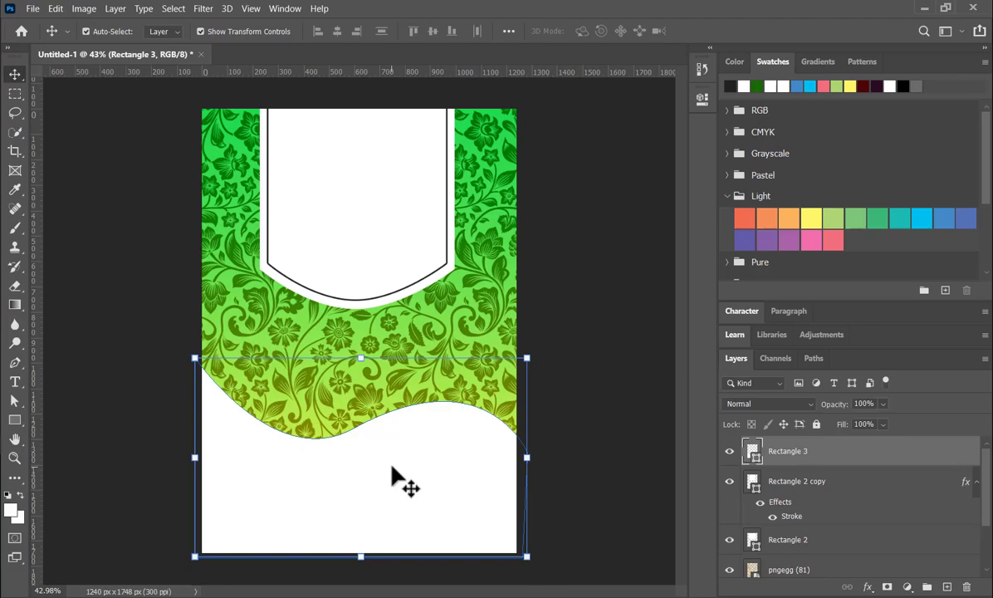
- Place the embedded image pngegg (79) and position it over the white wave section at the canvas bottom
click(31, 9)
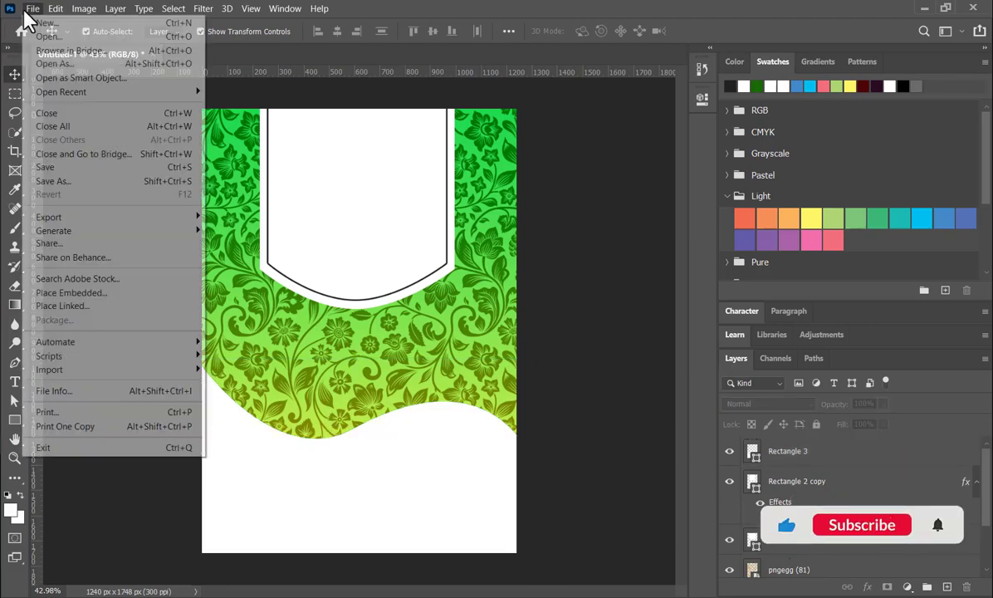
click(90, 294)
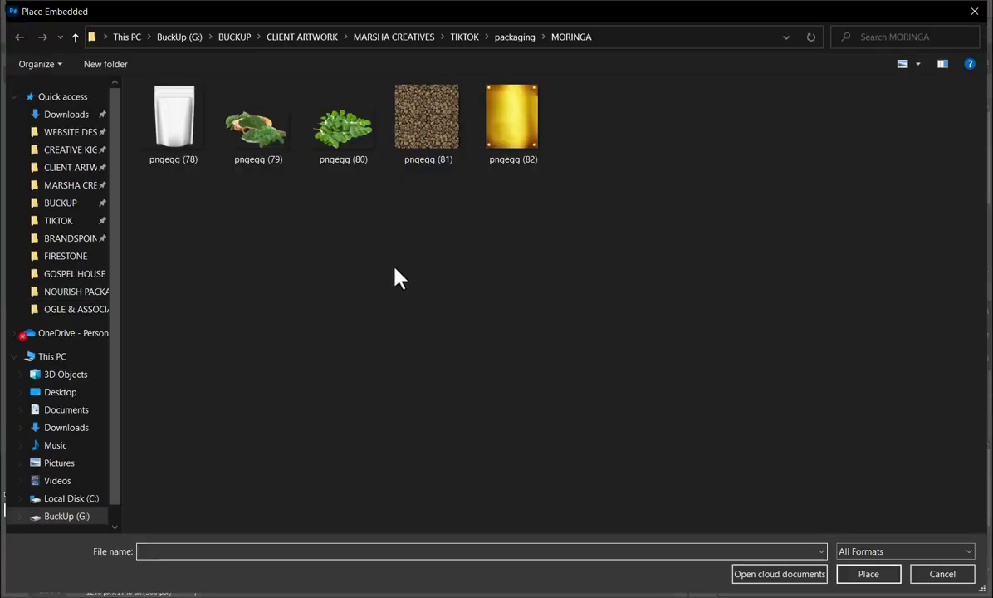
double_click(266, 128)
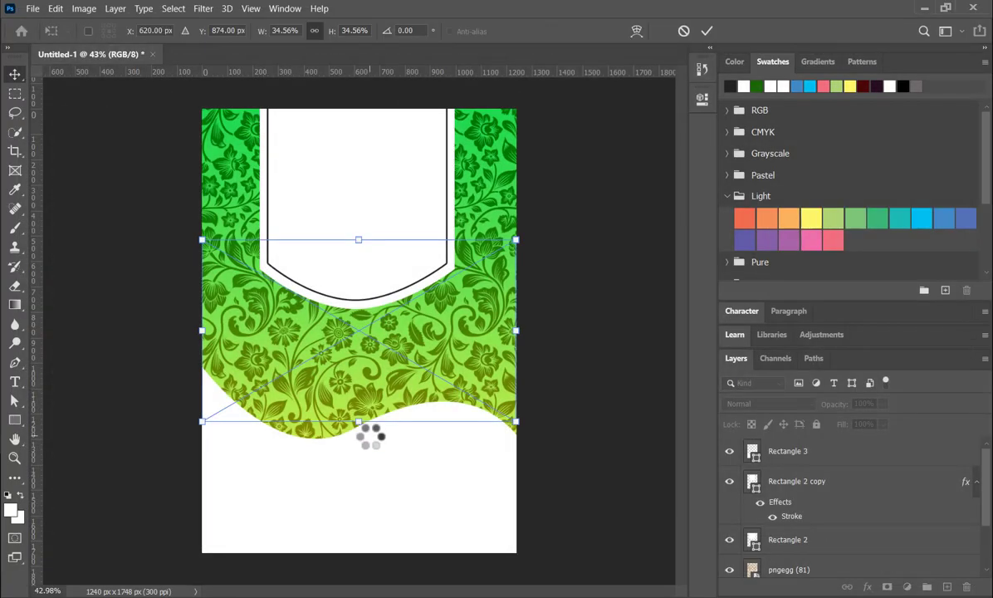
drag(357, 355, 364, 477)
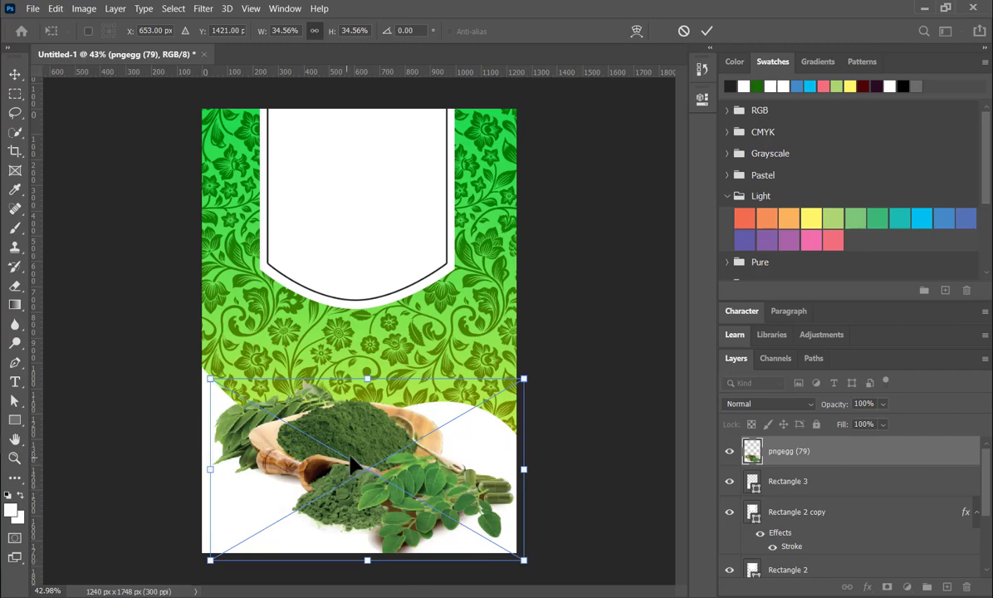
click(706, 31)
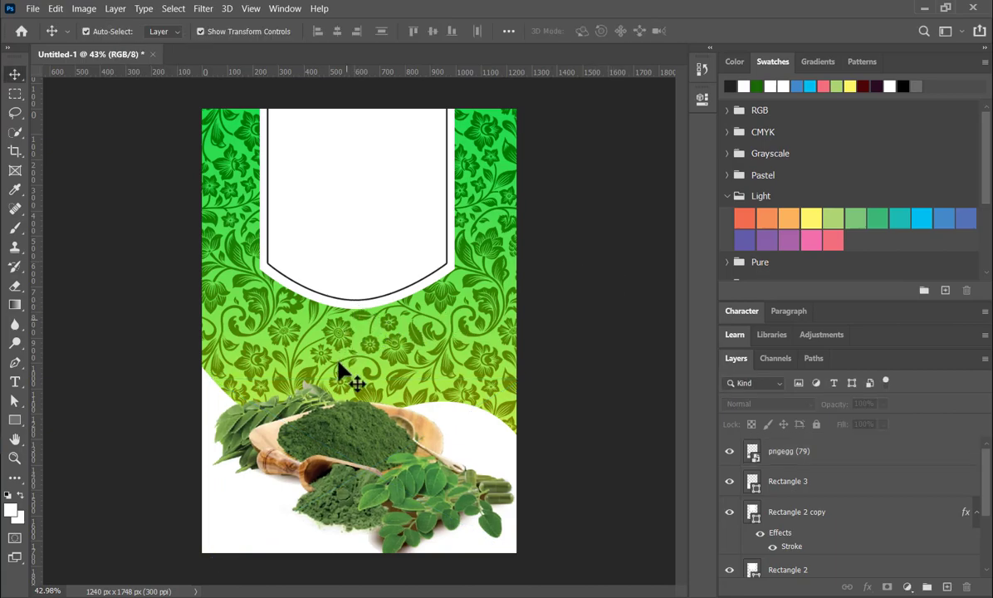
- Duplicate the Rectangle 3 wave layer and move the copy one level beneath the original
click(473, 447)
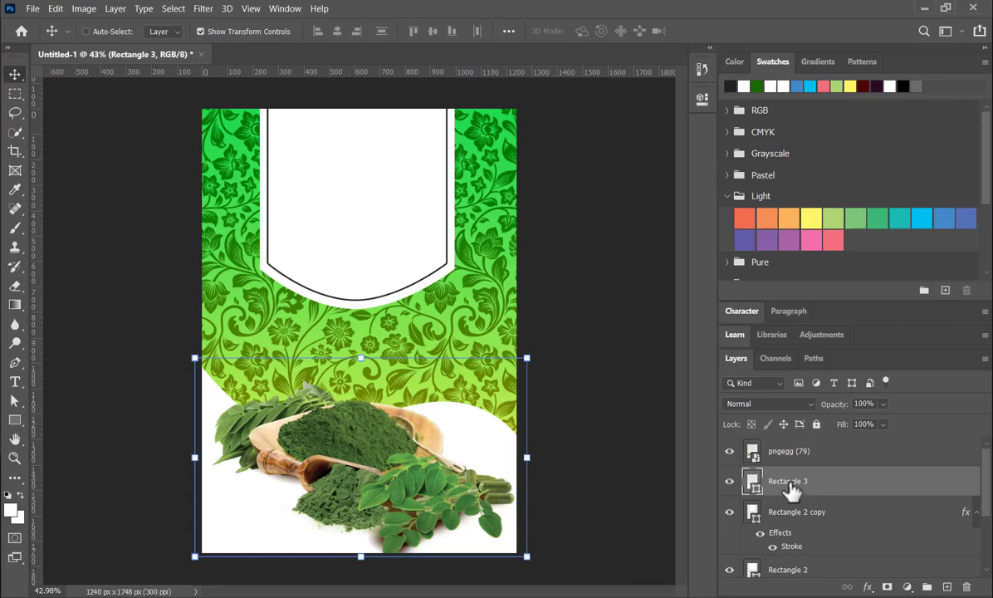
key(ctrl+j)
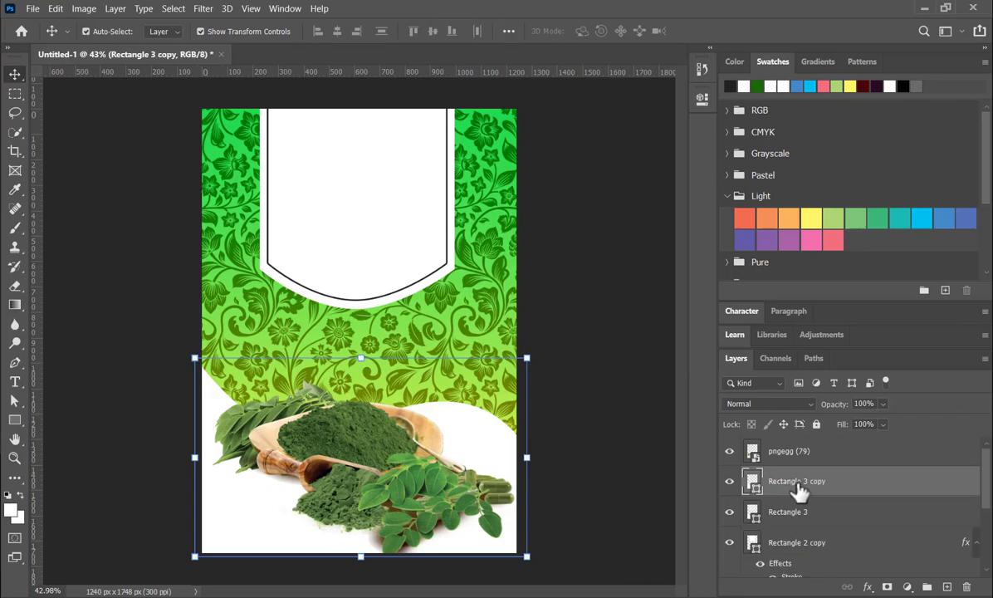
key(ctrl+bracketleft)
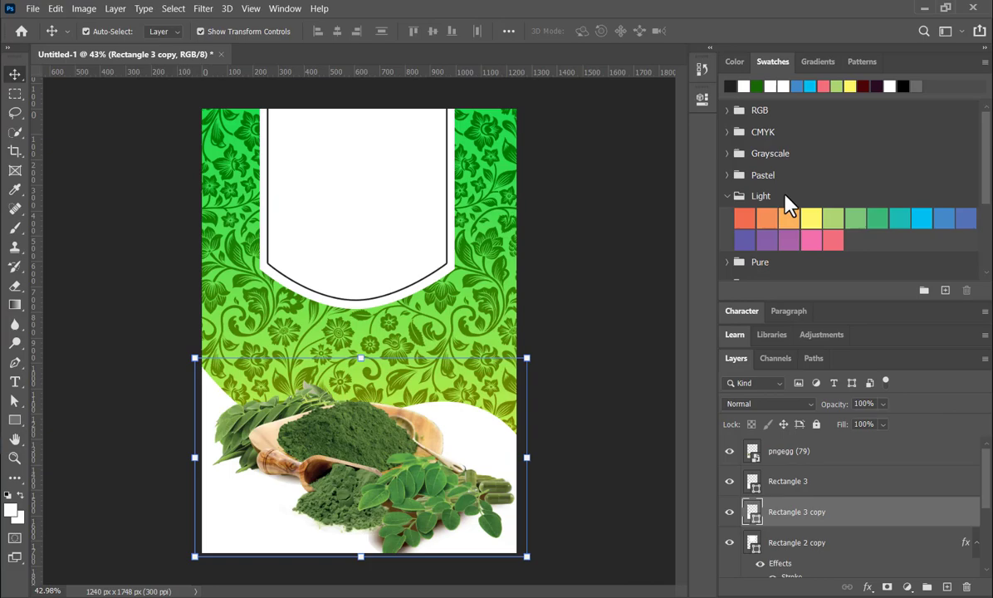
- Fill the wave copy with dark grey and scale it up to about 107% so it forms a band above the white wave
click(730, 86)
drag(361, 358, 359, 344)
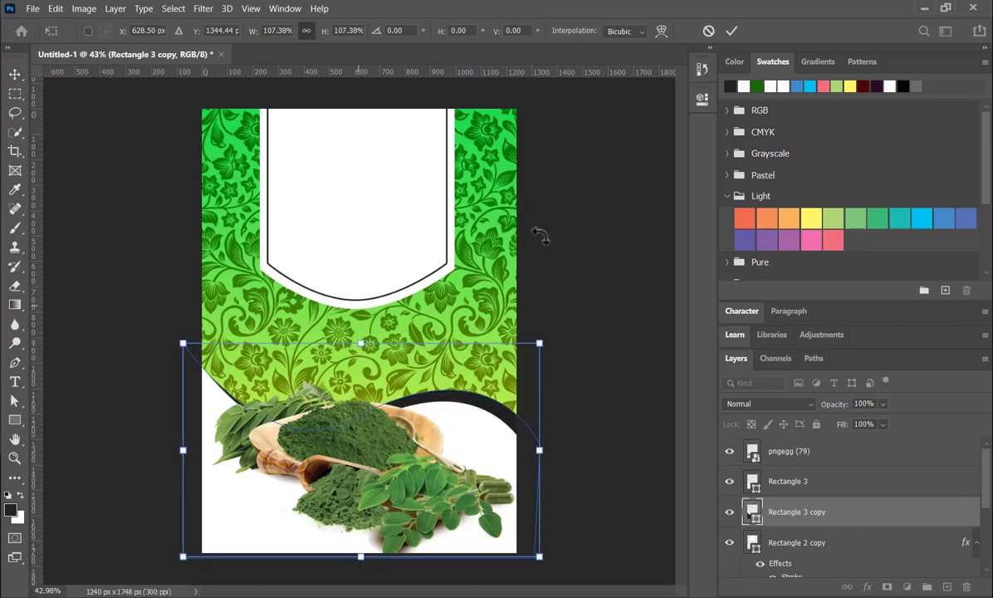
click(730, 32)
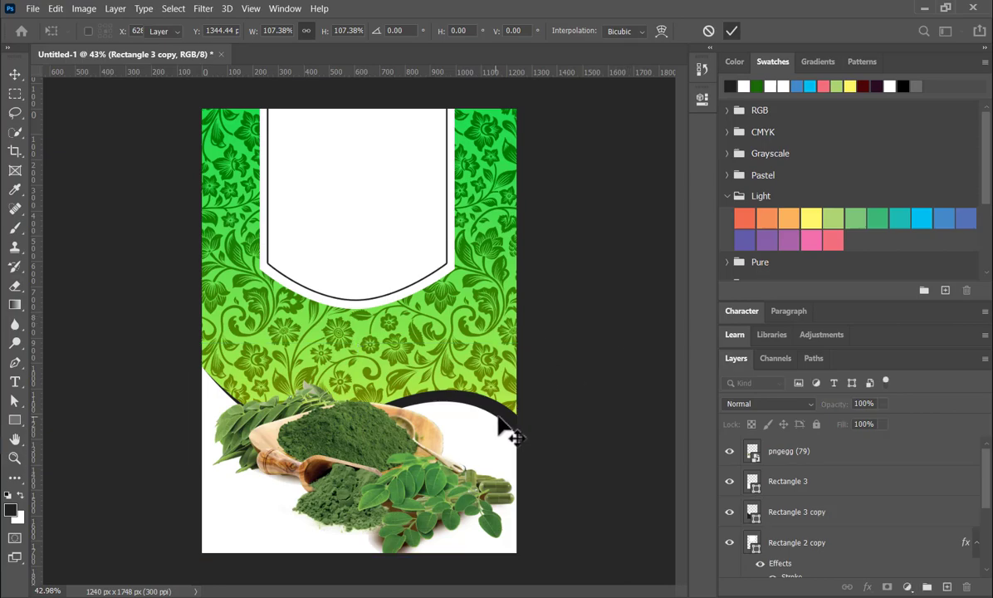
- Scale the moringa powder image down to about 894 x 518 px and move it to the left side of the wave section
click(365, 410)
drag(524, 379, 502, 394)
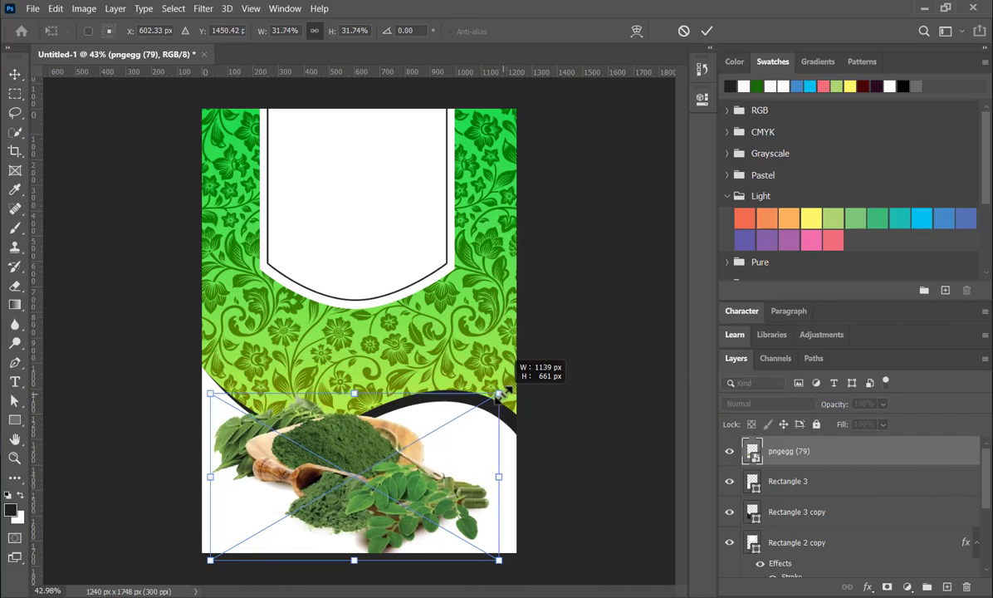
drag(502, 395, 506, 388)
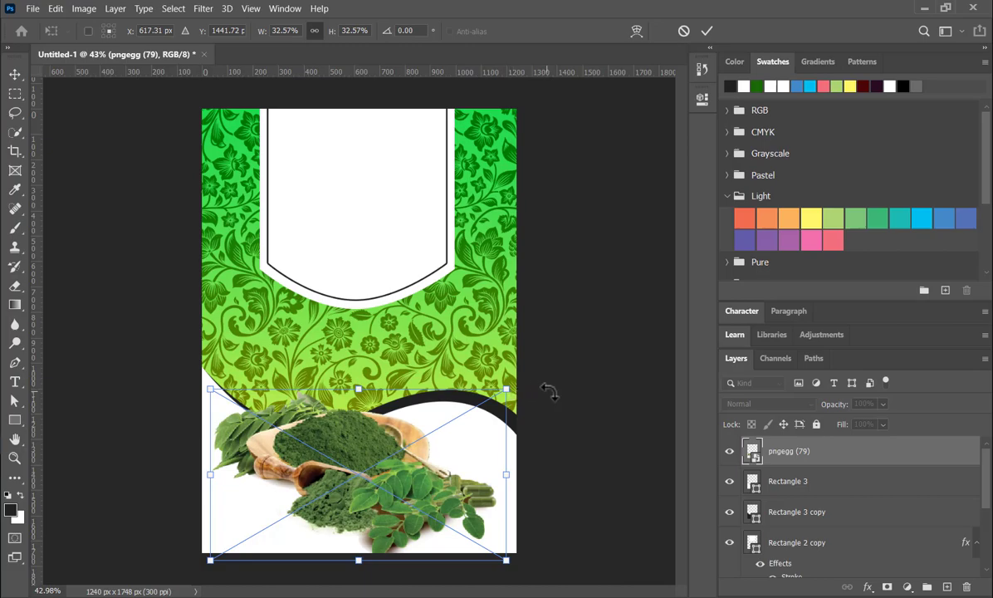
click(708, 31)
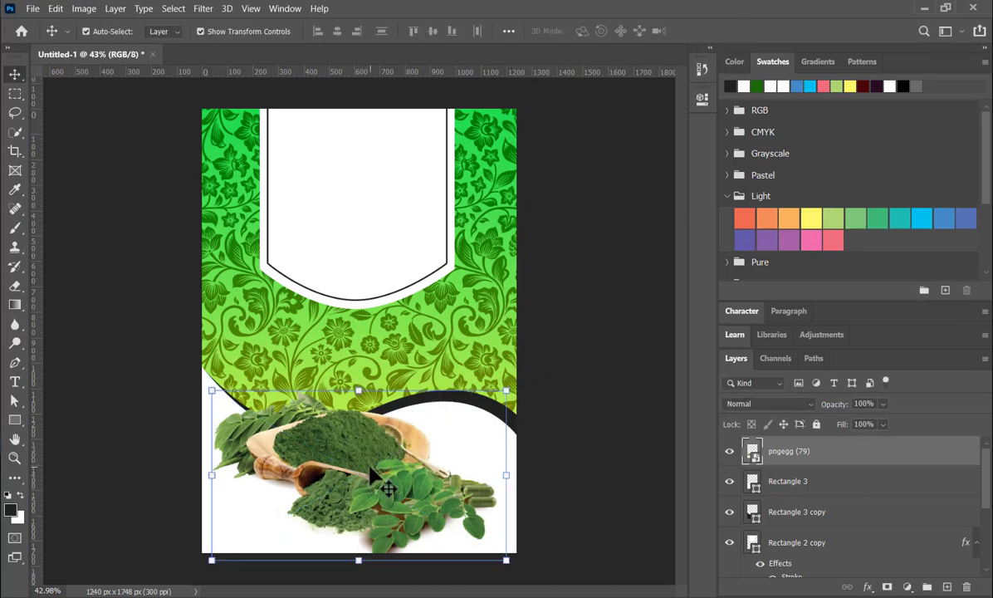
drag(506, 560, 434, 522)
drag(353, 476, 330, 479)
click(707, 33)
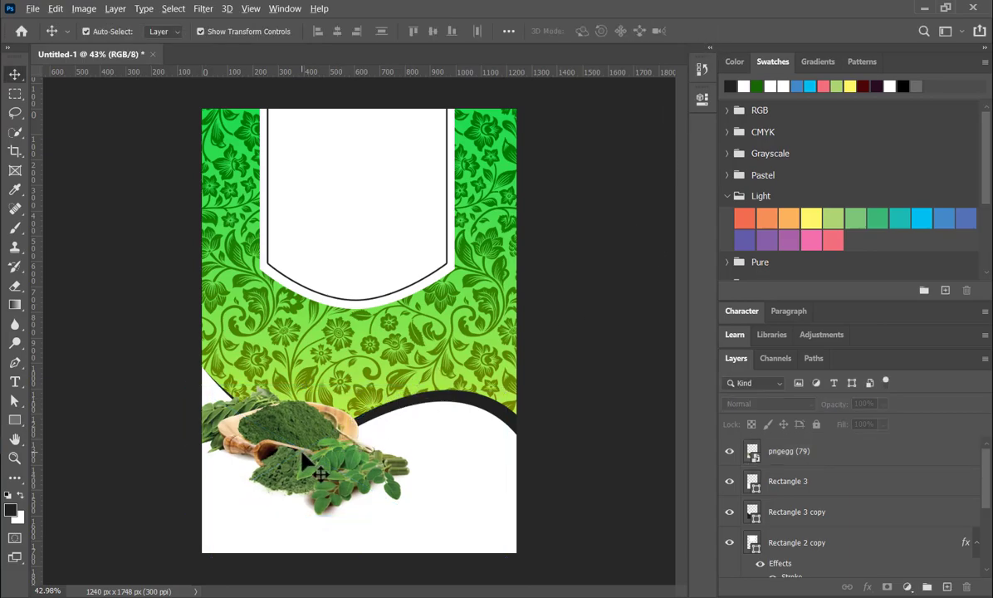
- Duplicate the moringa powder image and place the copy beside it, against the right canvas edge
drag(301, 453, 395, 465)
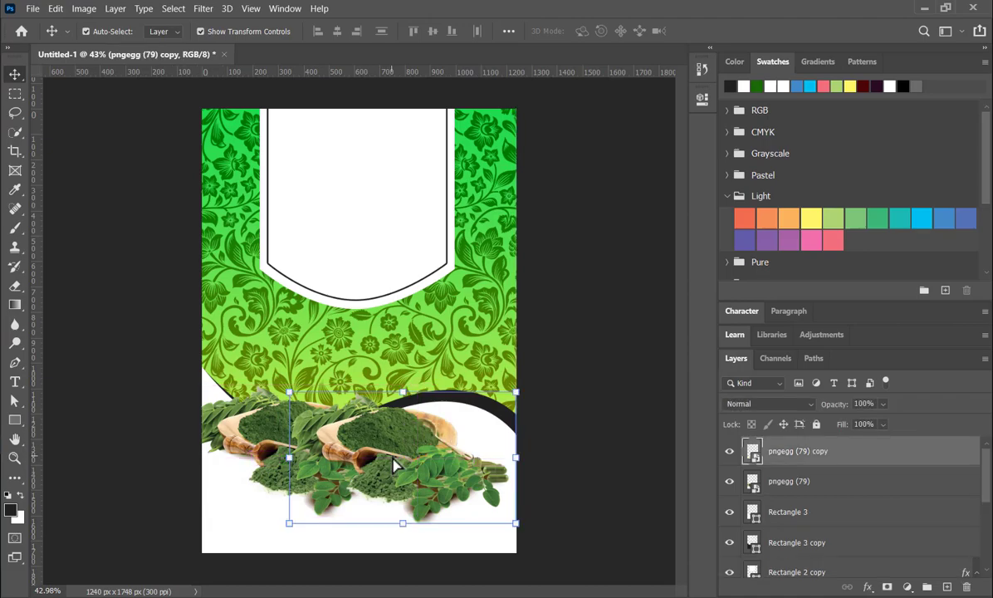
click(701, 98)
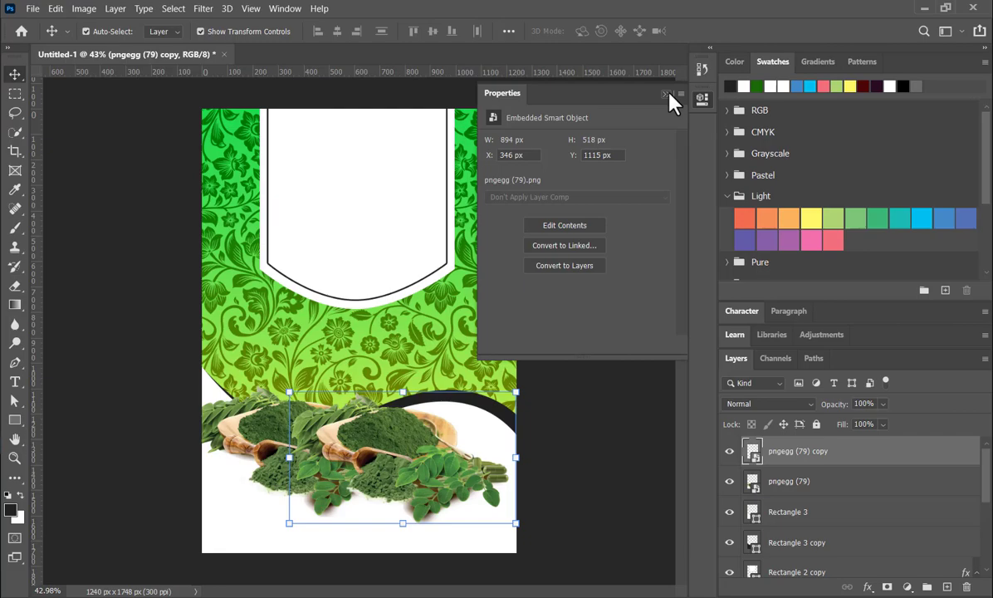
click(700, 70)
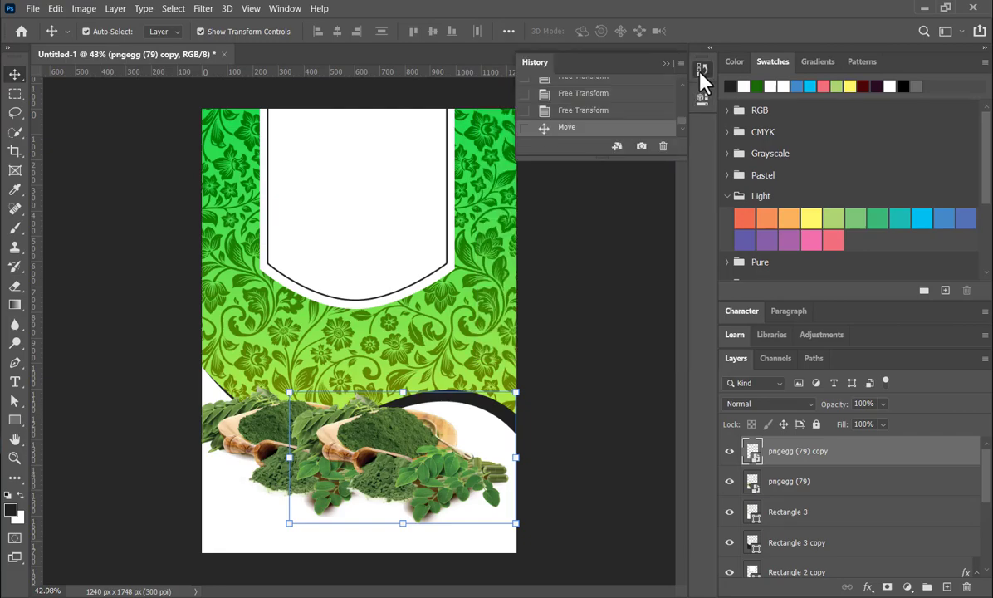
click(701, 72)
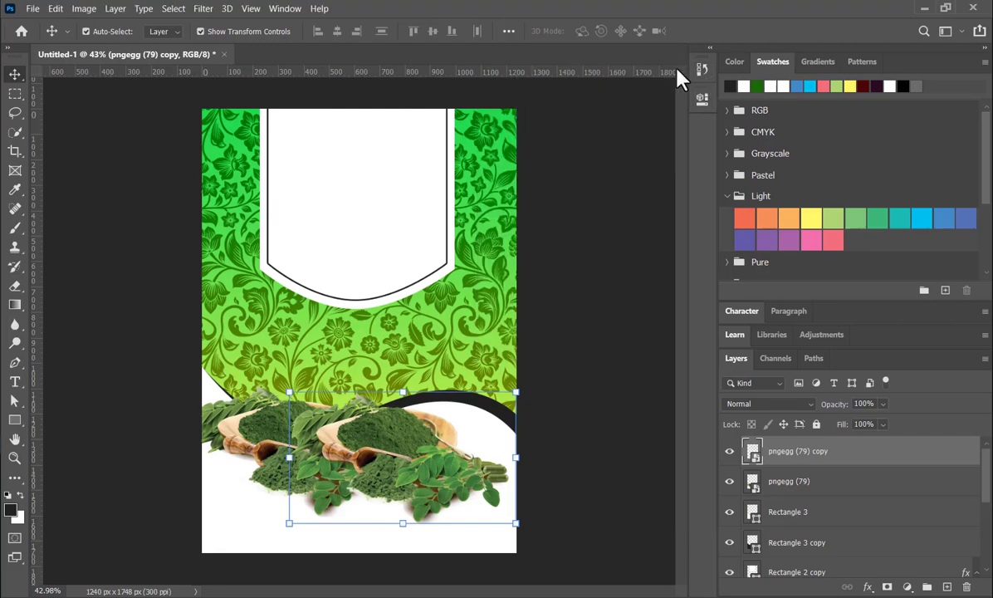
click(555, 384)
click(406, 457)
click(406, 469)
- Convert the moringa image copy from a smart object to a pixel layer and flip it horizontally
drag(531, 537, 532, 536)
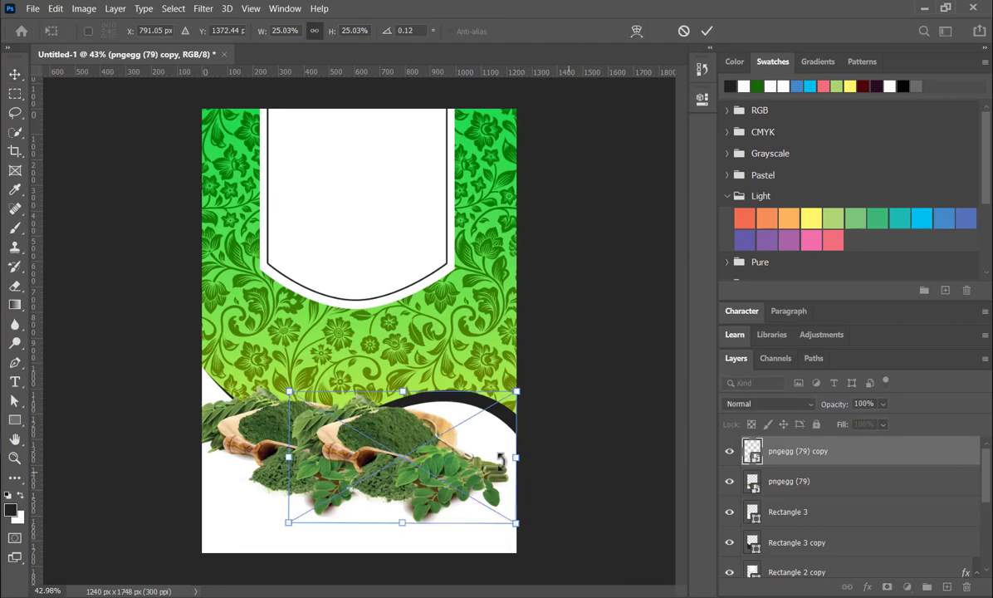
click(702, 98)
click(564, 268)
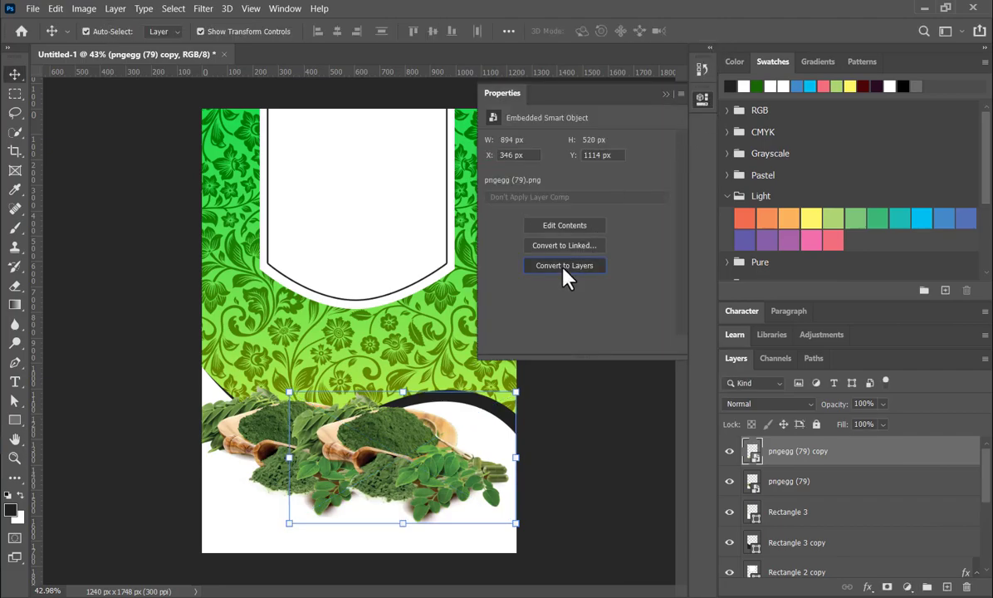
click(491, 243)
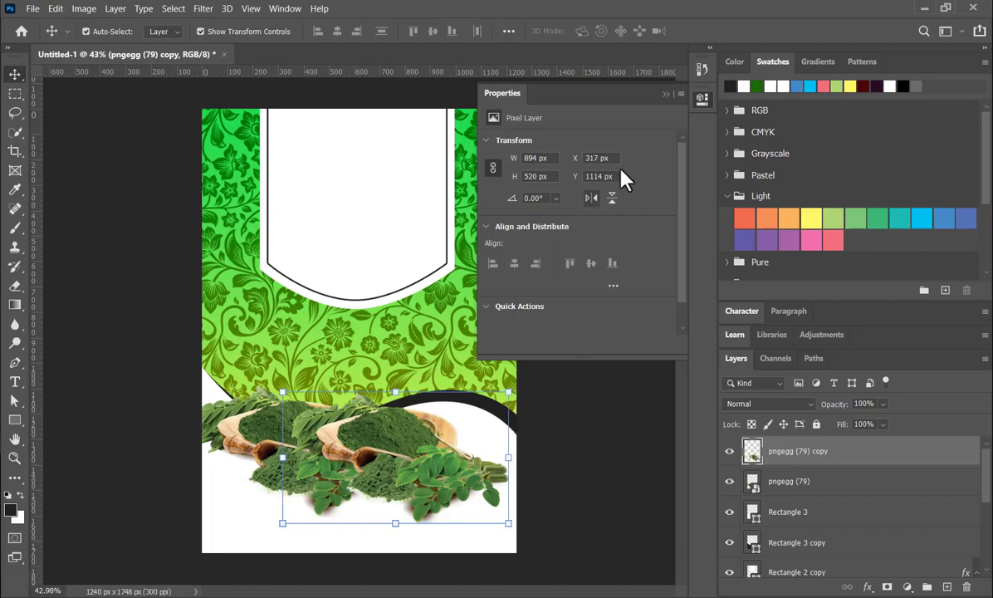
click(592, 198)
click(666, 93)
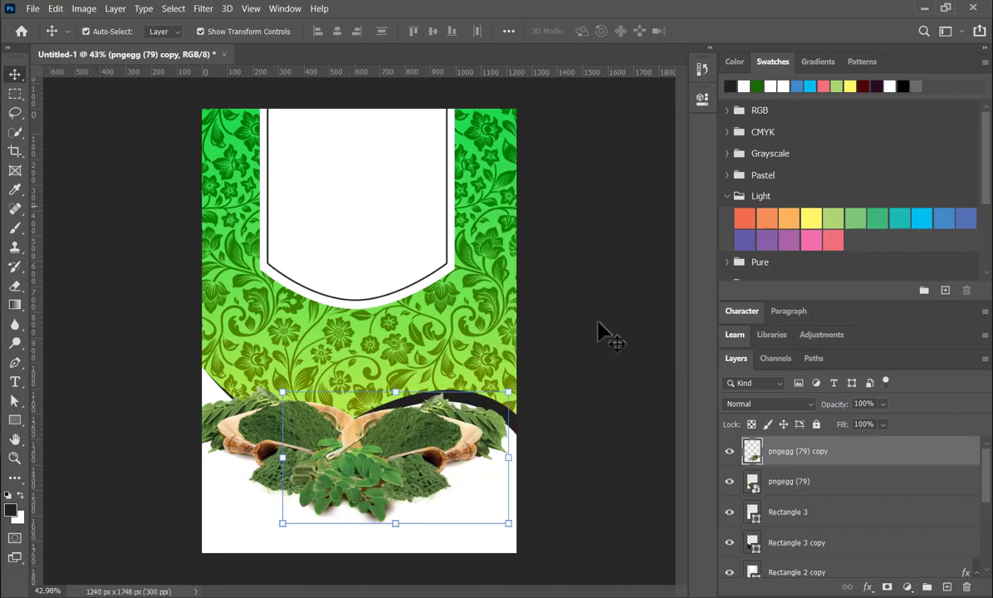
- Shift the flipped copy slightly right, move both moringa images down together into the wave section, and deselect them
click(397, 455)
drag(400, 457, 414, 454)
click(276, 439)
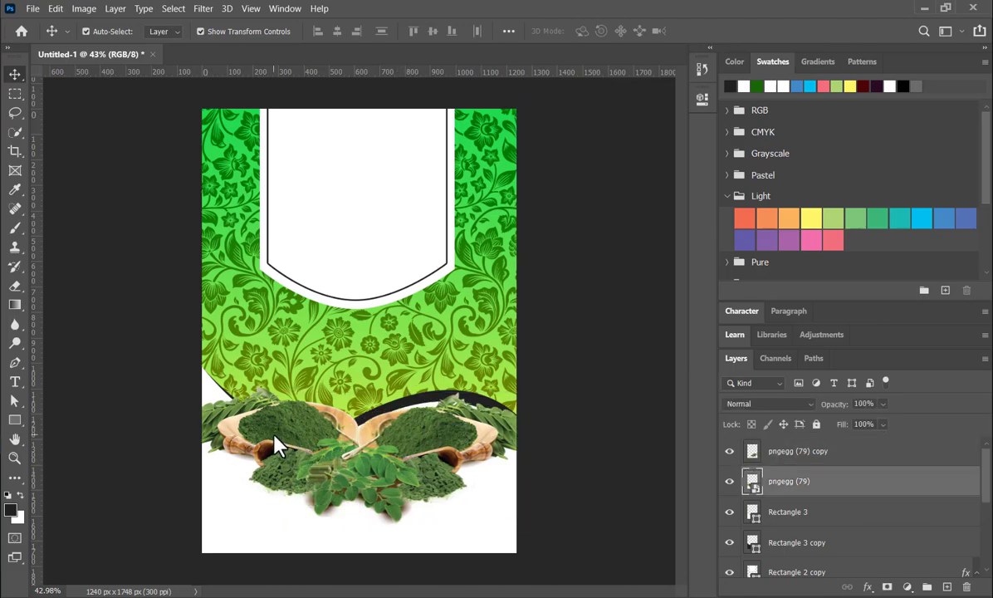
shift+click(428, 449)
mouse_move(416, 451)
mouse_down()
mouse_move(412, 479)
mouse_move(415, 470)
mouse_up()
click(584, 448)
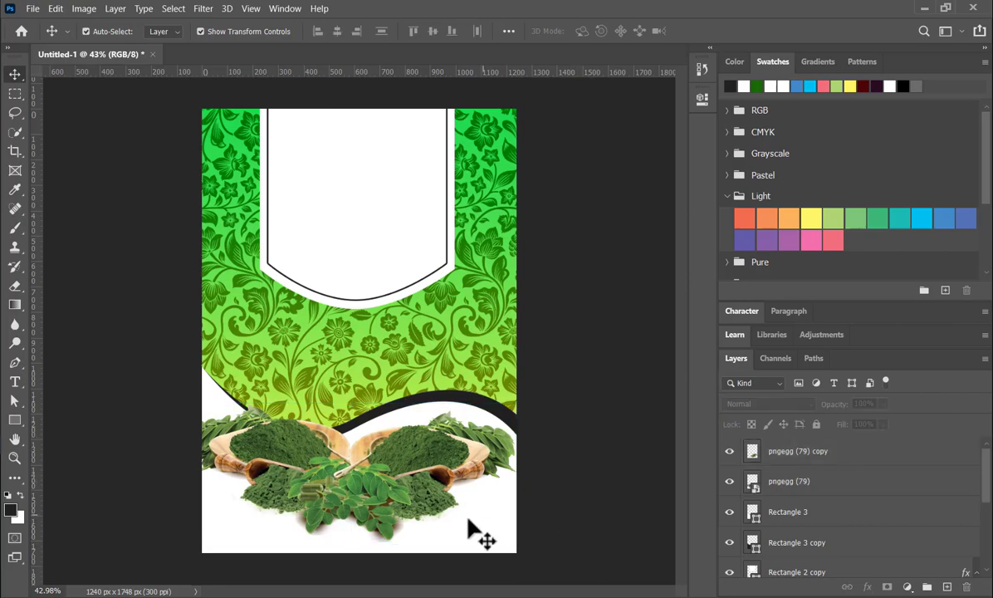
- Fill the Rectangle 3 wave shape with the dark maroon swatch
click(477, 534)
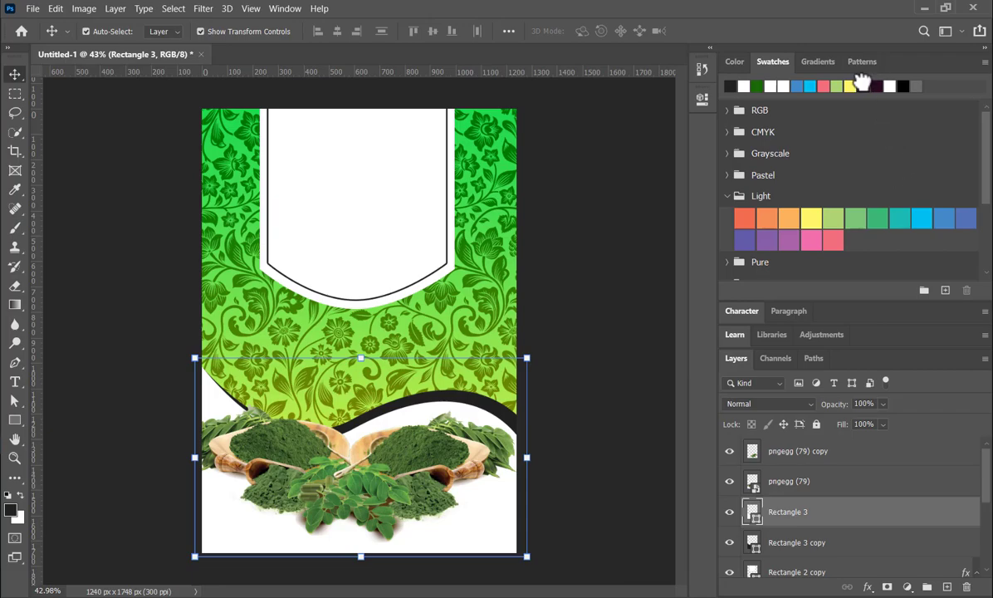
click(864, 84)
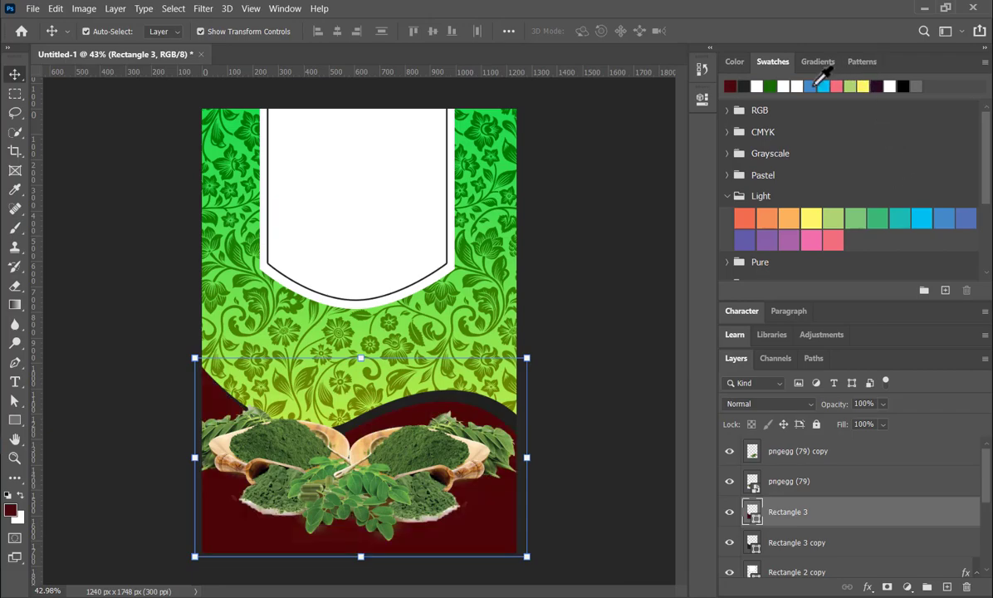
- Try the light green and grey swatches as the fill of the Rectangle 3 wave shape
click(850, 85)
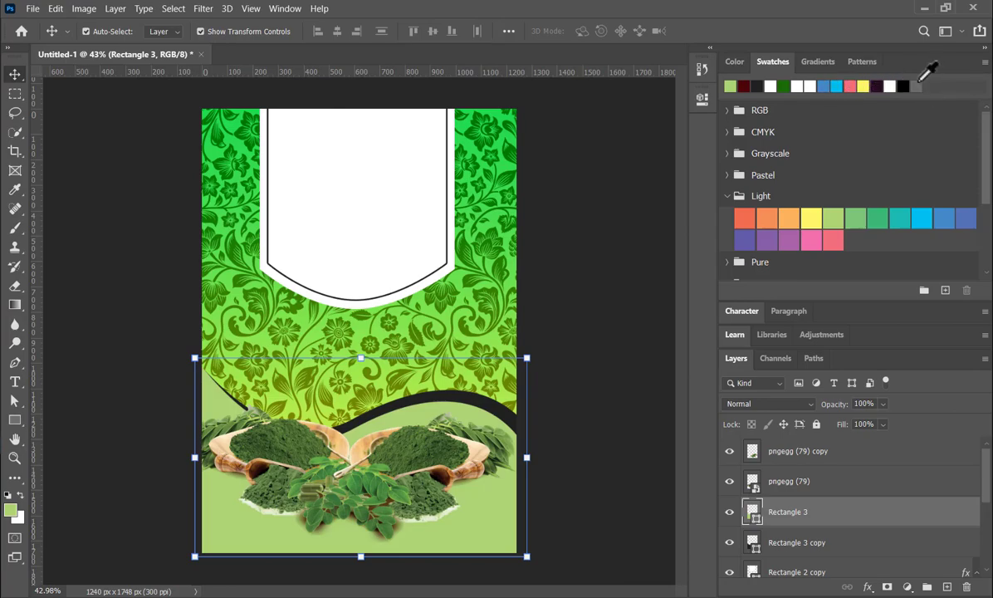
click(918, 82)
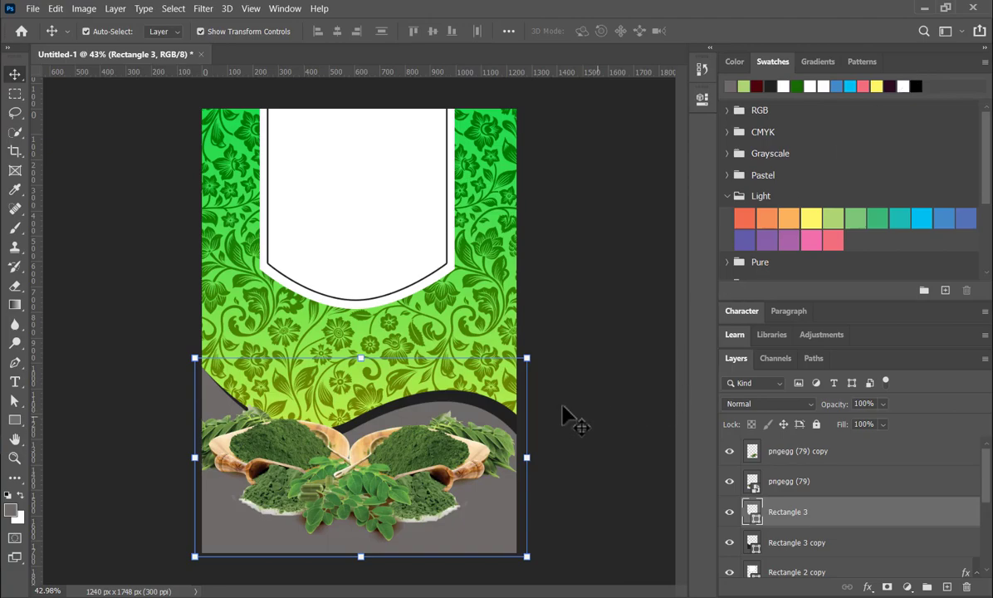
- Pick a very light grey as foreground colour, fill the Rectangle 3 wave shape with it, and deselect the shape
click(734, 62)
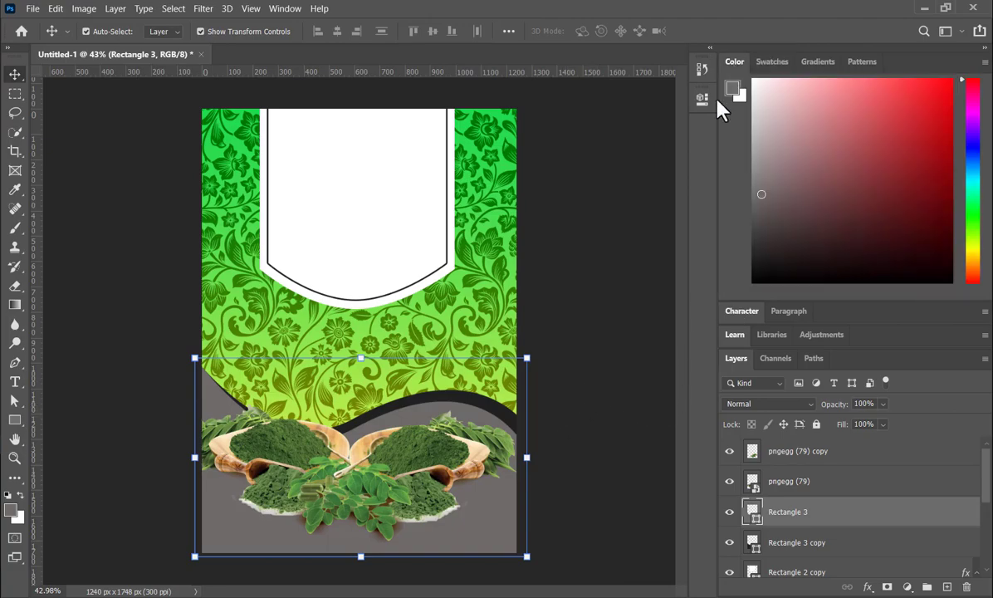
drag(757, 127, 748, 101)
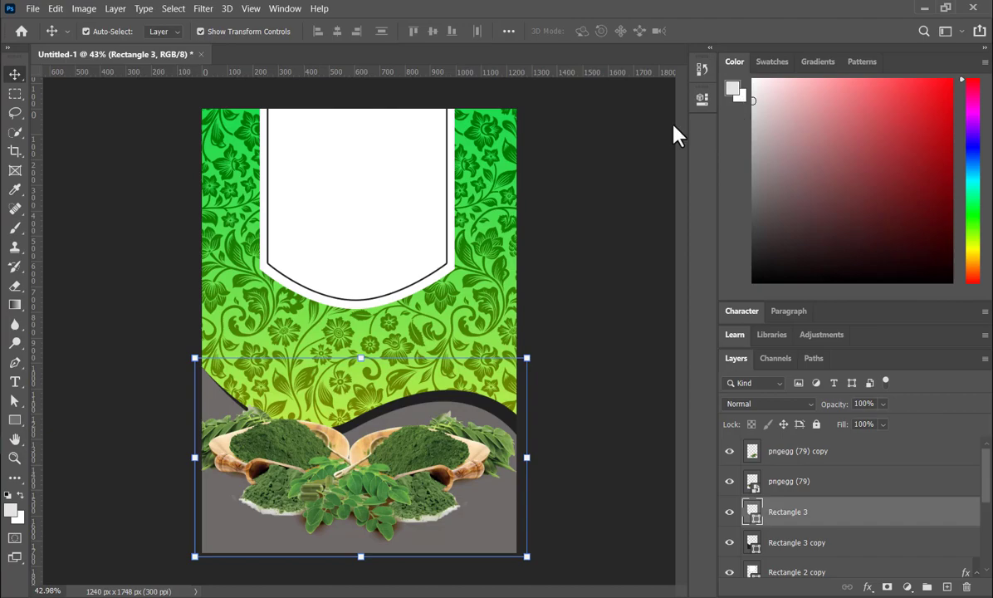
click(565, 162)
click(768, 63)
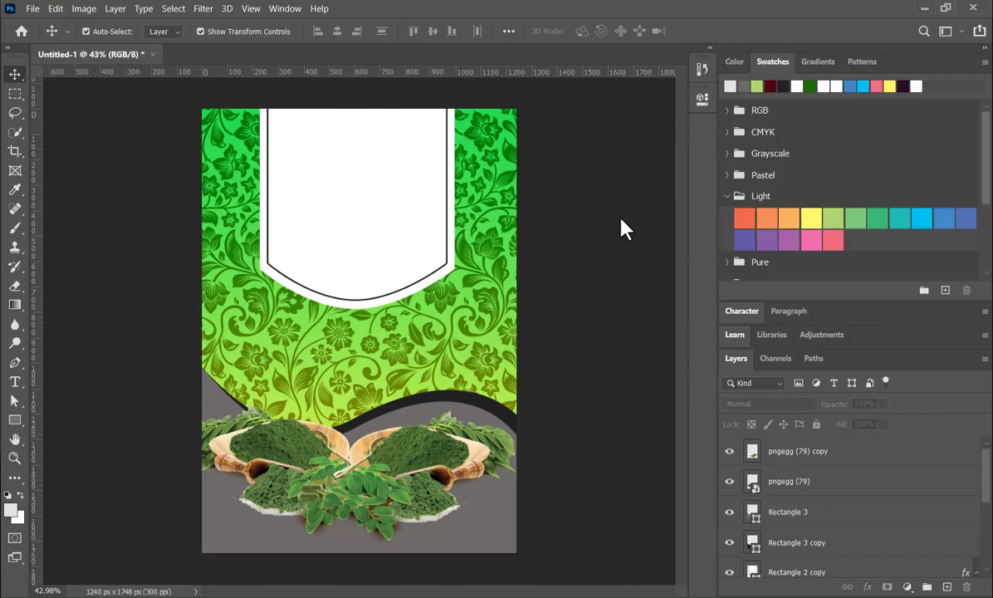
click(489, 528)
key(alt+BackSpace)
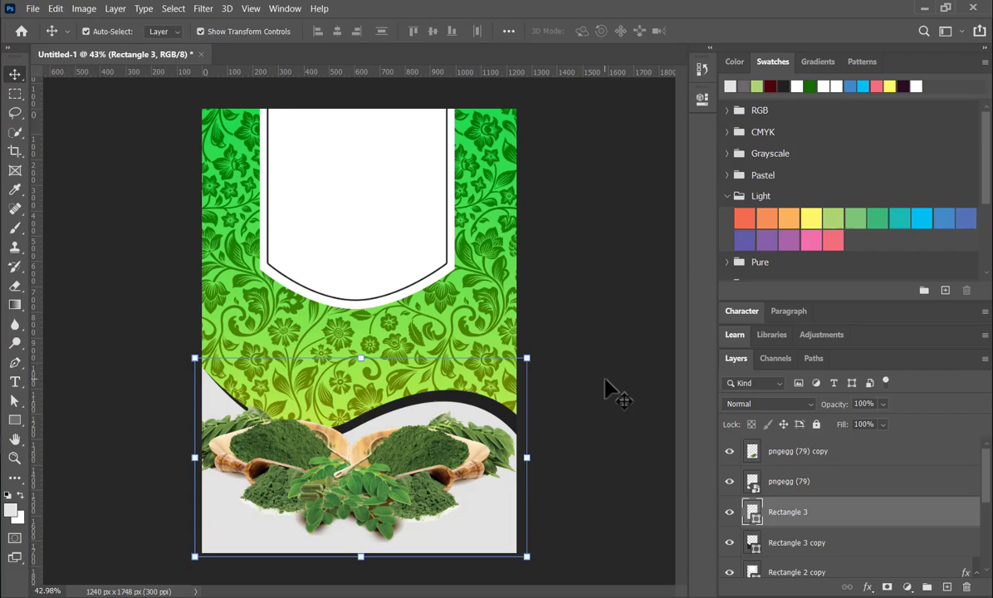
click(605, 403)
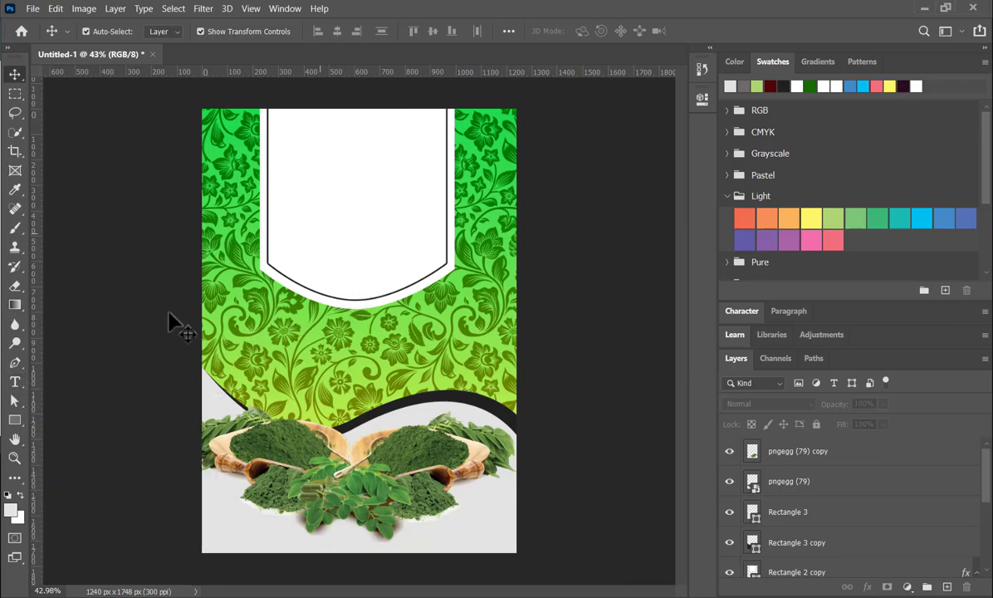
- Add the text MORINGA in Impact Regular inside the lower part of the white curved panel
click(15, 383)
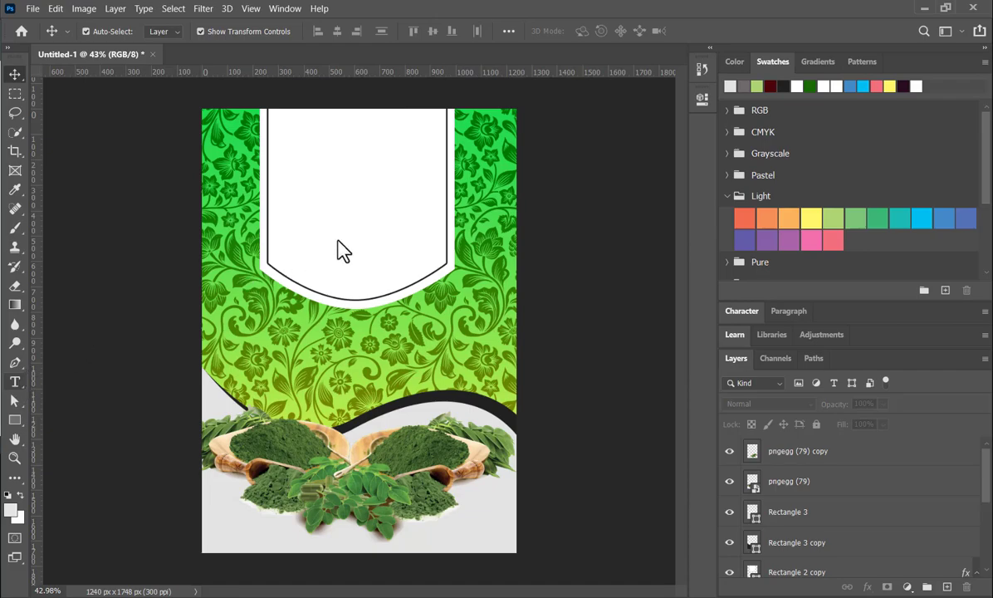
key(t)
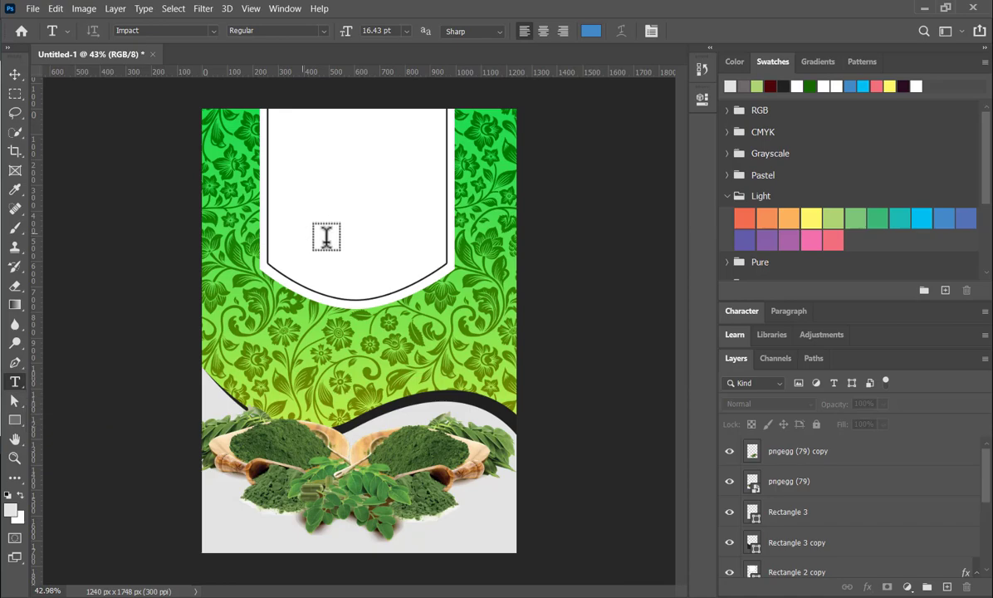
click(326, 237)
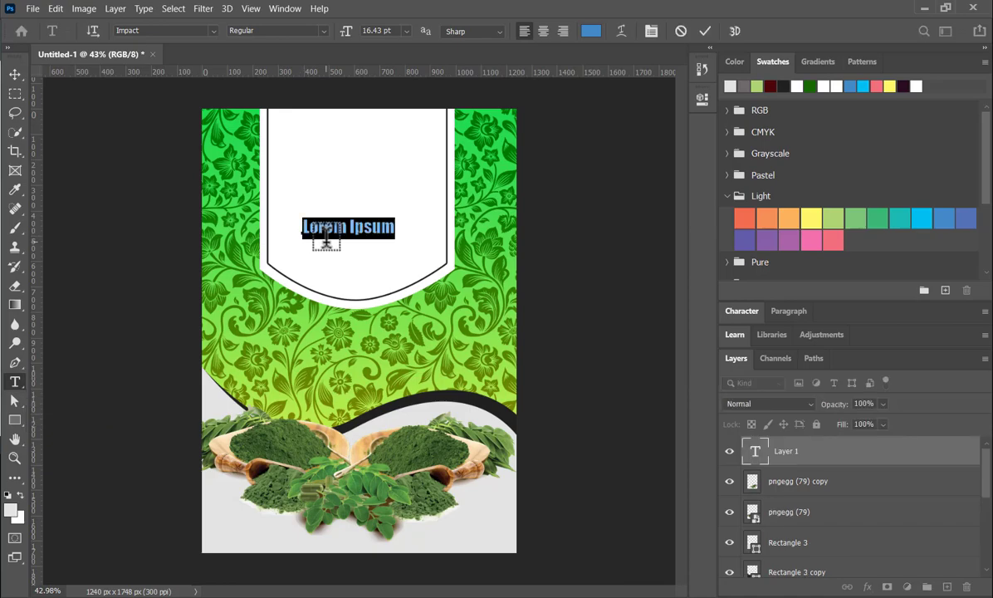
click(326, 229)
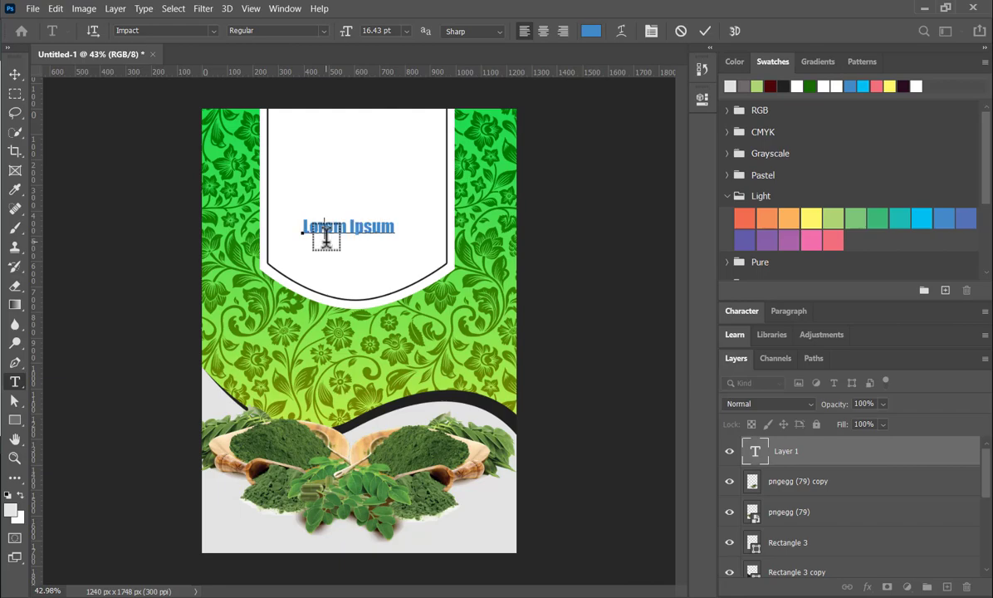
key(ctrl+a)
text(MORINGA)
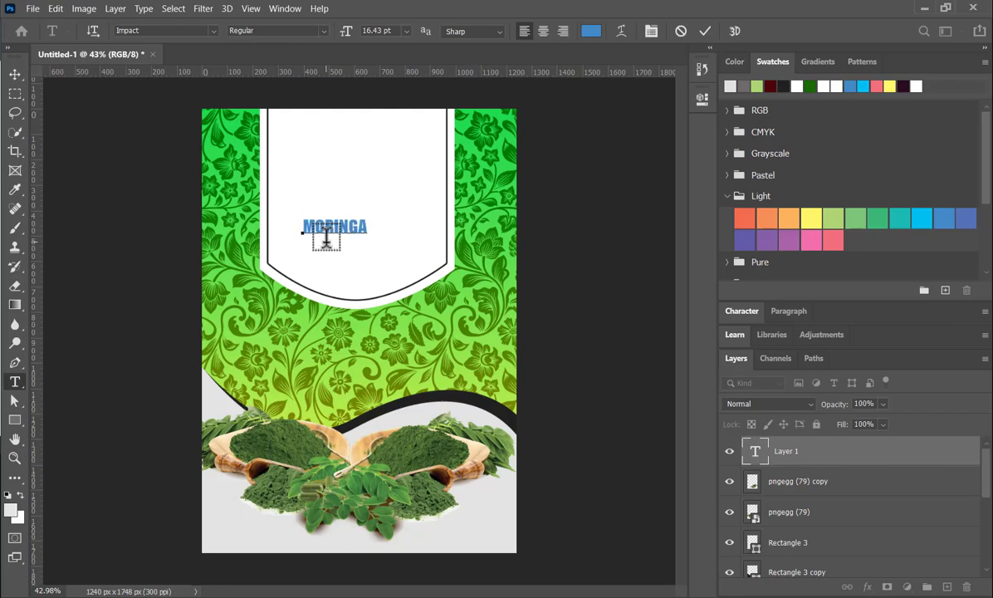
click(706, 33)
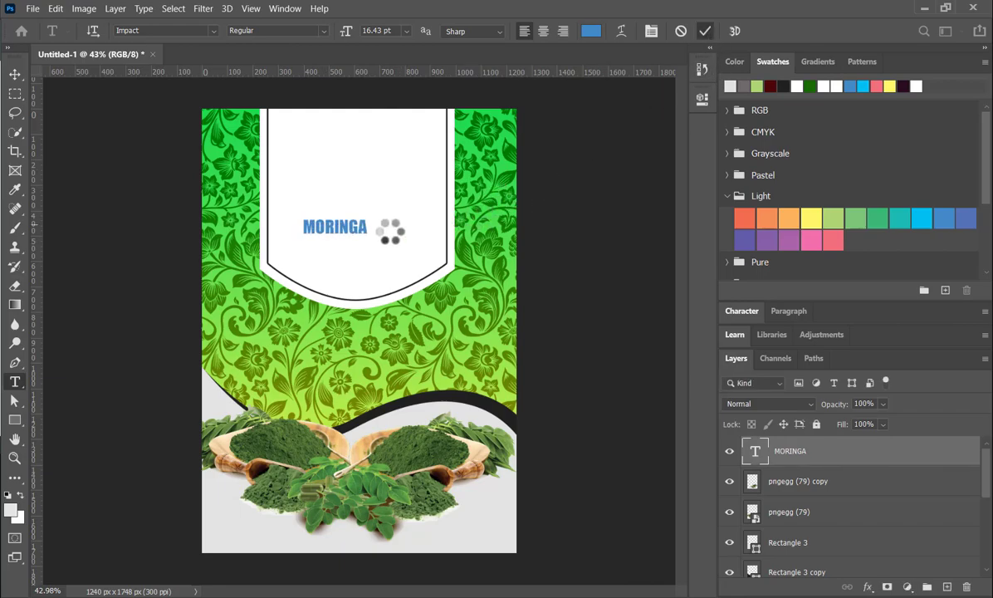
- Enlarge the MORINGA text to about 248.5% so it nearly spans the white panel, and apply the recent yellow-green gradient to it
click(15, 75)
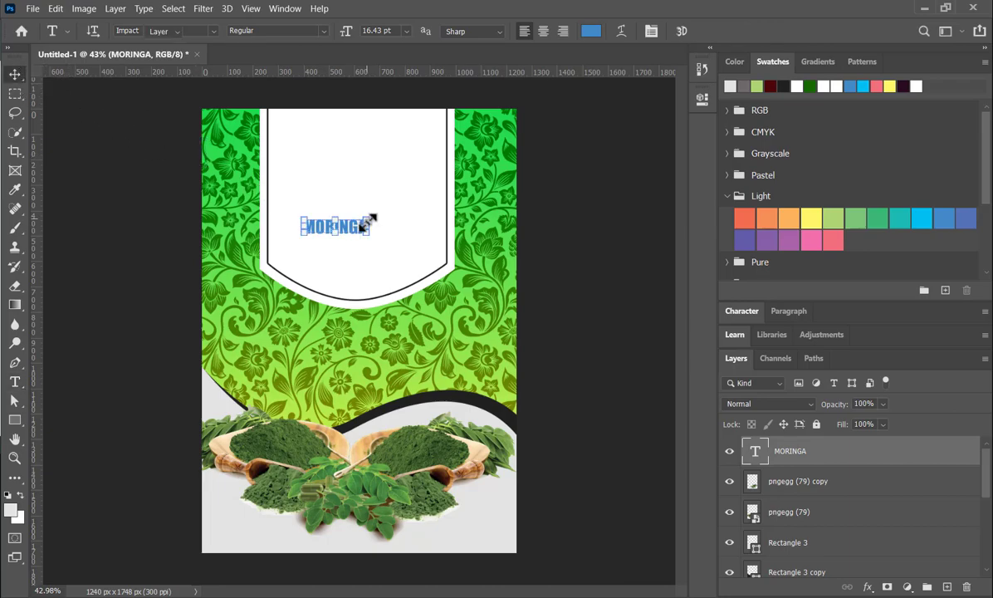
key(ctrl+t)
drag(383, 246, 440, 274)
drag(302, 250, 279, 260)
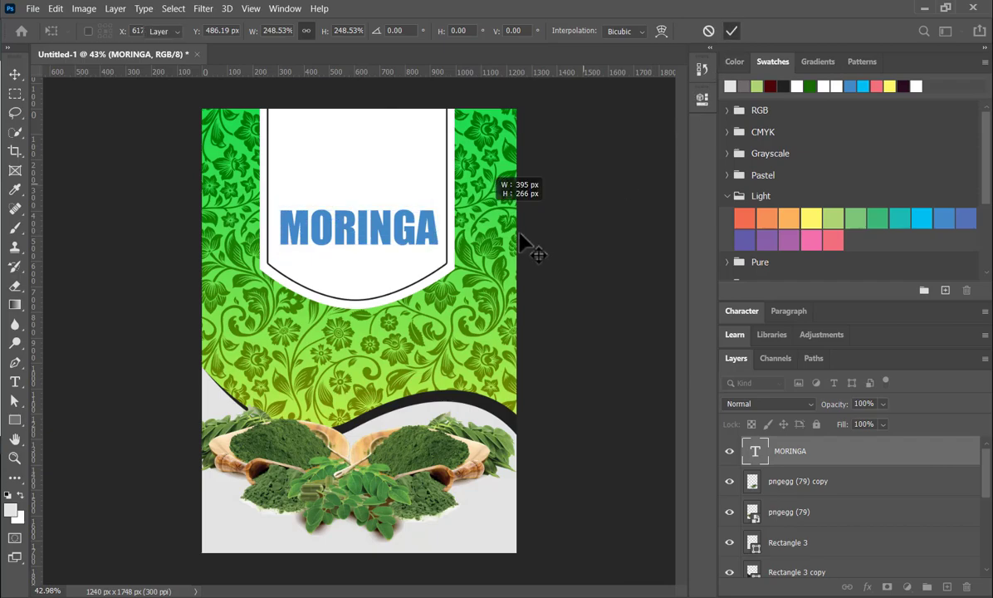
key(Return)
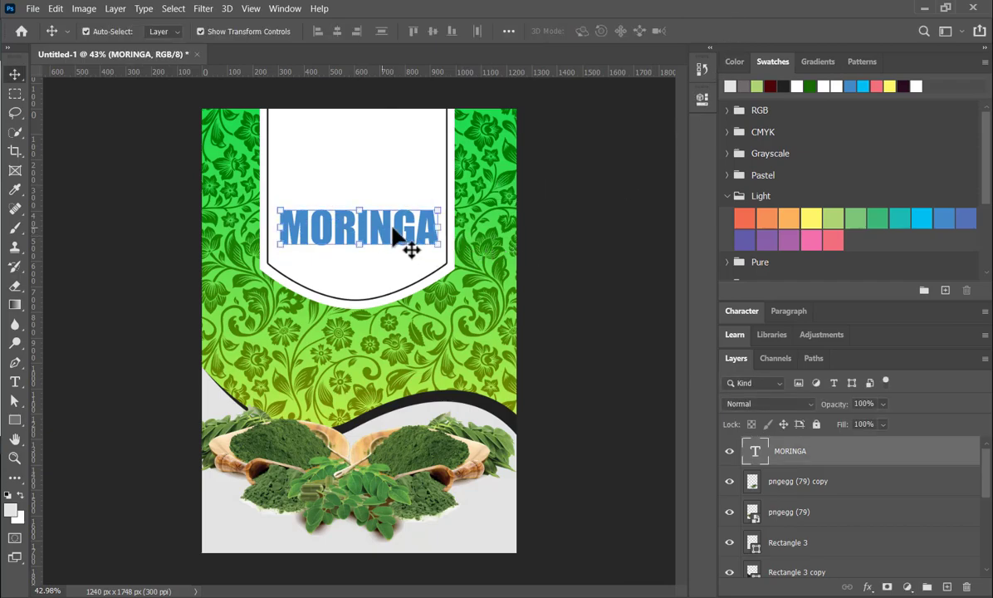
click(813, 62)
drag(737, 89, 359, 224)
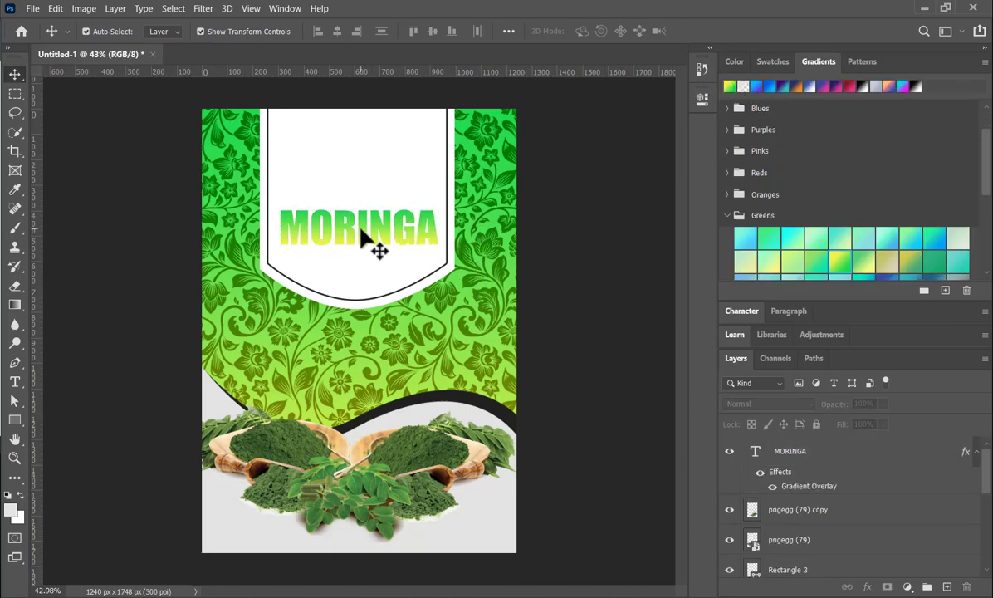
- Duplicate the MORINGA text directly below the original and change the copy's wording to POWDER
drag(363, 239, 359, 276)
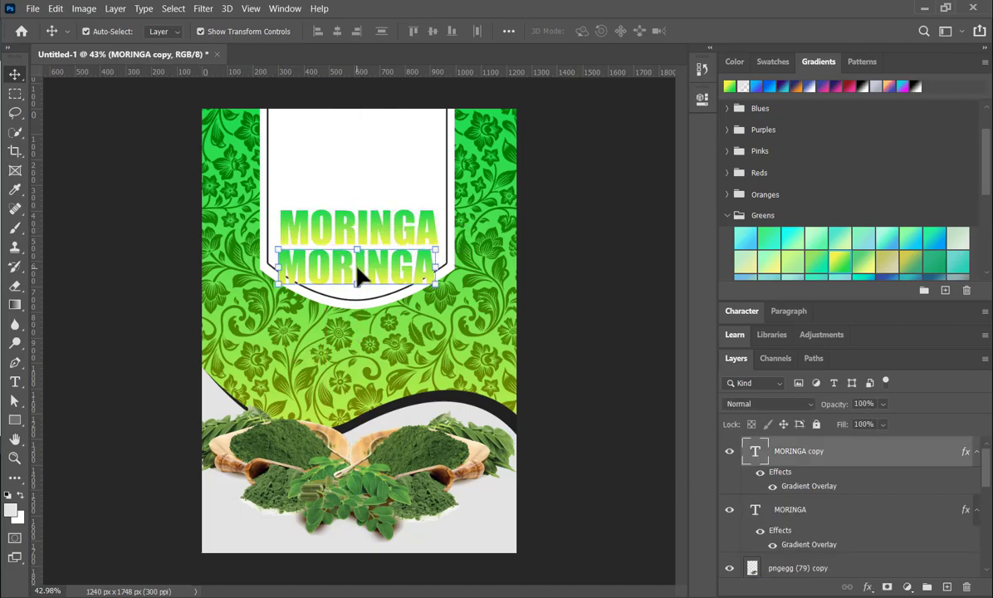
double_click(359, 276)
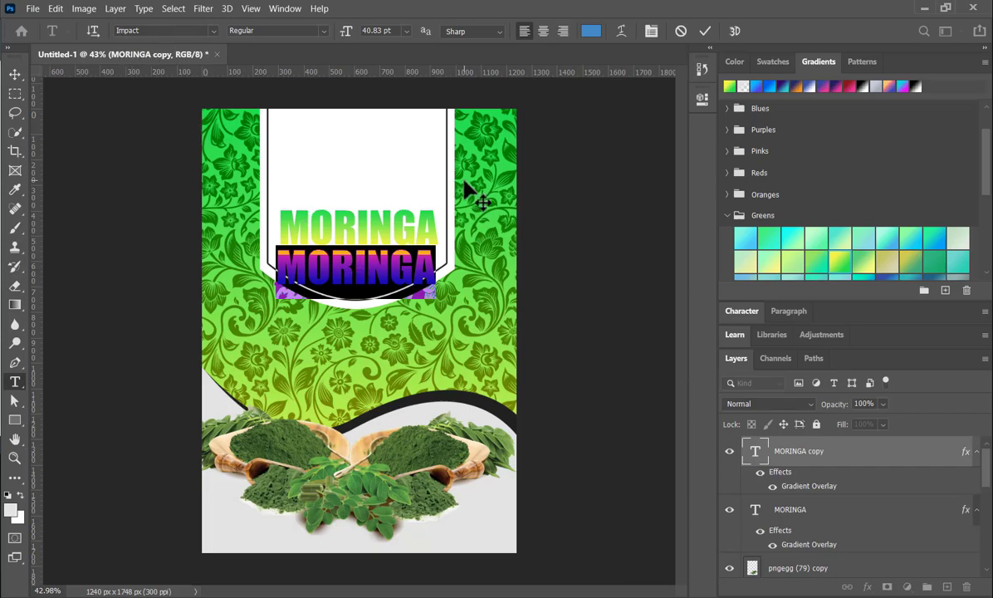
text(POWDER)
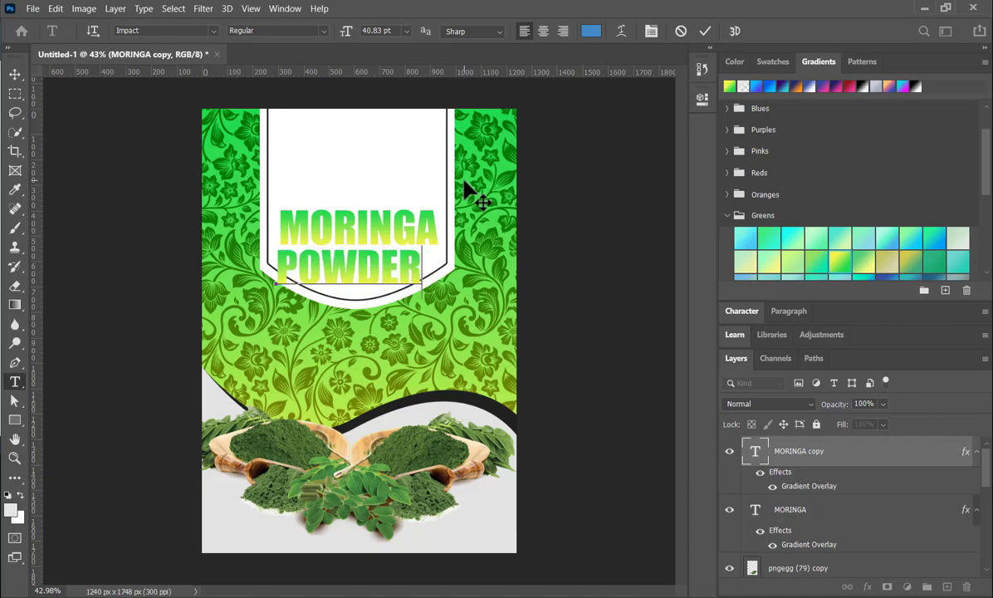
click(707, 30)
key(v)
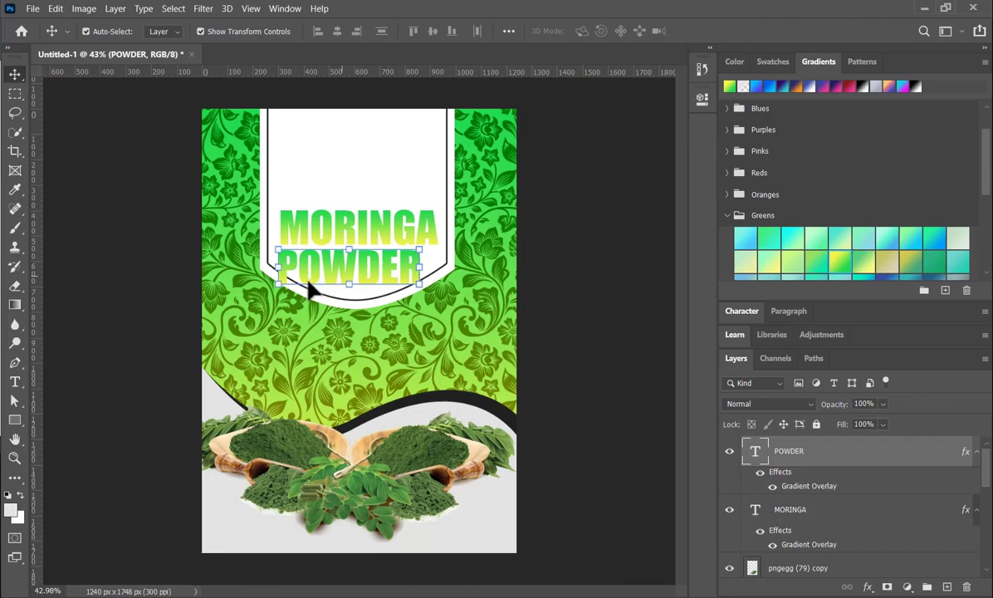
- Scale the POWDER text down to about 43% and centre it close beneath MORINGA
key(ctrl+t)
mouse_move(355, 266)
mouse_down()
mouse_move(336, 249)
mouse_move(352, 227)
mouse_move(352, 262)
mouse_up()
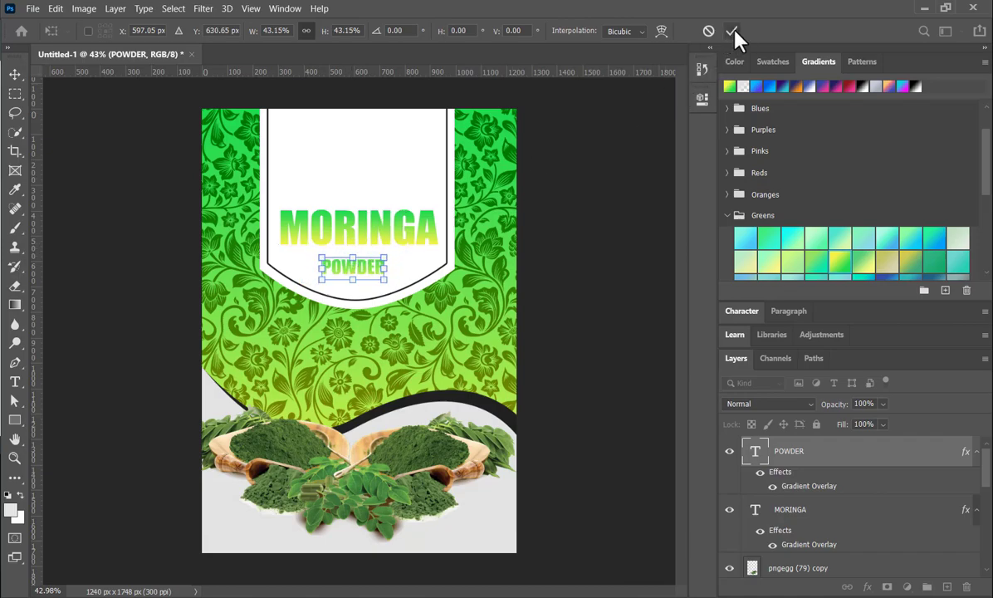
key(Return)
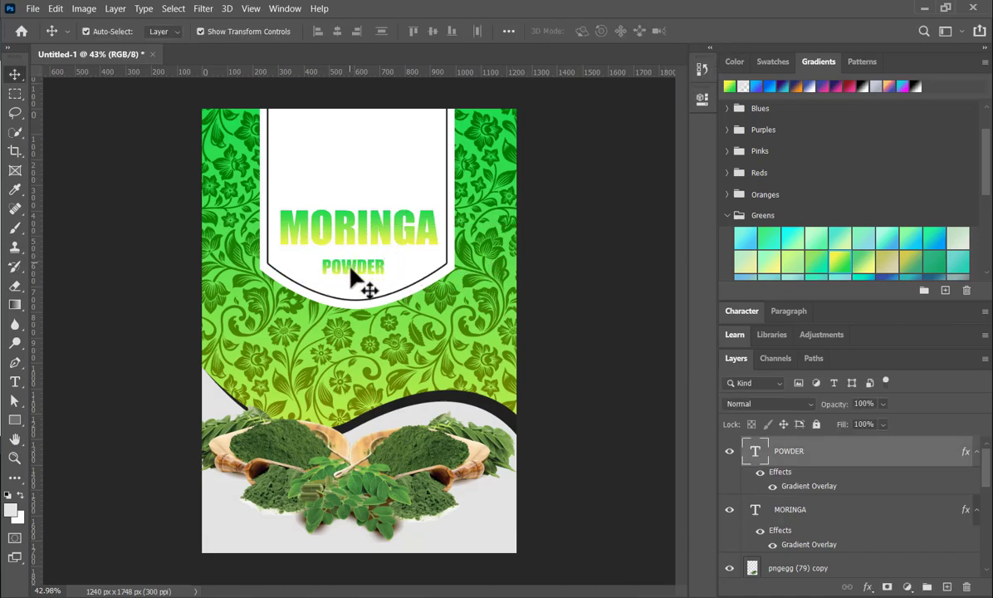
click(352, 266)
drag(352, 267, 352, 259)
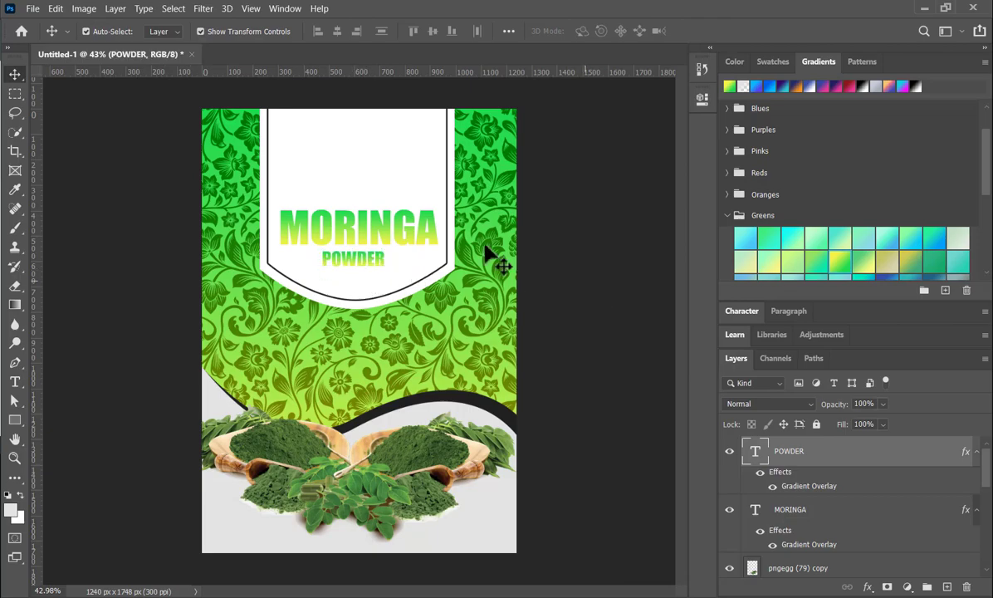
- Try light green and dark maroon swatches on the MORINGA text while its gradient overlay is on, then deselect it
click(406, 231)
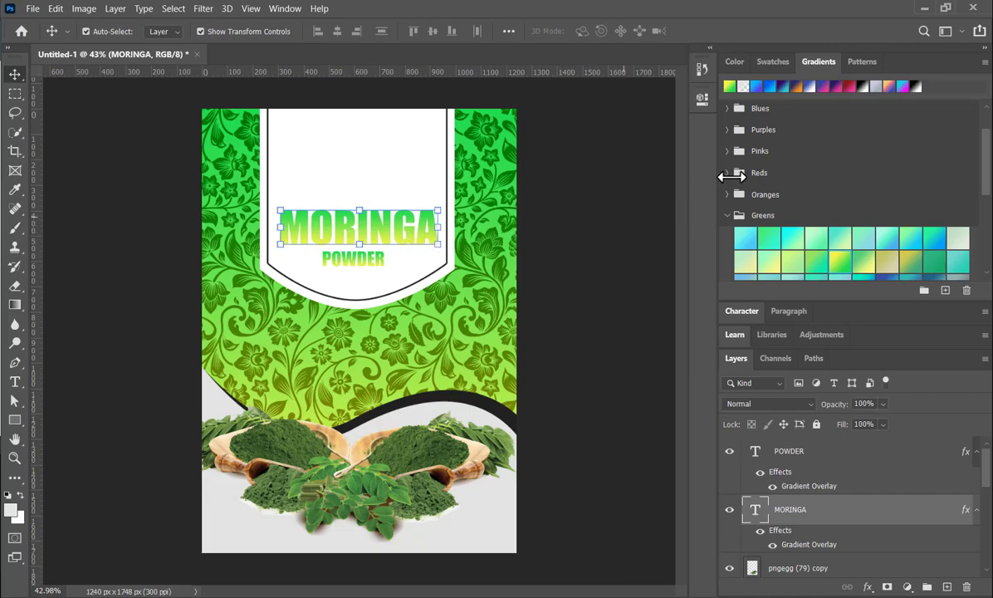
click(773, 62)
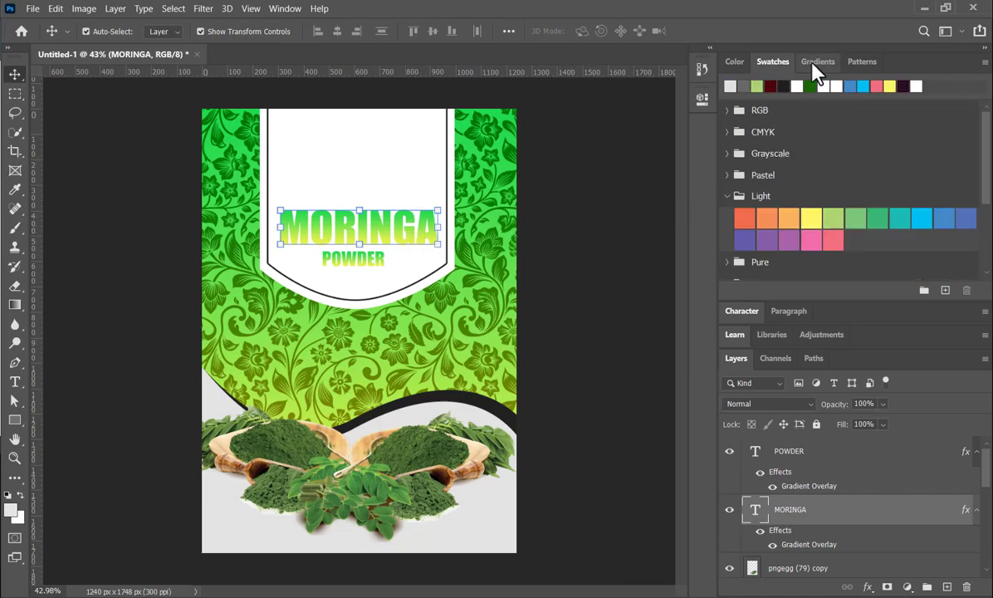
click(814, 63)
click(731, 62)
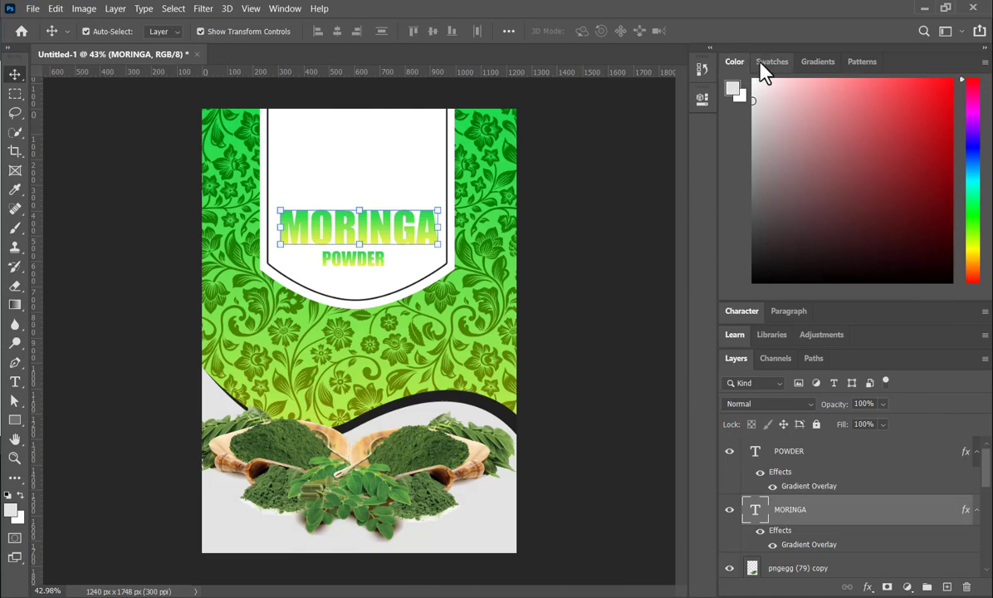
click(760, 64)
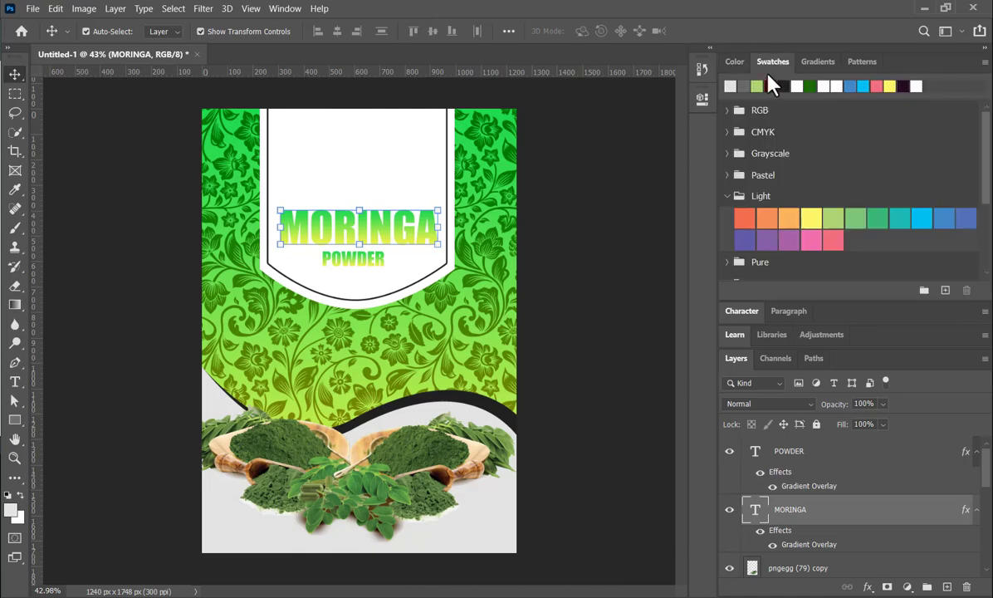
click(855, 217)
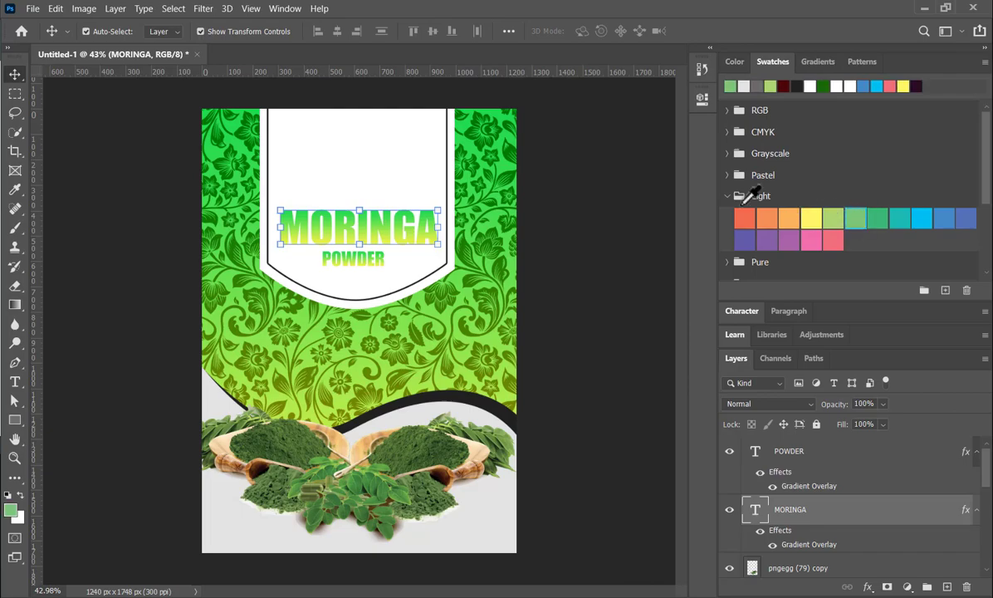
click(834, 216)
click(859, 220)
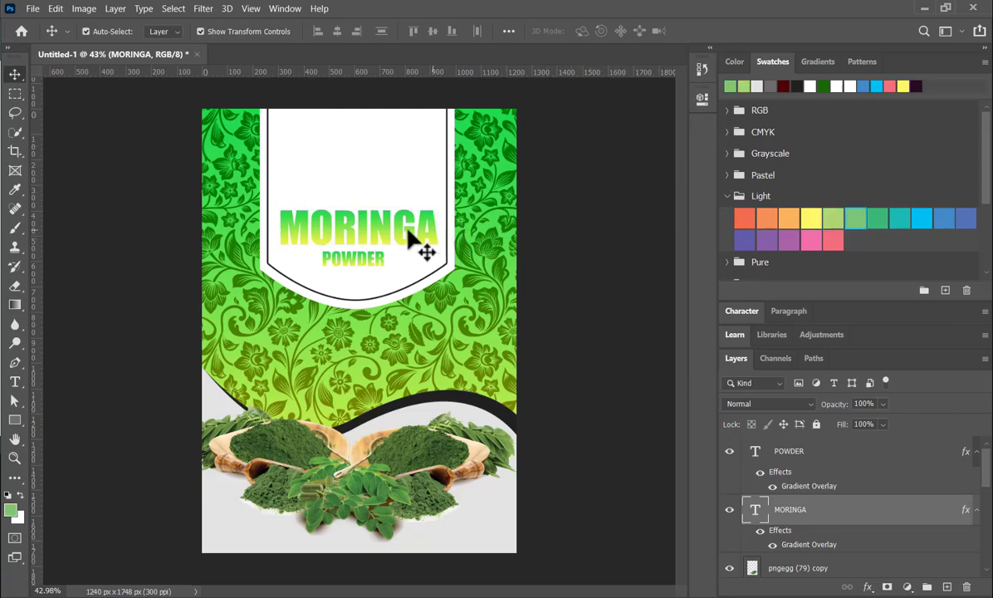
click(782, 85)
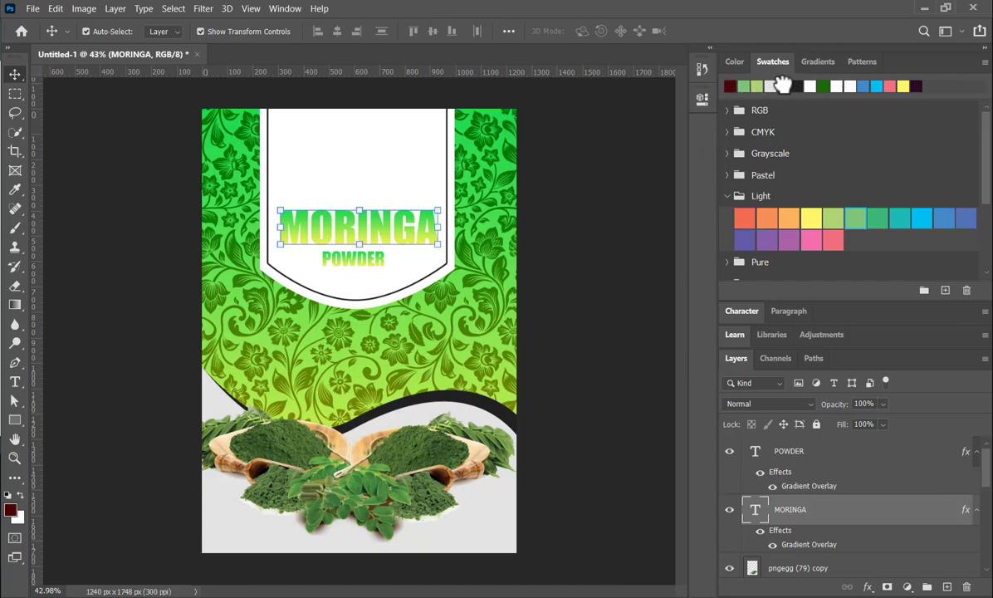
click(616, 297)
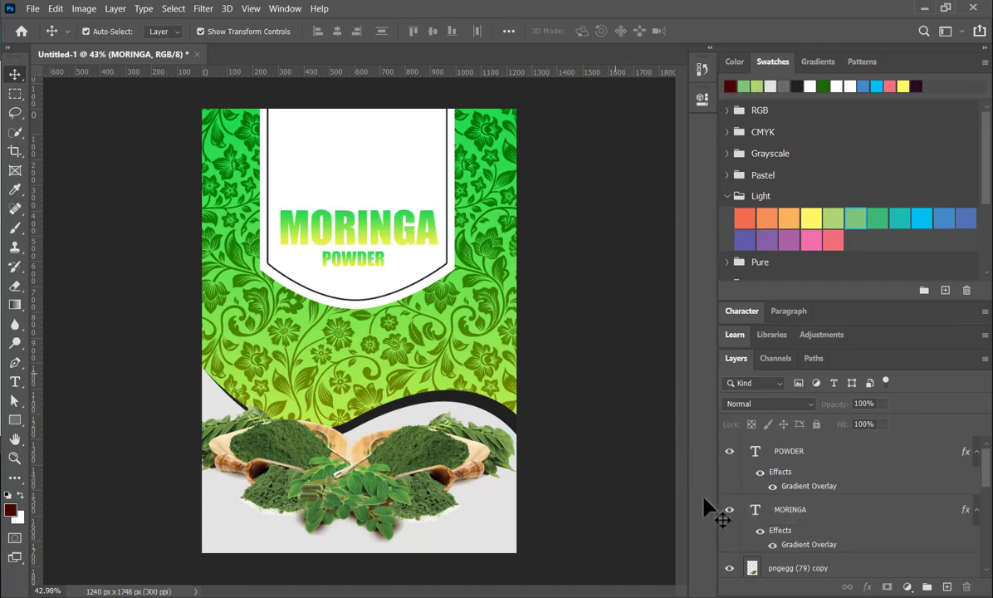
- Hide the MORINGA text's layer effects and colour the text with the medium green swatch from the Light group
click(758, 537)
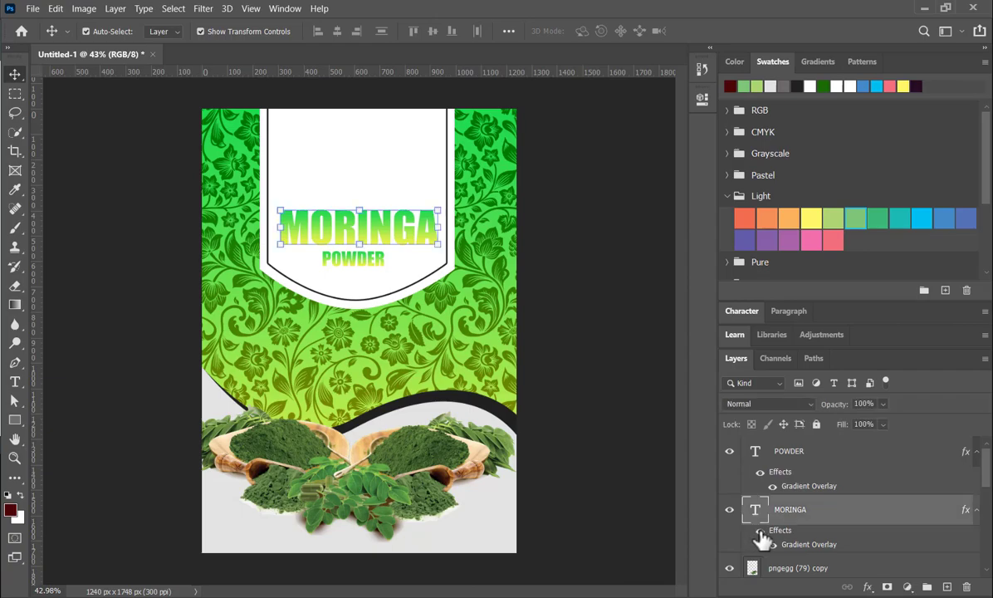
click(759, 532)
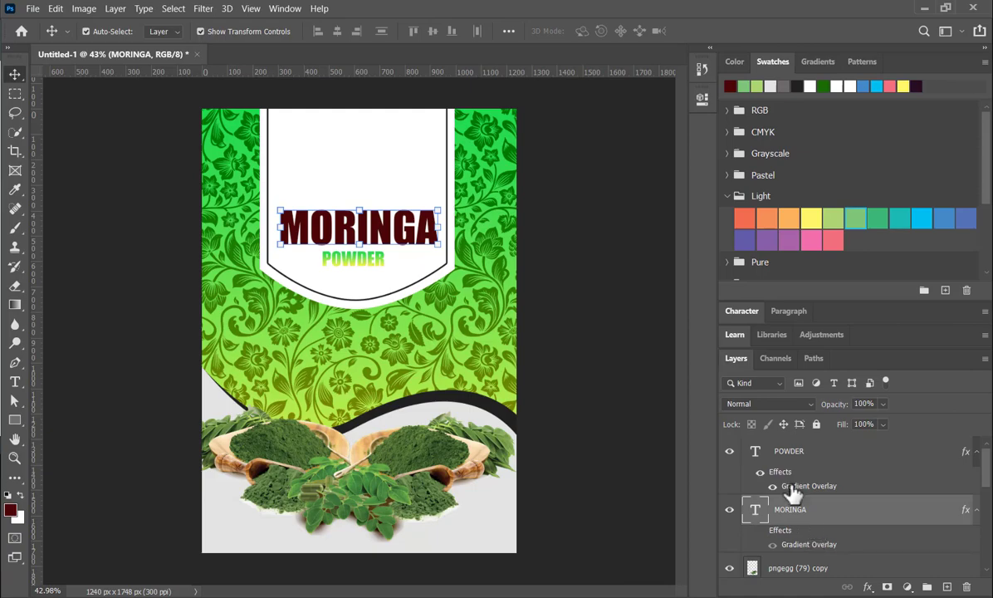
click(858, 218)
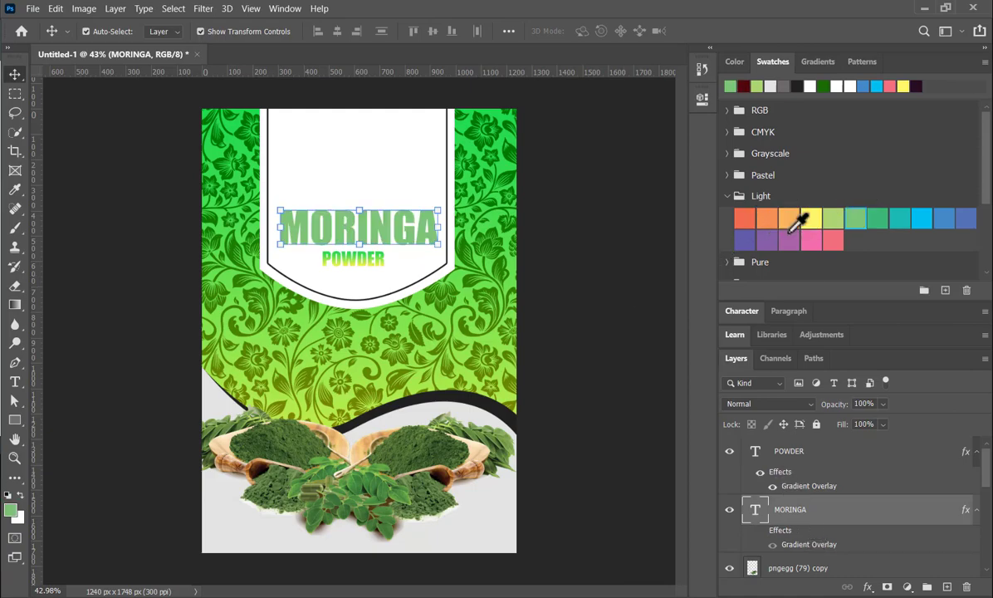
- Colour the MORINGA text with the pale yellow-green swatch, hide POWDER's layer effects and nudge POWDER slightly upward
click(830, 217)
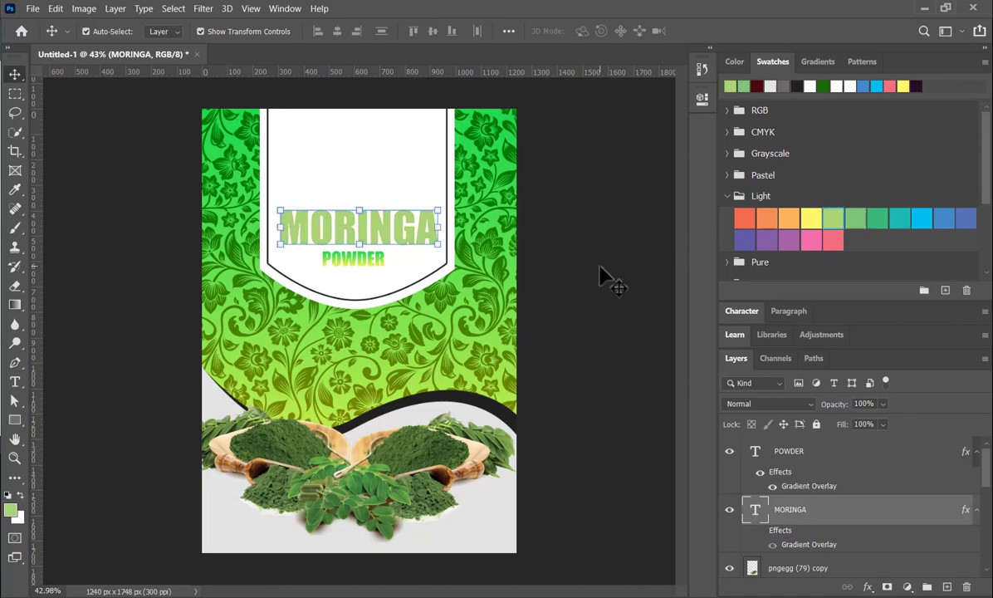
click(381, 260)
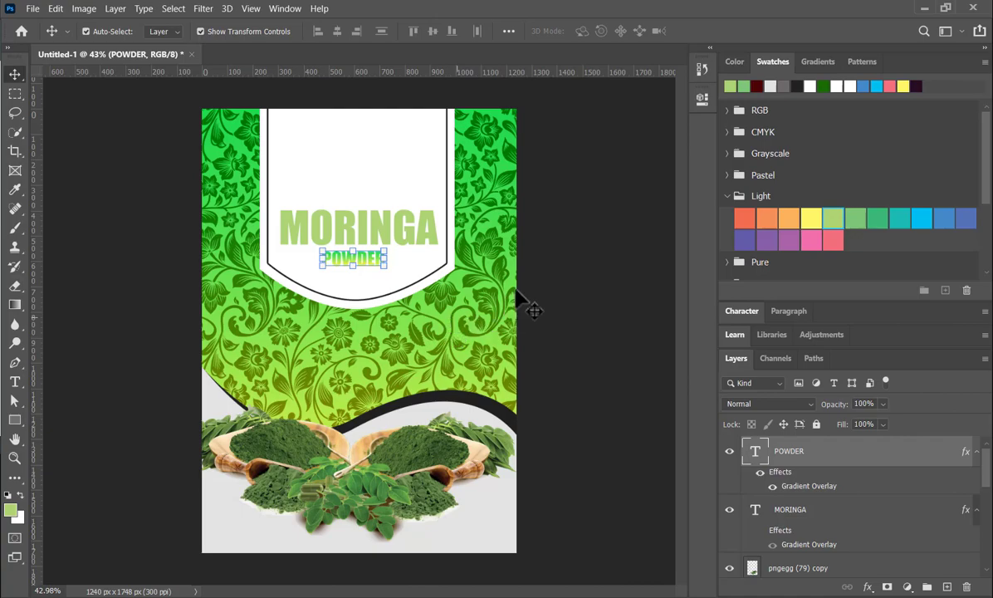
scroll(760, 520, down, 1)
scroll(760, 519, up, 1)
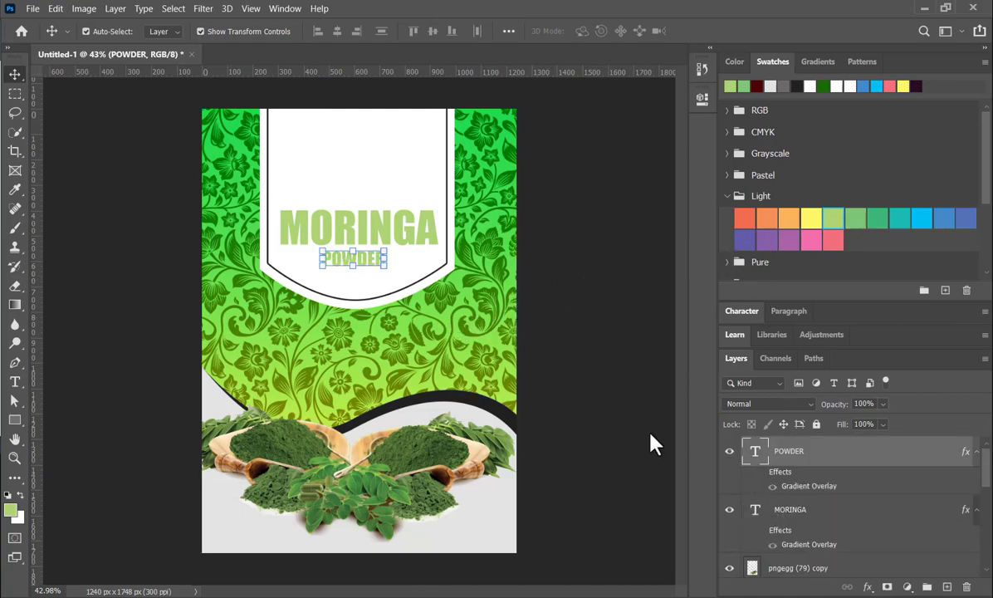
click(637, 245)
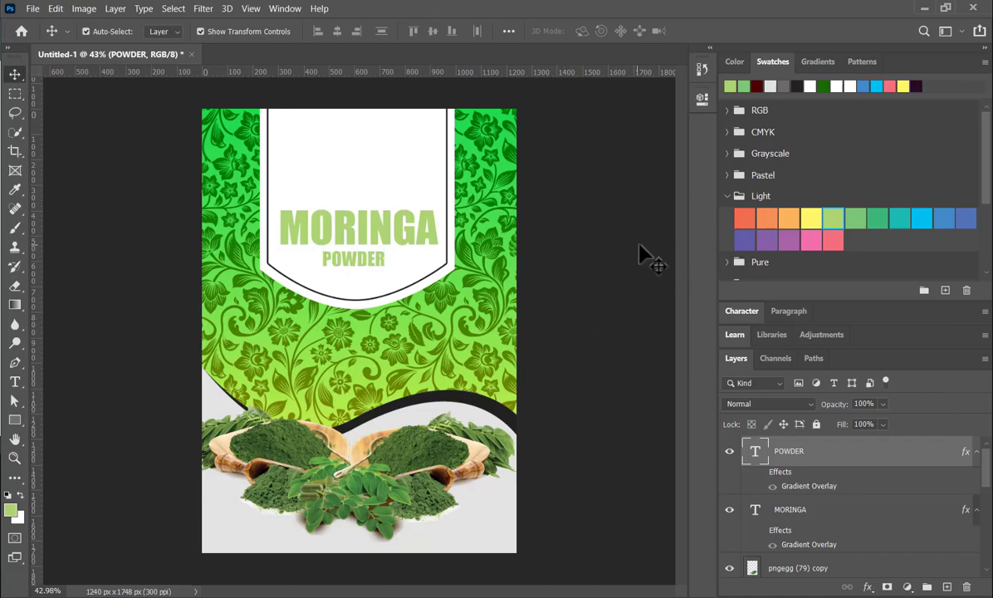
click(358, 263)
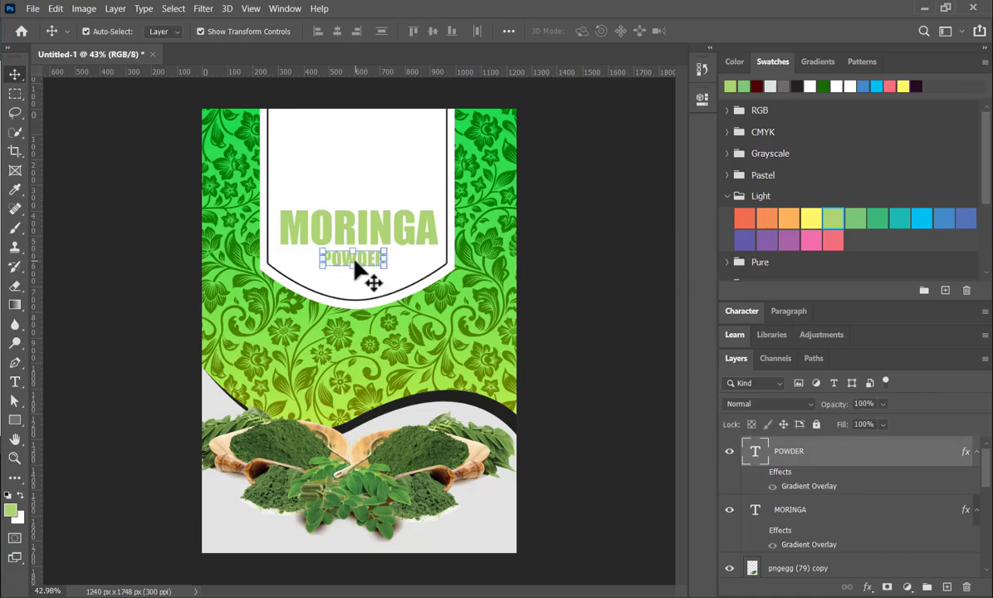
click(635, 241)
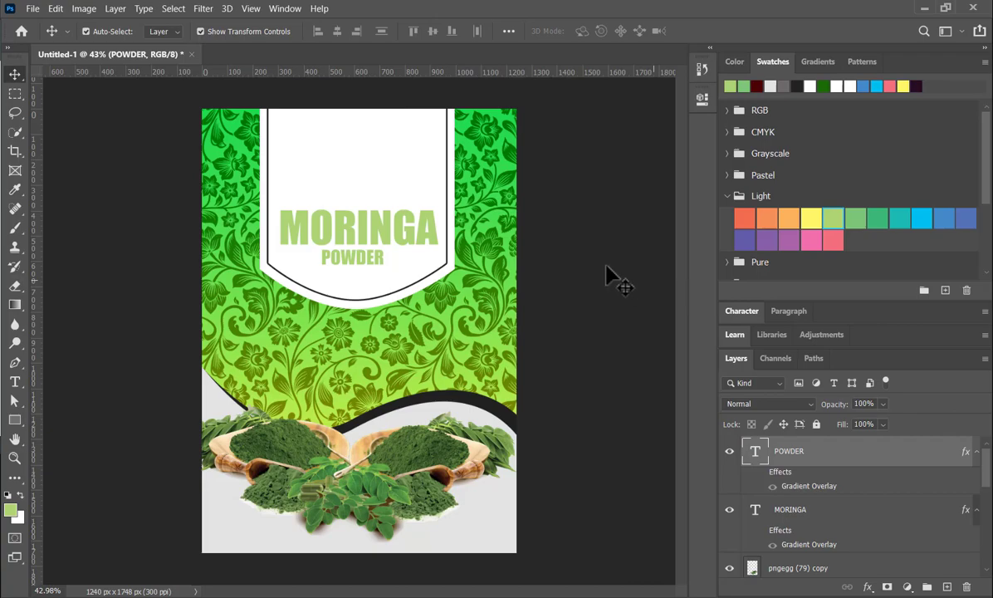
- Draw a near-black rounded rectangle bar, about 119 × 15 px with 10 px corner radius, just left of the POWDER text
click(15, 421)
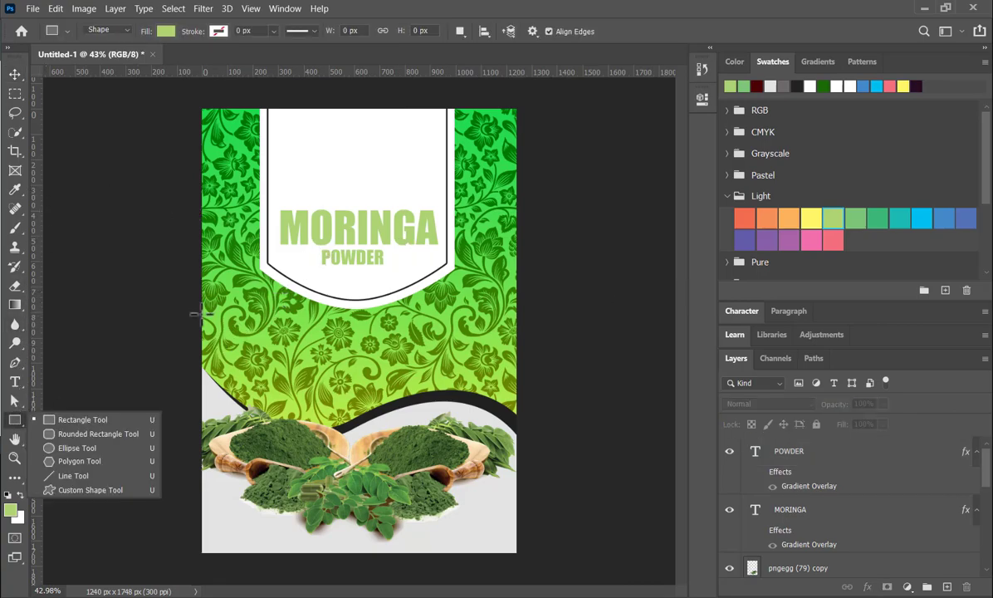
click(101, 438)
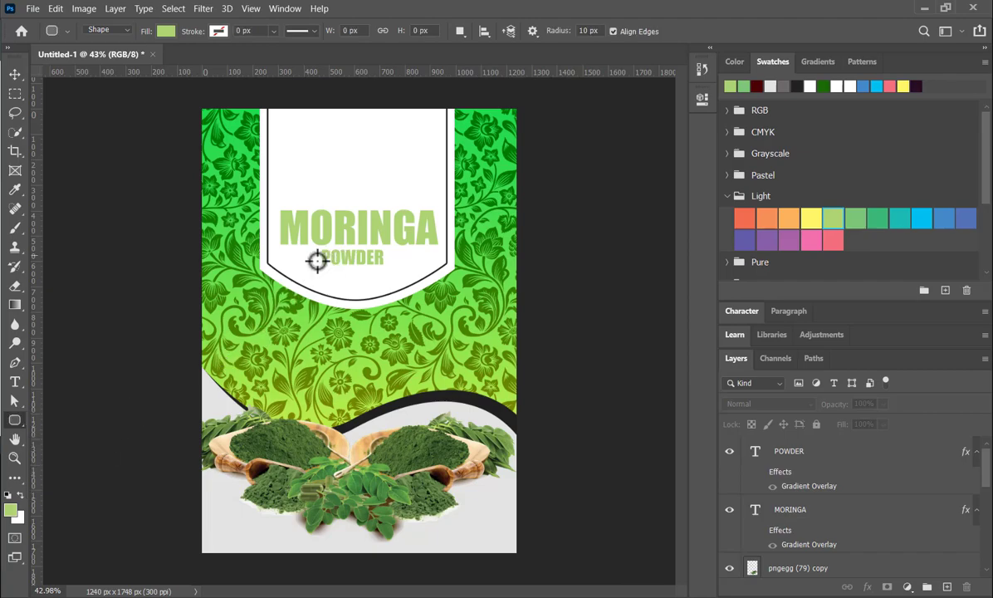
scroll(309, 259, up, 4)
drag(315, 259, 258, 264)
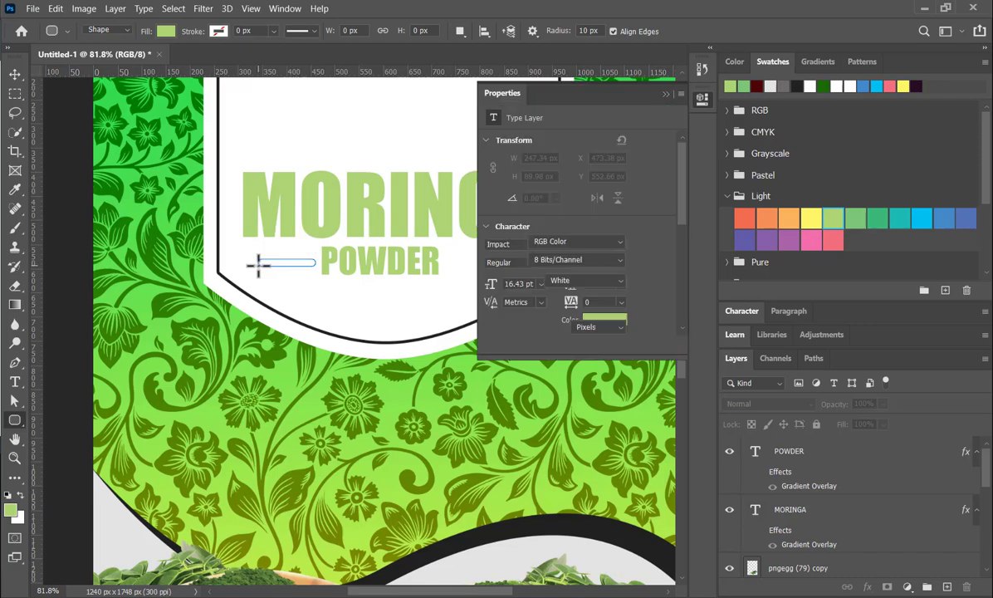
click(665, 94)
click(786, 86)
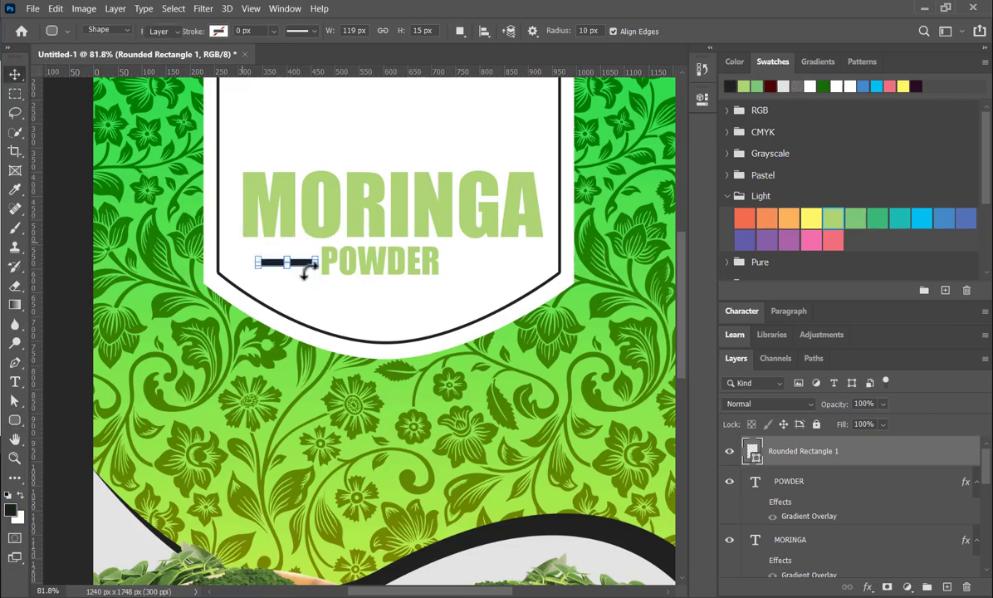
- Duplicate the near-black bar and place the copy level with the original, just right of the POWDER text
key(v)
drag(302, 272, 496, 272)
key(ctrl+t)
click(425, 311)
scroll(448, 262, down, 10)
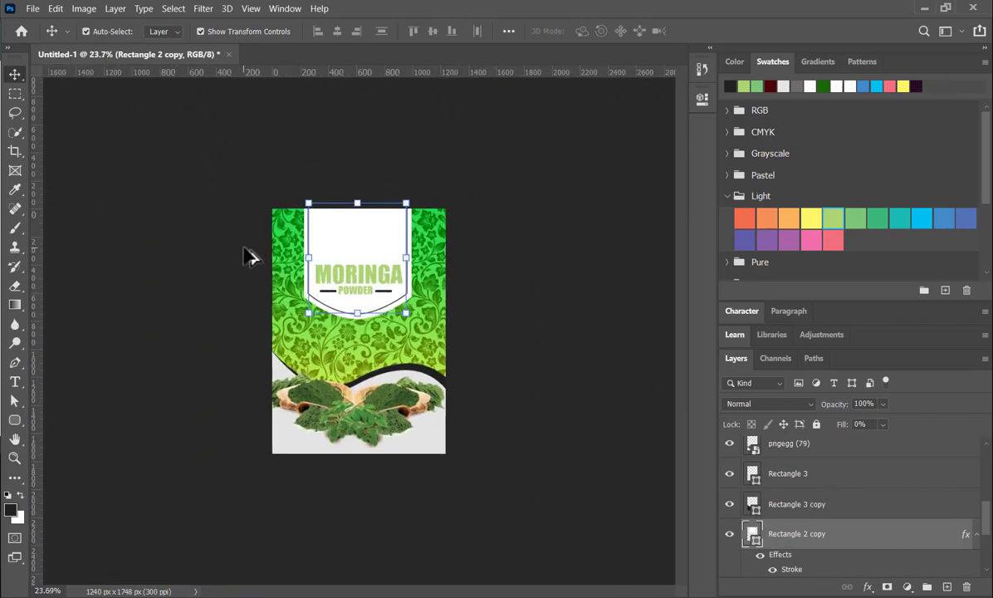
scroll(295, 282, up, 3)
scroll(295, 282, up, 4)
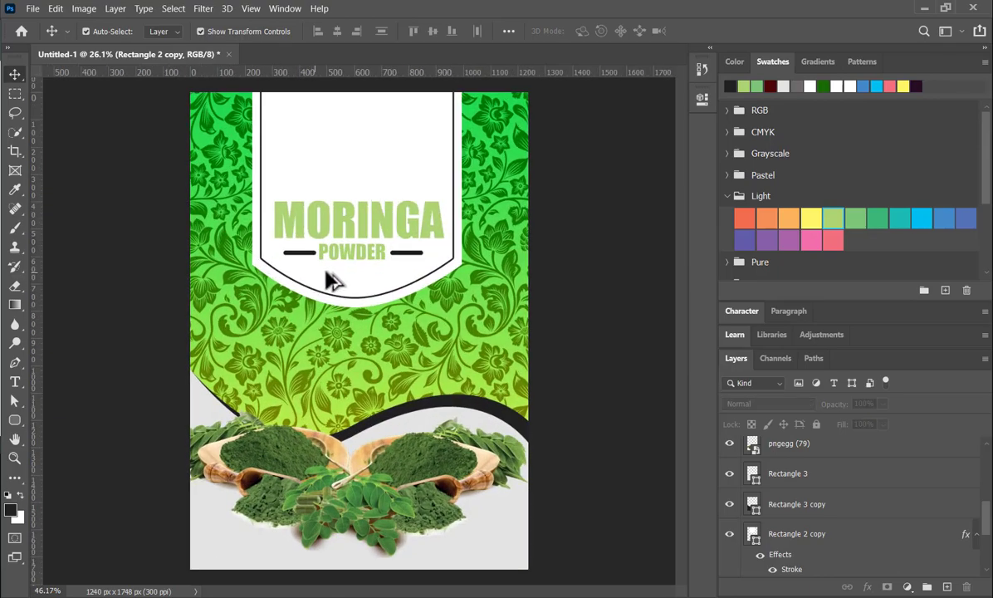
- Recolour the MORINGA and POWDER texts together with the dark maroon swatch
click(365, 252)
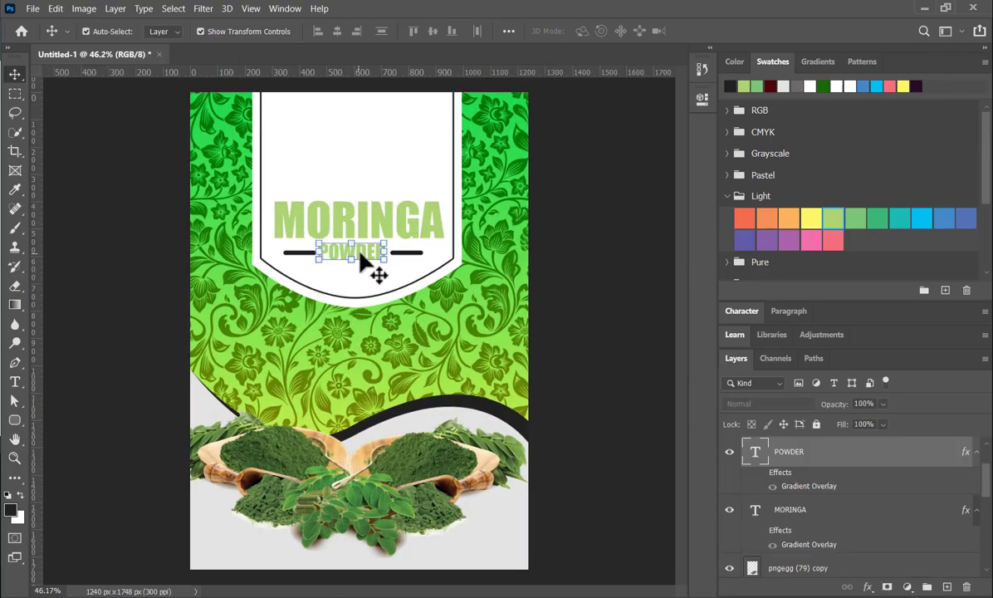
shift+click(406, 222)
click(770, 86)
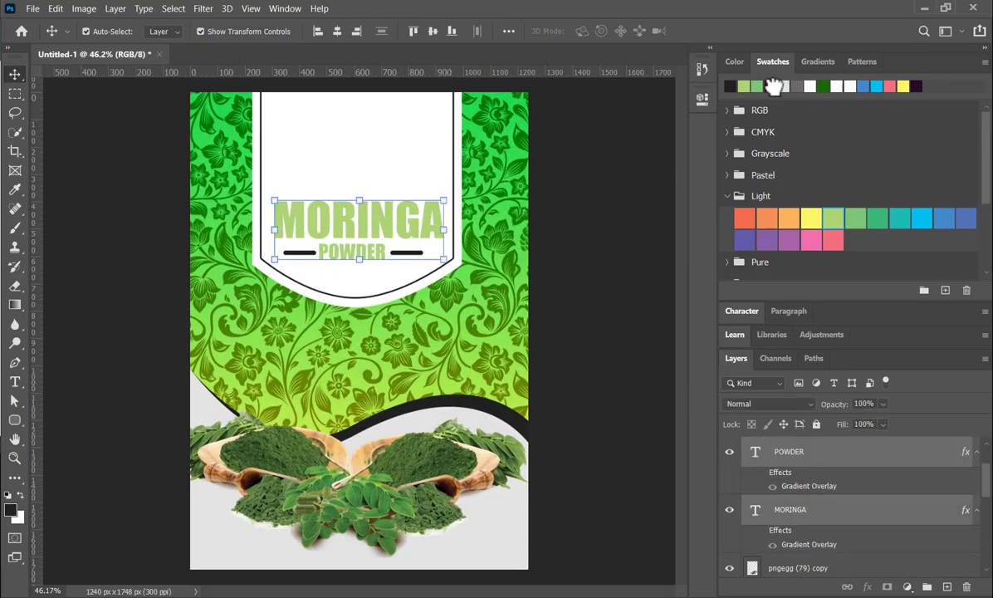
click(537, 448)
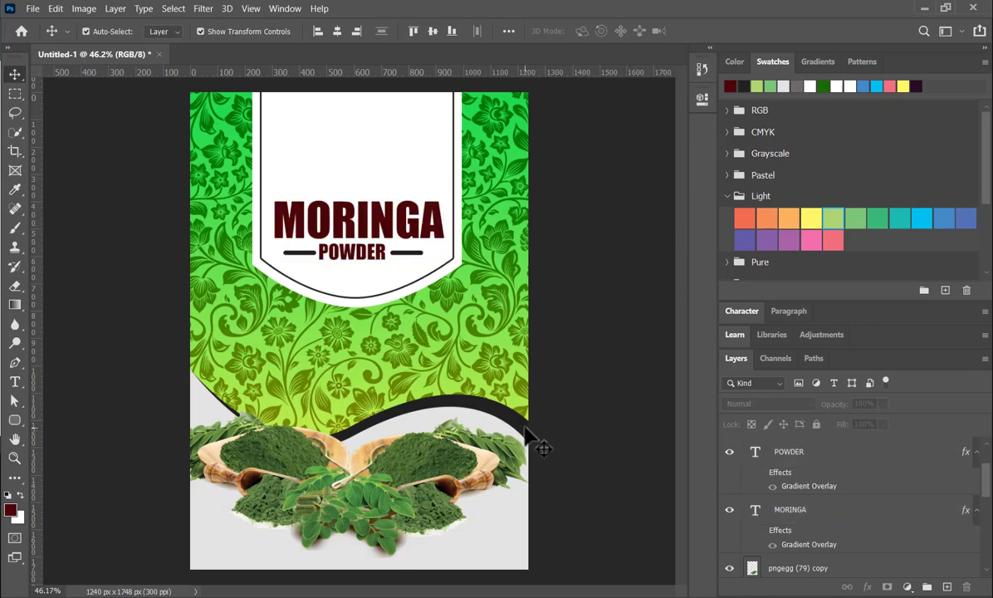
- Recolour the black wave band above the grey section and the two bars beside POWDER with the dark maroon swatch
click(524, 425)
click(731, 85)
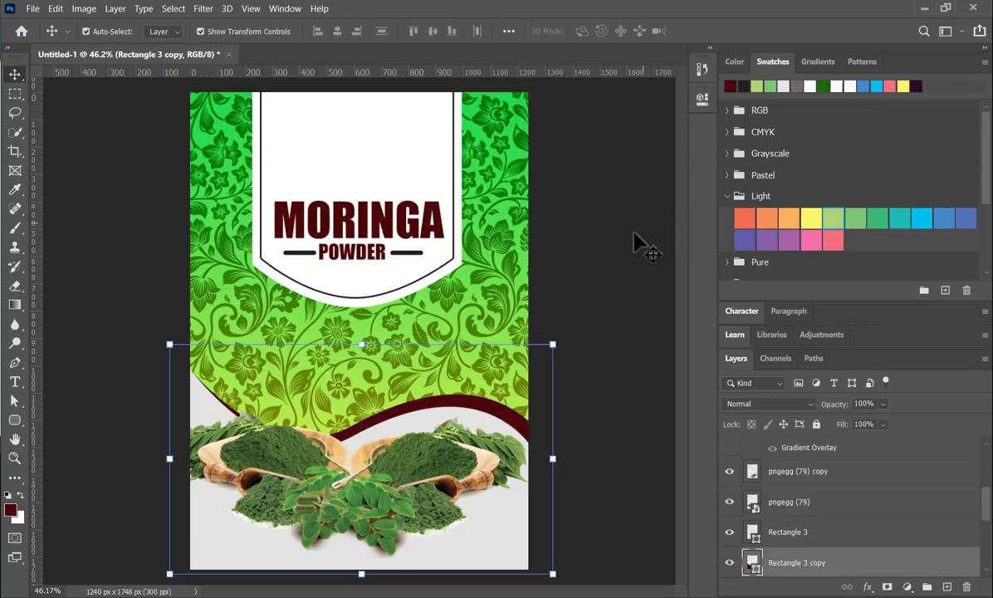
scroll(576, 278, down, 1)
scroll(324, 258, up, 2)
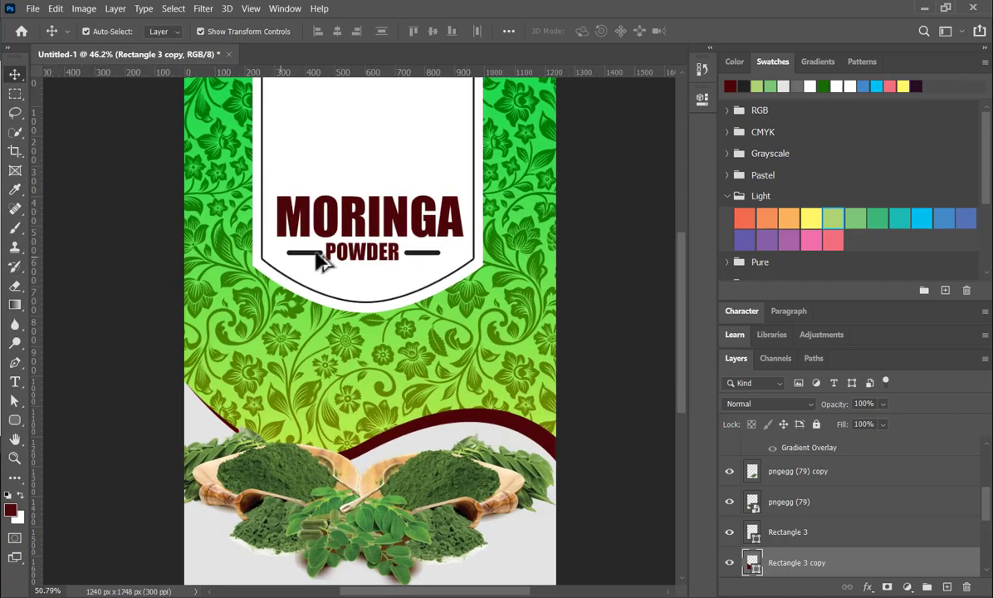
click(321, 252)
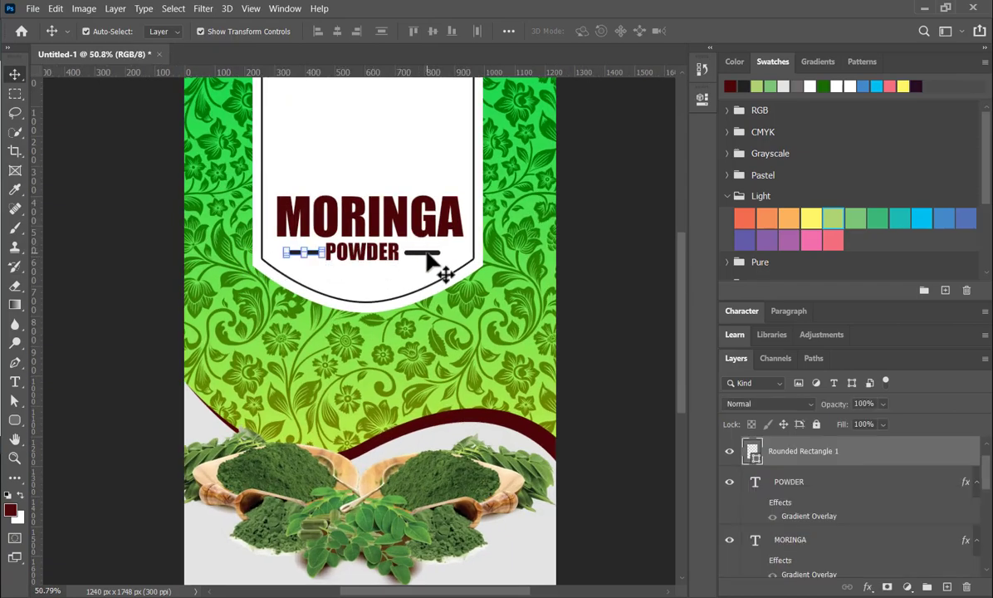
shift+click(424, 252)
click(730, 85)
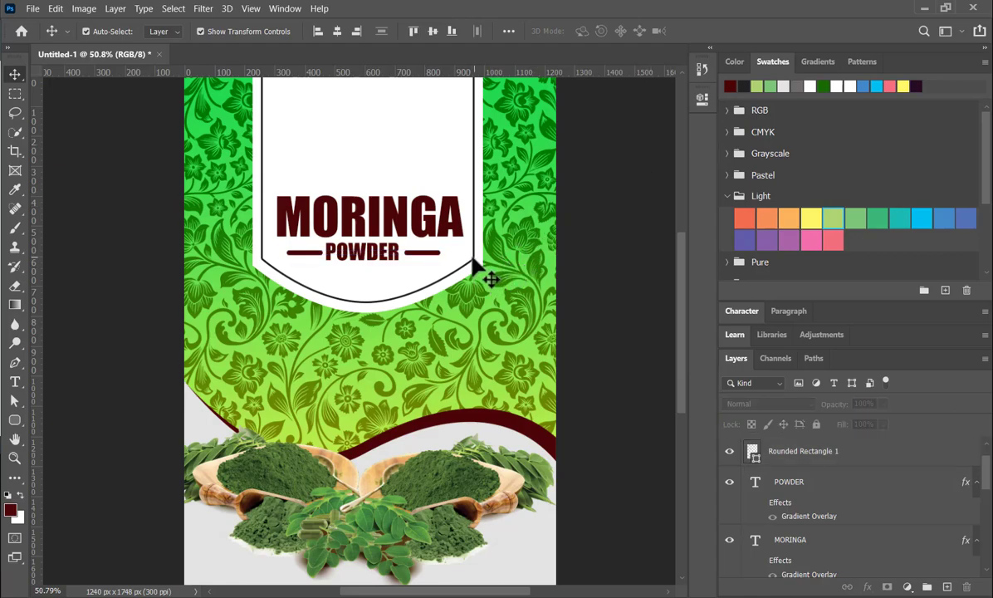
- Set the stroke colour of the white panel's inner outline to dark maroon 4c0608 in its layer style
click(473, 286)
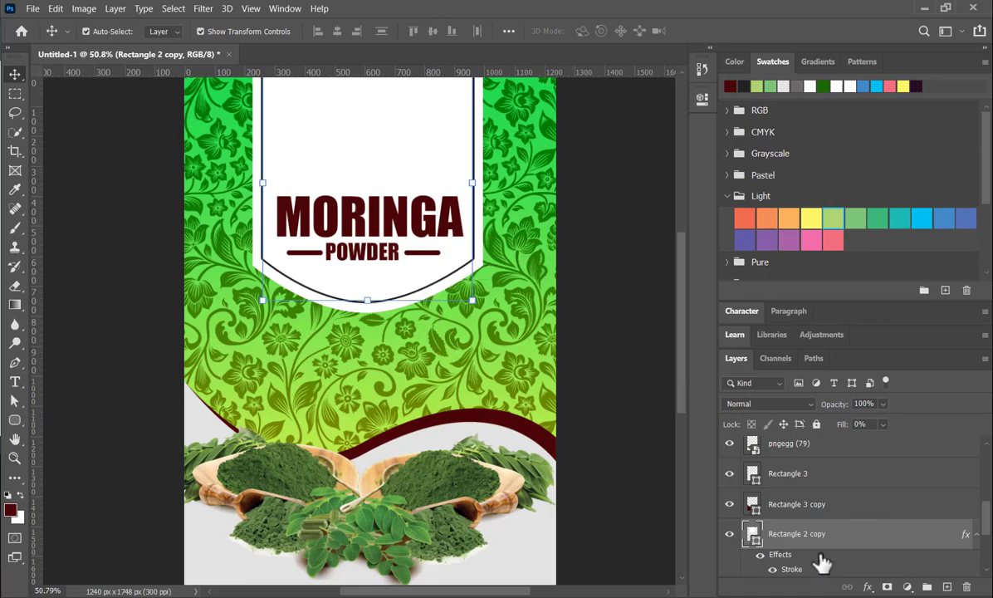
double_click(844, 533)
click(389, 364)
click(532, 400)
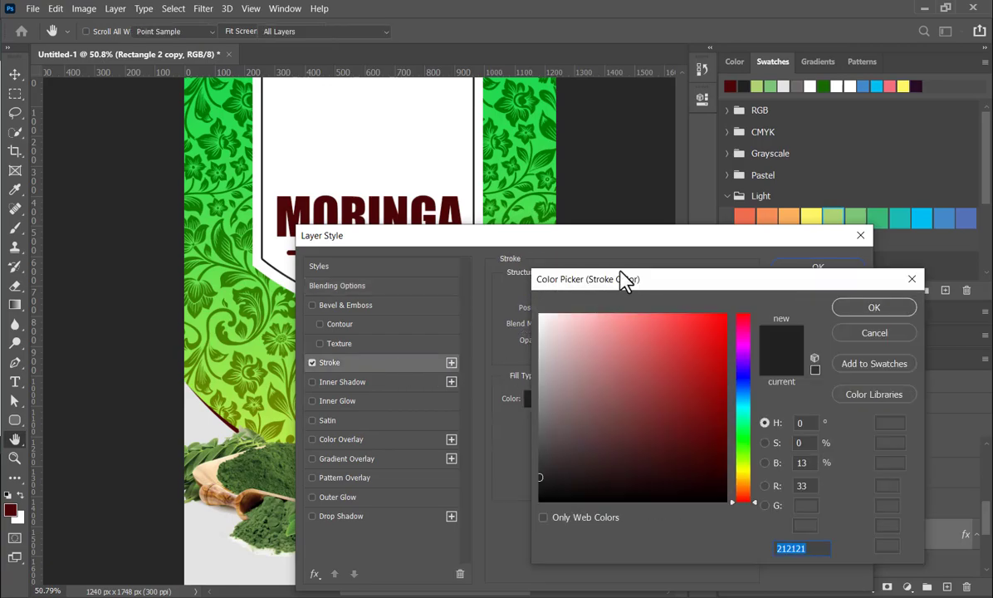
click(731, 85)
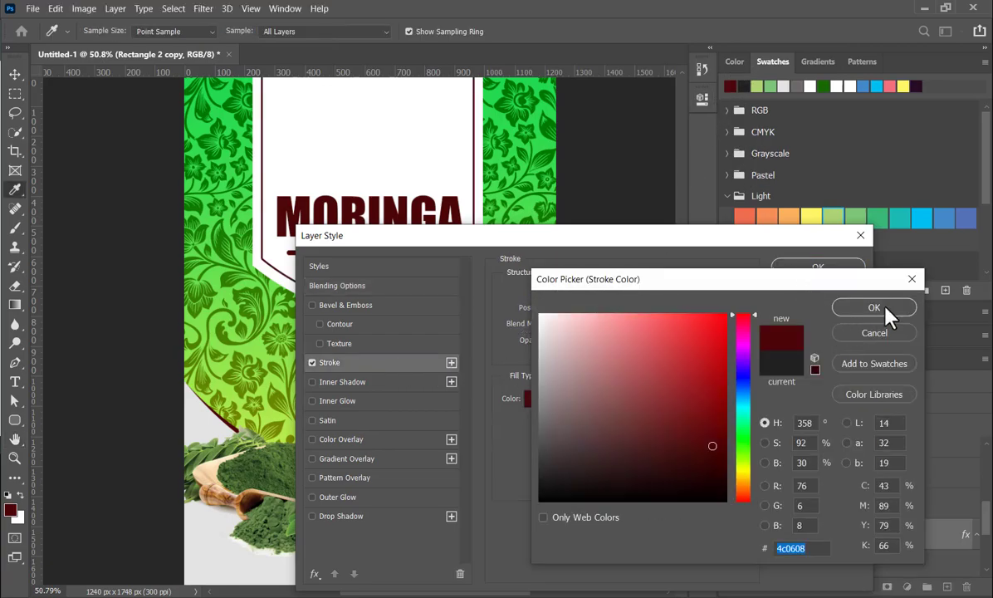
click(874, 307)
click(817, 266)
key(v)
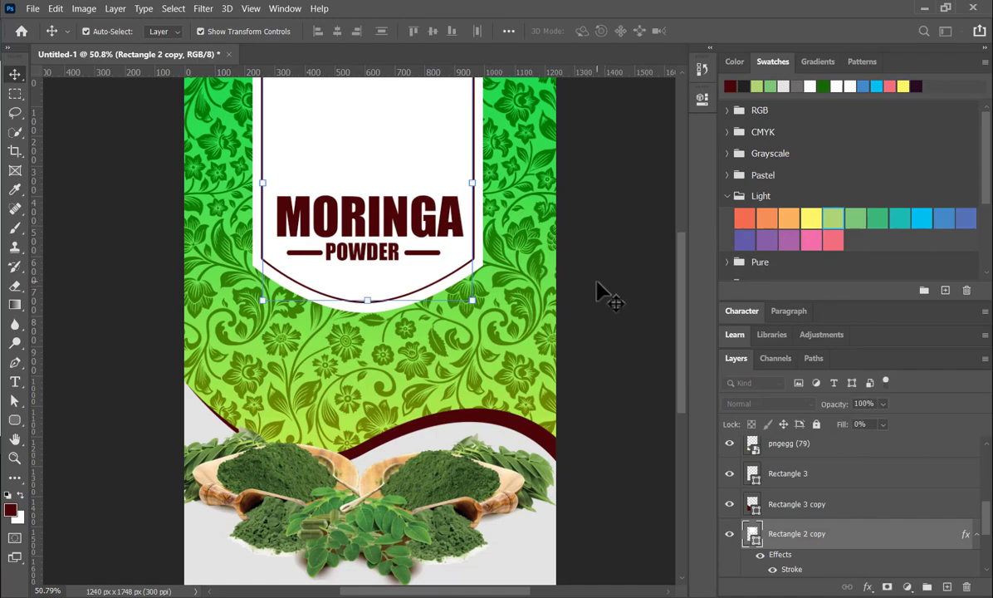
- Draw a dark maroon ellipse of about 444 × 187 px in the white panel above the MORINGA text
scroll(452, 377, down, 5)
scroll(199, 394, down, 2)
scroll(207, 390, up, 4)
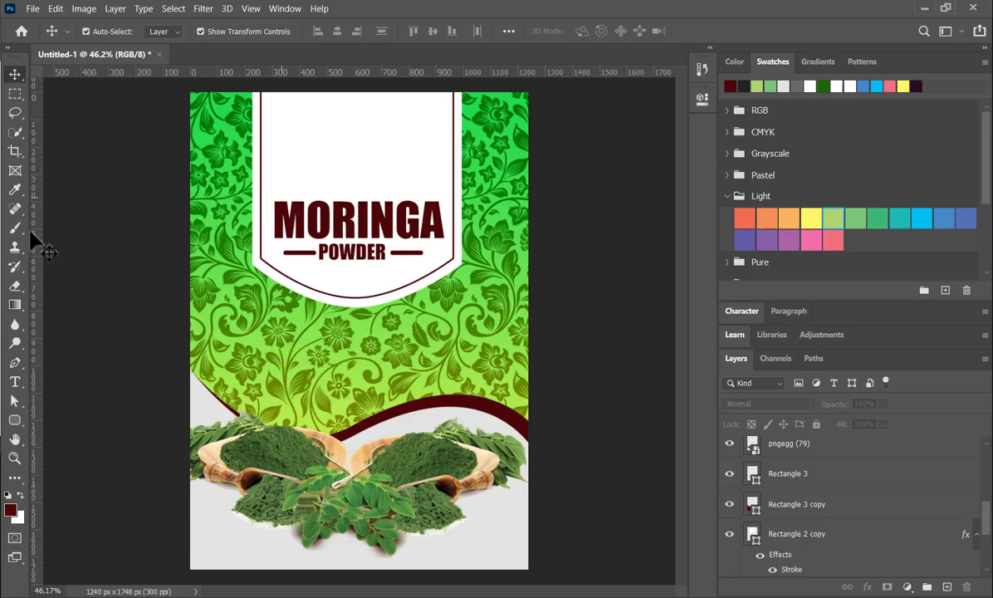
click(15, 421)
click(70, 435)
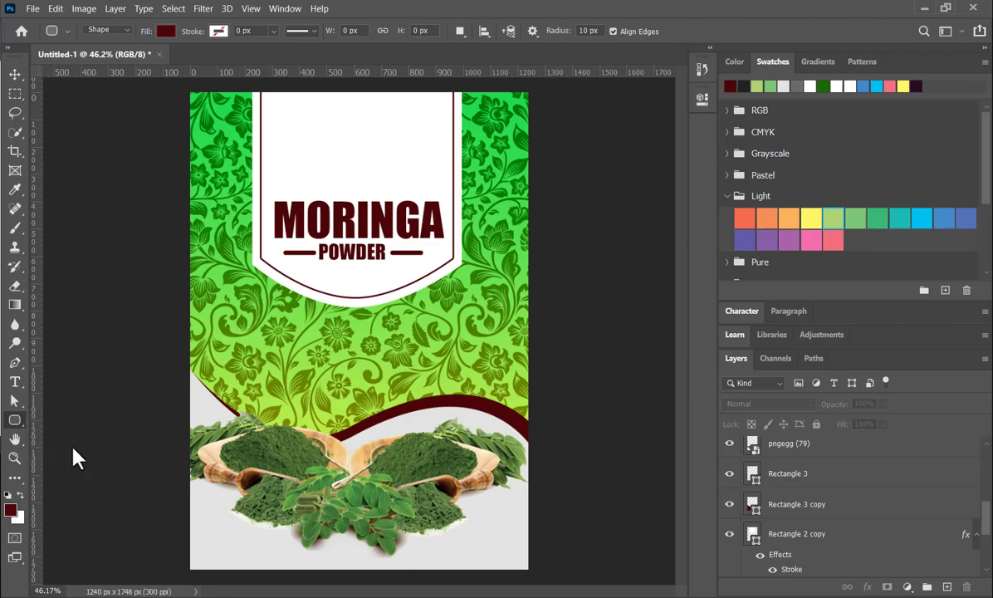
key(shift+u)
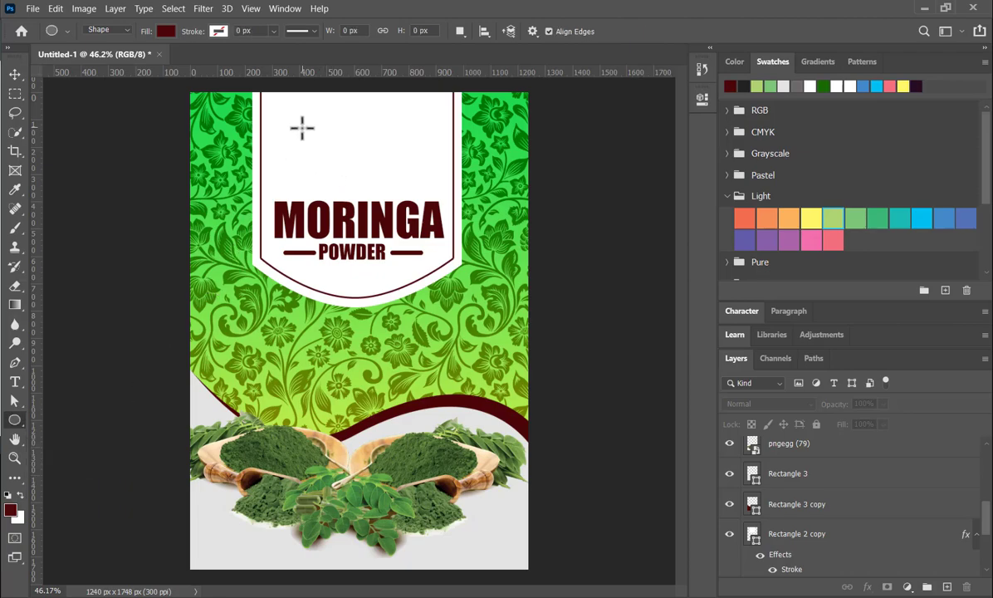
drag(295, 127, 412, 178)
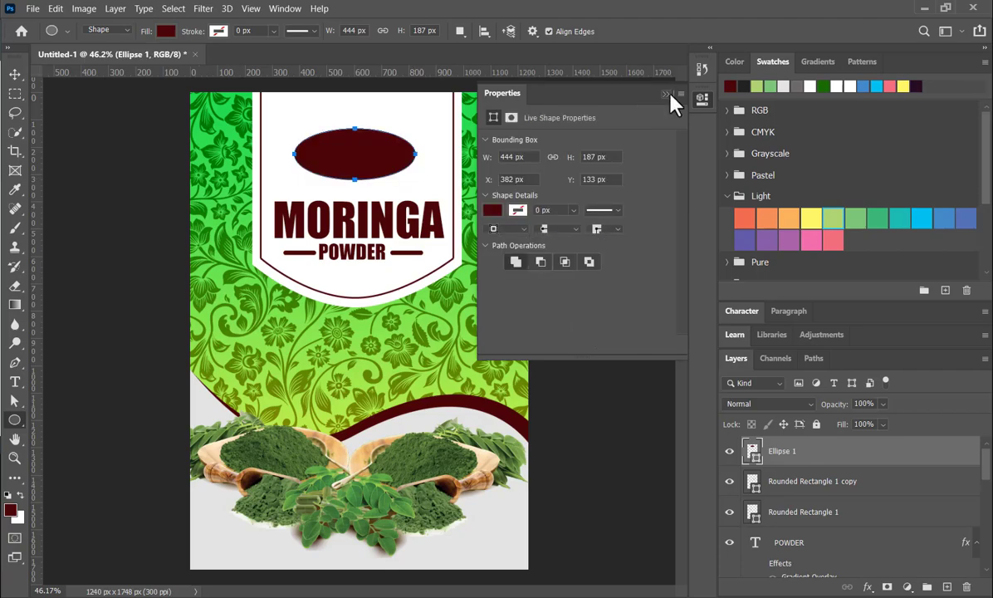
click(665, 94)
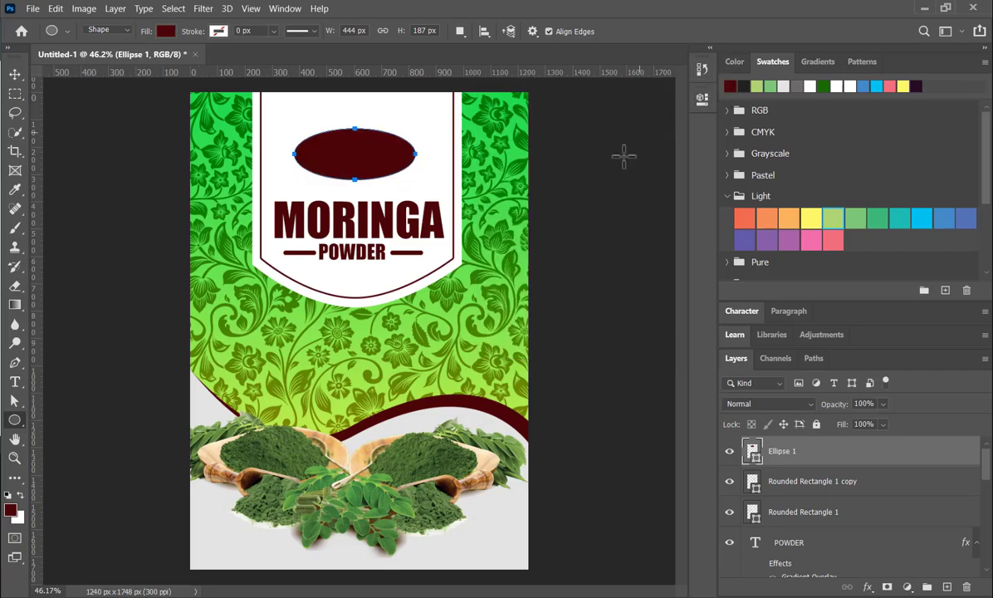
- Scale the maroon ellipse to about 112% width and 116% height and position it between the panel's top edge and MORINGA
click(14, 74)
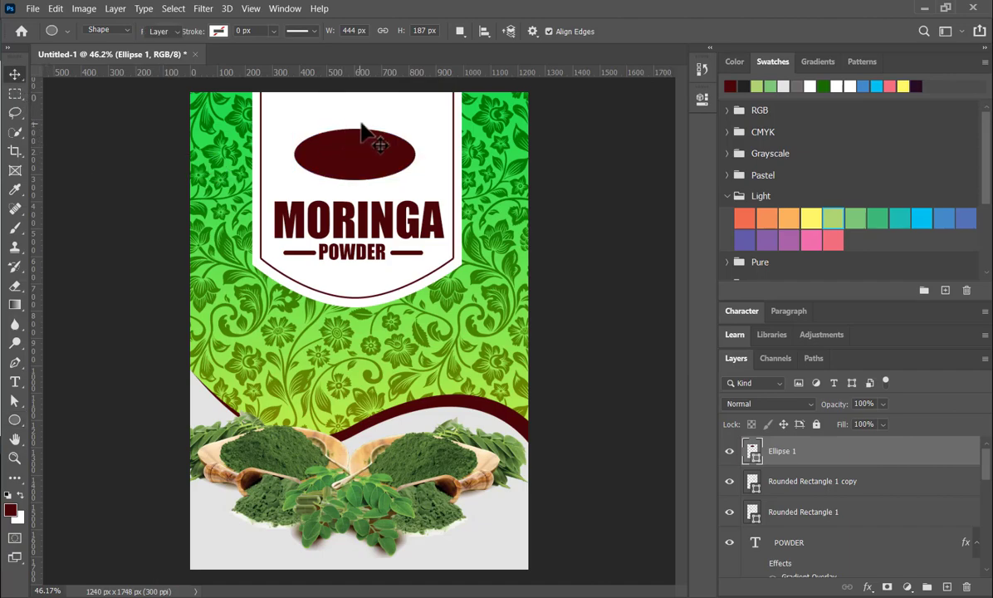
drag(352, 162, 353, 134)
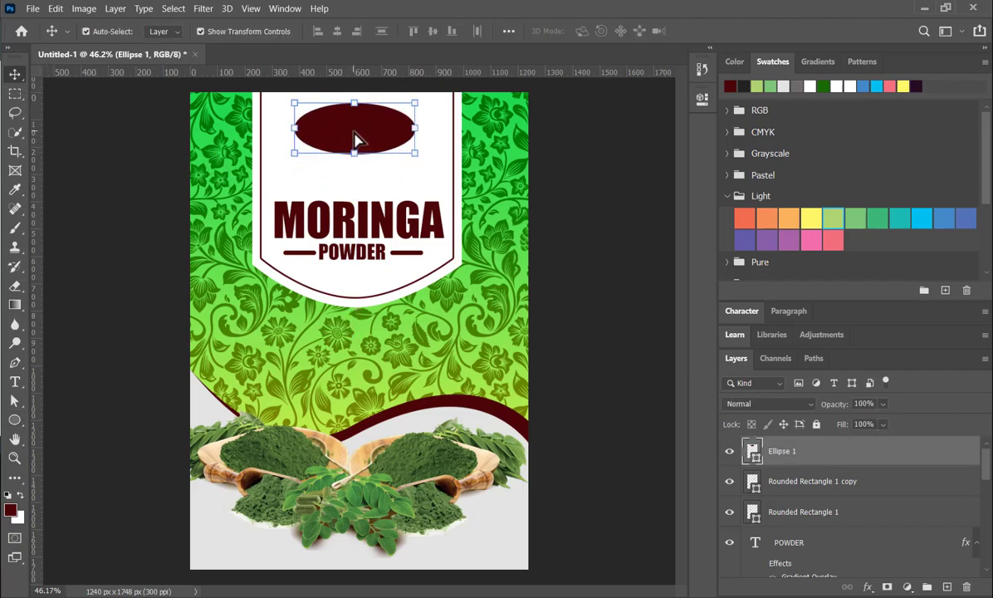
drag(415, 153, 422, 158)
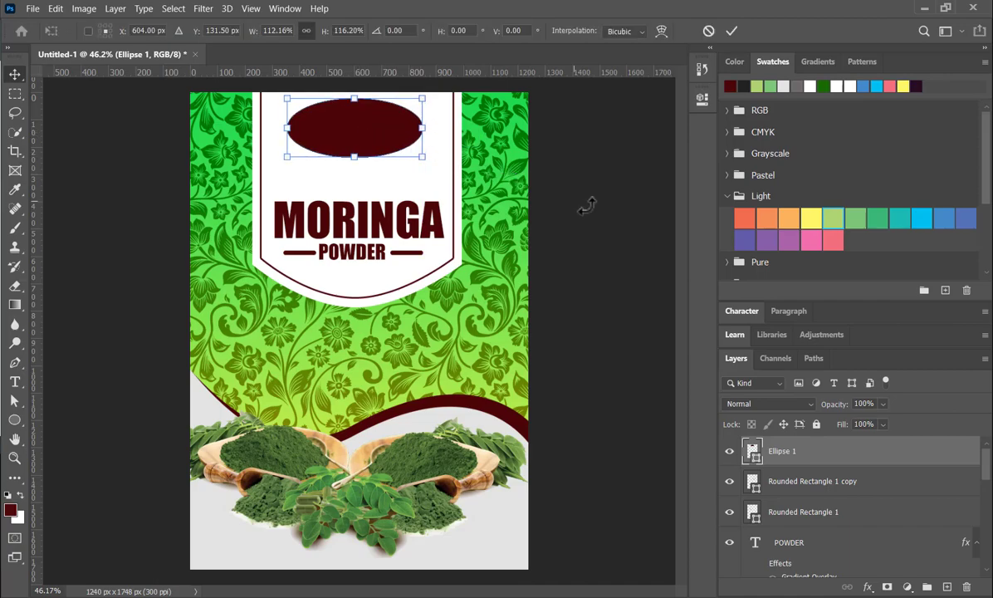
click(731, 31)
click(597, 165)
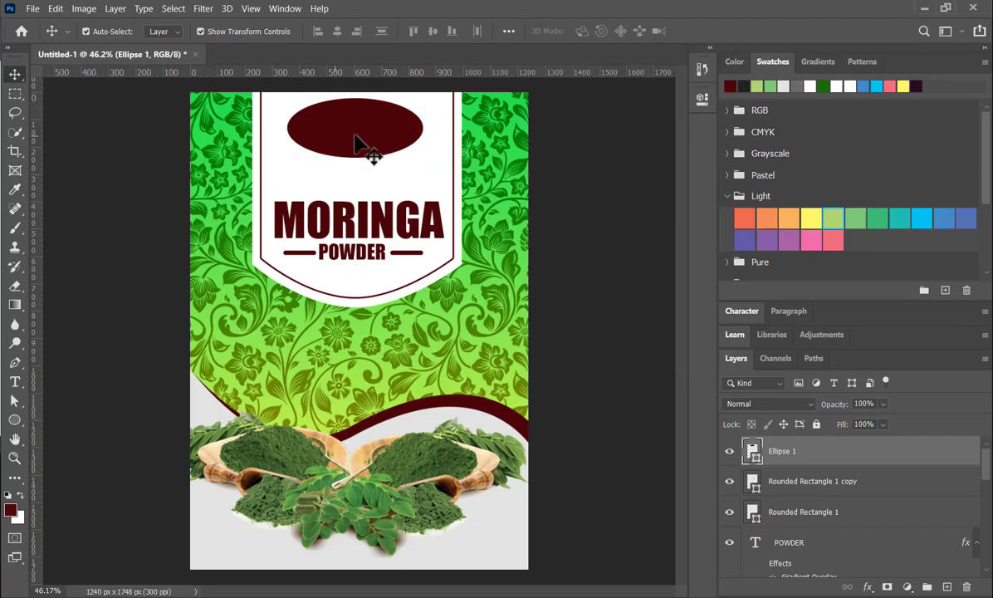
click(363, 124)
drag(363, 127, 362, 141)
key(ctrl+h)
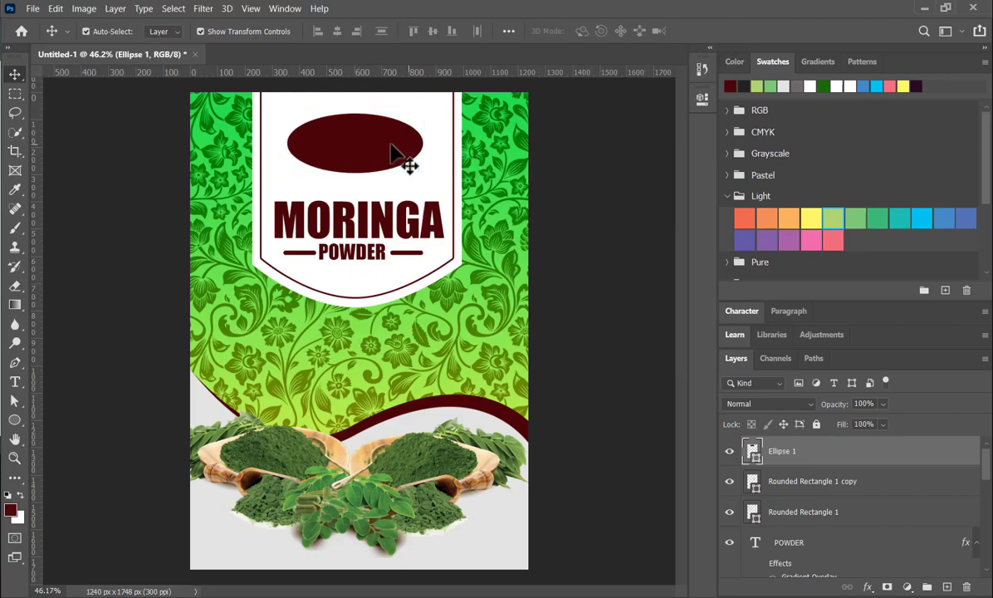
- Duplicate the maroon ellipse in place on its own layer
click(399, 154)
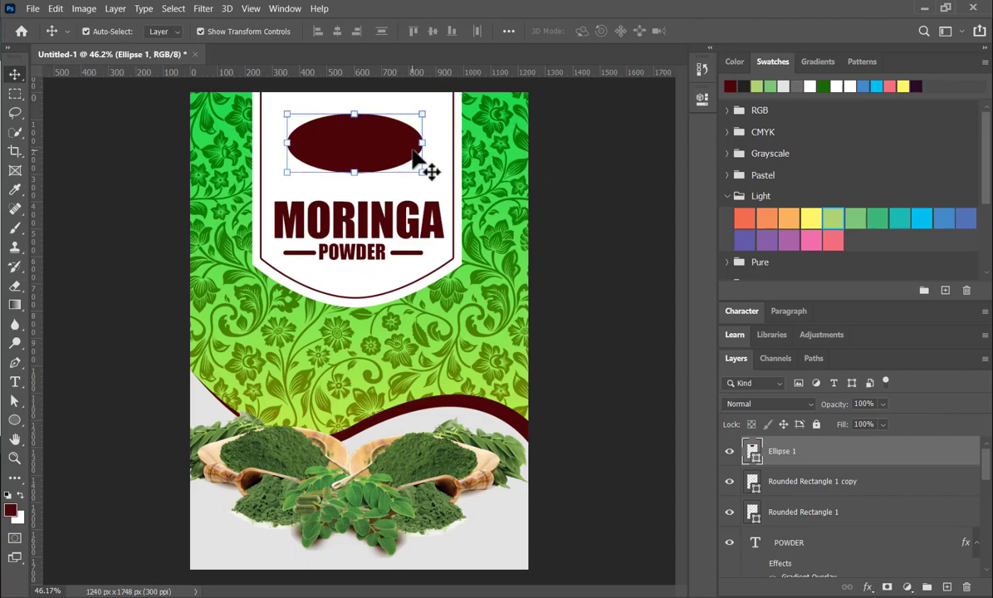
key(ctrl)
key(ctrl+j)
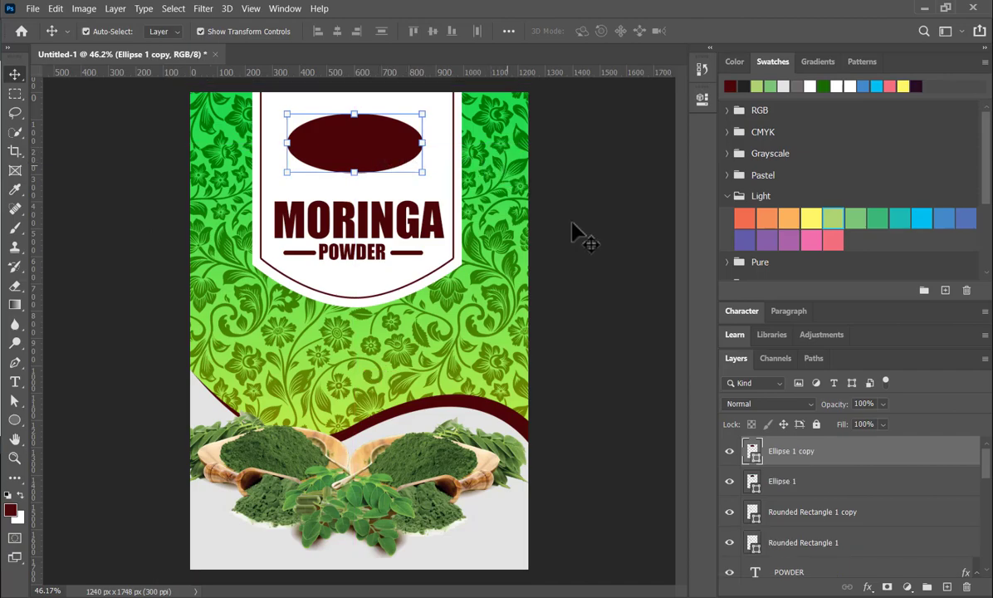
- Set the copied ellipse's fill to 0% and add a 6 px outside dark maroon stroke
click(883, 424)
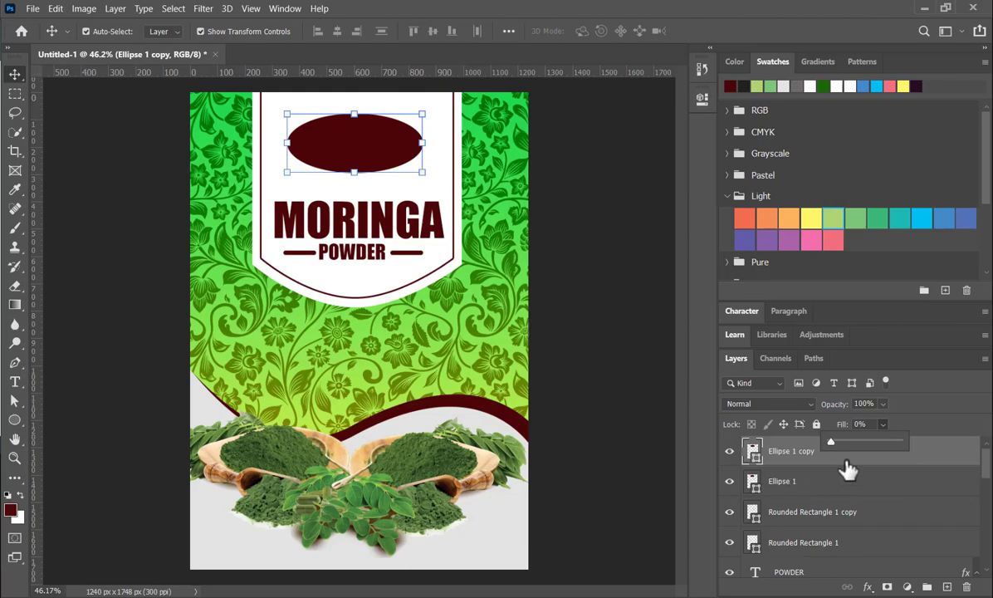
click(943, 460)
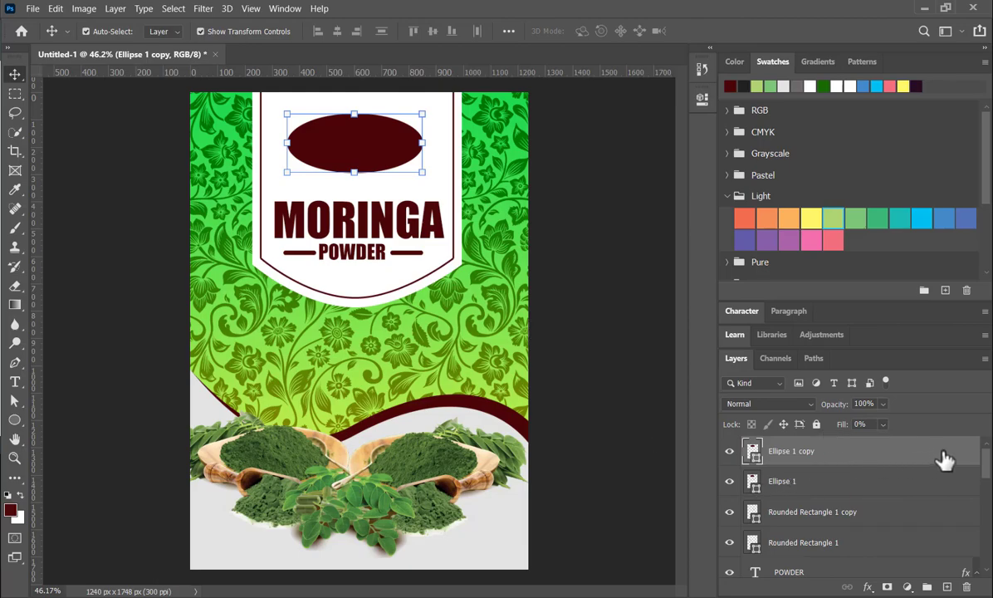
double_click(944, 460)
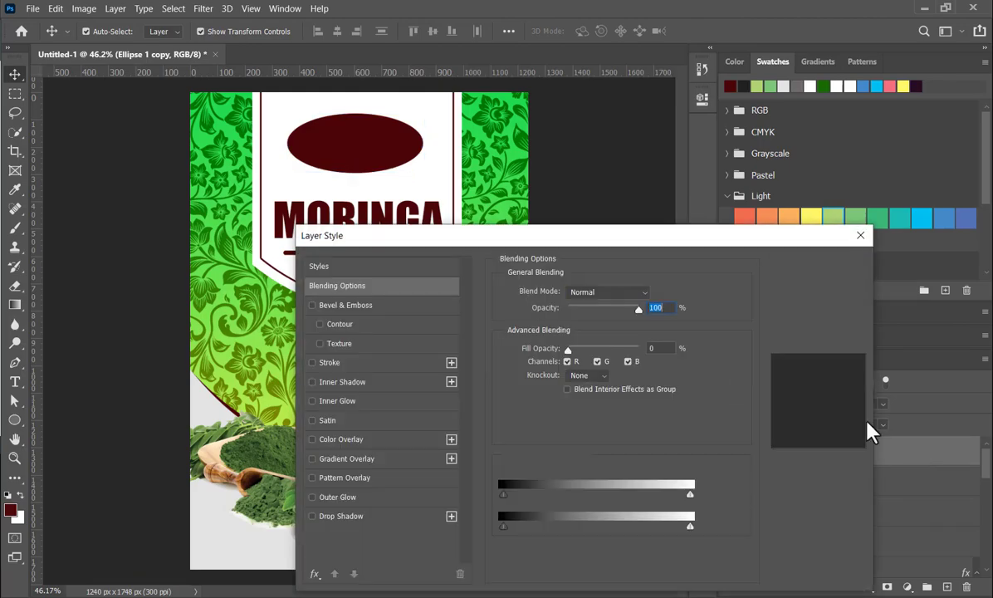
click(349, 363)
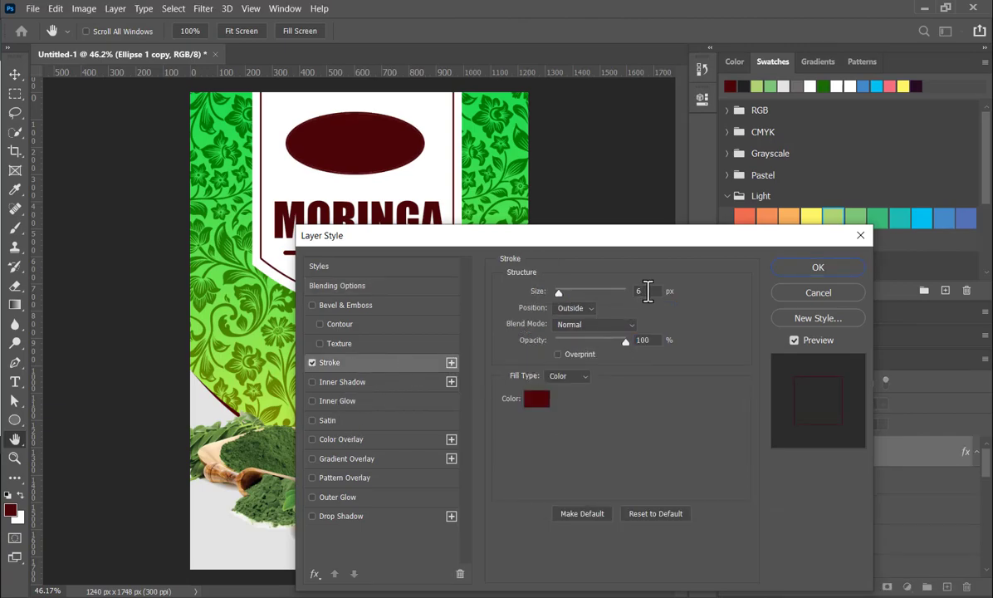
click(811, 268)
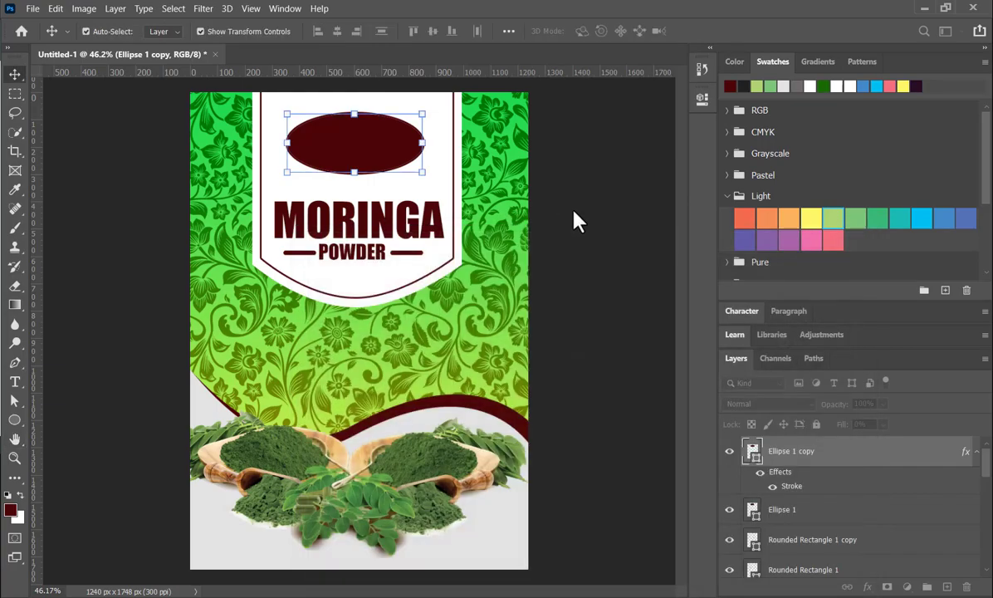
- Enlarge the outlined ellipse about its centre so it forms a ring with a narrow white gap around the solid maroon ellipse
drag(421, 172, 428, 177)
click(732, 31)
scroll(545, 260, down, 5)
click(519, 253)
scroll(319, 440, up, 2)
scroll(319, 449, up, 1)
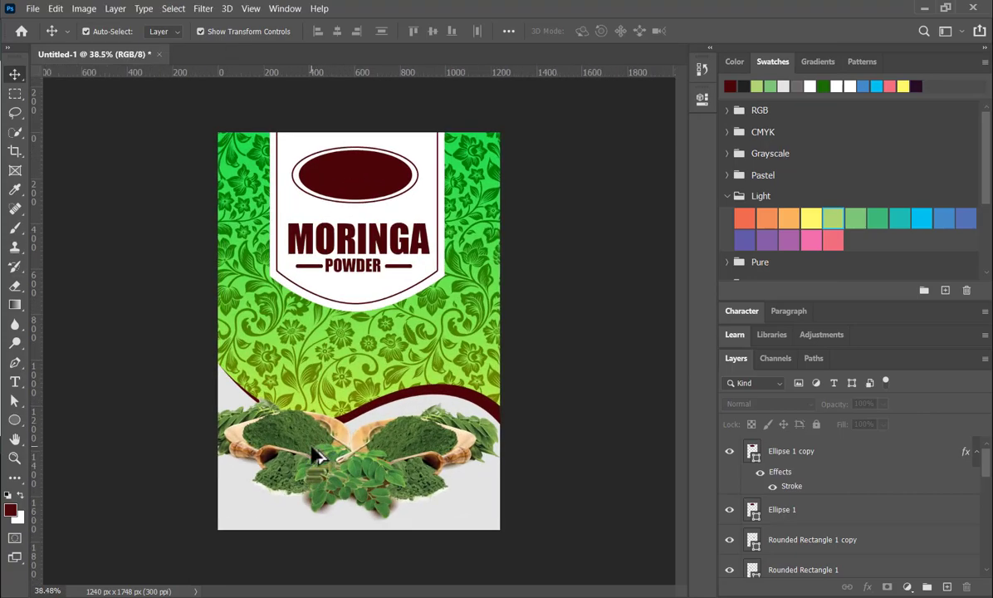
scroll(332, 431, up, 1)
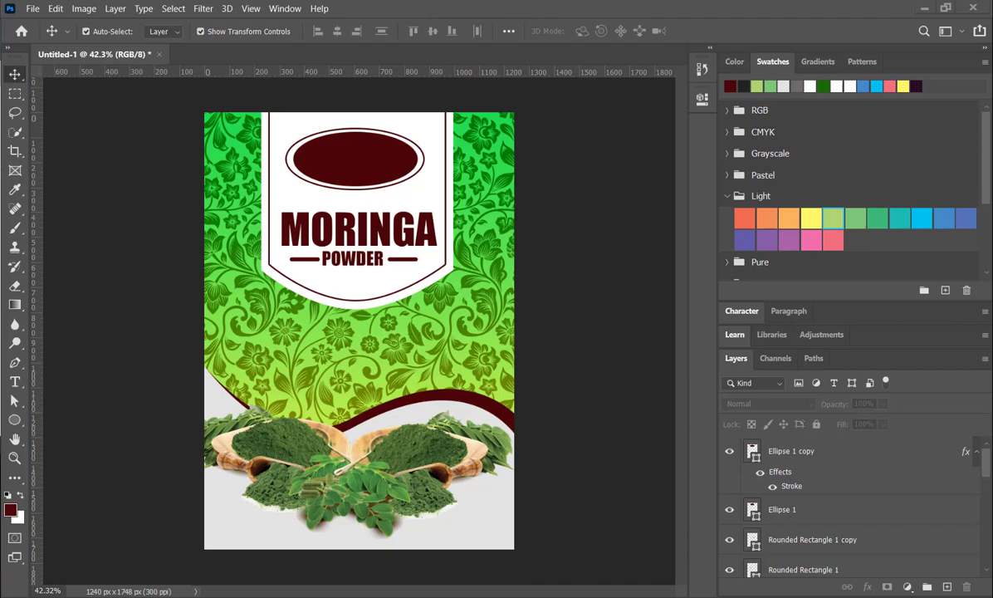
- Place the 100% Organic badge image, scale it to about 8.25%, and position it on the maroon wave above the powder scoops
drag(459, 390, 455, 397)
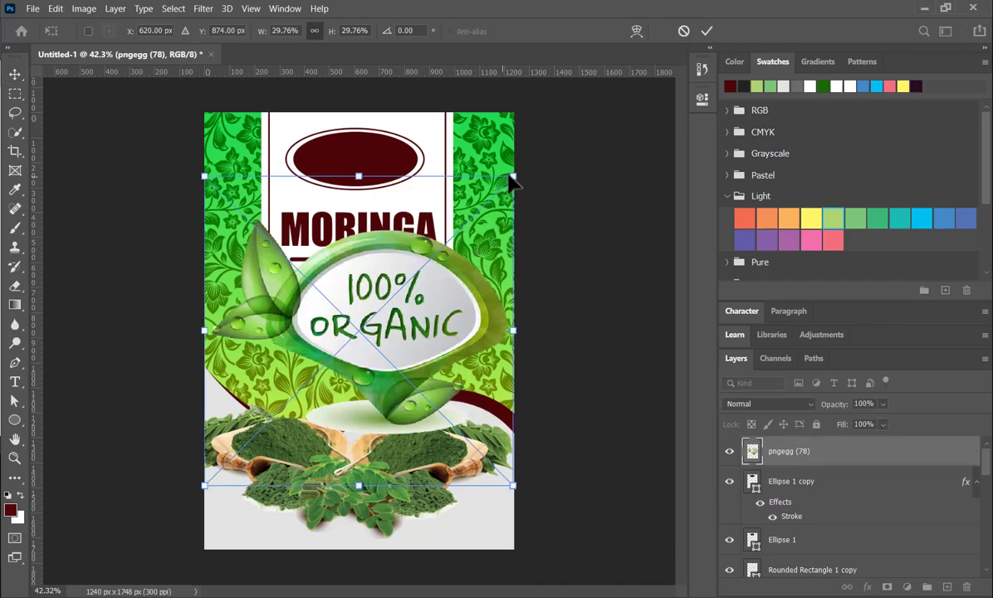
drag(514, 173, 315, 440)
drag(253, 446, 444, 385)
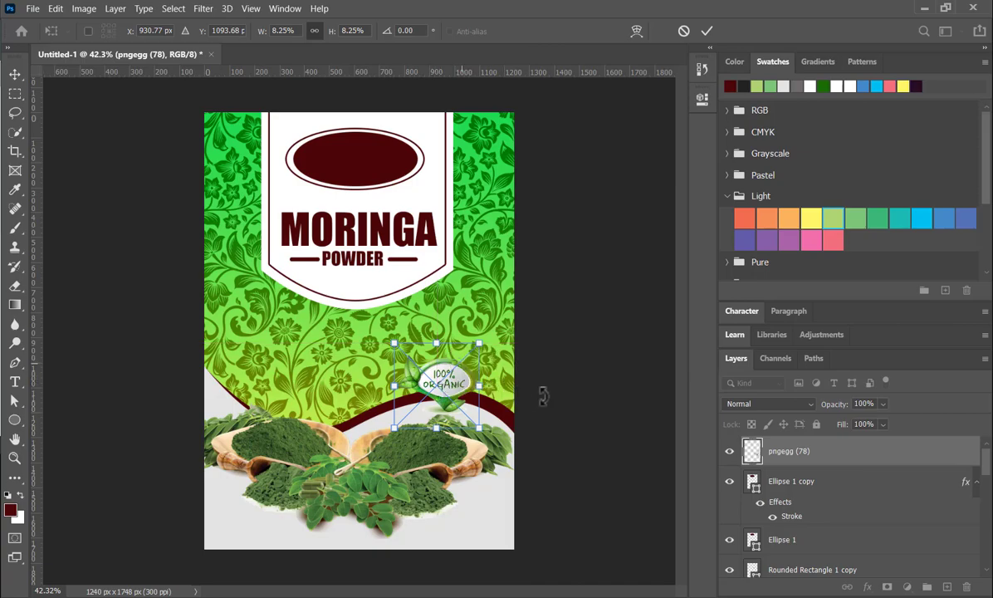
click(706, 30)
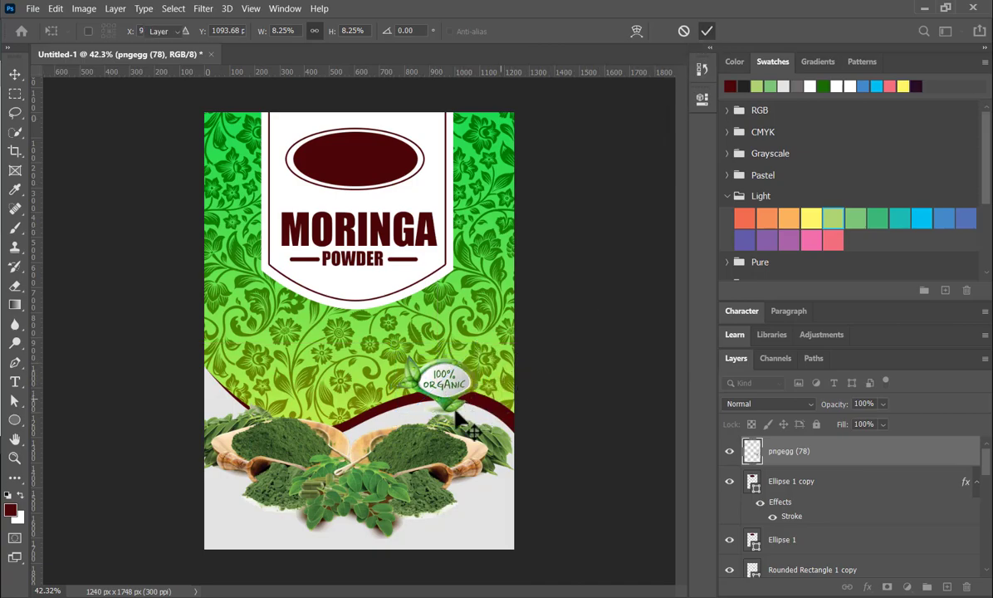
scroll(407, 456, up, 1)
scroll(407, 465, up, 3)
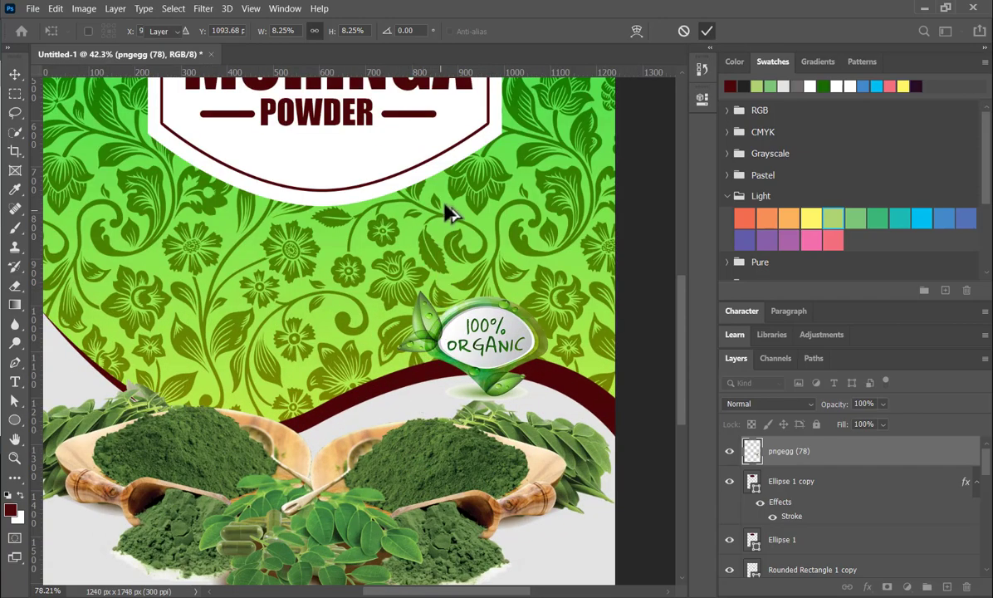
scroll(444, 211, down, 3)
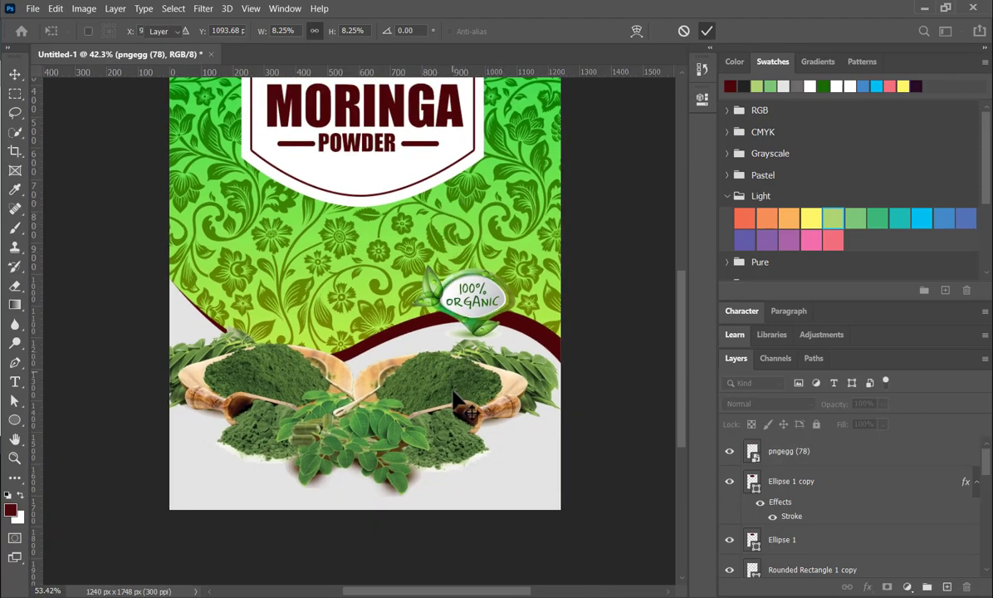
- Scale both moringa powder scoop images together to about 89% below the maroon wave
click(430, 426)
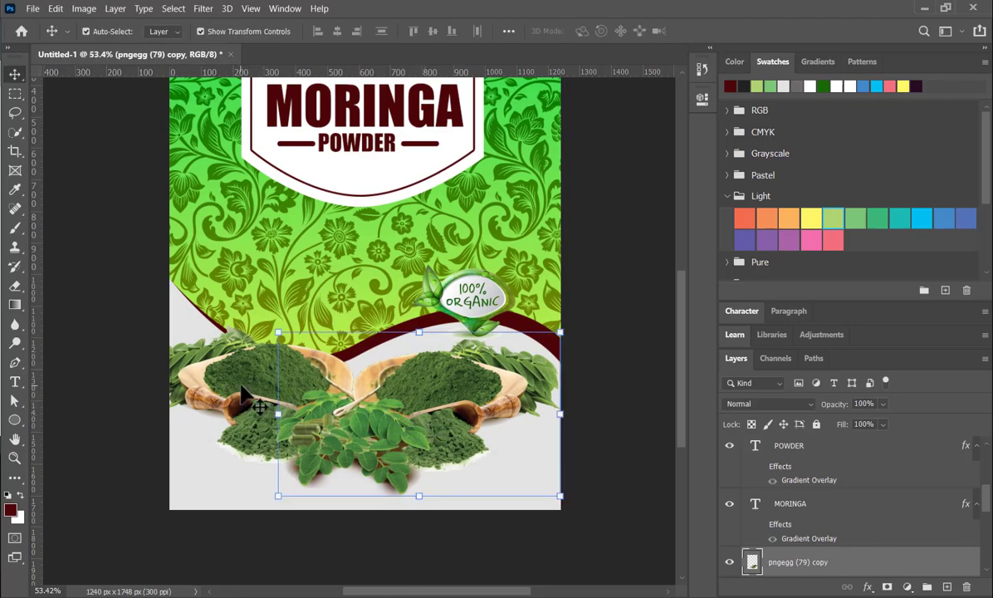
drag(556, 496, 535, 488)
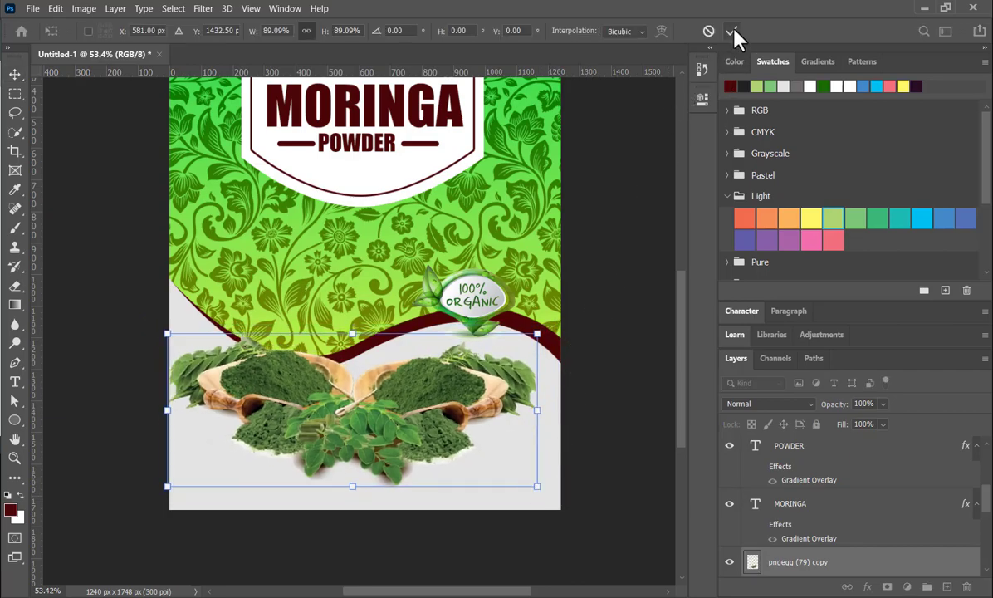
key(Return)
- Shift the 100% Organic badge slightly down and right along the maroon wave
click(480, 307)
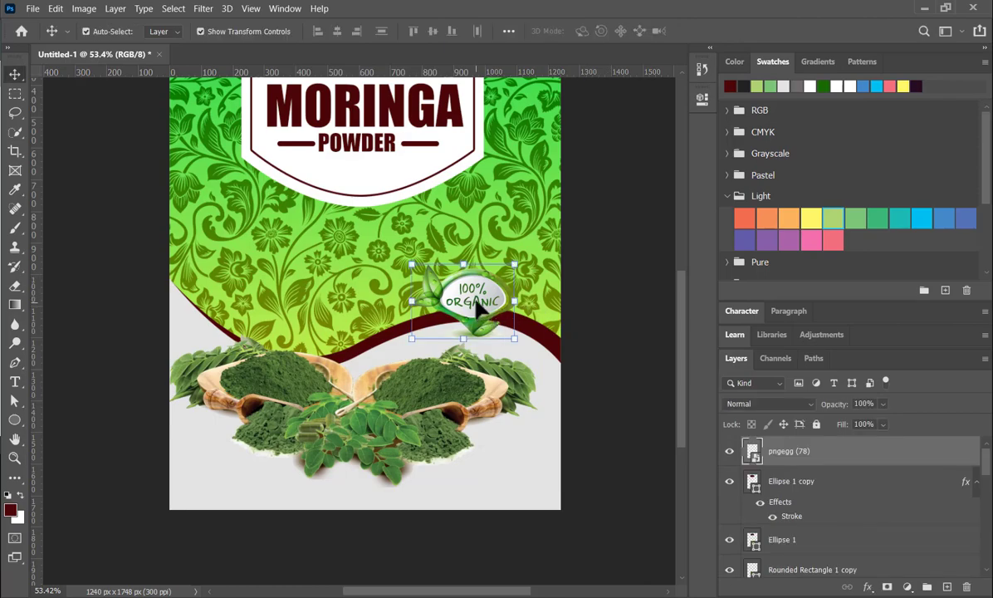
drag(479, 307, 488, 324)
click(596, 287)
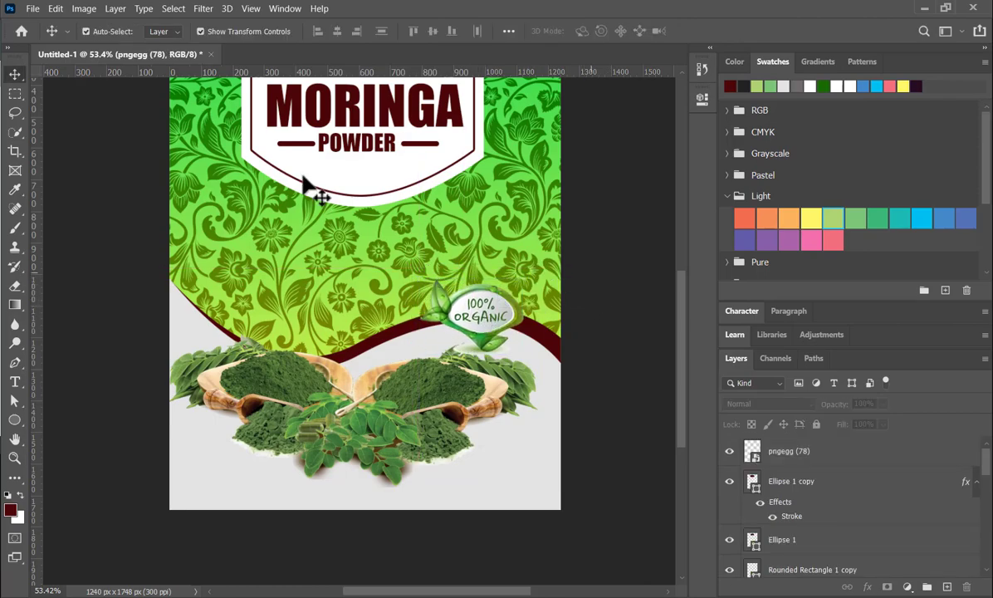
- Place the leaves image pngegg (80) as embedded, scale it to about 8.1%, and position it over the last letters of MORINGA
click(34, 10)
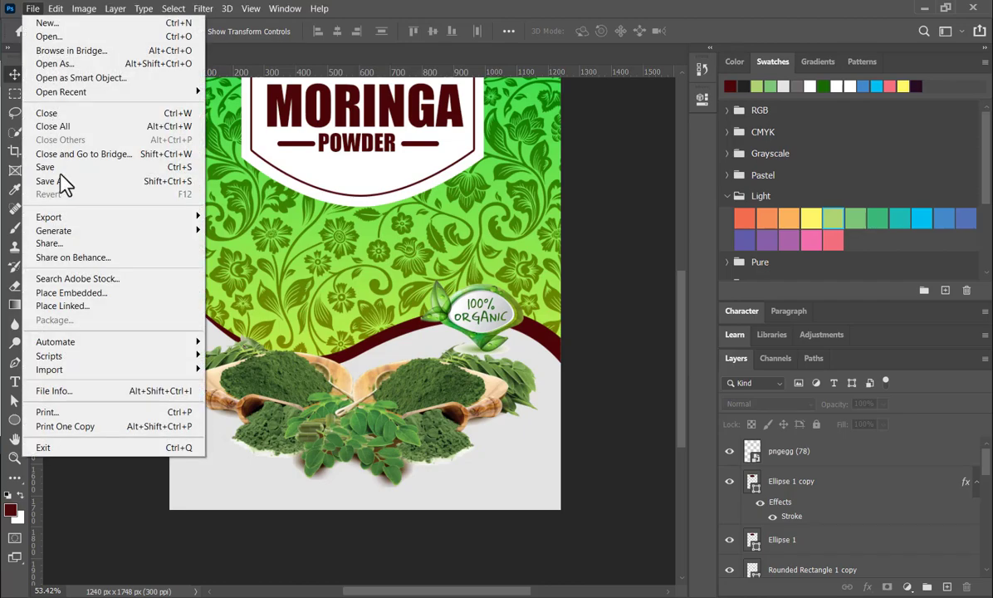
click(96, 292)
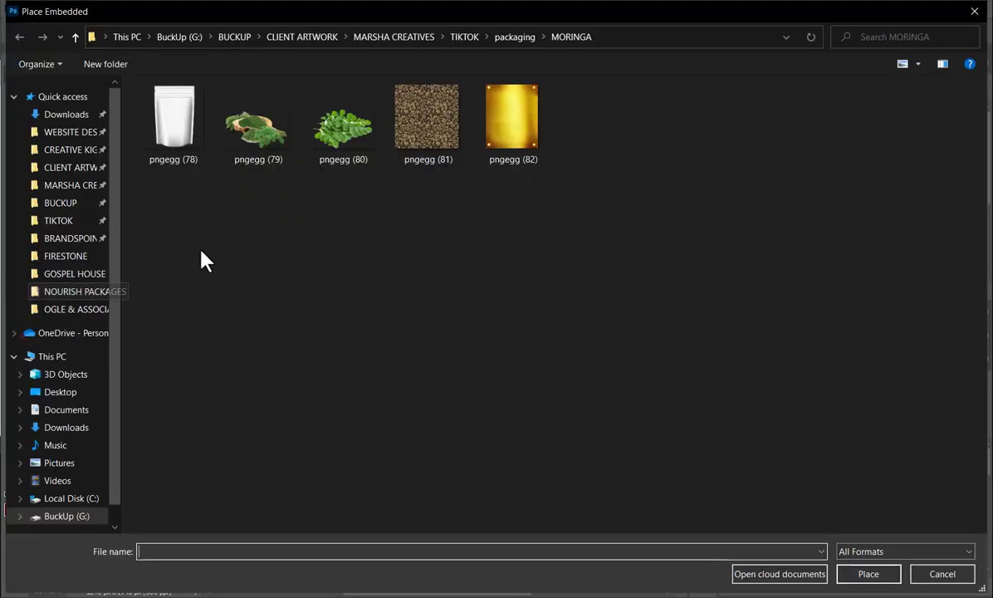
double_click(352, 148)
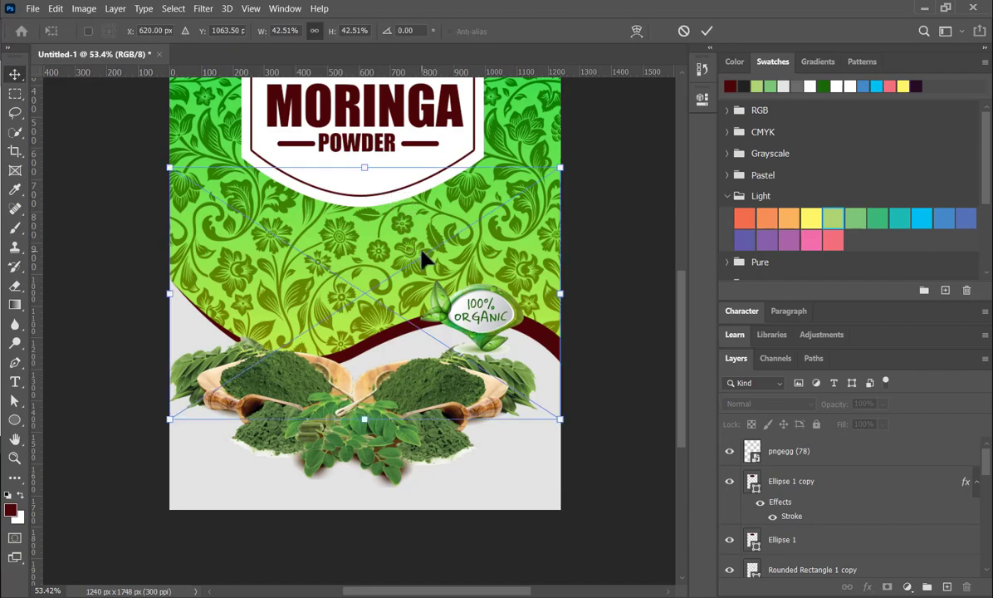
scroll(422, 264, up, 2)
drag(559, 465, 364, 266)
drag(241, 273, 394, 144)
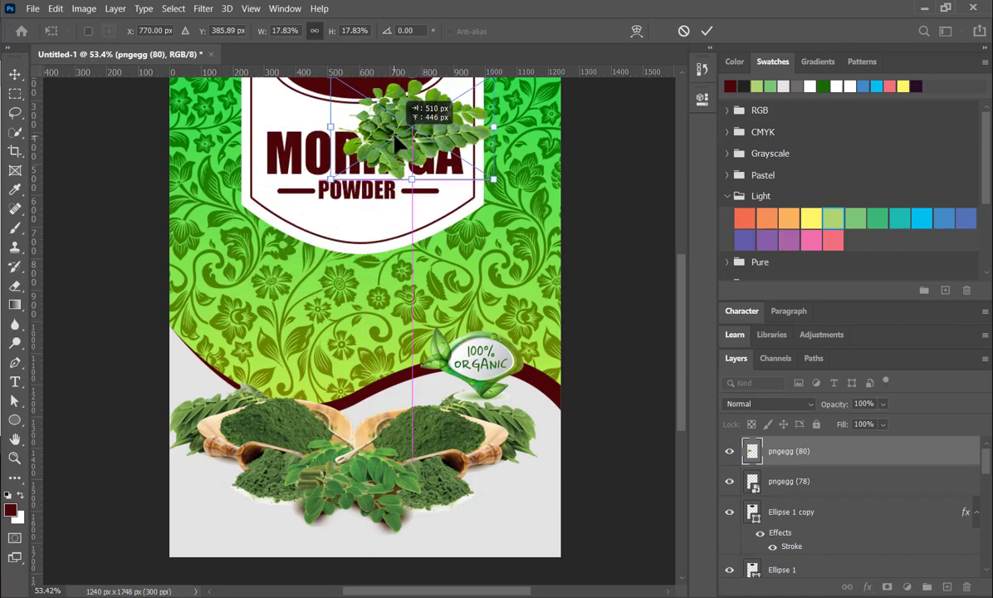
drag(491, 181, 399, 162)
drag(346, 116, 365, 130)
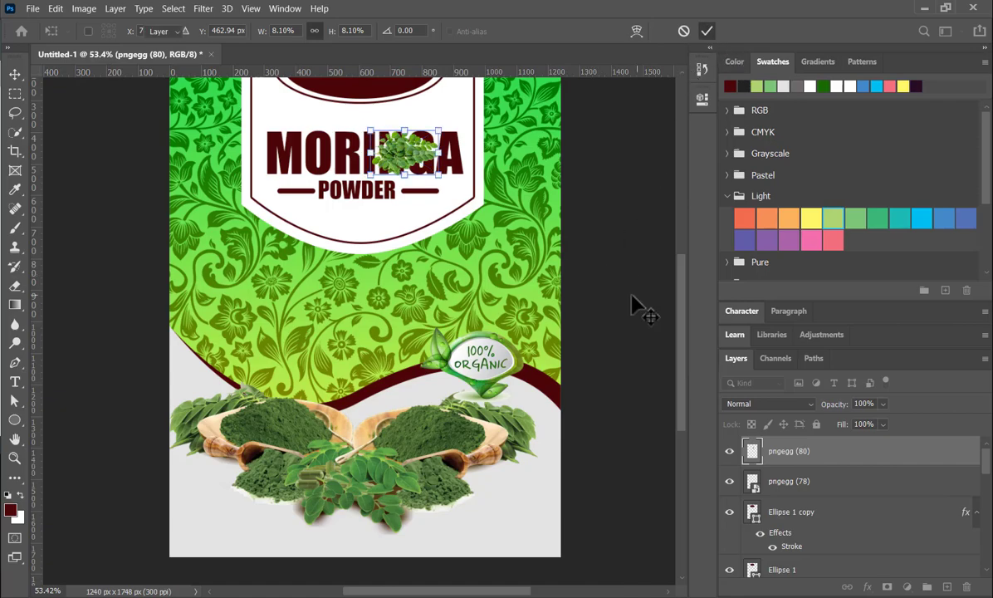
key(Return)
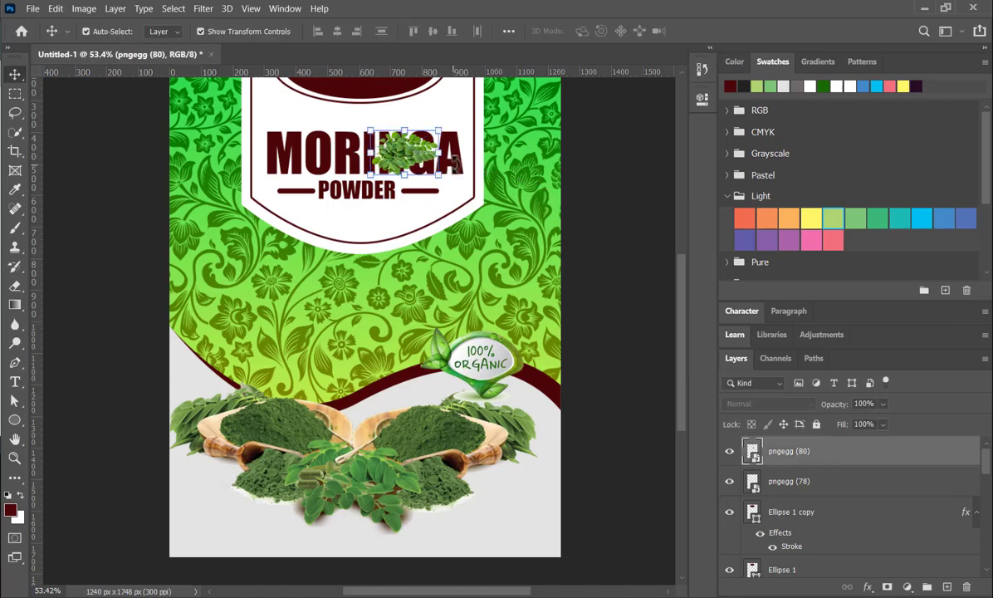
click(649, 313)
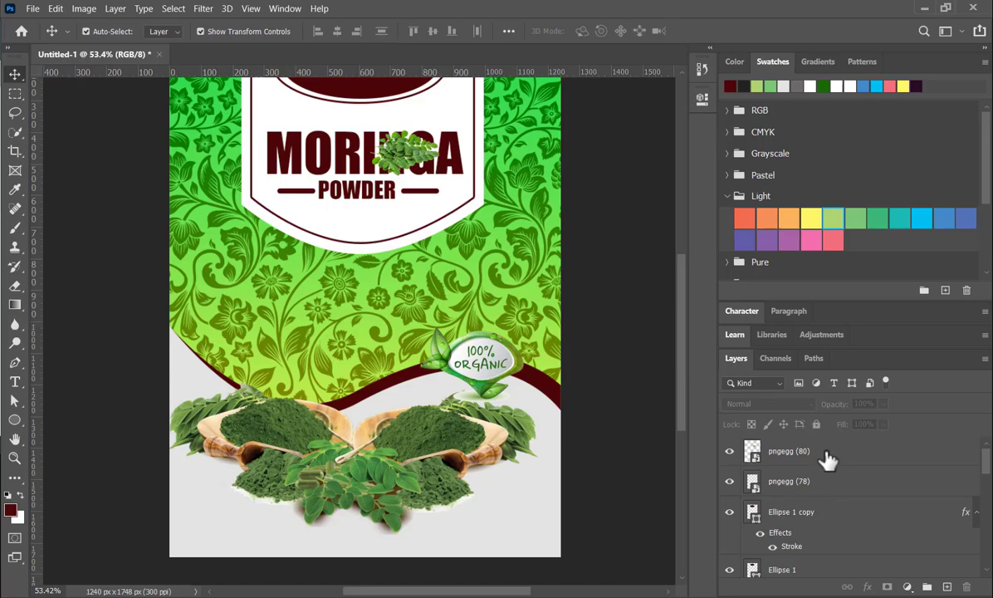
- Move the leaves layer directly above the MORINGA text layer and clip it to the text
drag(832, 451, 849, 512)
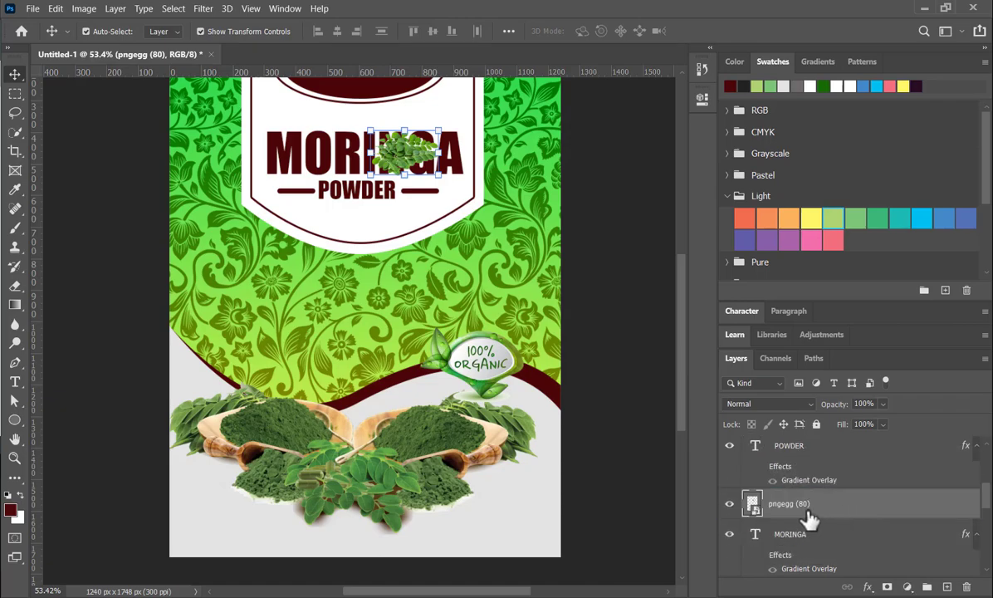
drag(797, 482, 811, 508)
alt+click(812, 515)
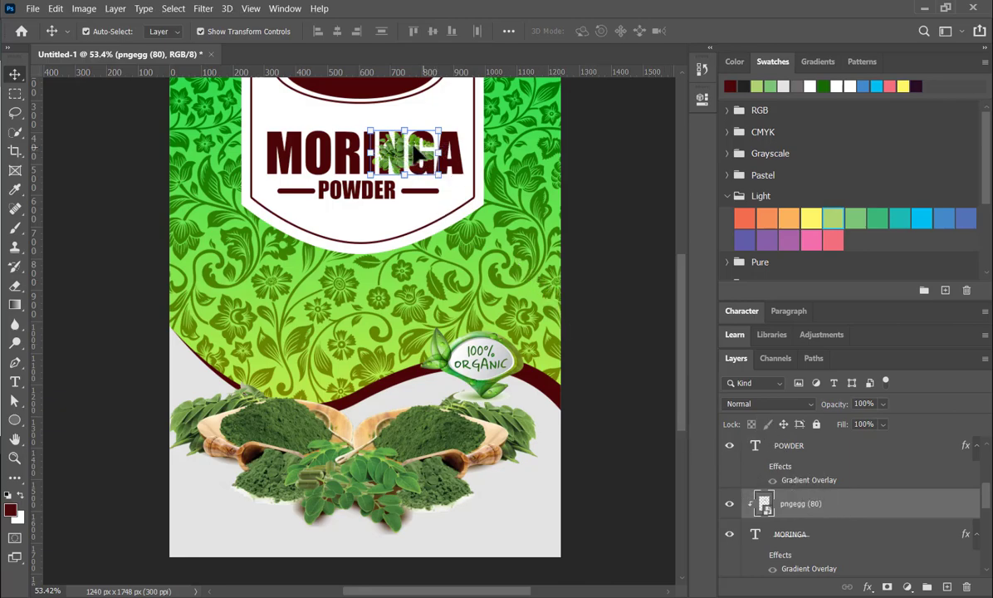
- Scale the clipped leaves to about 14.6% so they spread across more of the MORINGA letters
scroll(418, 153, up, 5)
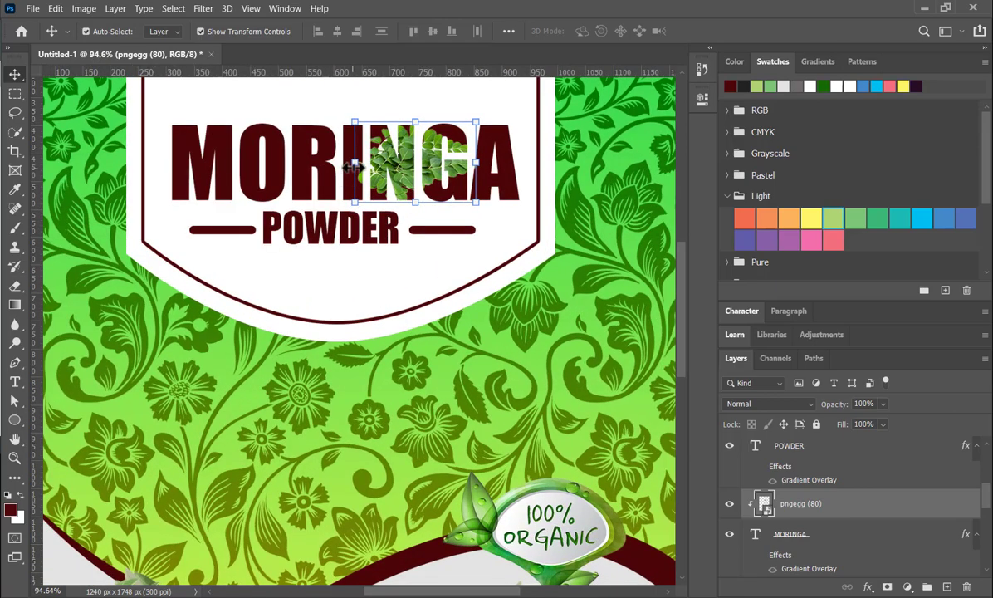
drag(354, 163, 248, 181)
scroll(415, 197, down, 5)
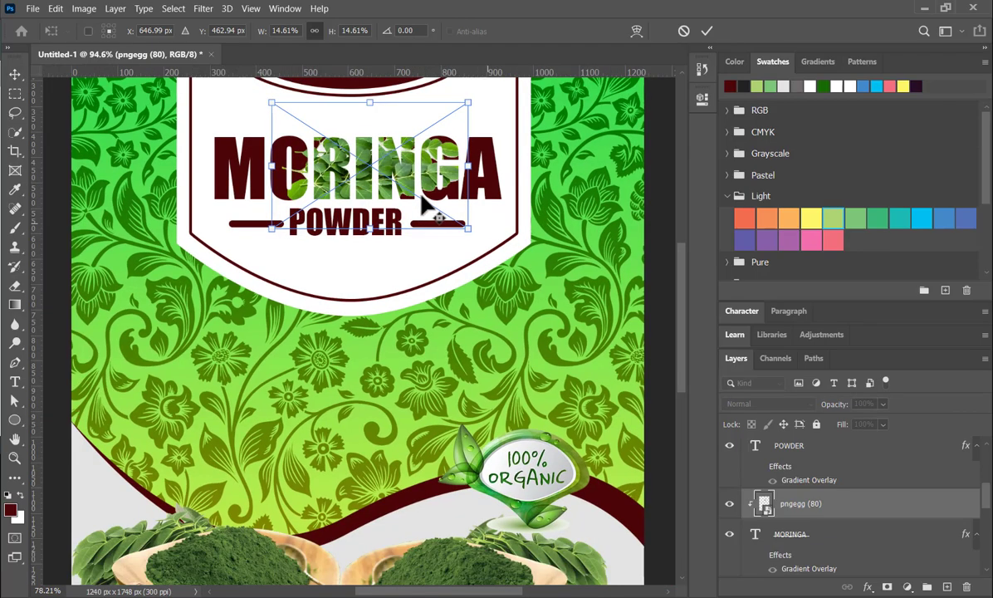
scroll(425, 197, down, 1)
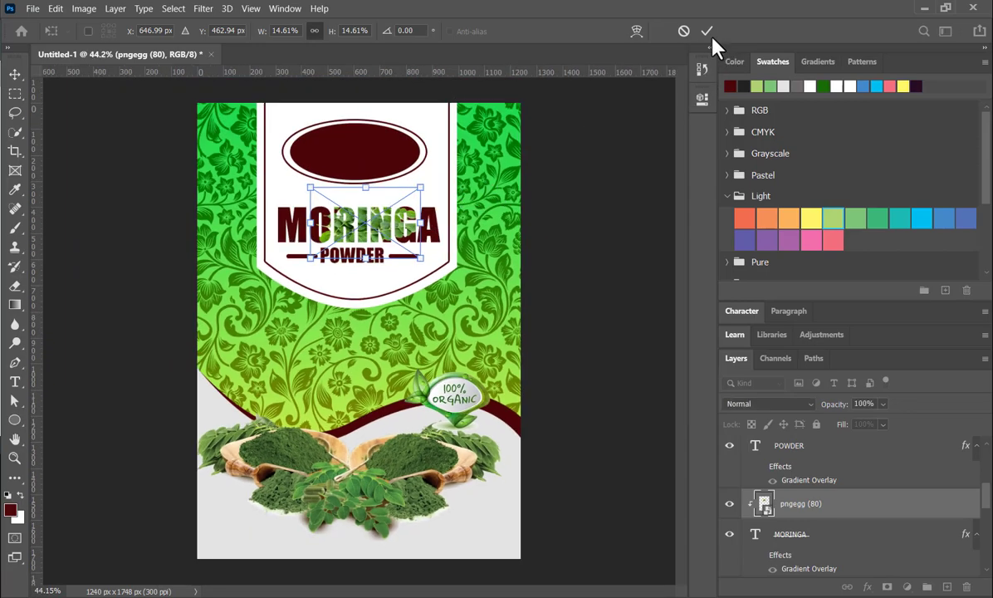
click(593, 232)
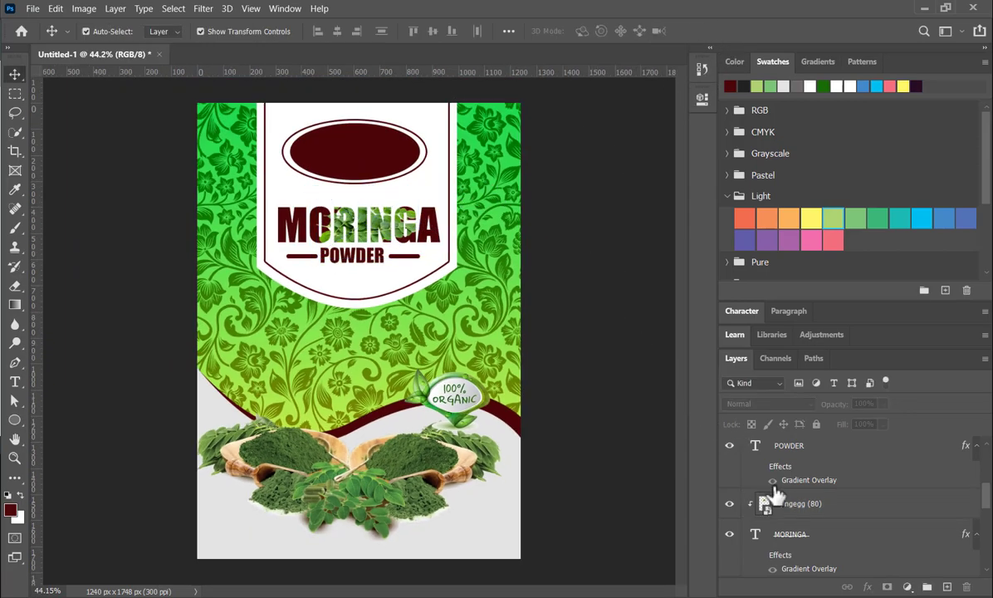
- Duplicate the clipped leaves layer and move the unclipped copy to the upper right edge of the maroon ellipse
click(767, 503)
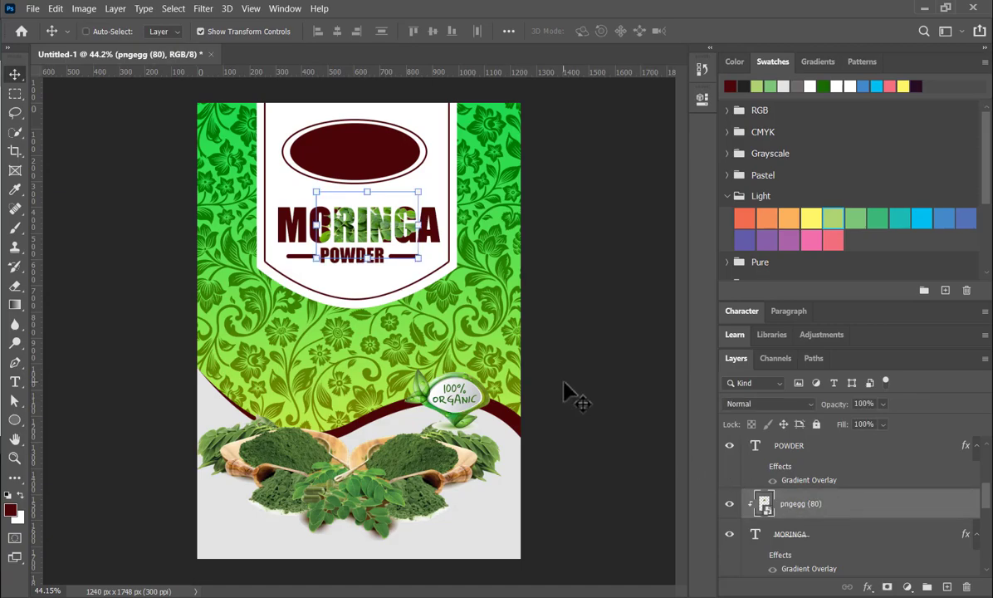
key(ctrl+j)
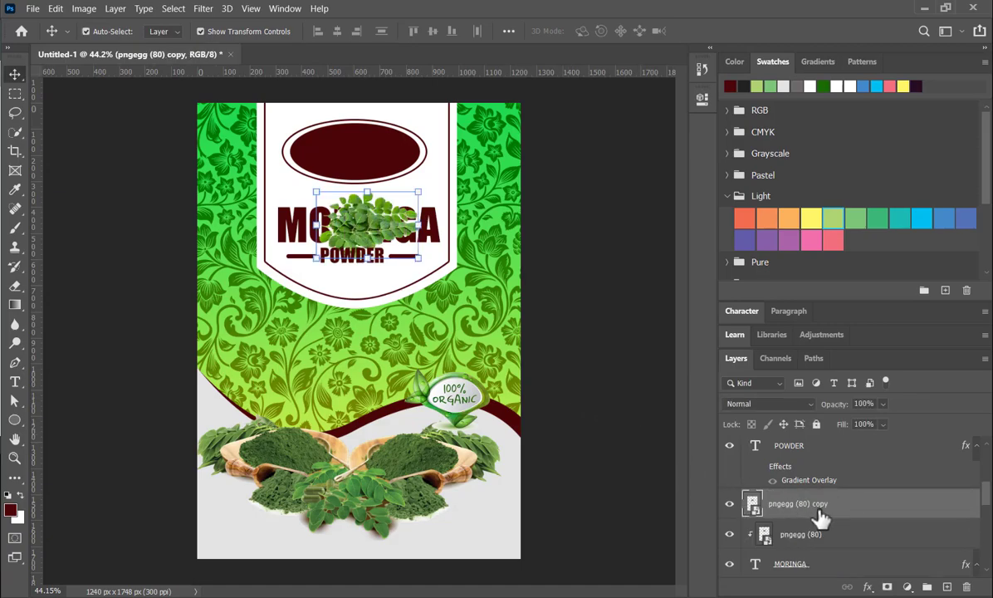
drag(361, 235, 404, 126)
- Scale the unclipped leaves copy to about 11.1% and place it over the upper right edge of the maroon ellipse
scroll(403, 170, down, 2)
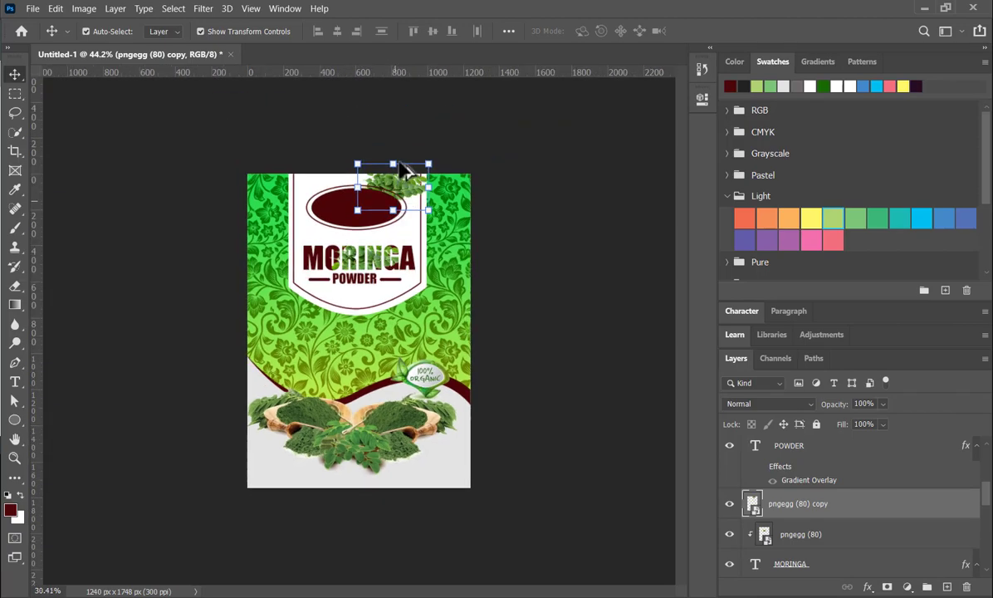
scroll(403, 173, up, 4)
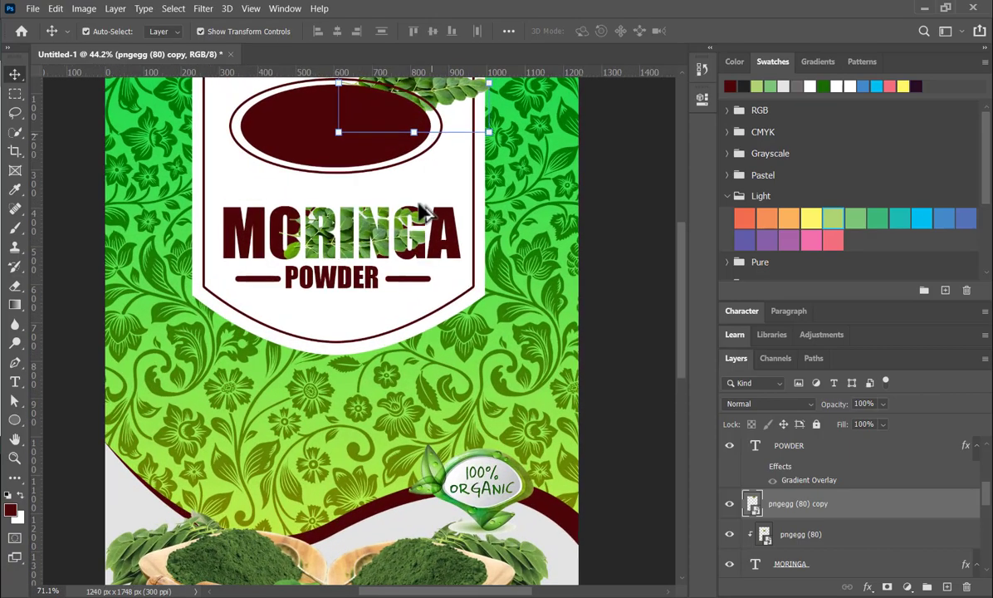
scroll(424, 211, up, 1)
scroll(421, 255, down, 2)
scroll(522, 276, up, 5)
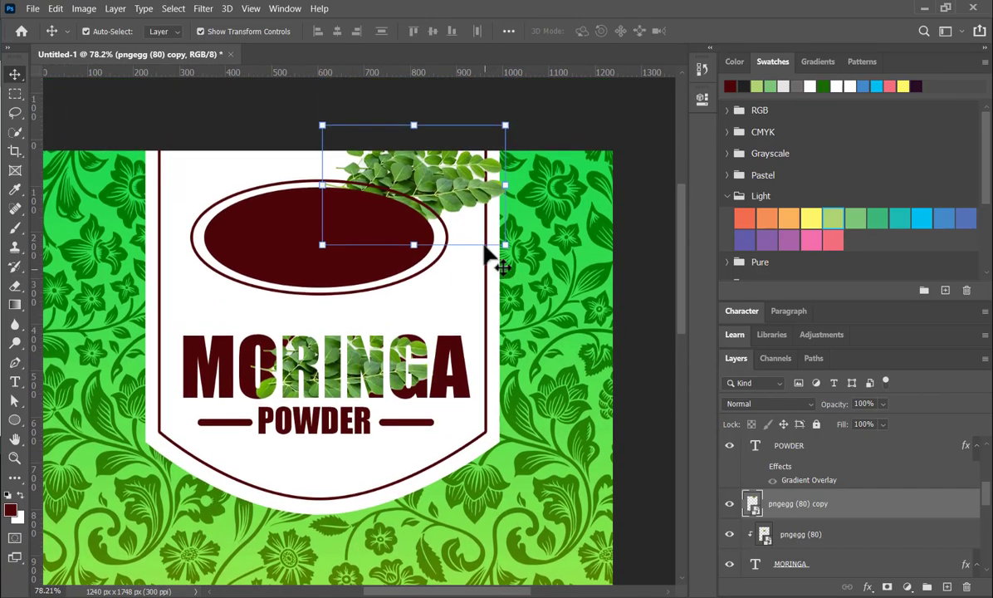
scroll(485, 247, up, 2)
drag(499, 198, 462, 211)
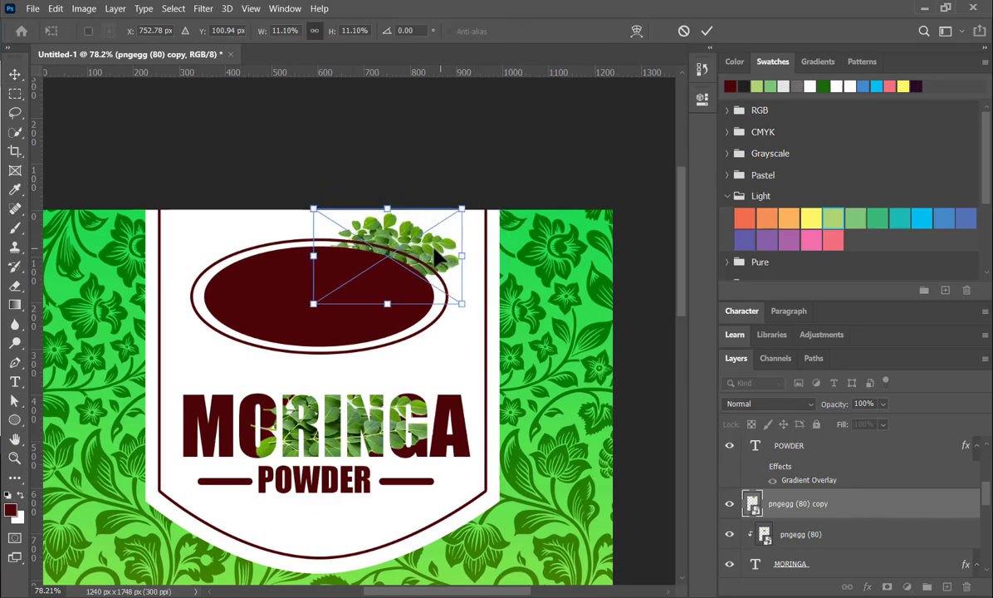
click(706, 32)
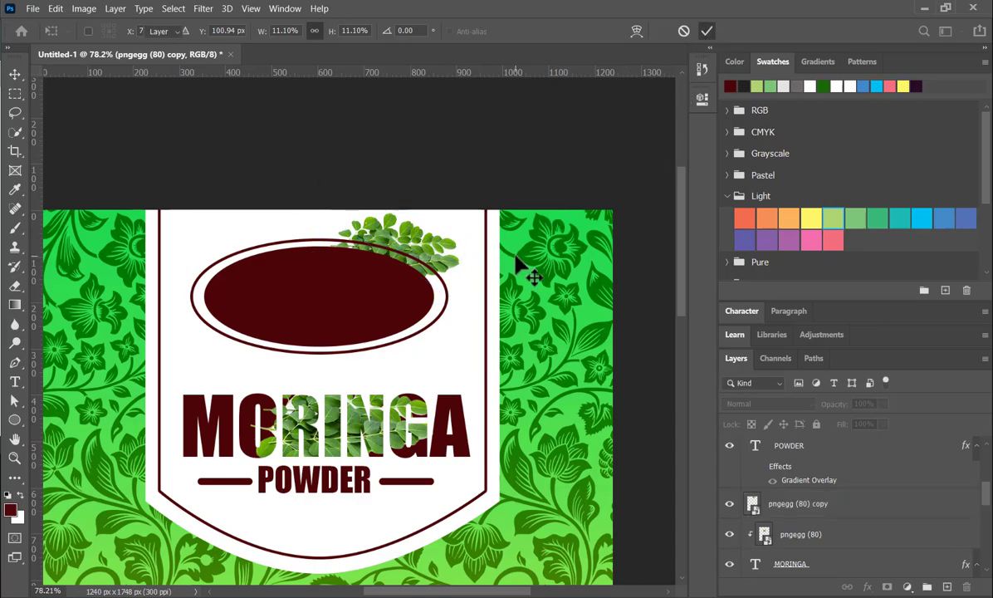
- Duplicate the POWDER text onto the green pattern below the white panel and recolour the copy dark grey
scroll(464, 266, down, 1)
scroll(449, 266, down, 6)
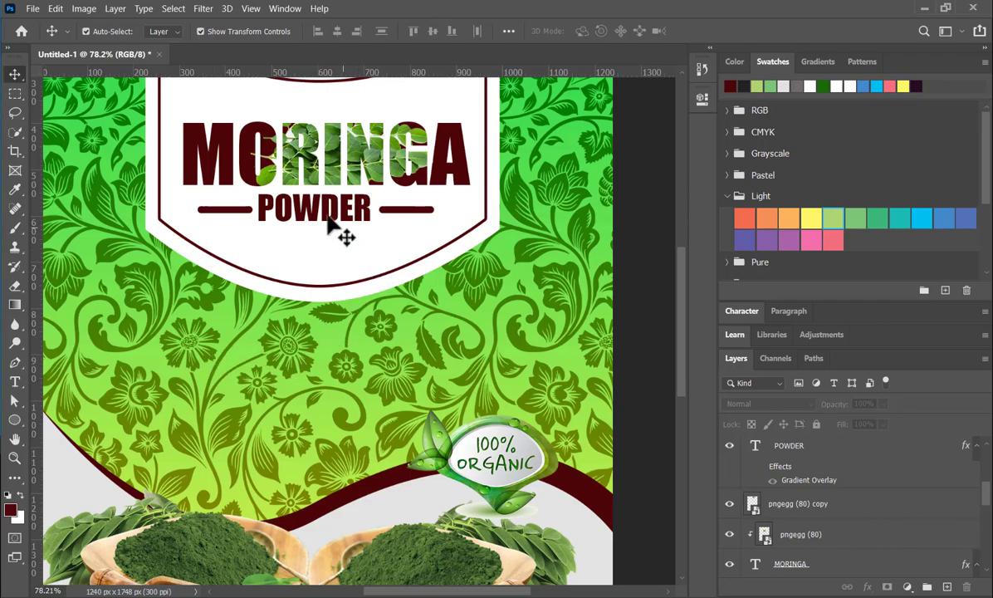
drag(325, 217, 237, 375)
click(782, 83)
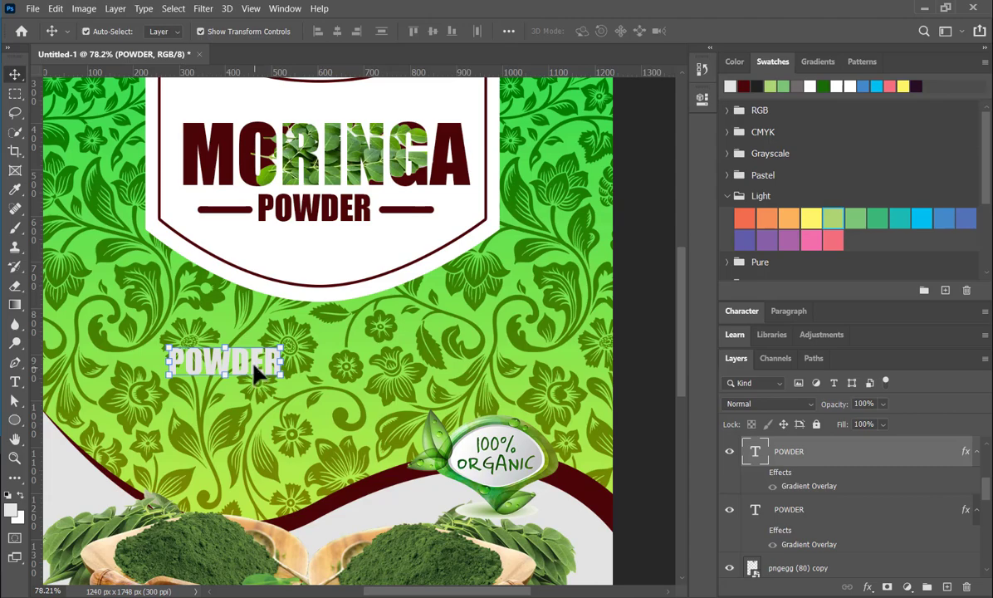
click(797, 85)
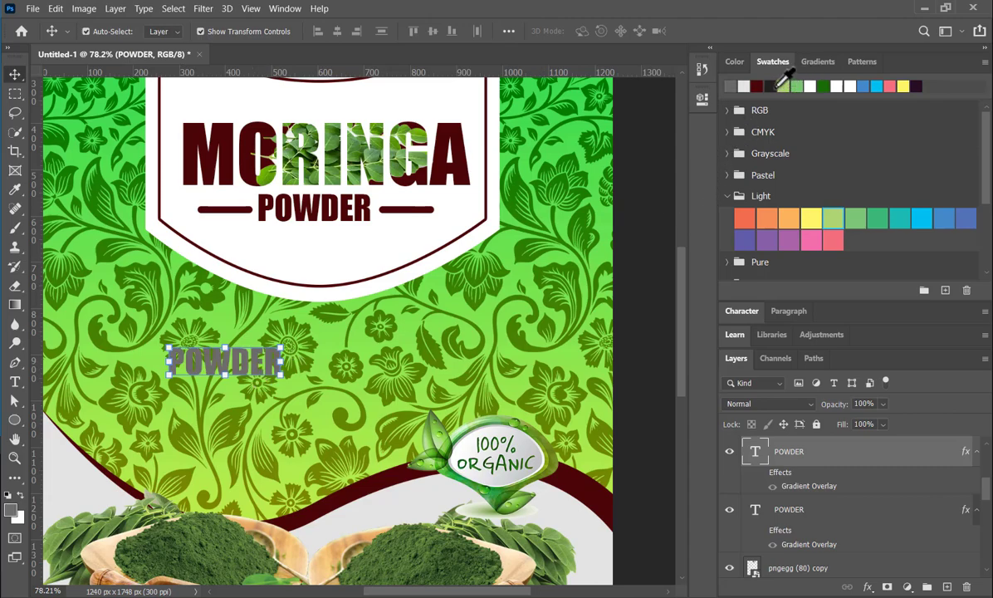
click(771, 86)
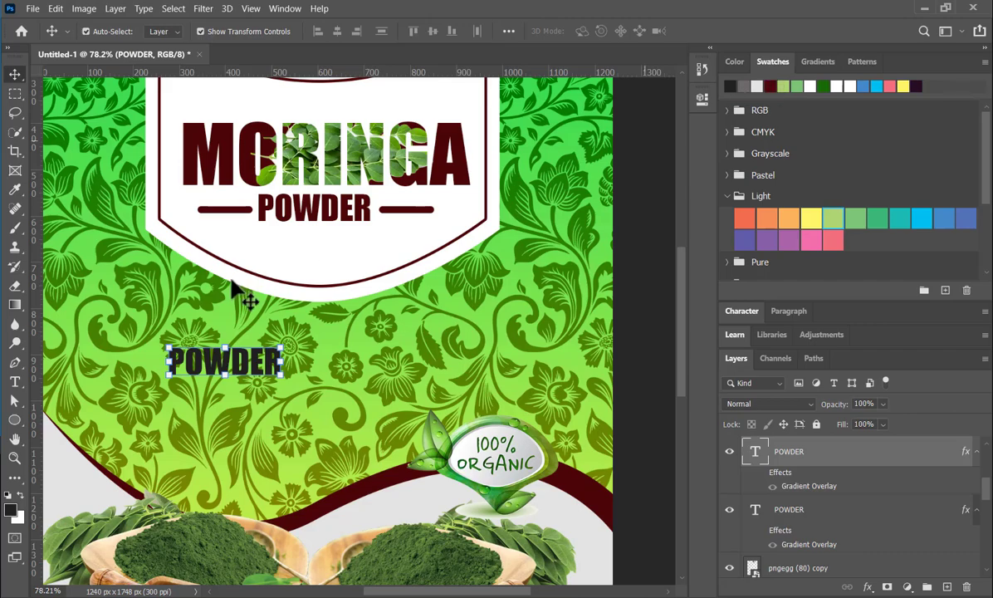
- Replace the duplicated text's wording with "NET WT. 500G"
double_click(249, 378)
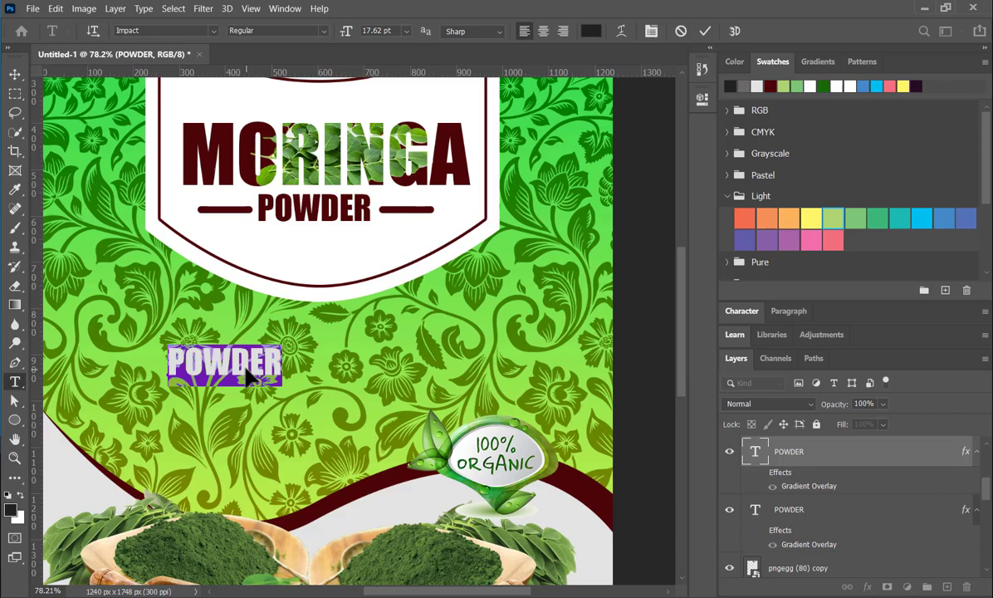
text(NET)
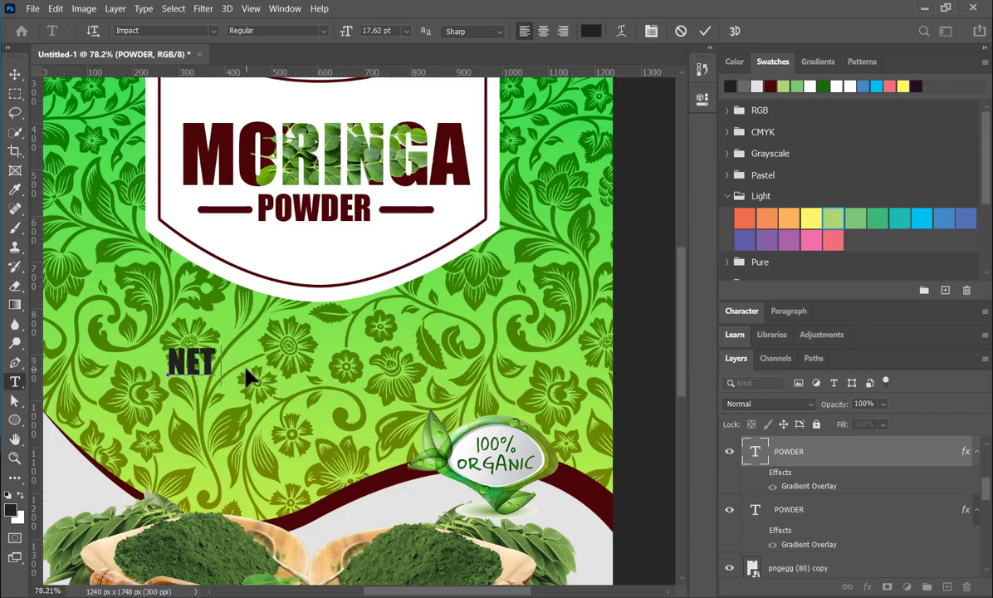
text( WT. 500G)
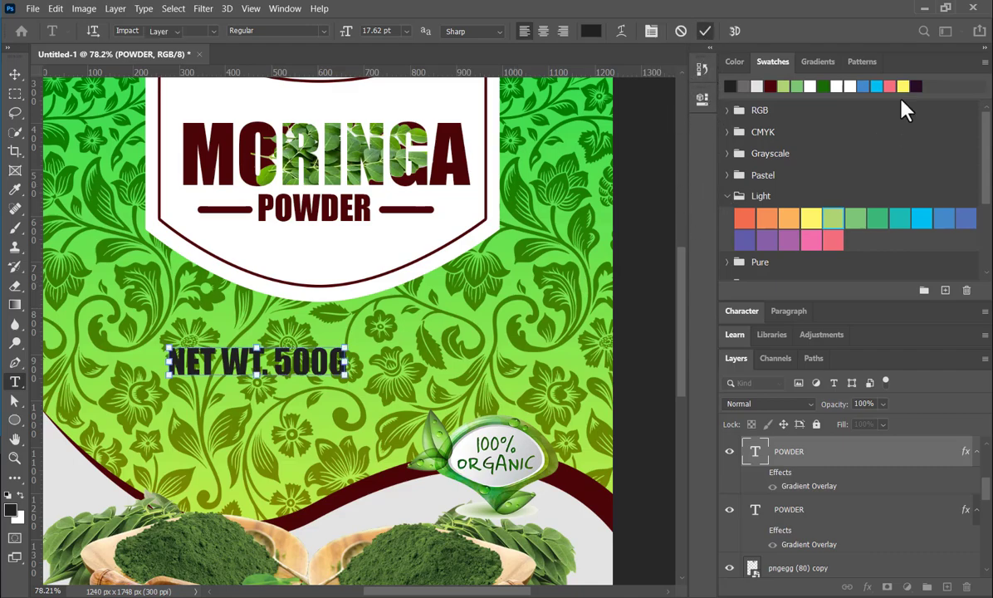
key(ctrl+Return)
key(v)
- Recolour the net weight text black and move it roughly to the centre between the white panel and the powder bowls
click(734, 61)
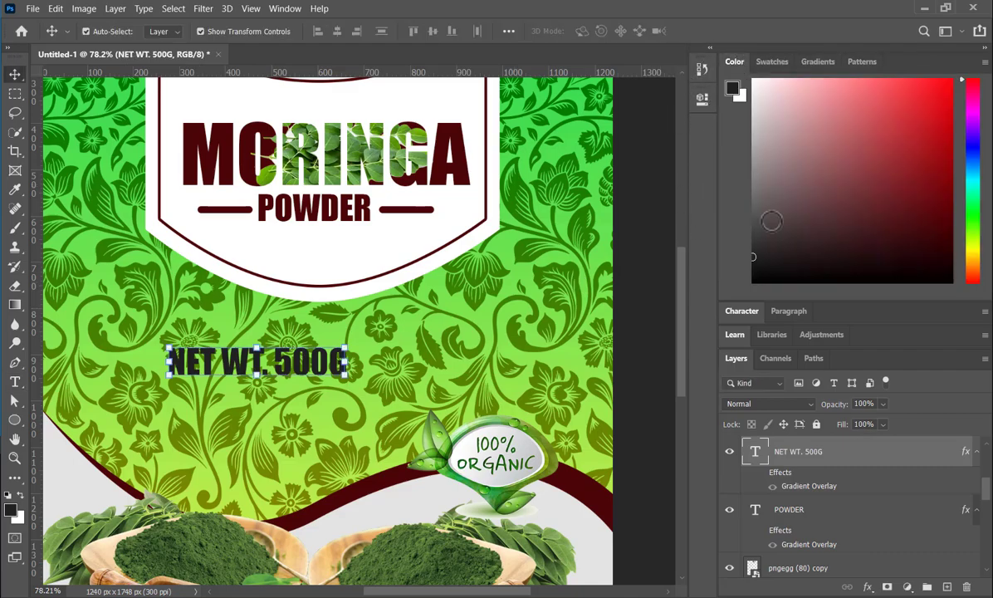
click(771, 62)
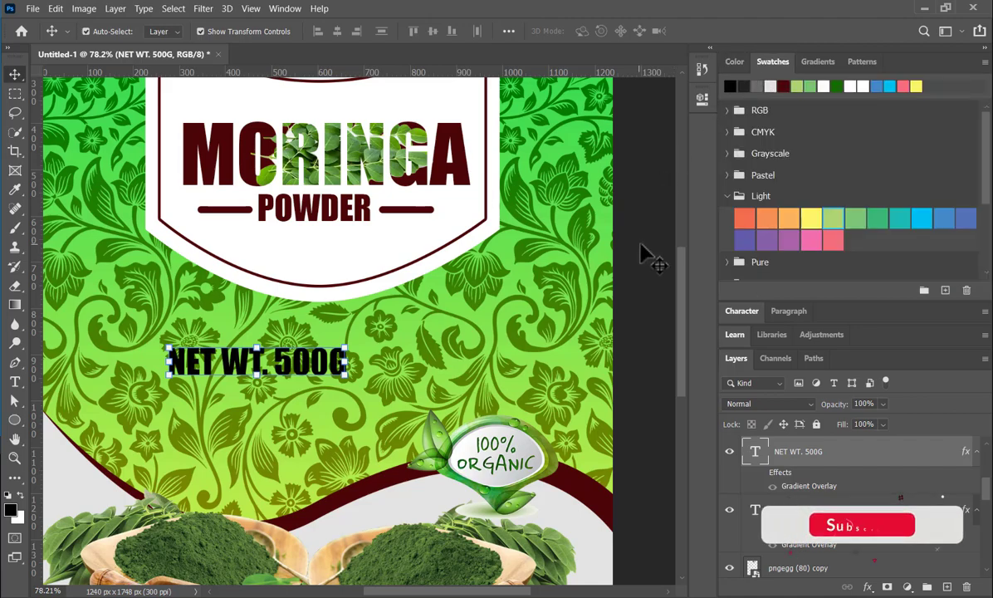
drag(322, 381, 348, 374)
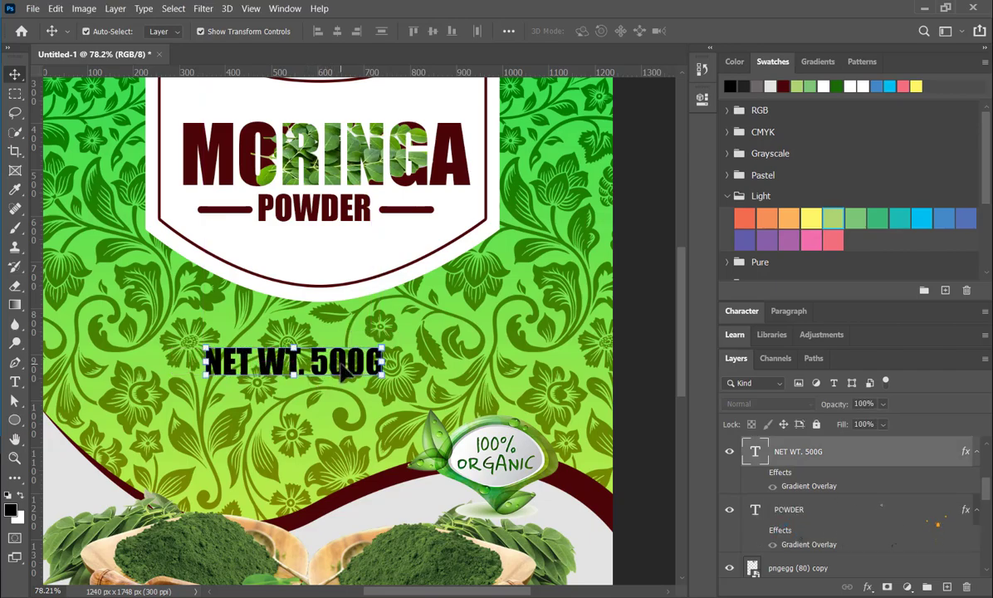
scroll(350, 309, down, 2)
scroll(353, 320, down, 1)
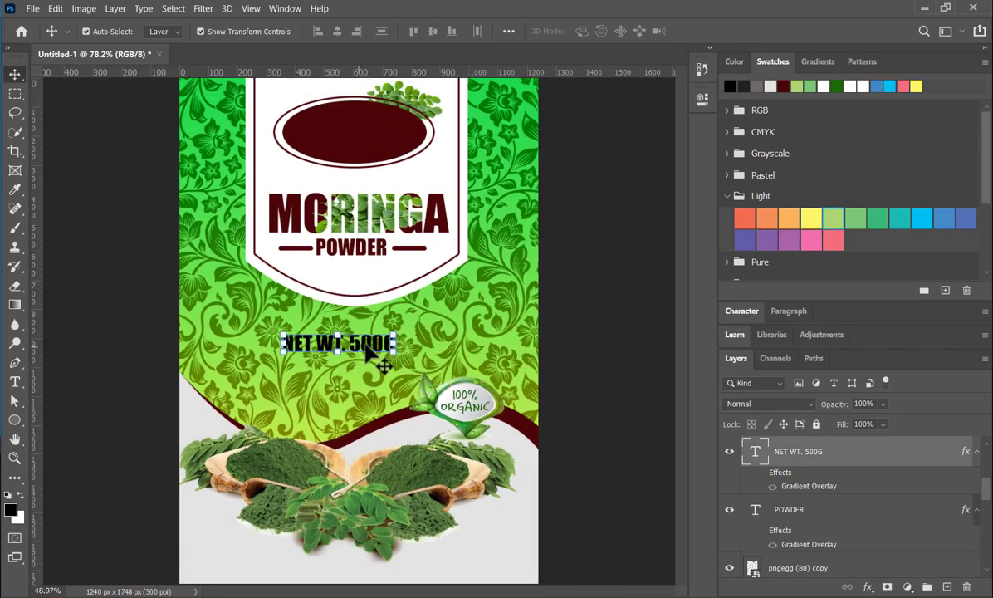
scroll(361, 353, down, 1)
scroll(362, 359, up, 2)
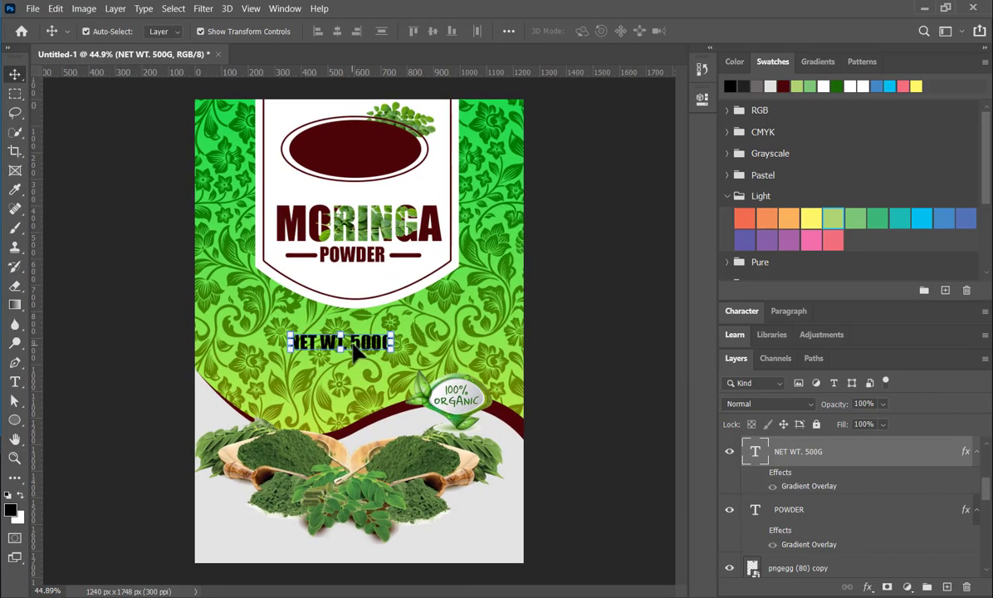
drag(358, 349, 370, 354)
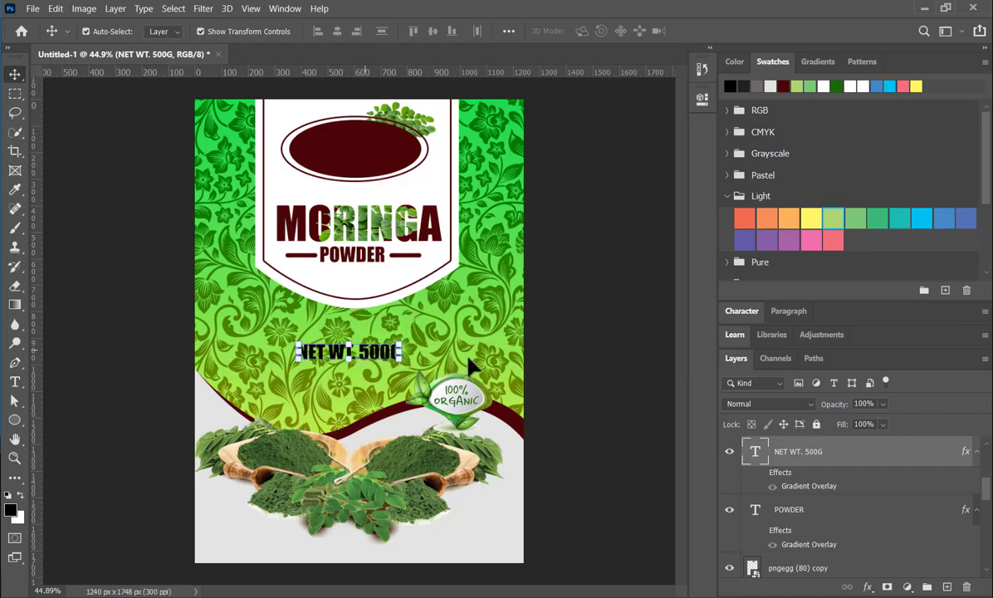
click(571, 330)
click(353, 348)
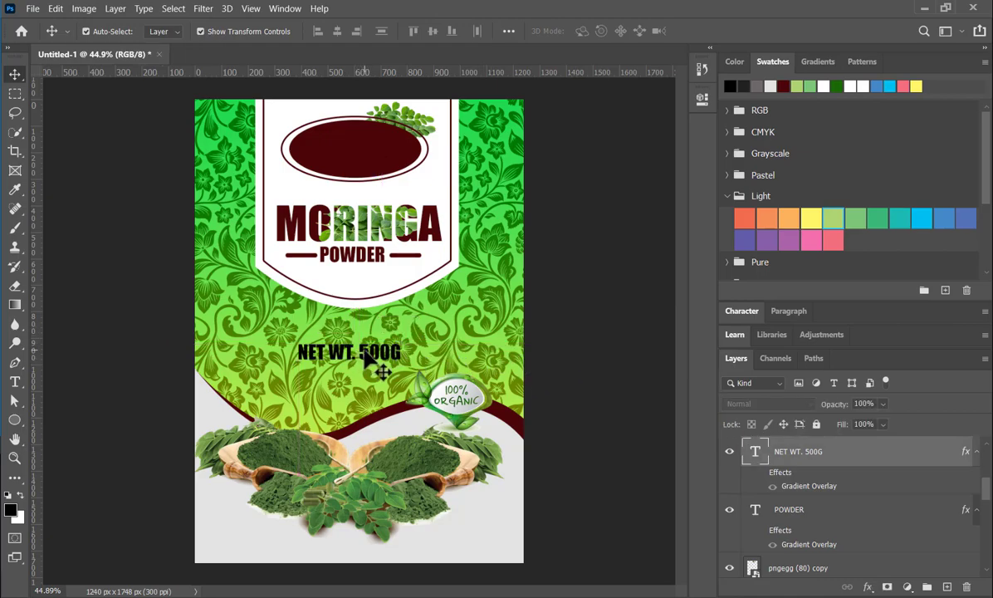
- Add a Stroke layer style in white (ffffff) to the NET WT. 500G text
double_click(893, 465)
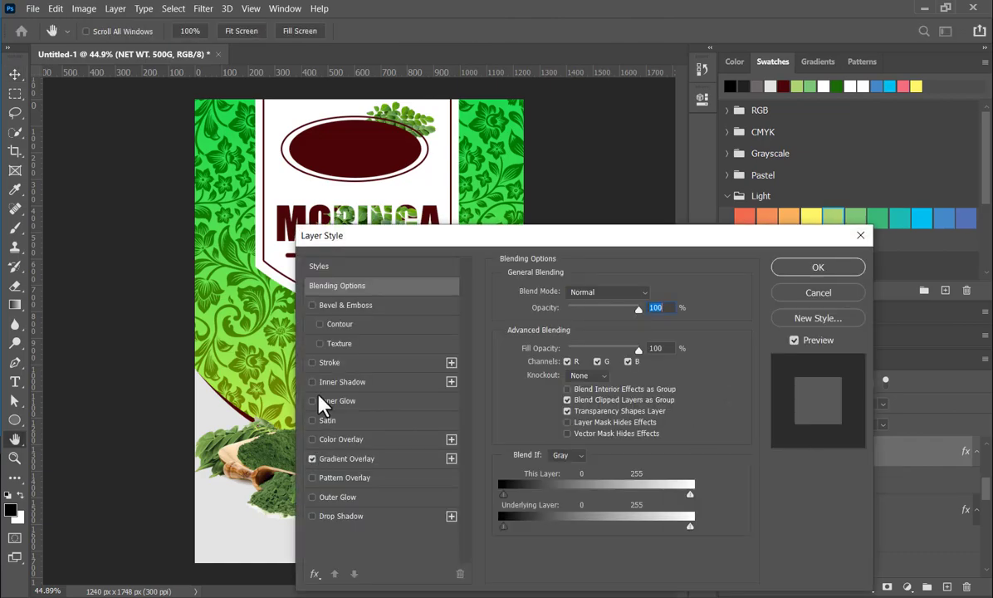
click(328, 364)
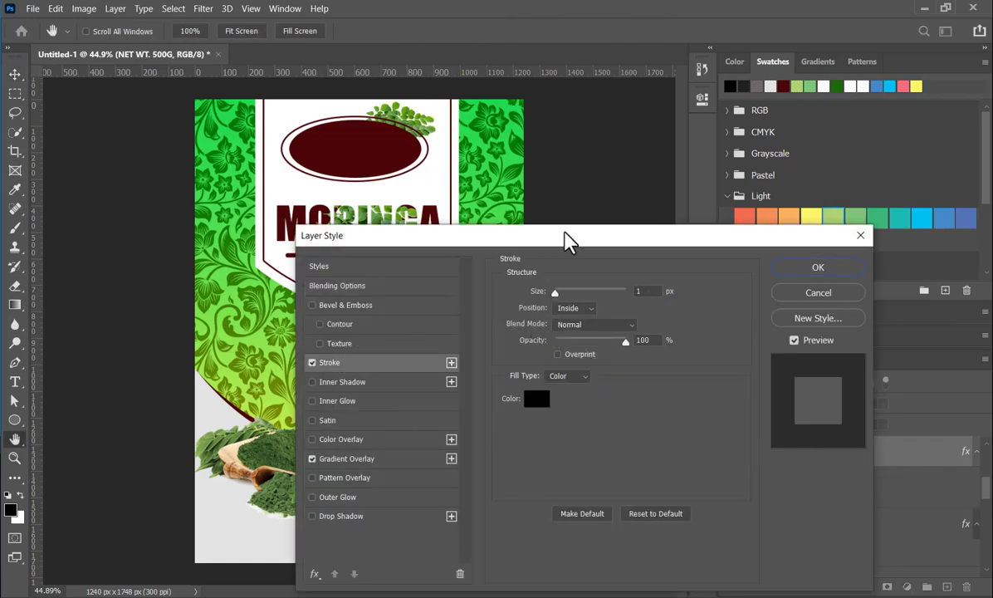
drag(564, 241, 738, 223)
click(713, 387)
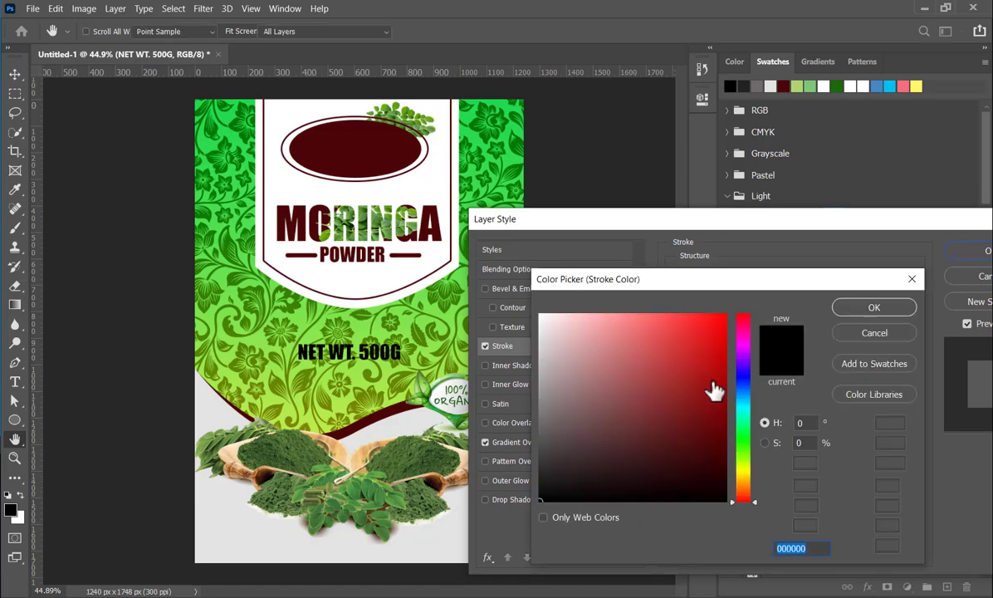
drag(549, 331, 528, 302)
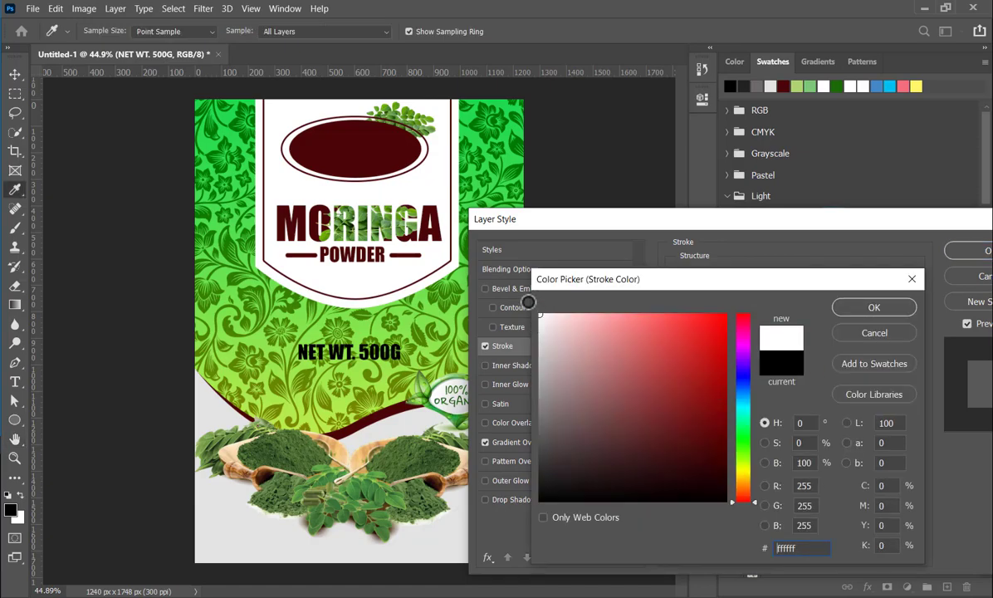
click(874, 308)
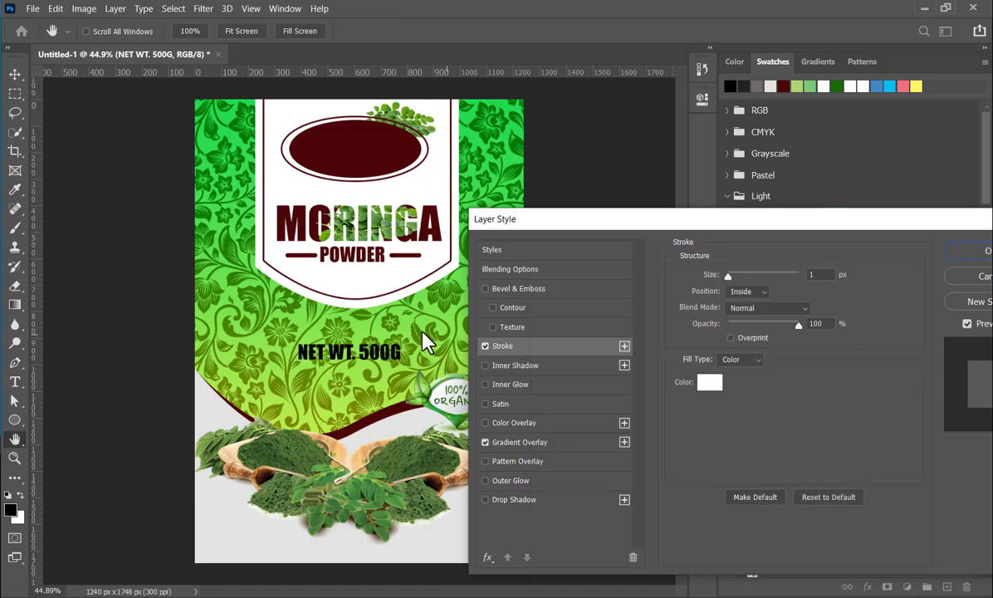
- Set the net weight text's stroke size to 6 px and apply the layer style
double_click(818, 275)
key(Up)
key(Up)
key(Up)
key(Up)
key(Up)
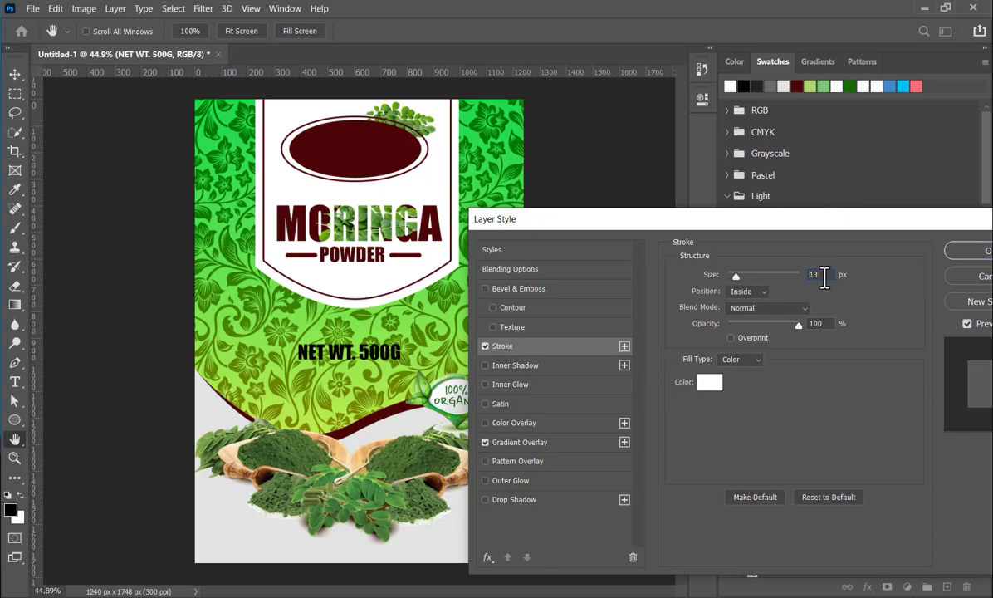
drag(787, 230, 434, 217)
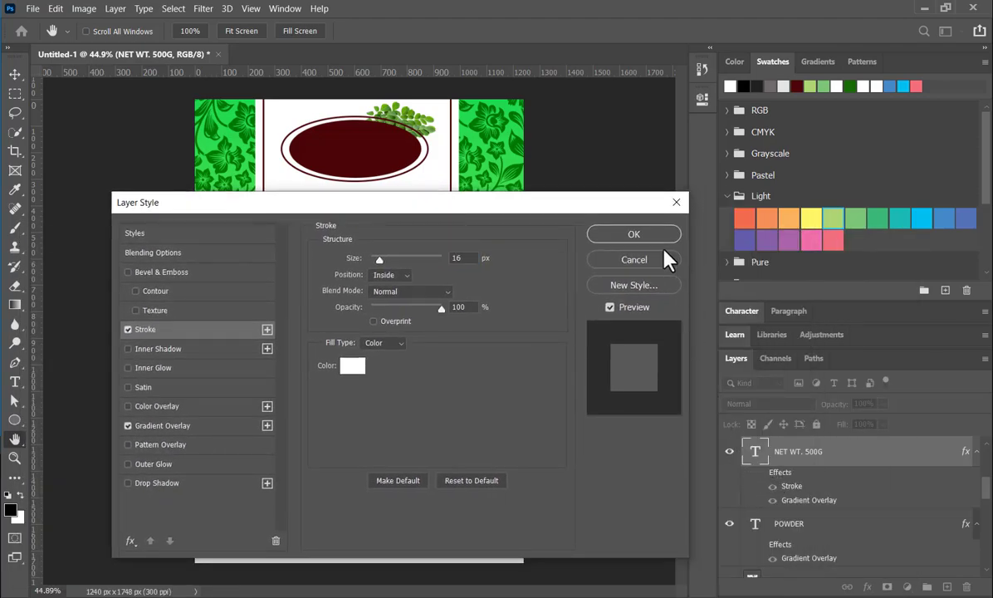
drag(461, 259, 421, 258)
text(6)
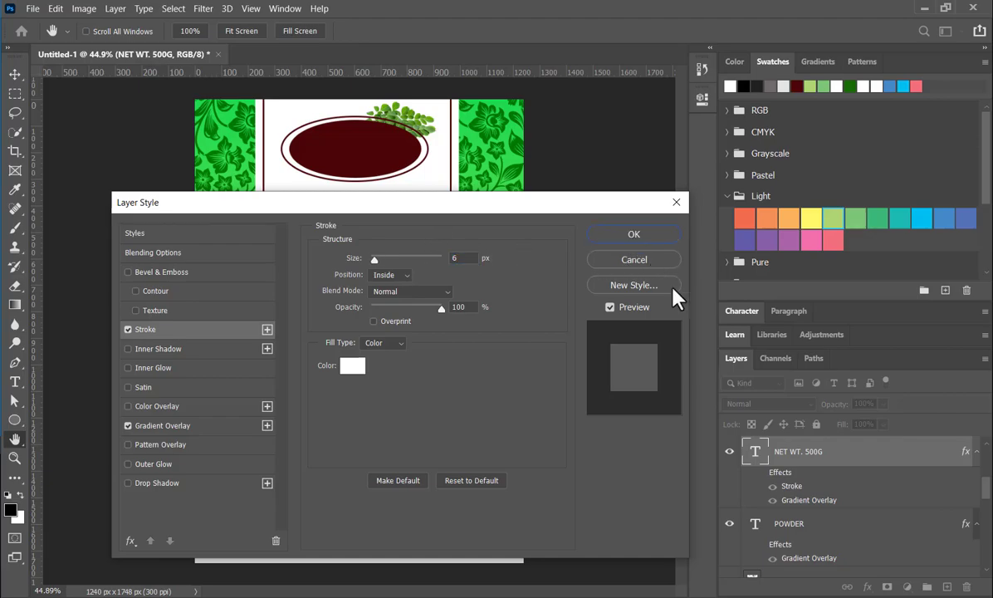
key(Return)
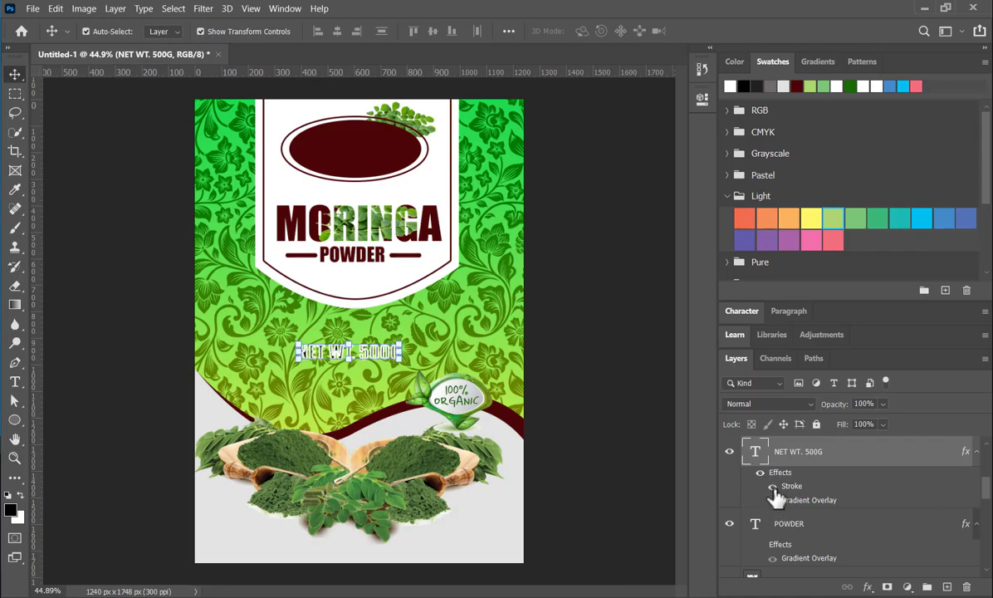
- Change the stroke position of the NET WT. 500G text to Outside, apply it and deselect the layer
double_click(862, 461)
drag(381, 211, 824, 166)
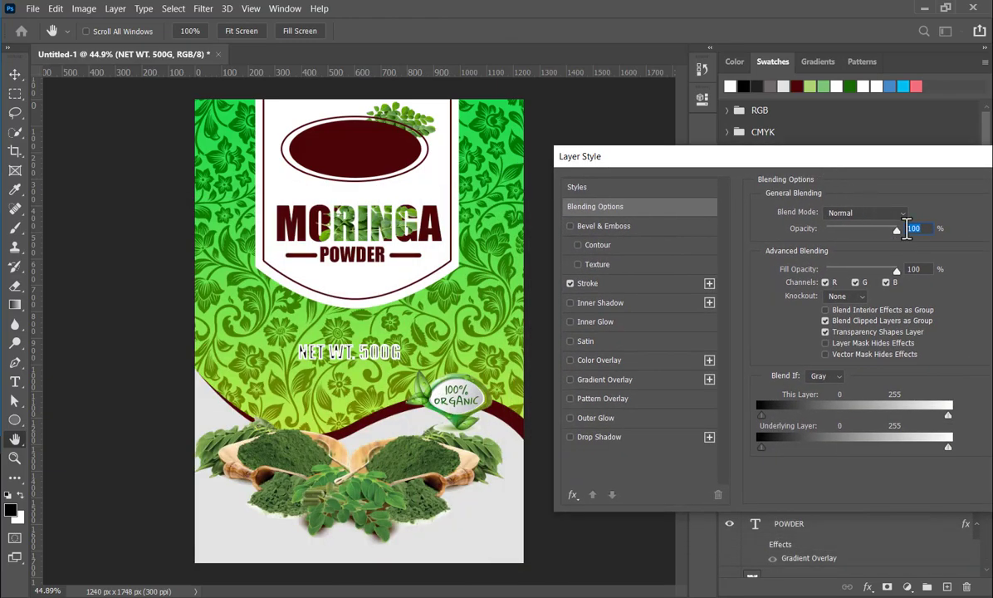
click(627, 289)
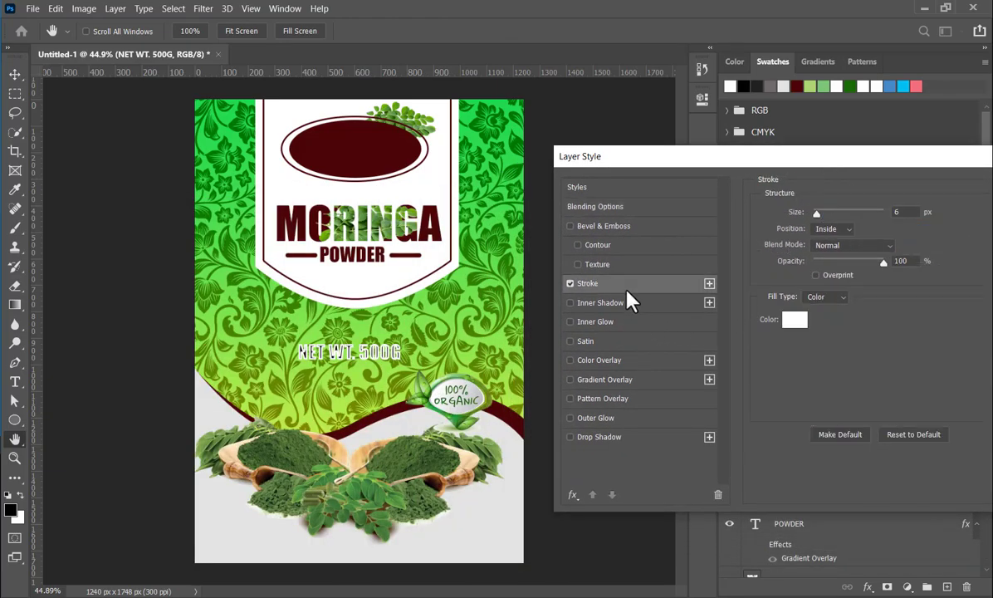
click(848, 230)
click(847, 241)
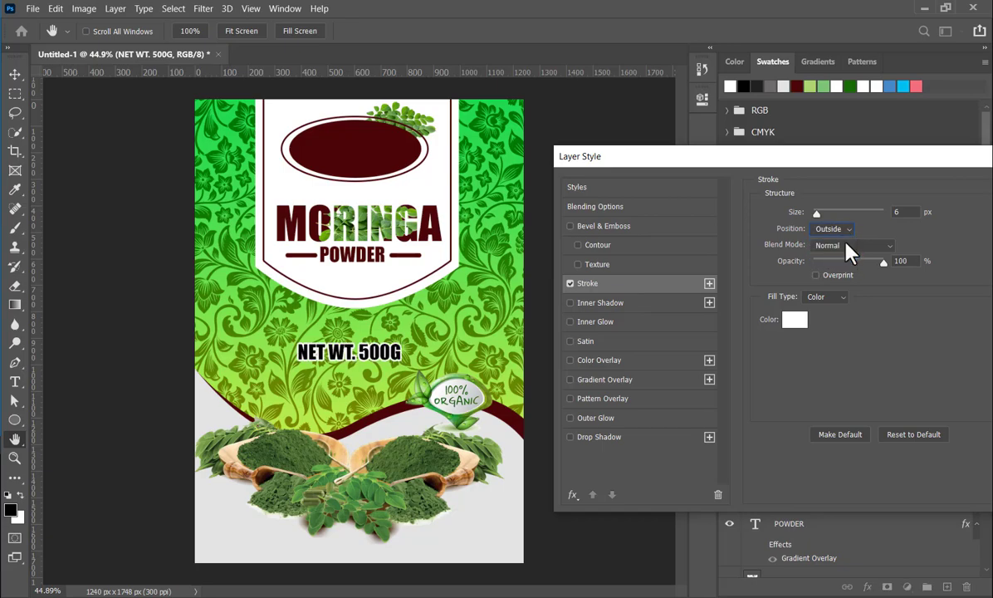
drag(815, 164, 568, 176)
click(833, 204)
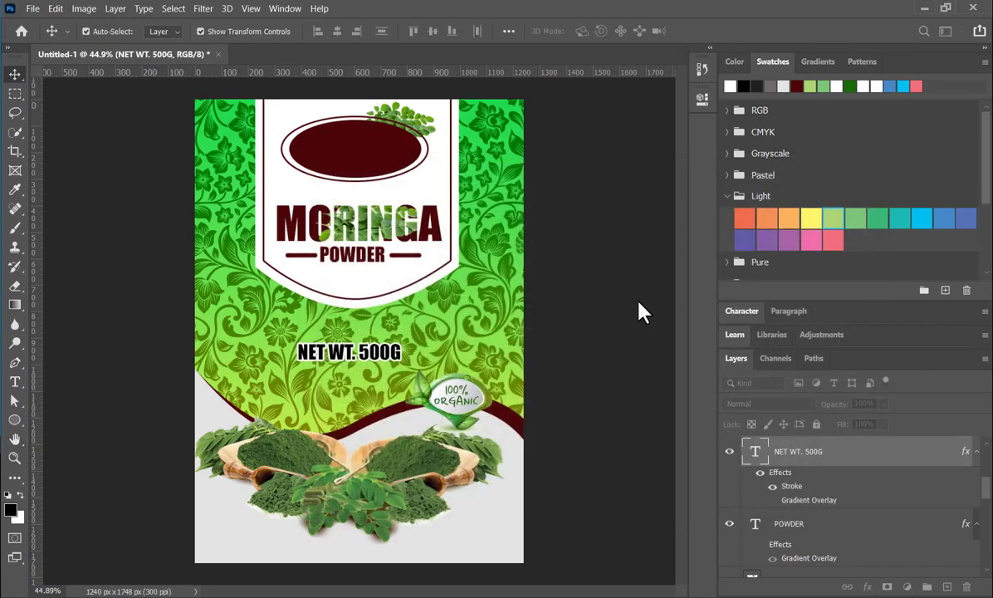
click(559, 353)
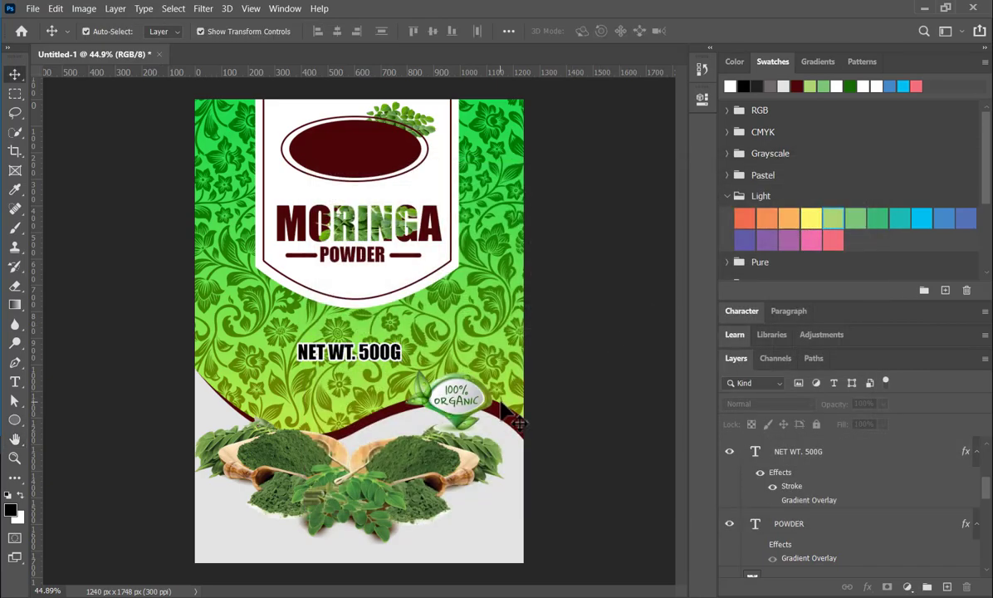
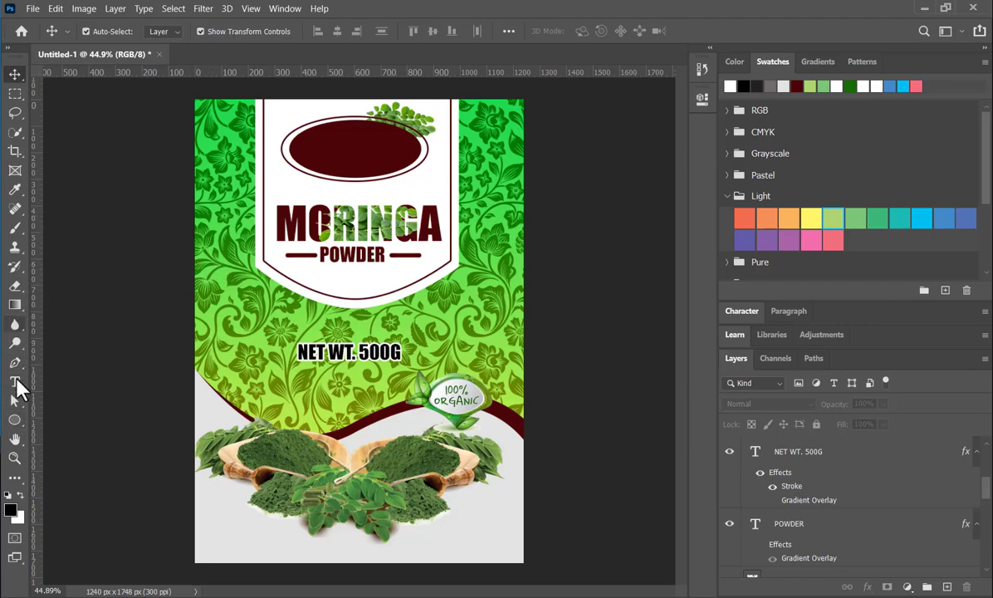
- Draw a rectangle frame about 1187 by 1666 px just inside the label edges, with no fill and a 6 px white stroke
click(17, 419)
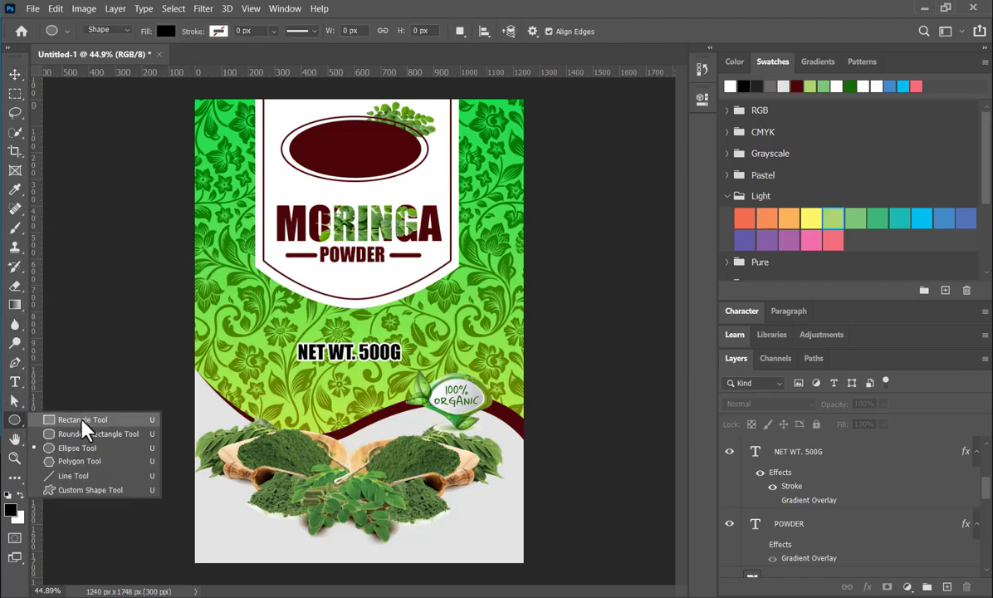
click(57, 420)
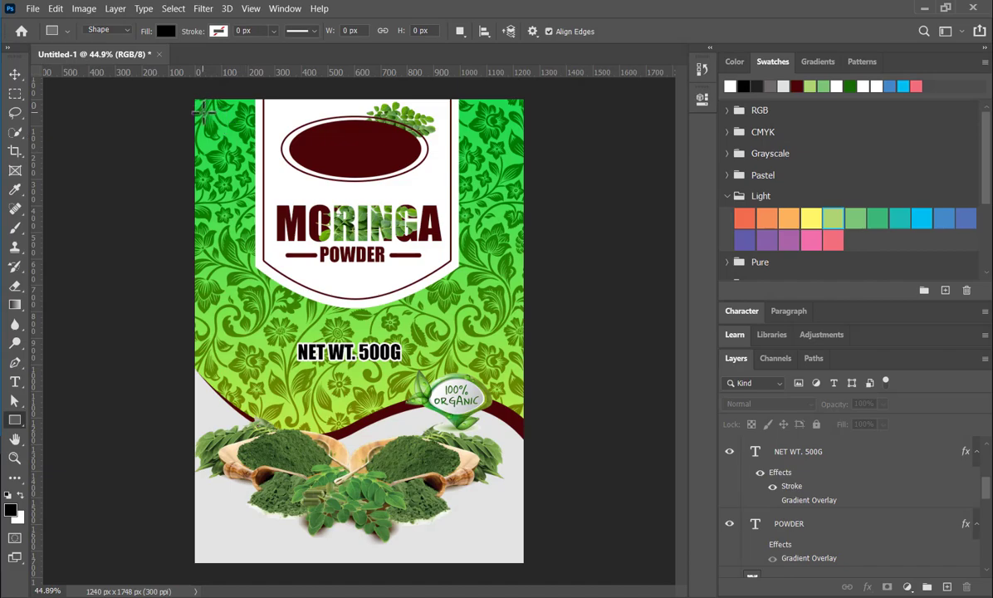
click(165, 32)
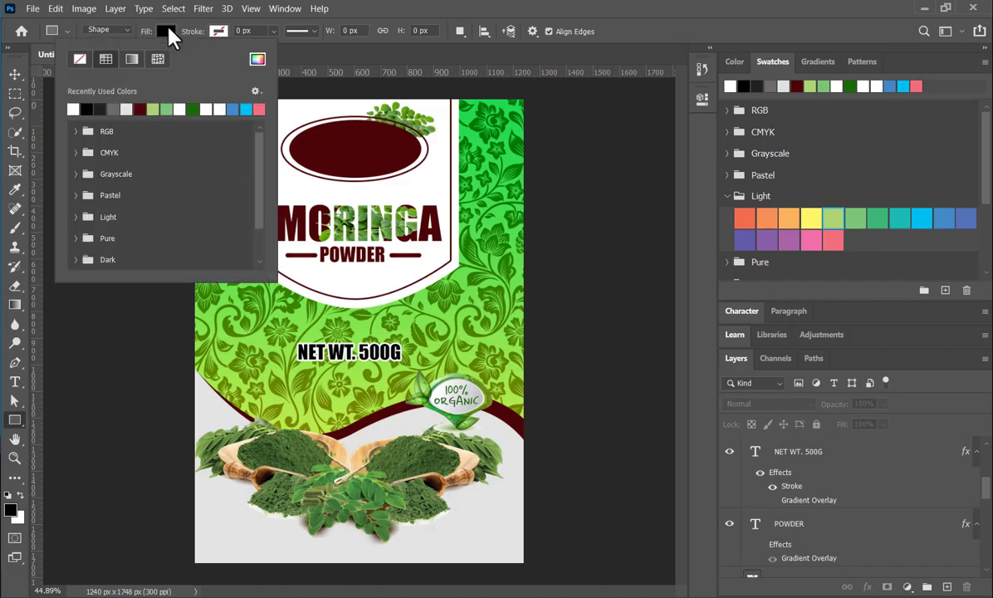
click(80, 59)
click(219, 33)
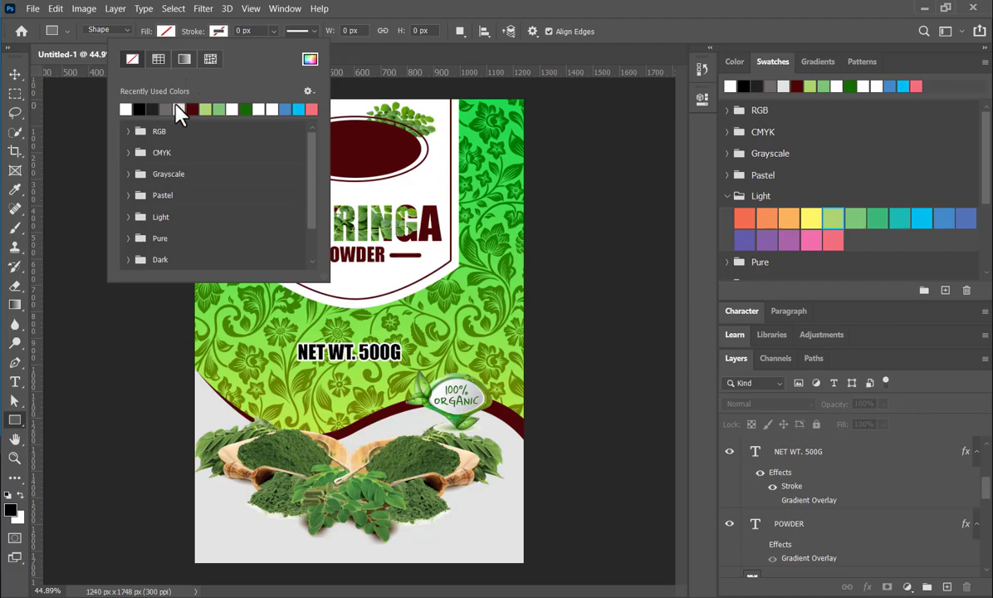
click(138, 109)
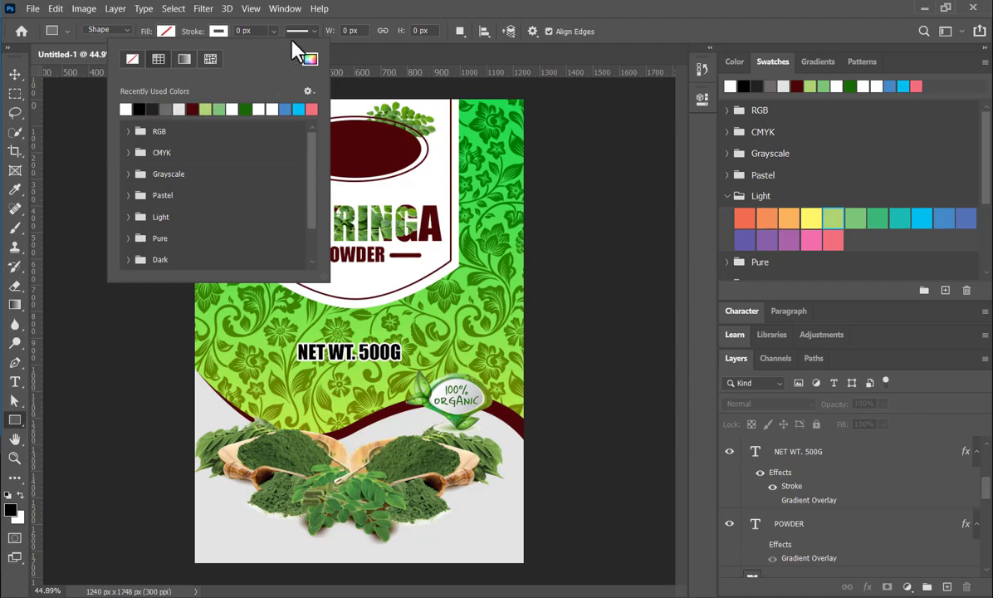
click(257, 31)
click(249, 31)
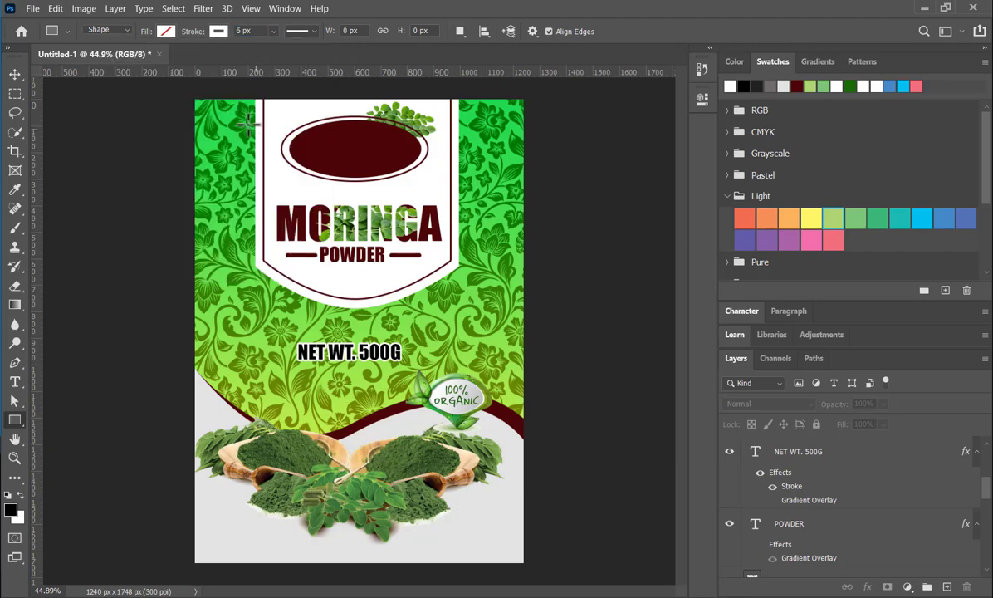
drag(200, 111, 515, 550)
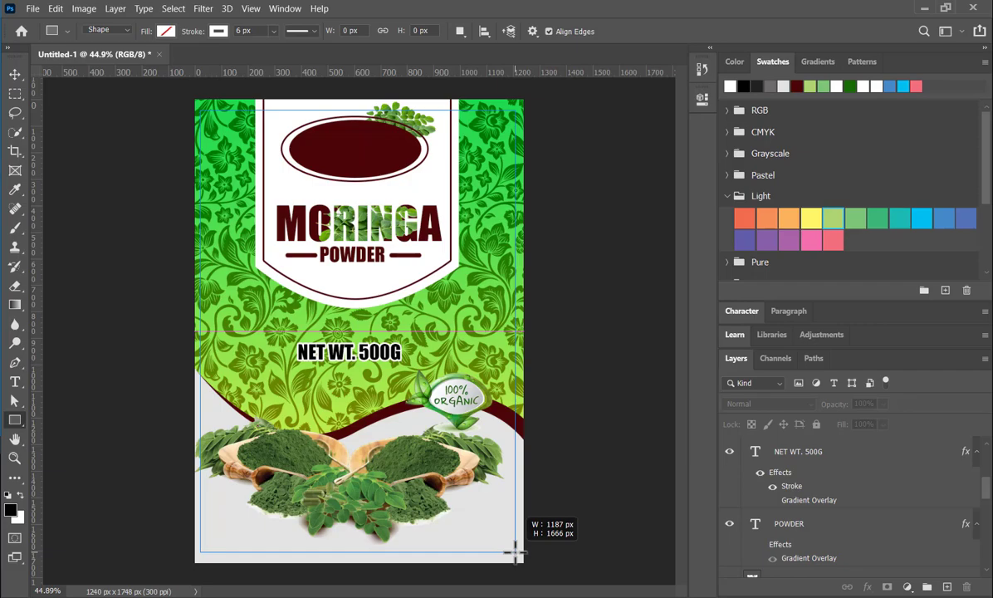
drag(515, 551, 515, 551)
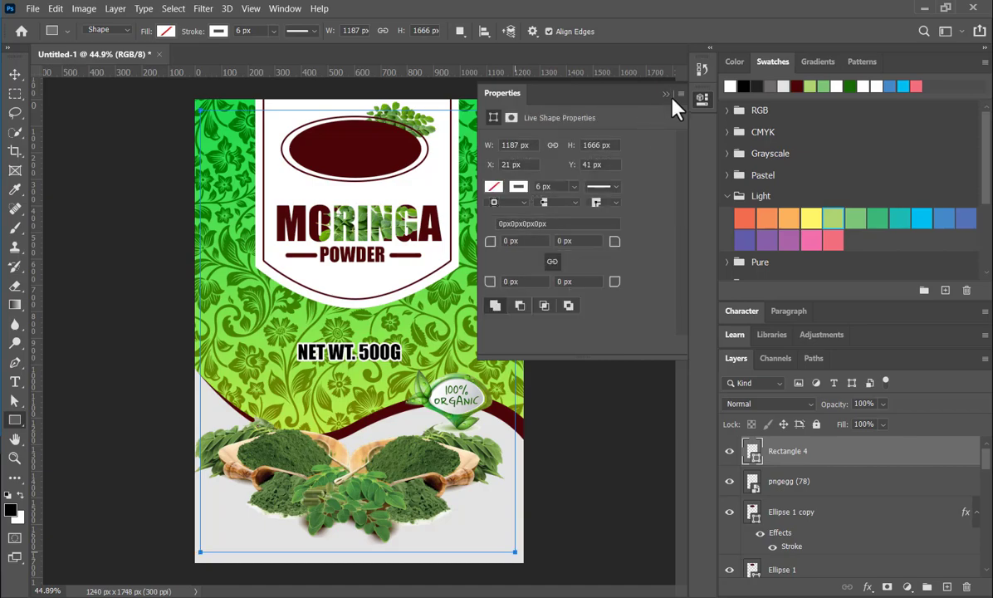
click(666, 93)
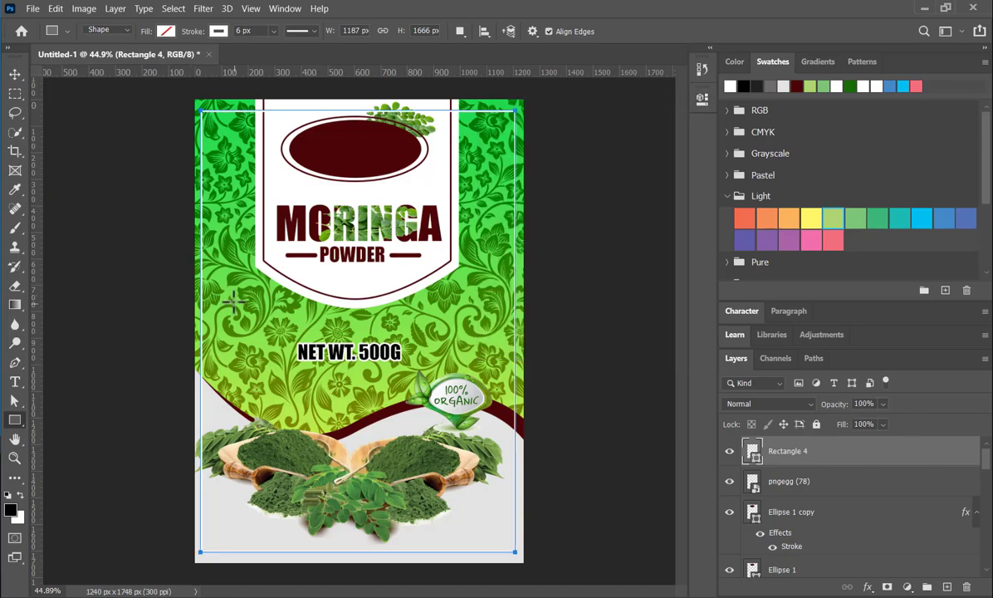
- Scale the white rectangle frame proportionally to 98.69% about its right edge, apply the transform and deselect it
click(15, 75)
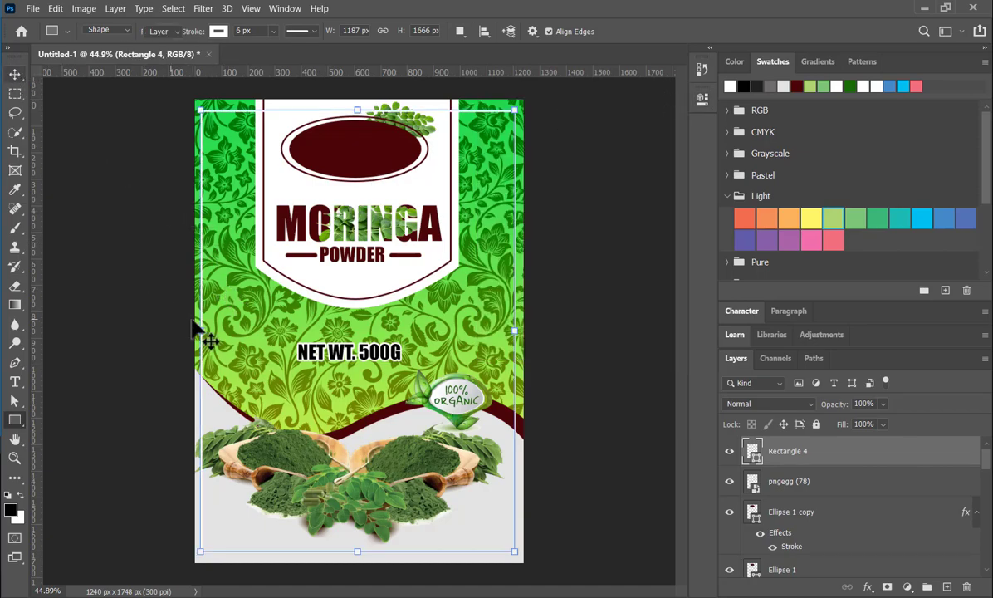
key(ctrl+t)
drag(202, 331, 204, 330)
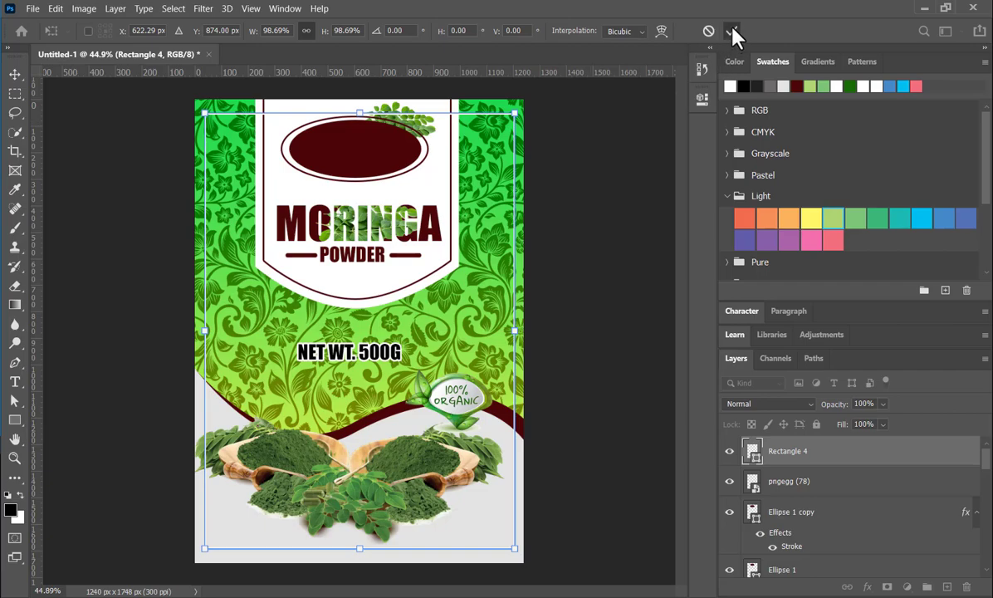
click(602, 223)
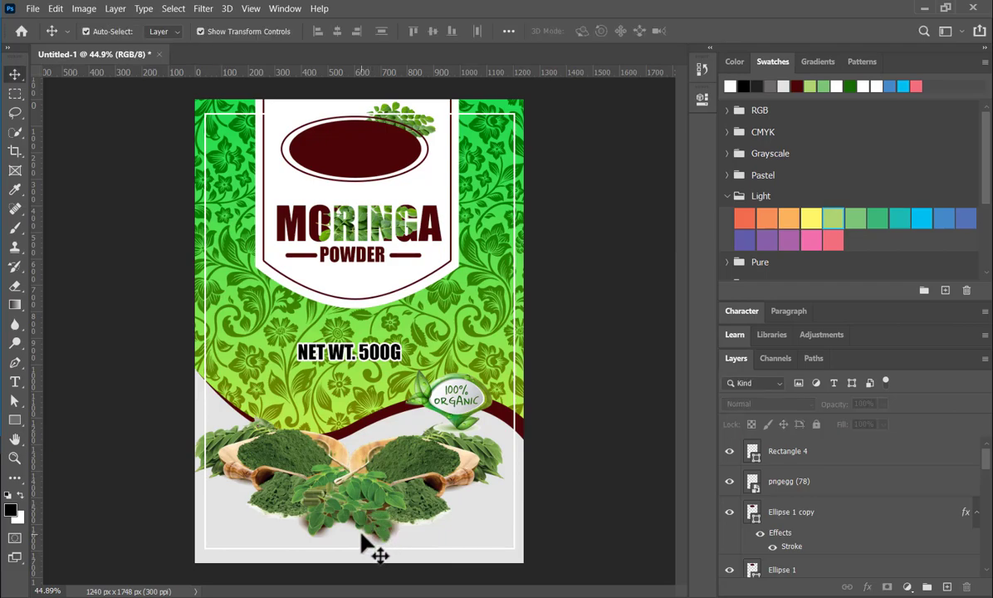
- Duplicate the Rectangle 4 frame layer in place
click(521, 445)
click(541, 347)
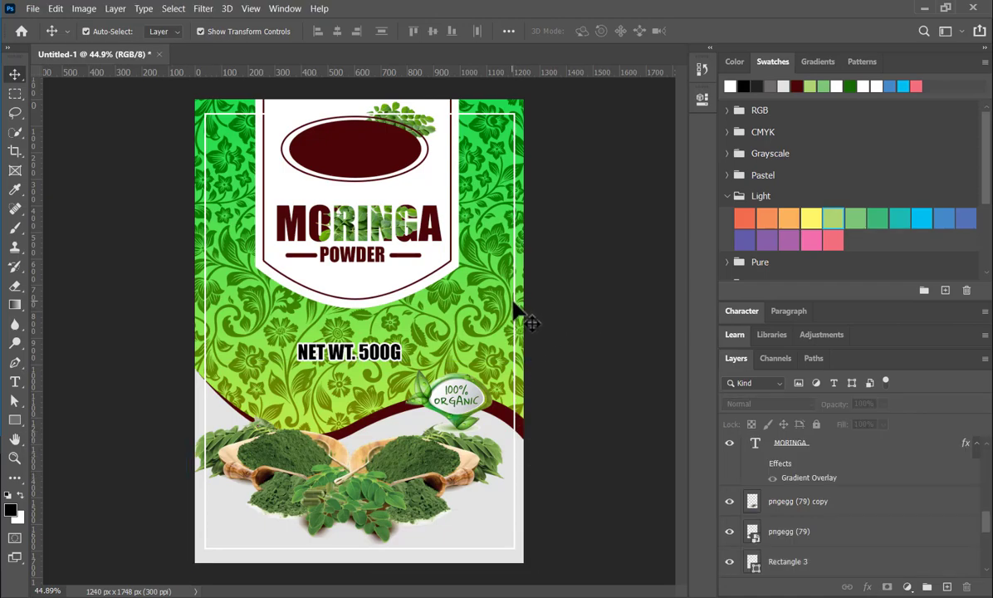
click(516, 306)
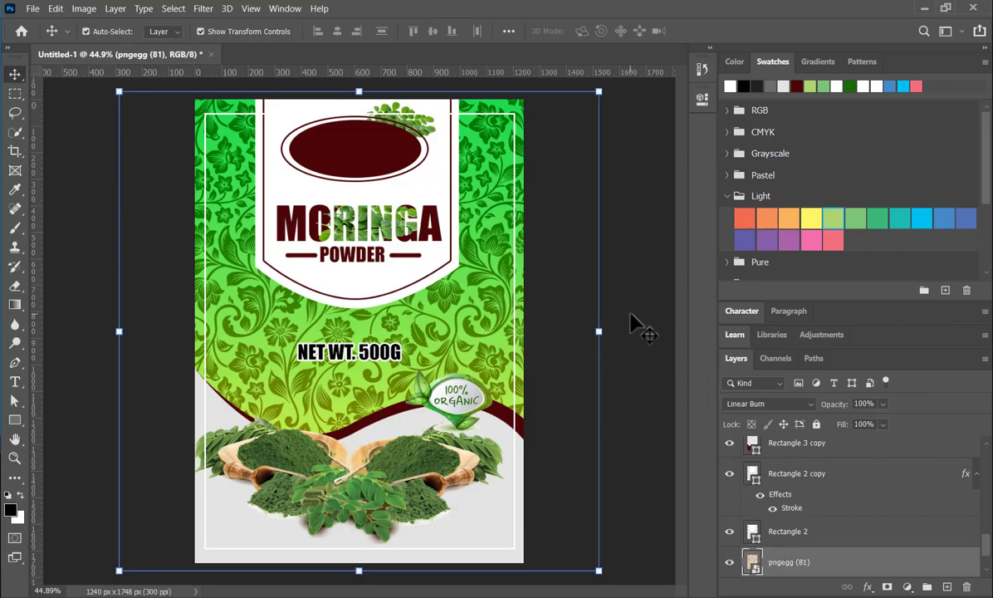
click(624, 319)
scroll(851, 488, up, 10)
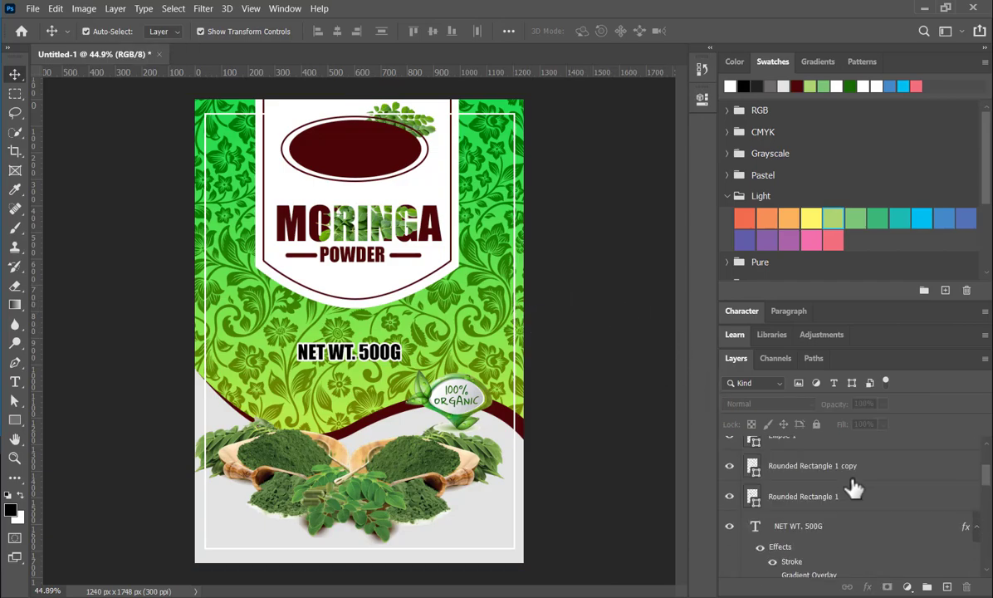
click(848, 456)
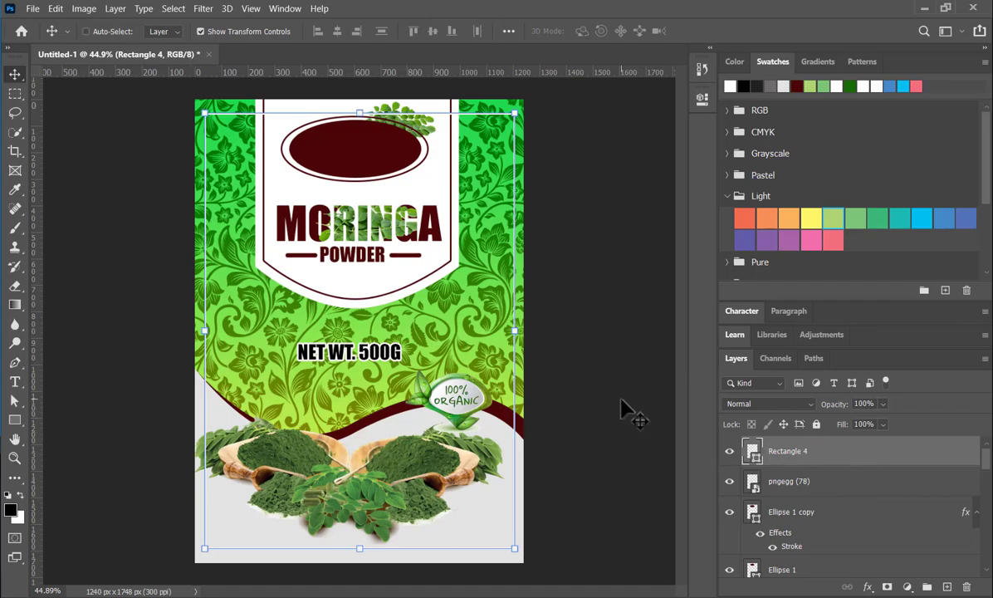
key(ctrl+j)
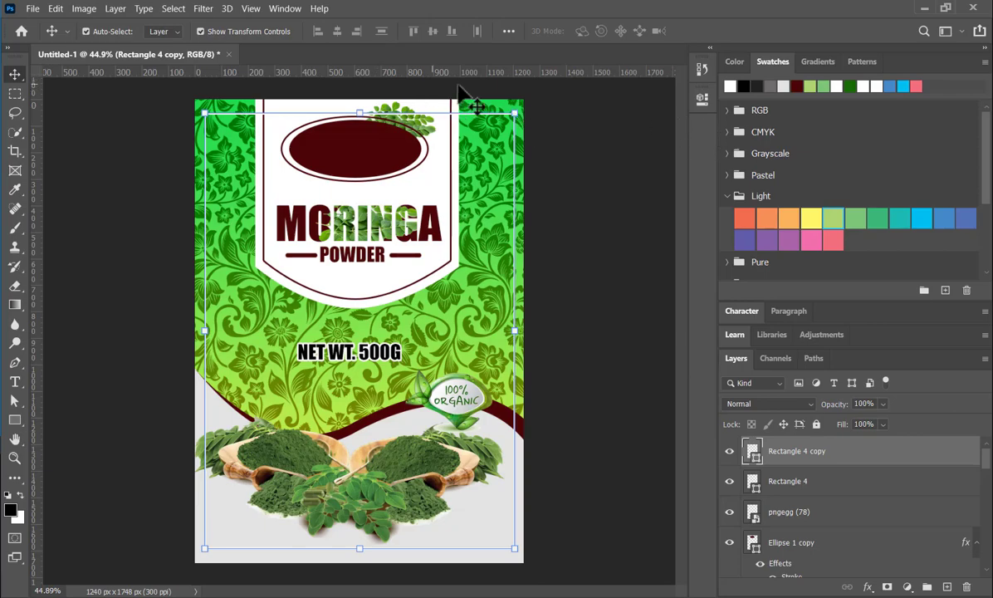
- Change the stroke colour of the duplicated rectangle frame to dark green and deselect it
click(707, 102)
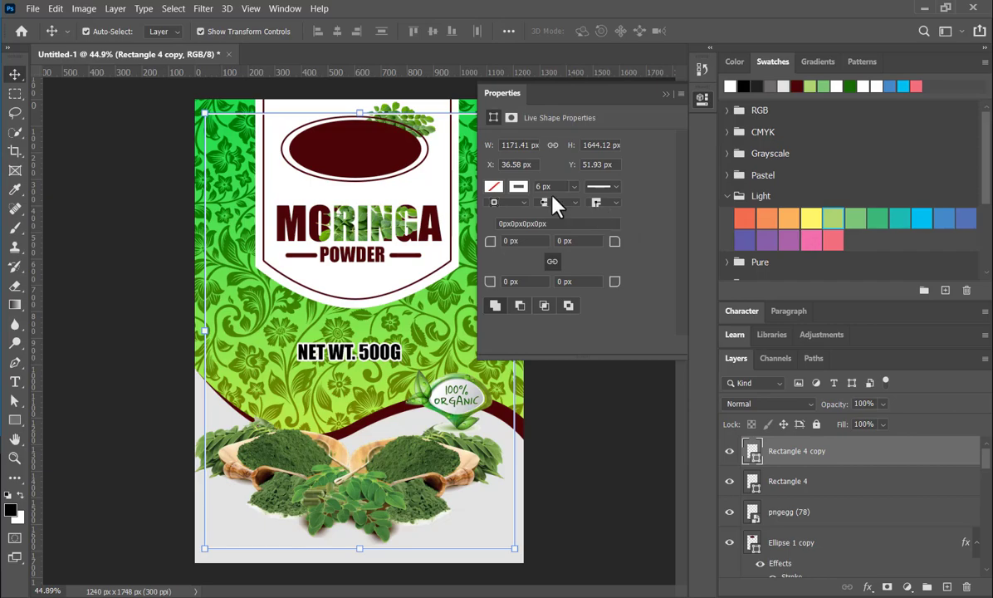
click(519, 187)
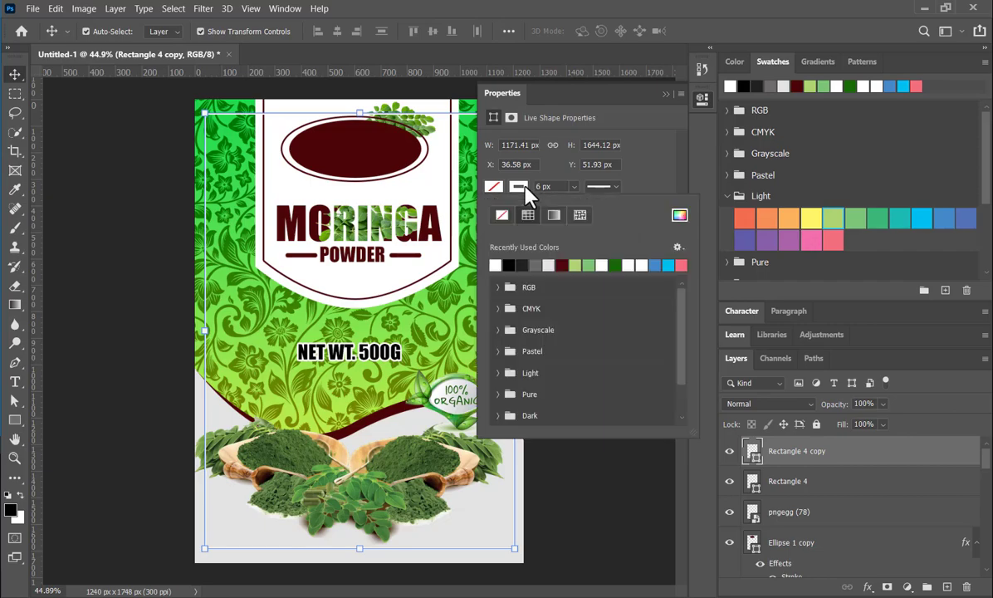
click(617, 264)
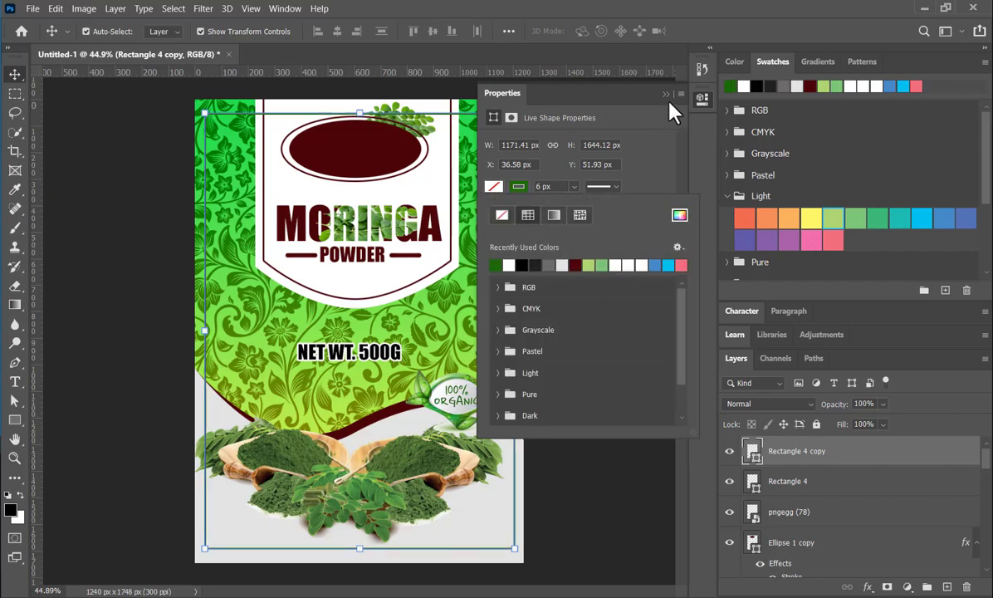
click(654, 125)
click(666, 95)
click(632, 342)
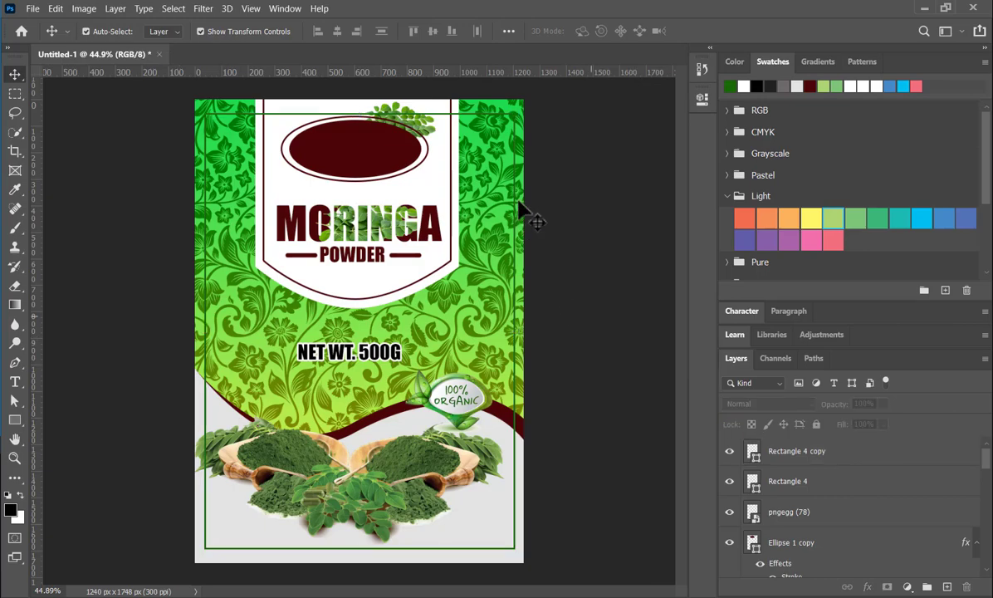
- Add a layer mask to Rectangle 4 copy and set the Gradient tool to the Basics black-to-transparent preset
click(800, 488)
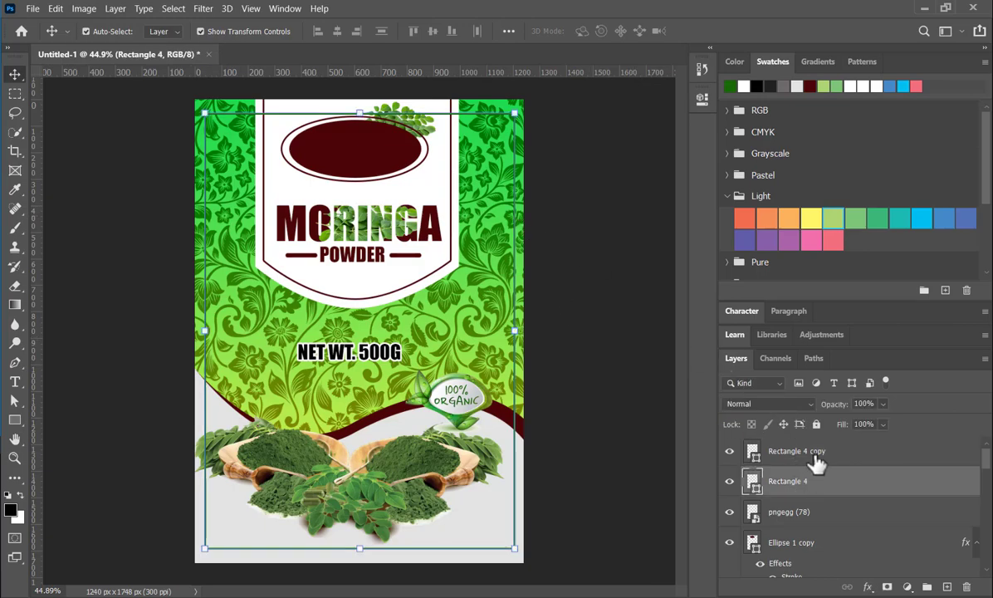
click(816, 456)
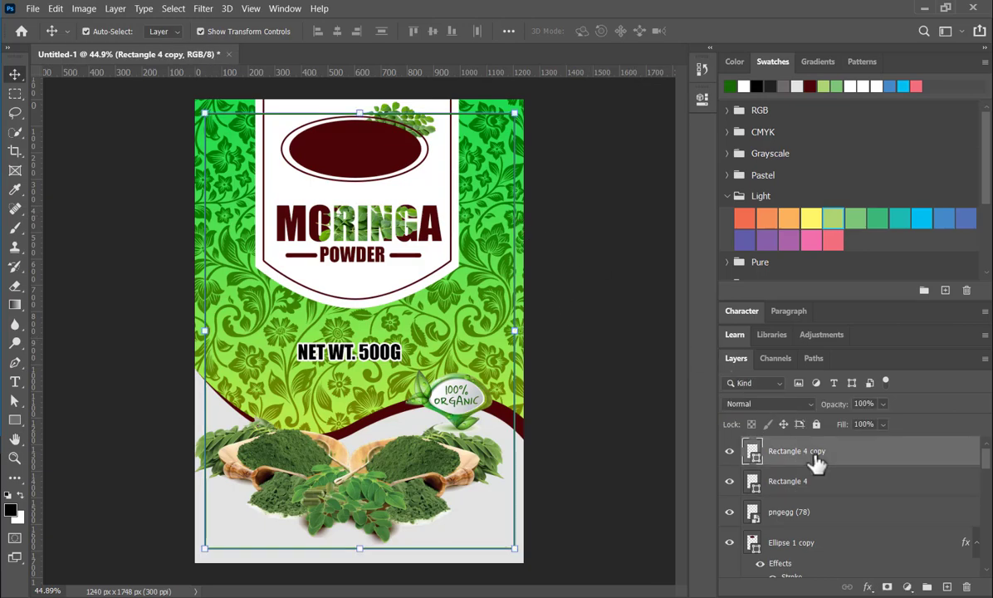
click(886, 587)
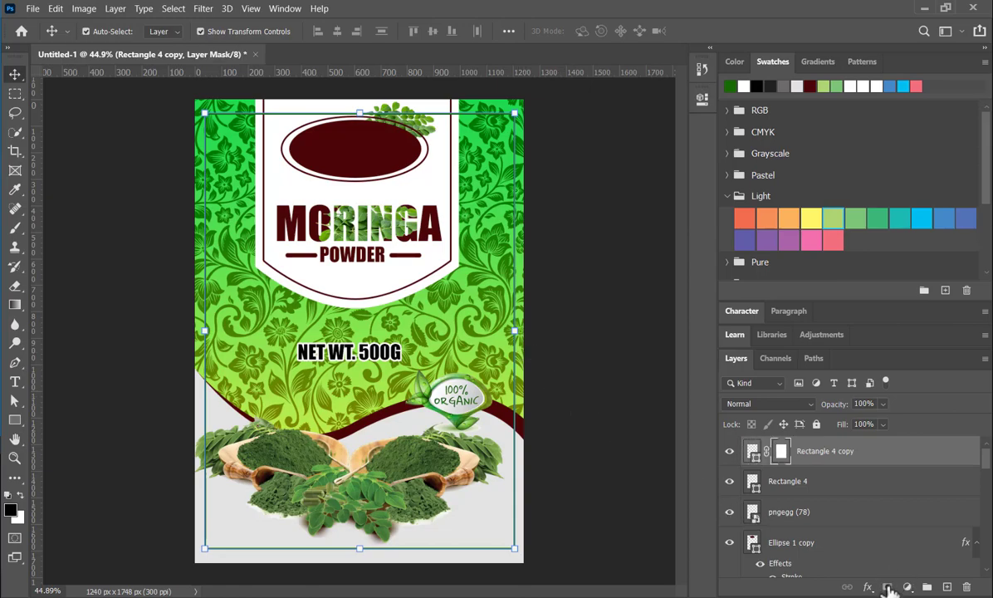
click(14, 305)
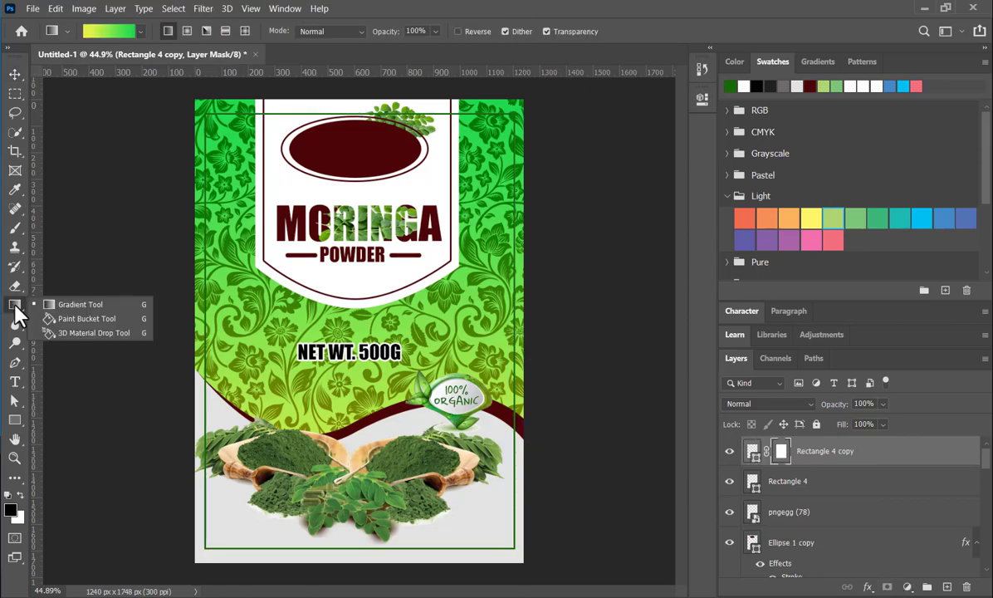
click(141, 33)
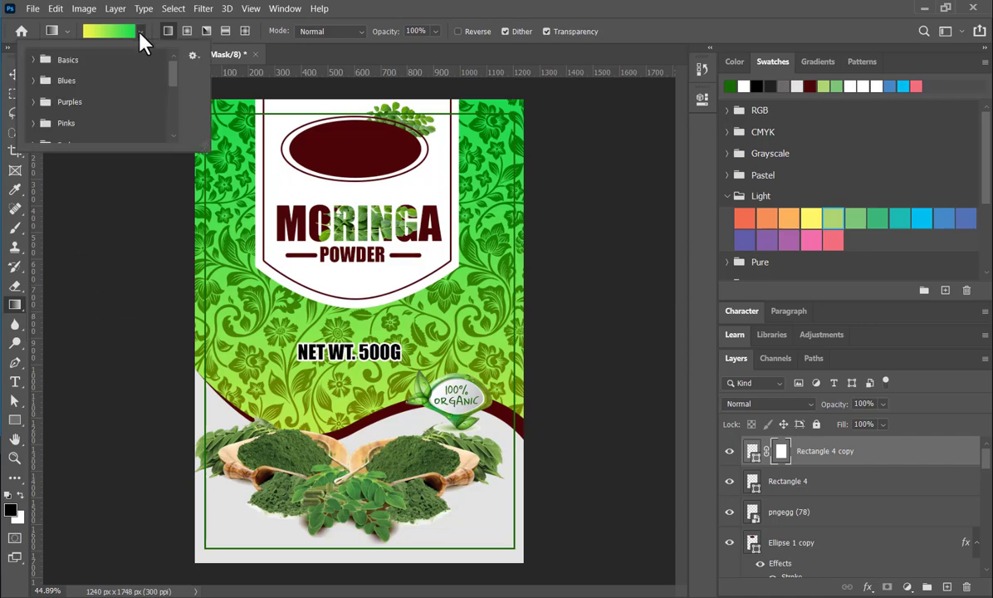
click(33, 60)
click(75, 80)
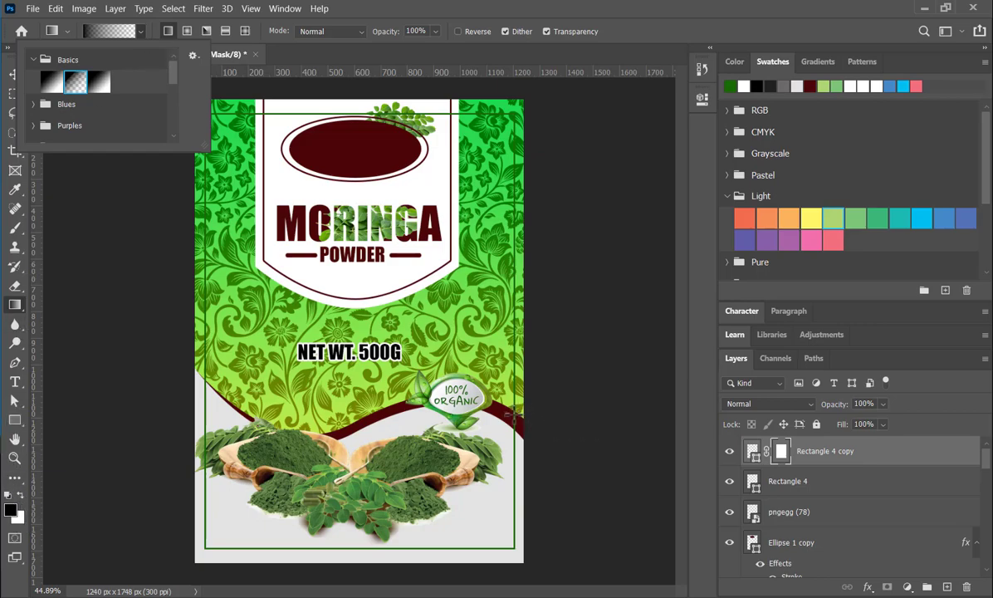
drag(514, 418, 515, 352)
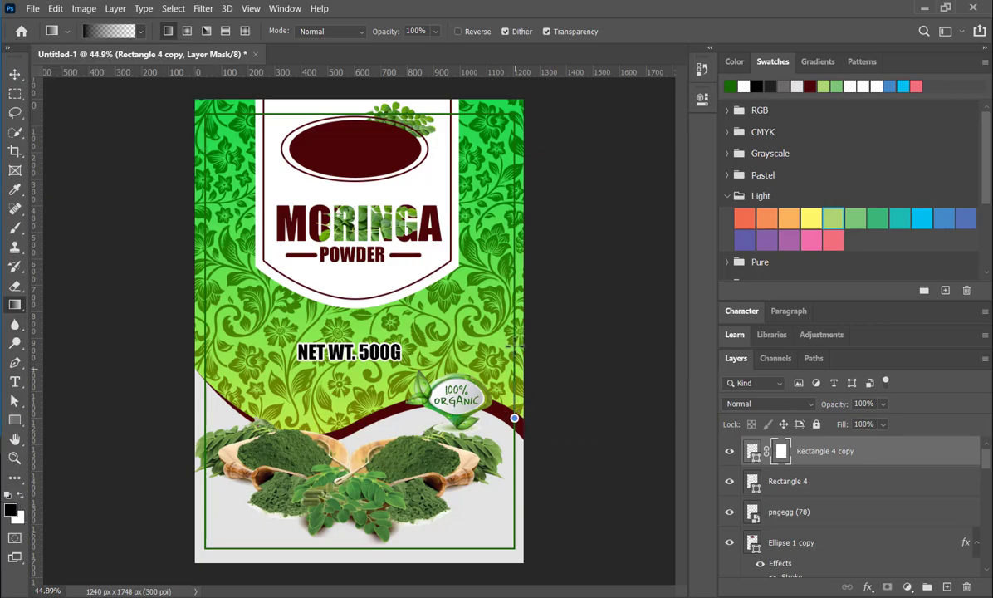
drag(516, 311, 516, 310)
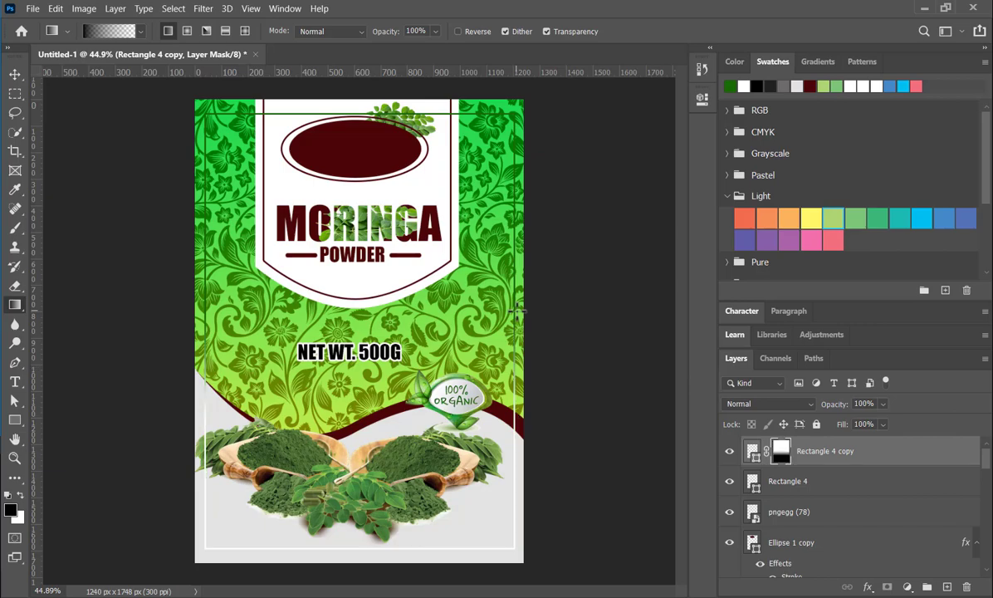
key(ctrl+z)
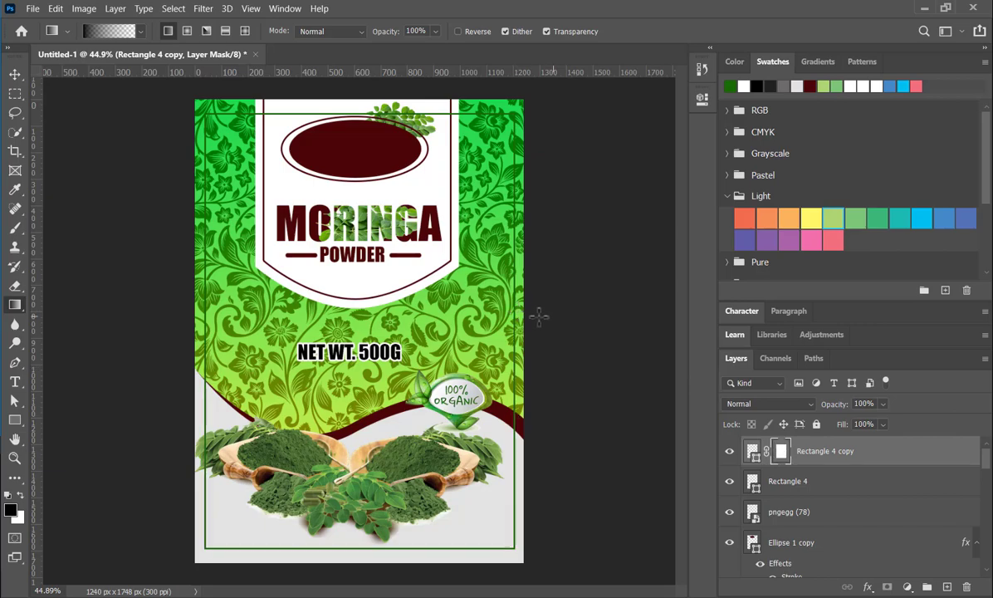
- Hide the upper part of the green frame with a downward gradient on its mask, ending just above the wave, and deselect the layer
drag(515, 300, 512, 384)
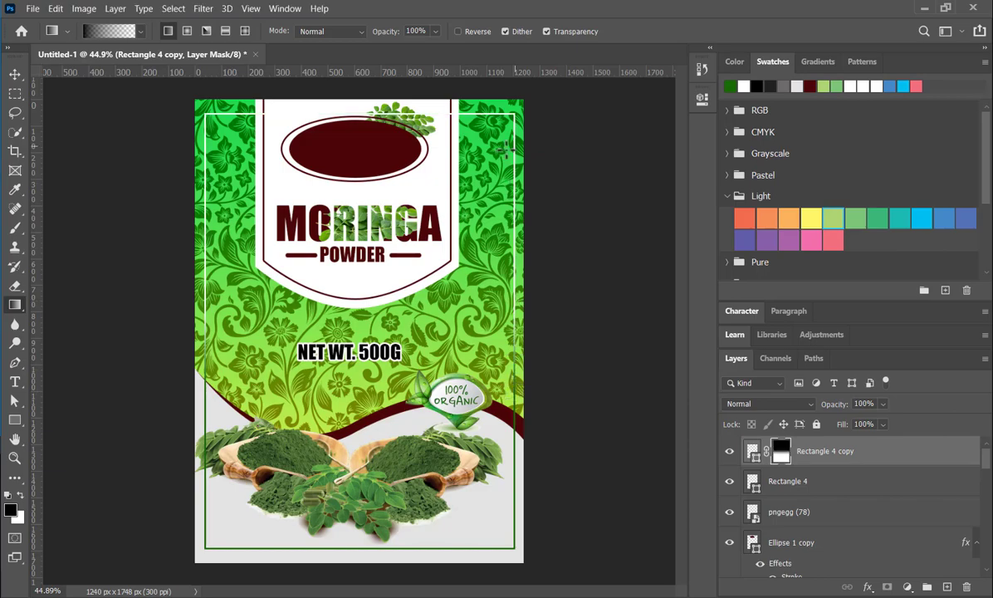
click(14, 74)
click(189, 268)
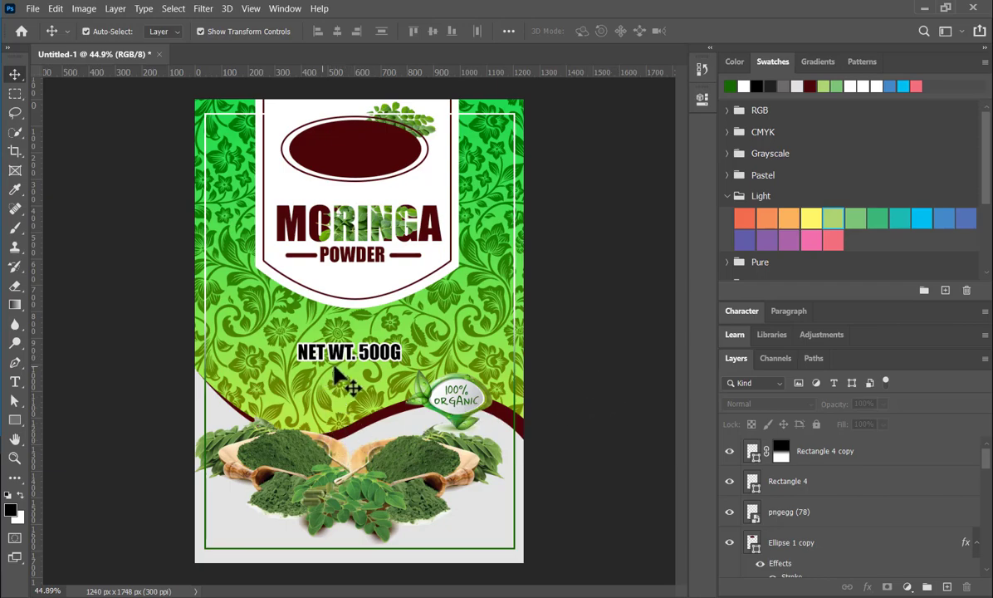
- Draw a rounded rectangle about 409 by 56 px, centred on the bottom edge of the green frame
click(16, 421)
right_click(16, 421)
click(75, 433)
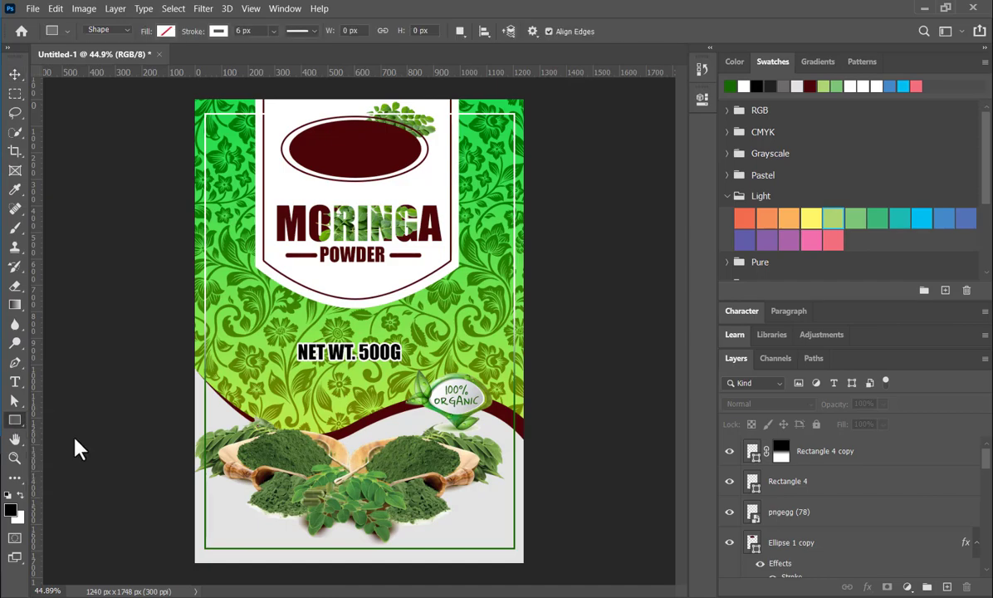
drag(297, 540, 408, 556)
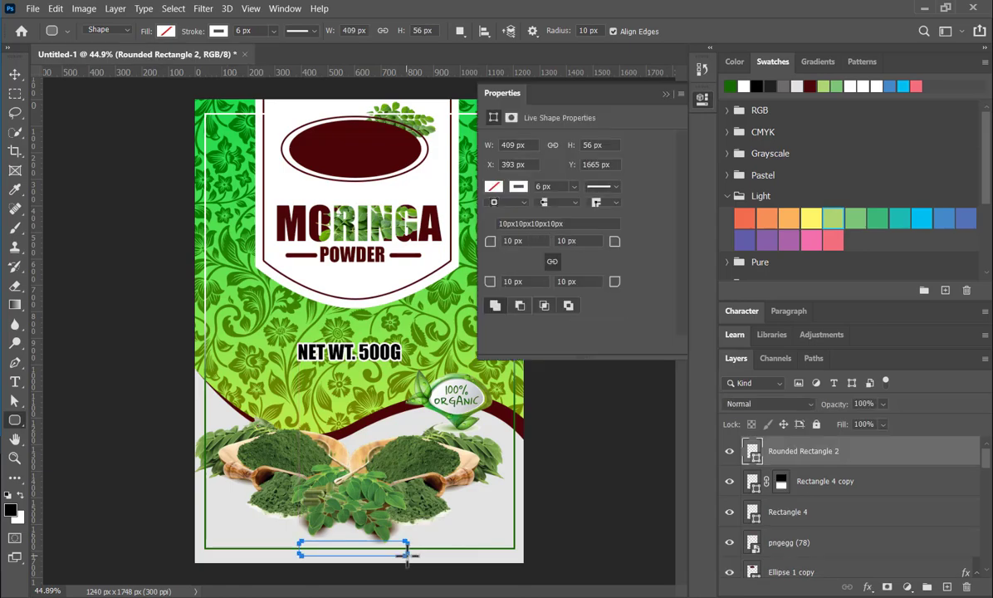
- Fill the rounded rectangle with the recent dark maroon, remove its stroke and deselect it
click(497, 188)
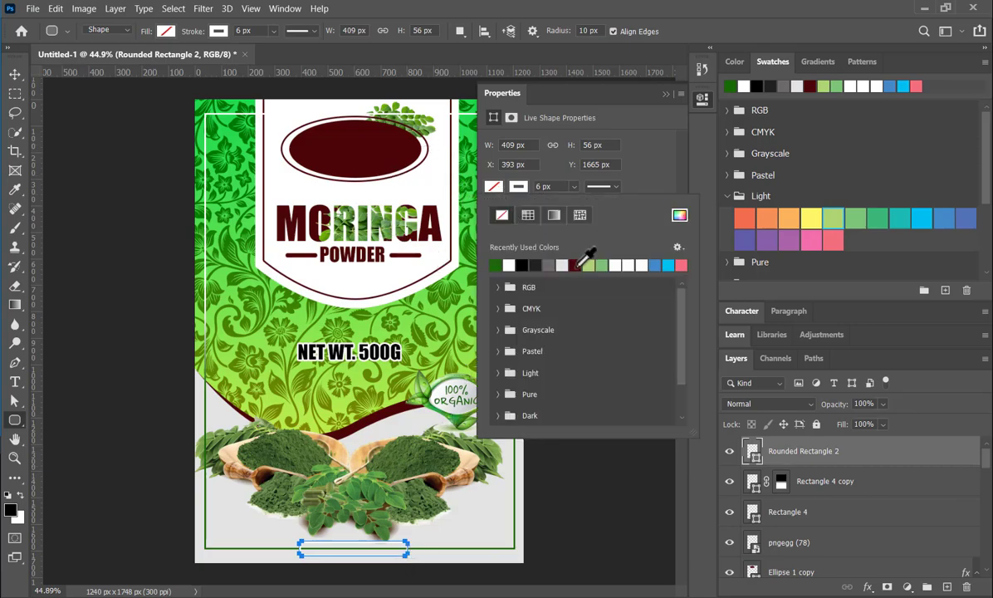
click(576, 264)
click(522, 186)
click(503, 215)
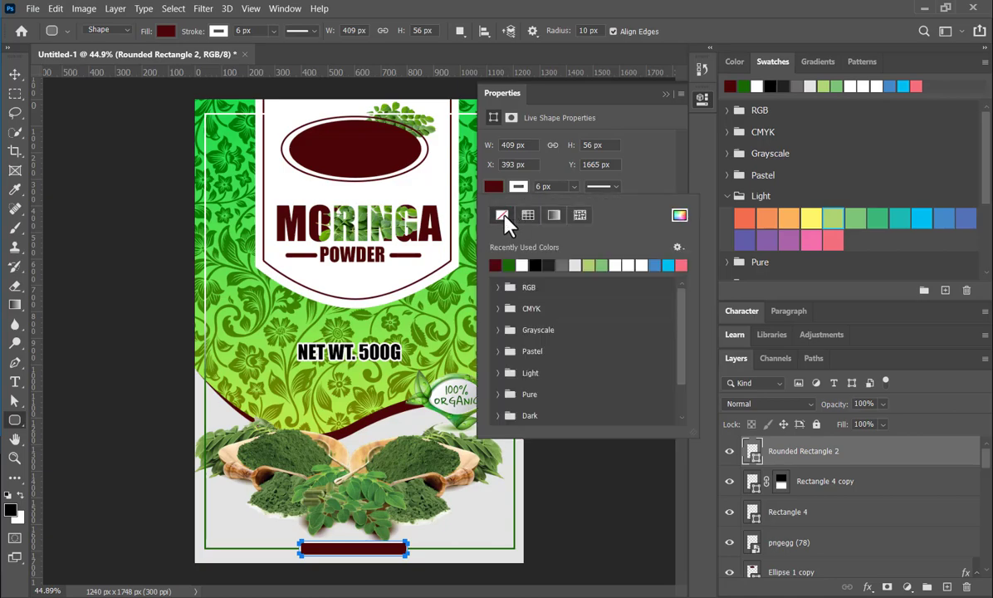
click(665, 98)
click(665, 93)
click(604, 336)
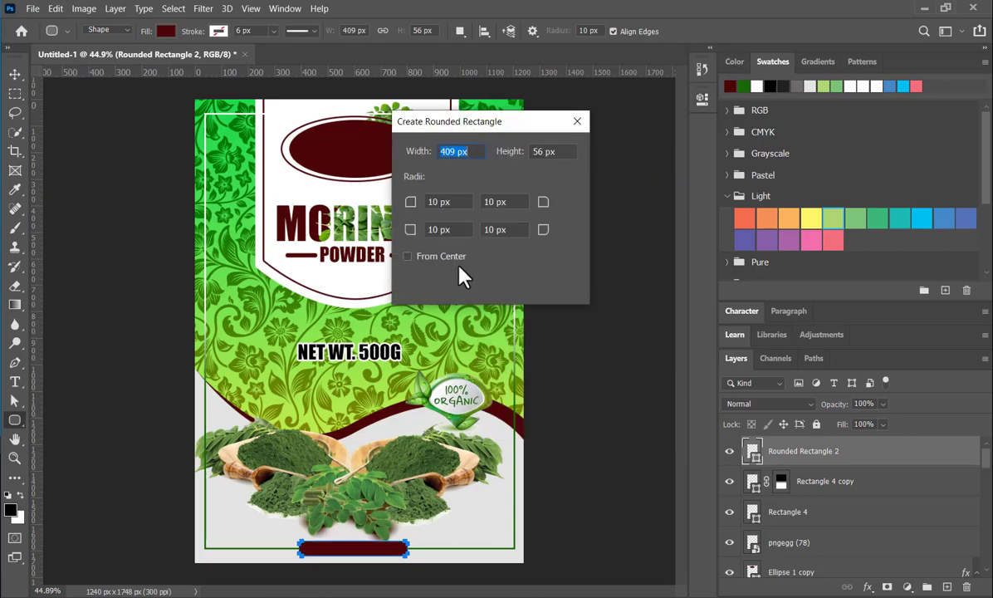
click(566, 121)
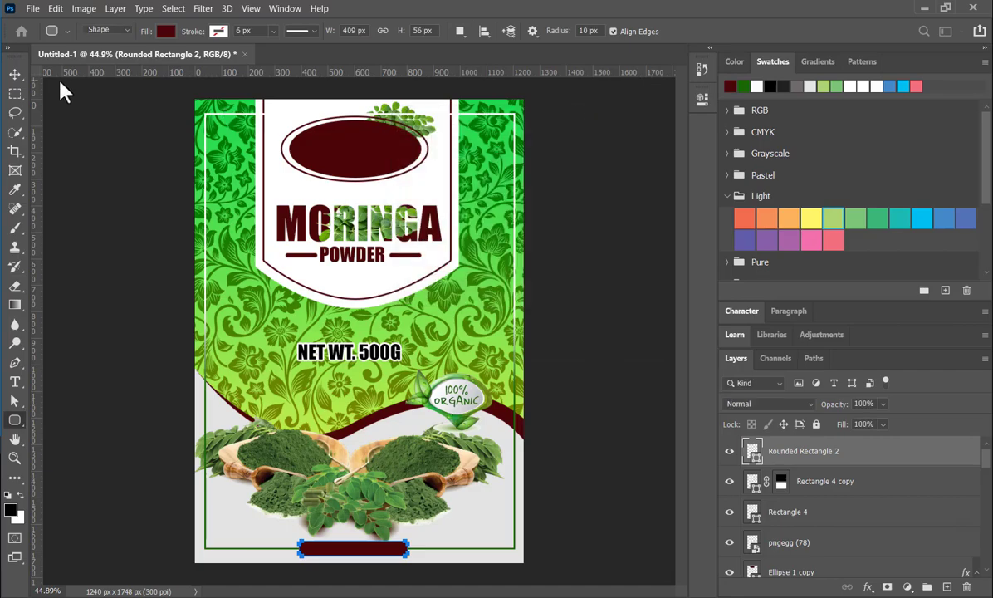
click(15, 73)
click(120, 452)
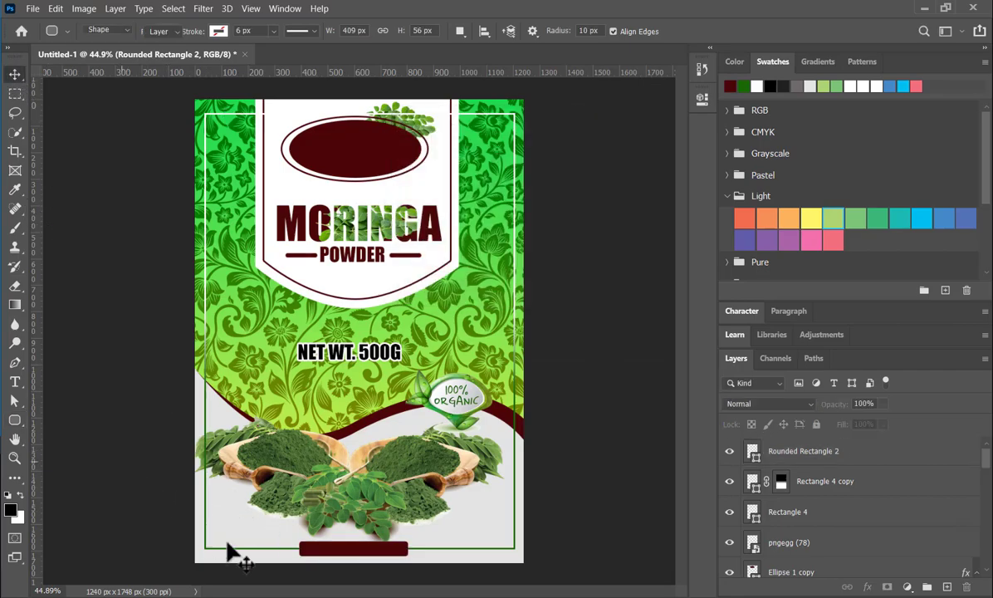
- Duplicate the NET WT. 500G text onto the maroon bar and move the copy's layer above Rounded Rectangle 2
drag(369, 353, 442, 451)
drag(417, 521, 378, 549)
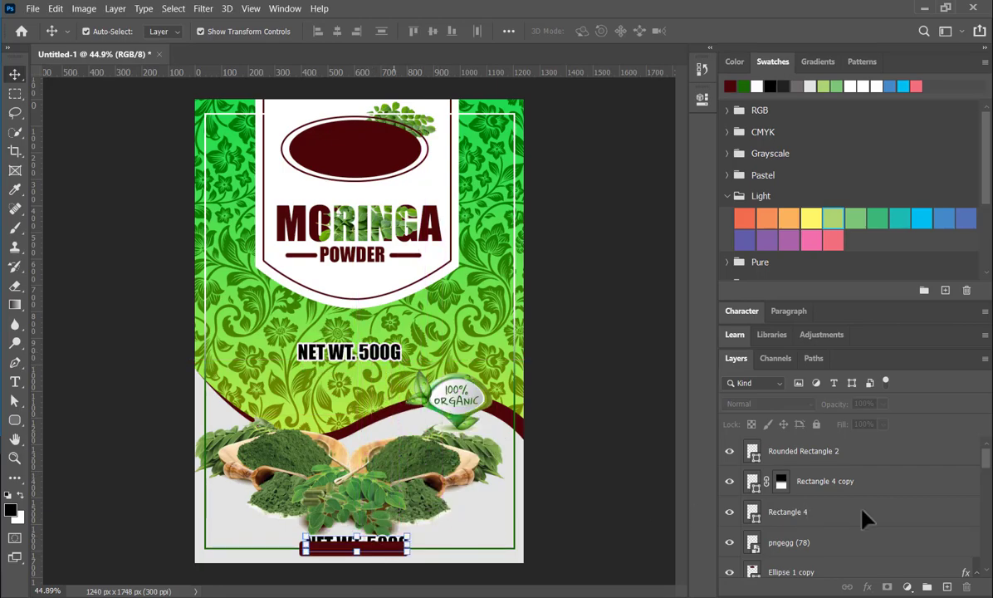
scroll(862, 518, down, 5)
drag(861, 524, 891, 445)
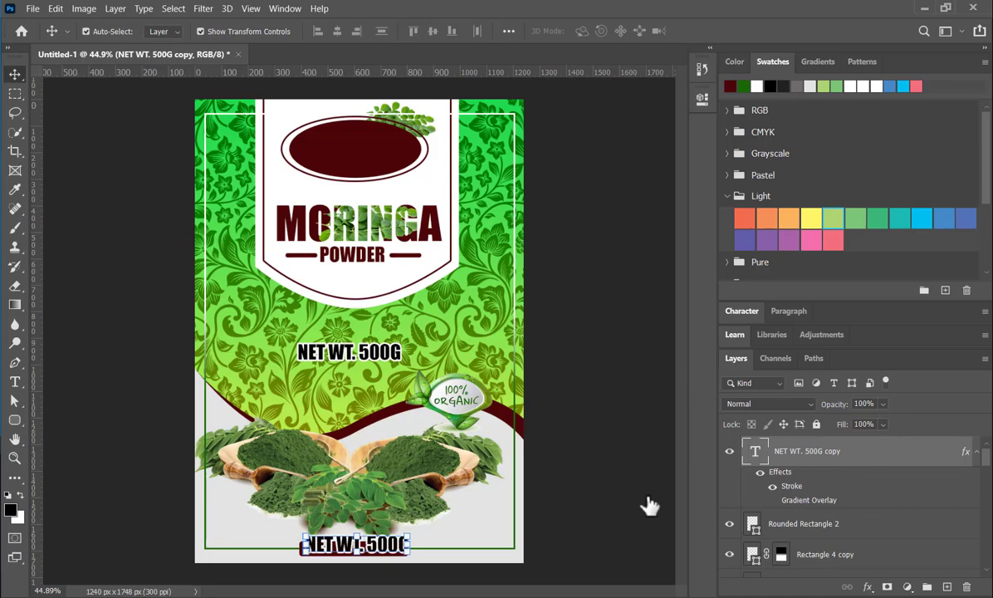
- Replace the copied text on the maroon bar with PREMIUM QUALITY
double_click(378, 556)
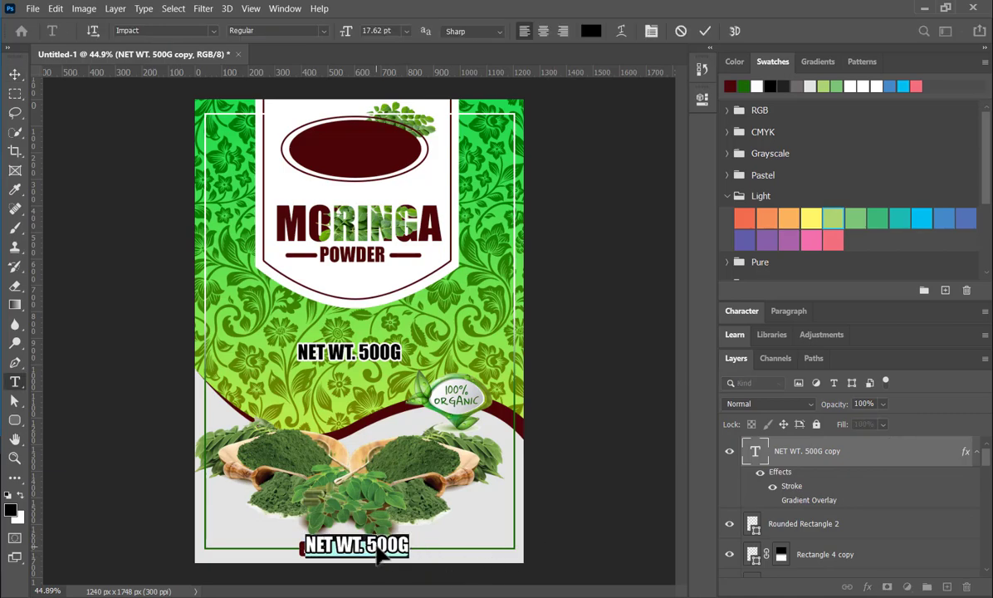
text(P)
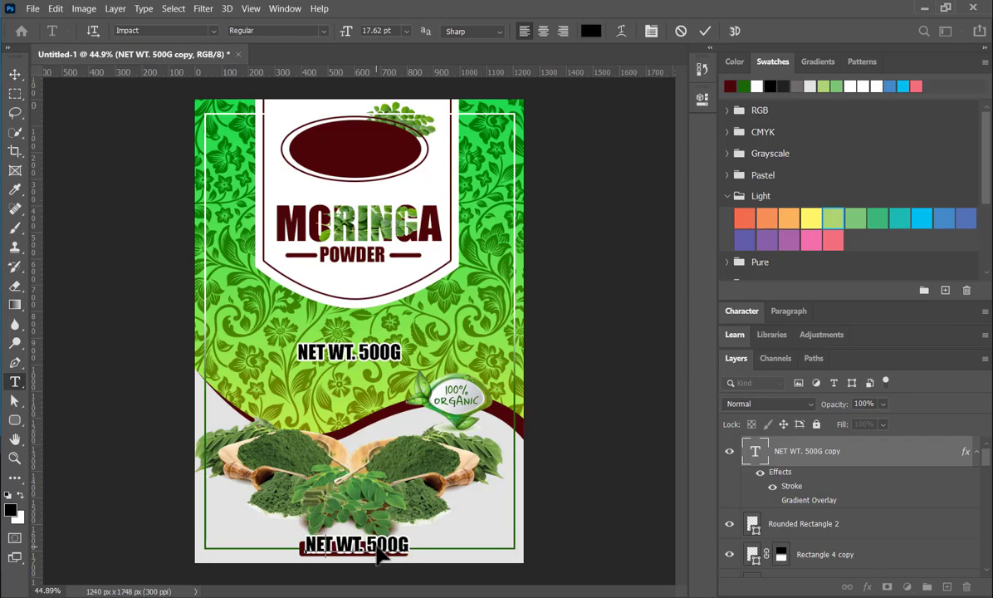
text(REMIUM)
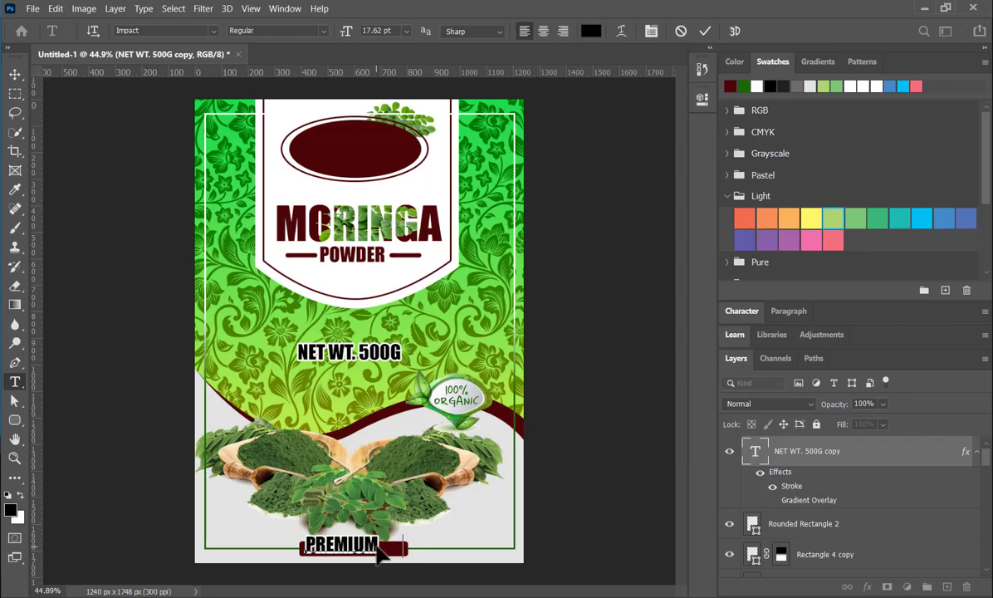
text( QUALITY)
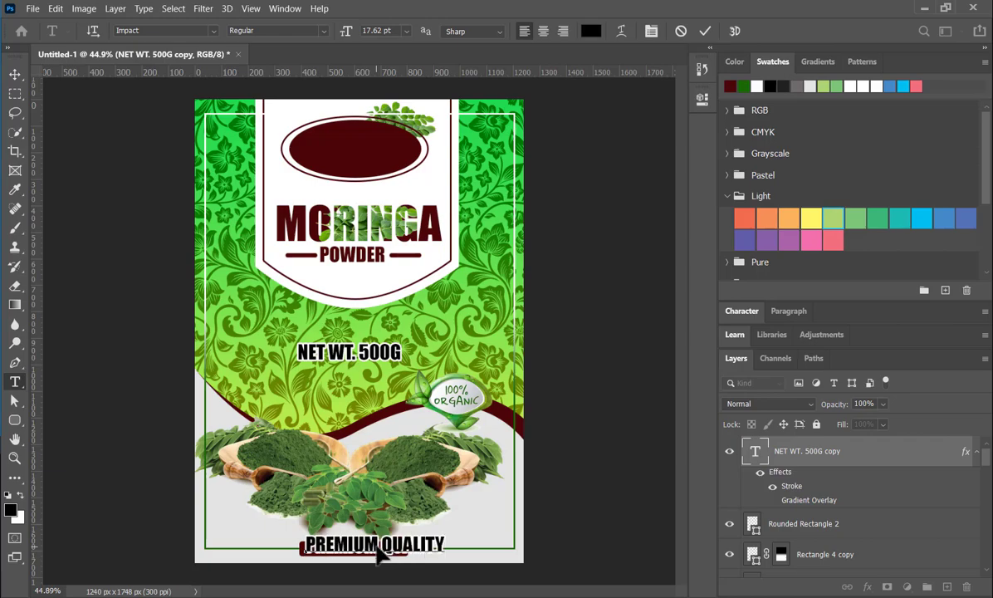
click(16, 74)
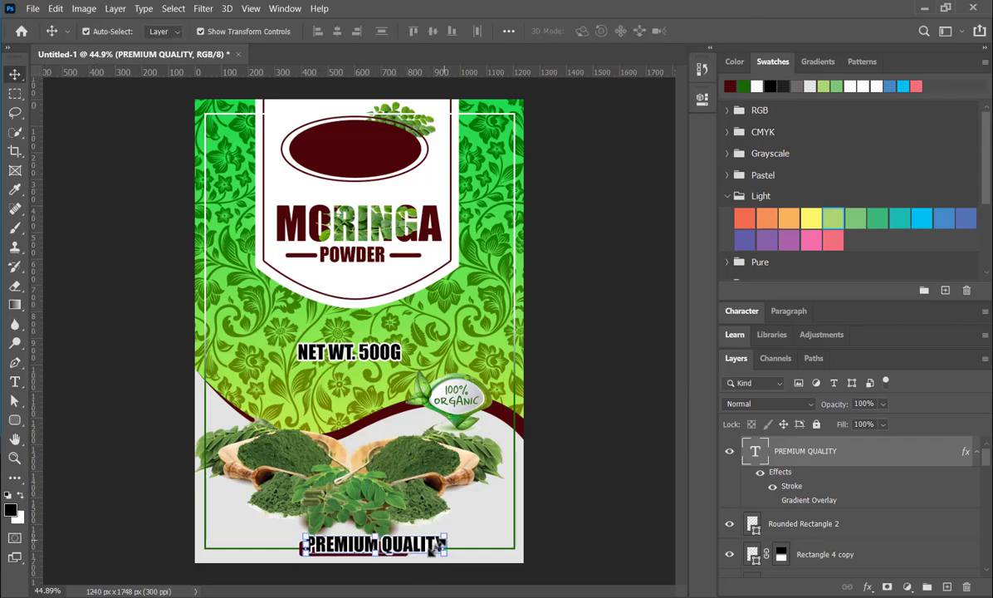
- Scale the PREMIUM QUALITY text down to about 54% and place it inside the maroon bar
scroll(449, 535, up, 6)
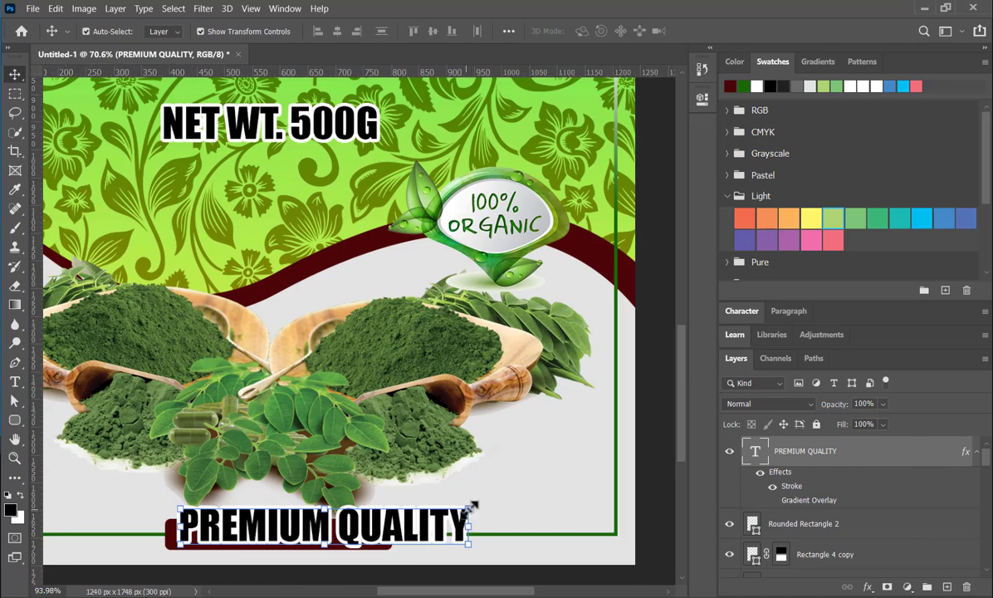
drag(473, 505, 312, 539)
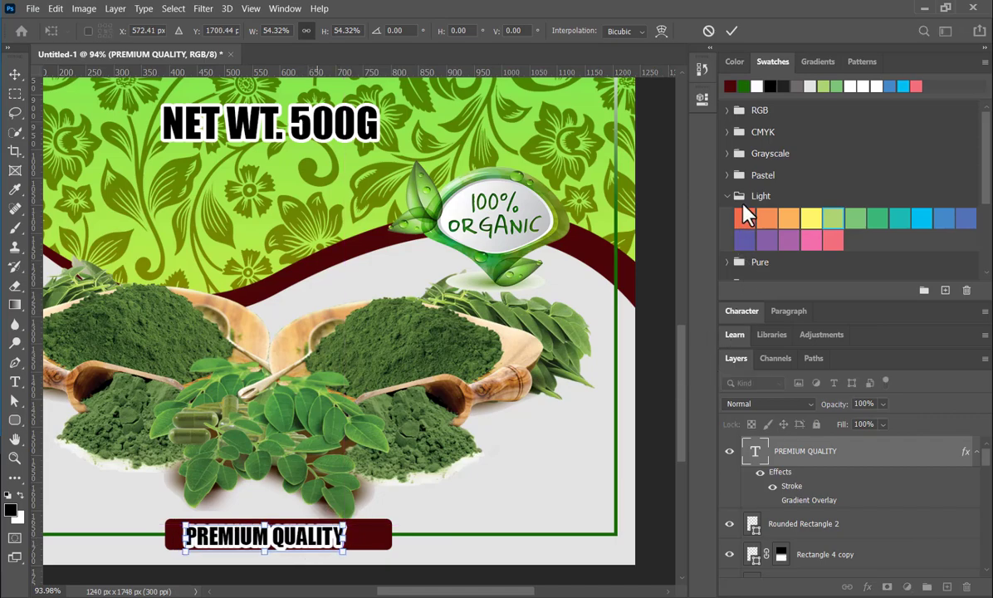
click(731, 32)
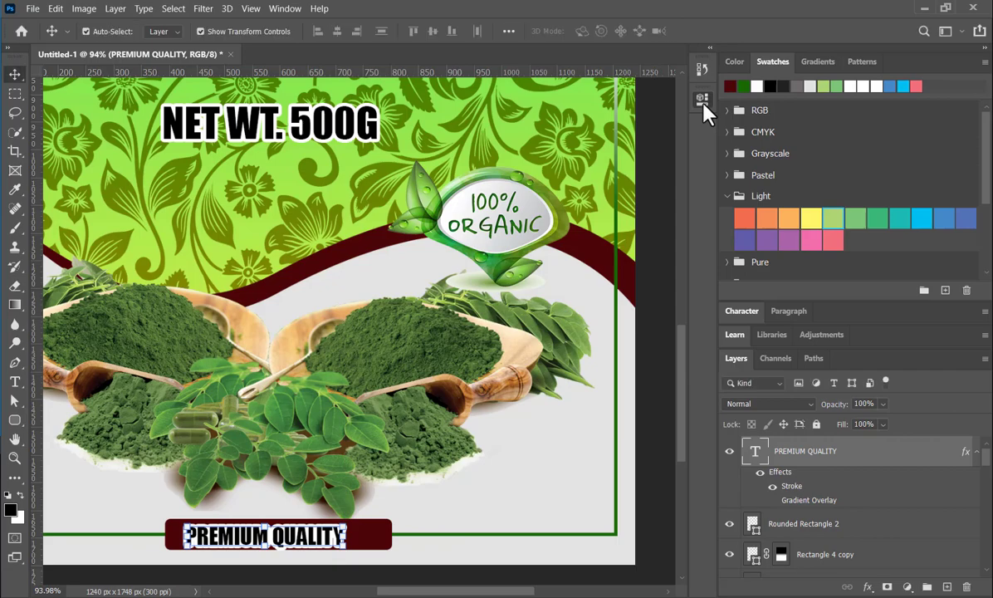
- Hide all layer effects of the PREMIUM QUALITY text and fill the text with white
click(701, 98)
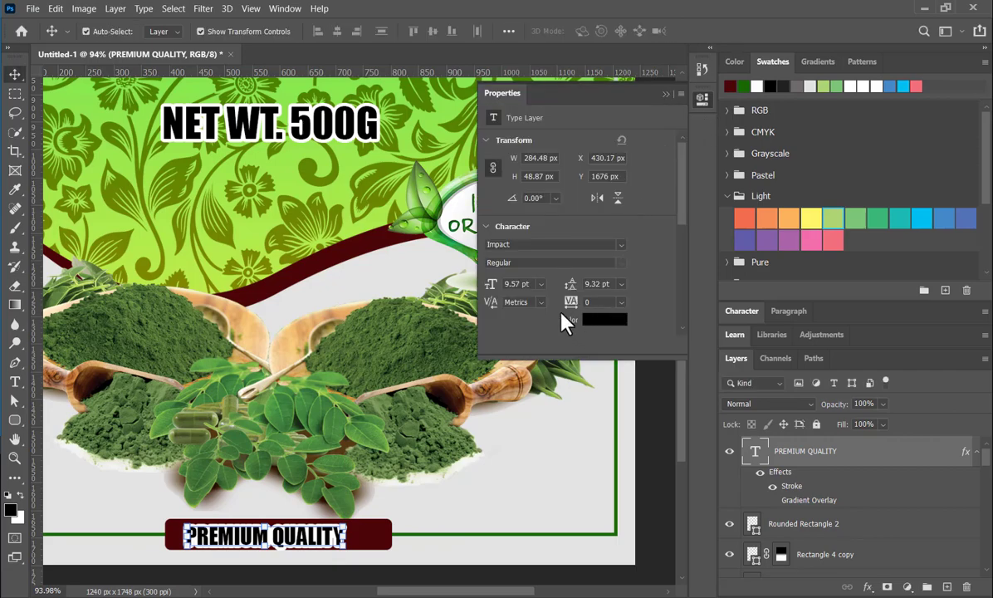
scroll(552, 312, down, 4)
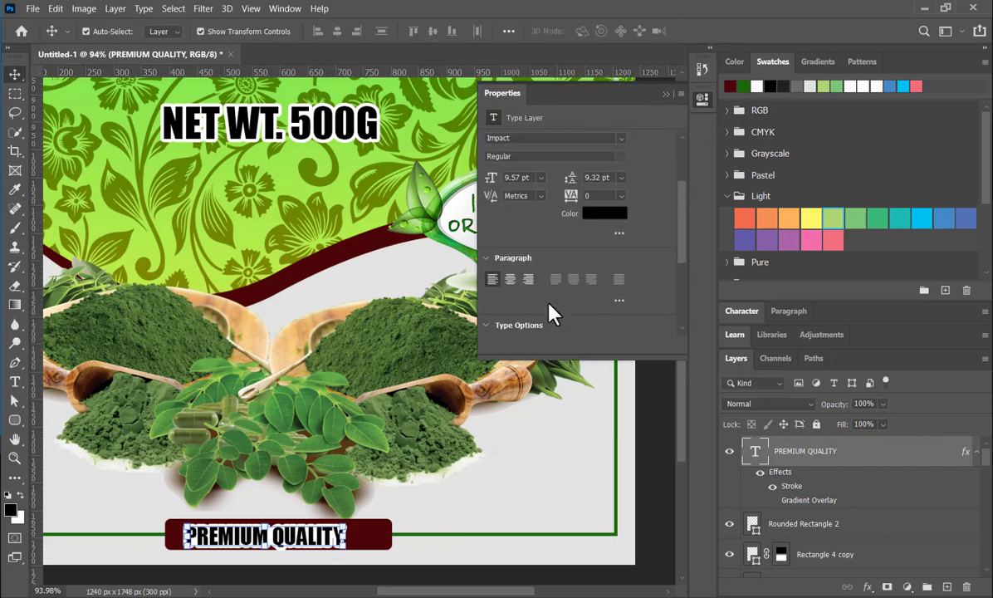
scroll(551, 312, up, 5)
scroll(647, 141, down, 2)
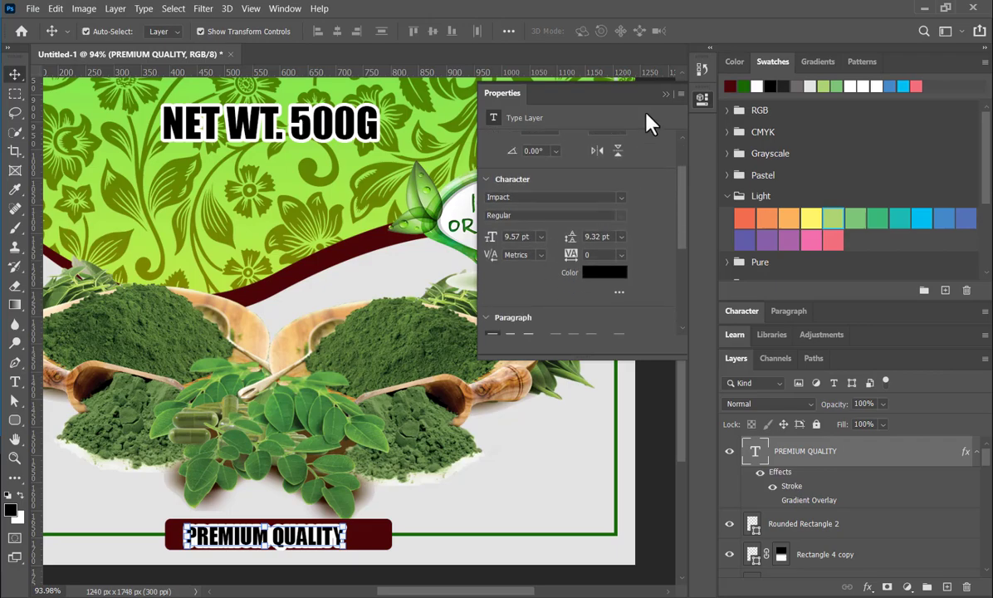
click(664, 94)
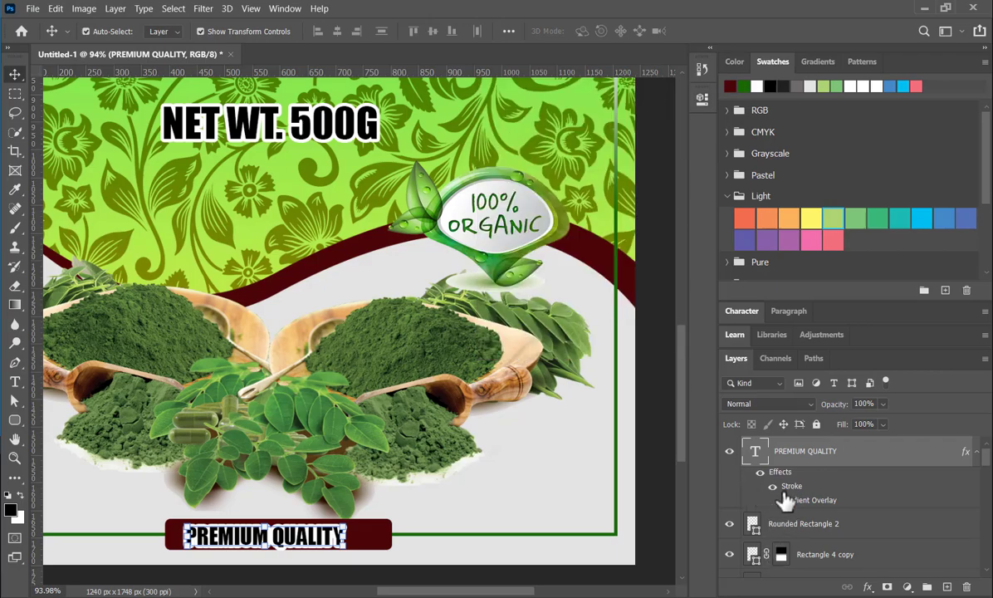
click(760, 486)
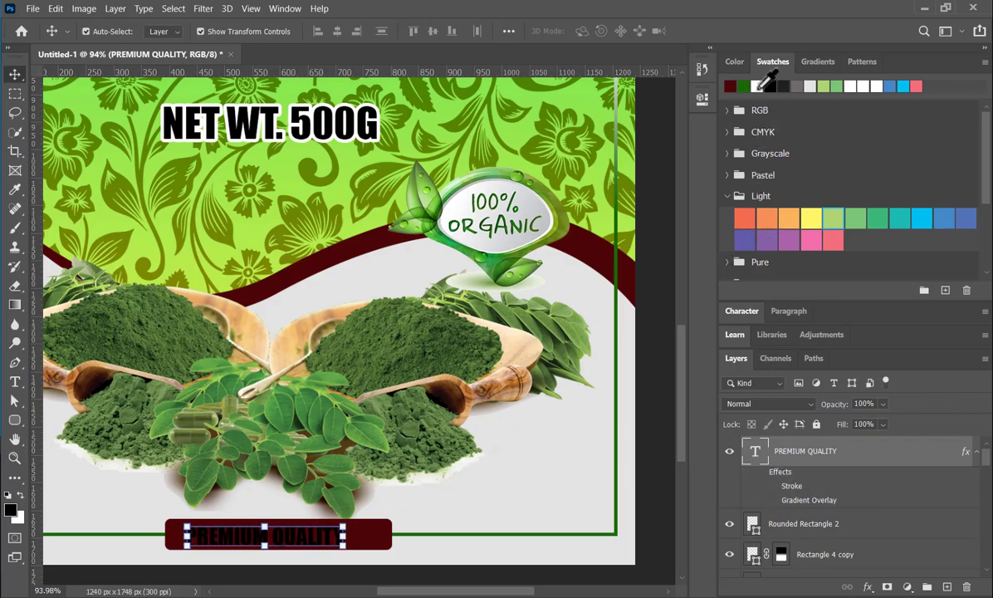
click(756, 88)
key(alt+BackSpace)
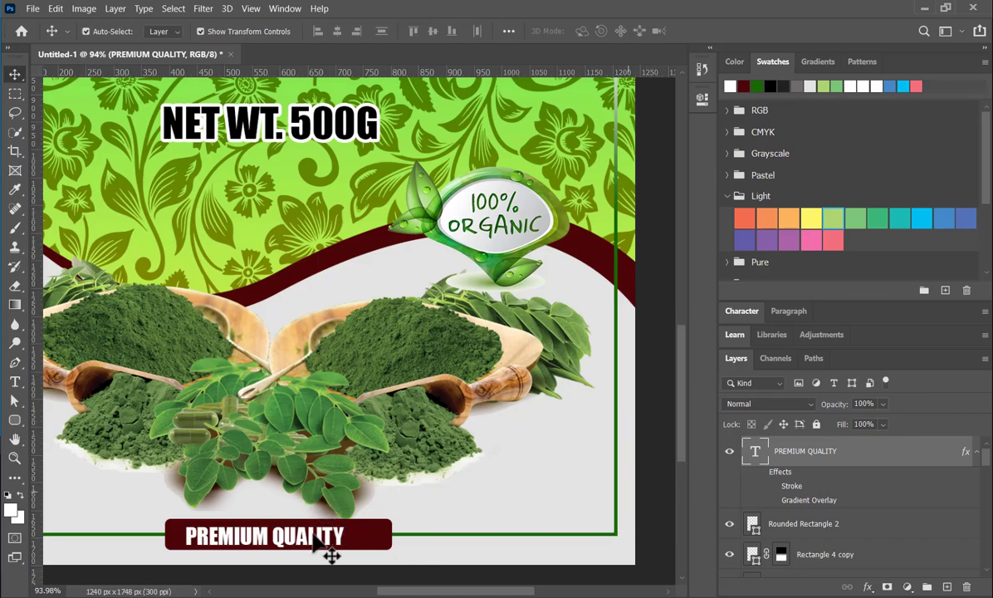
- Nudge the PREMIUM QUALITY text about 3 px up and 4 px right within the maroon bar
double_click(319, 541)
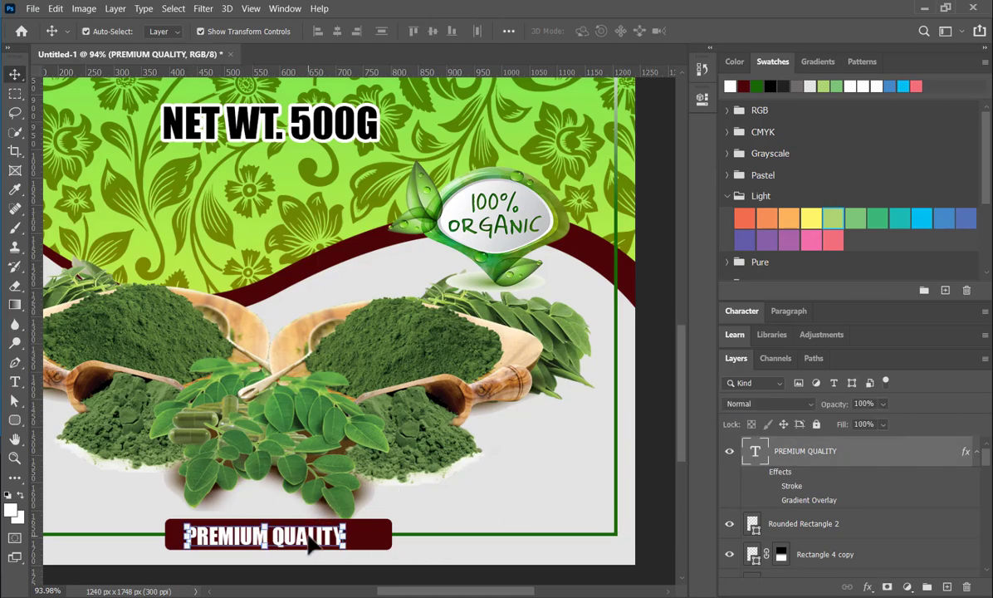
key(Up)
key(Up)
key(Up)
key(Up)
key(Right)
key(Right)
key(Right)
key(Right)
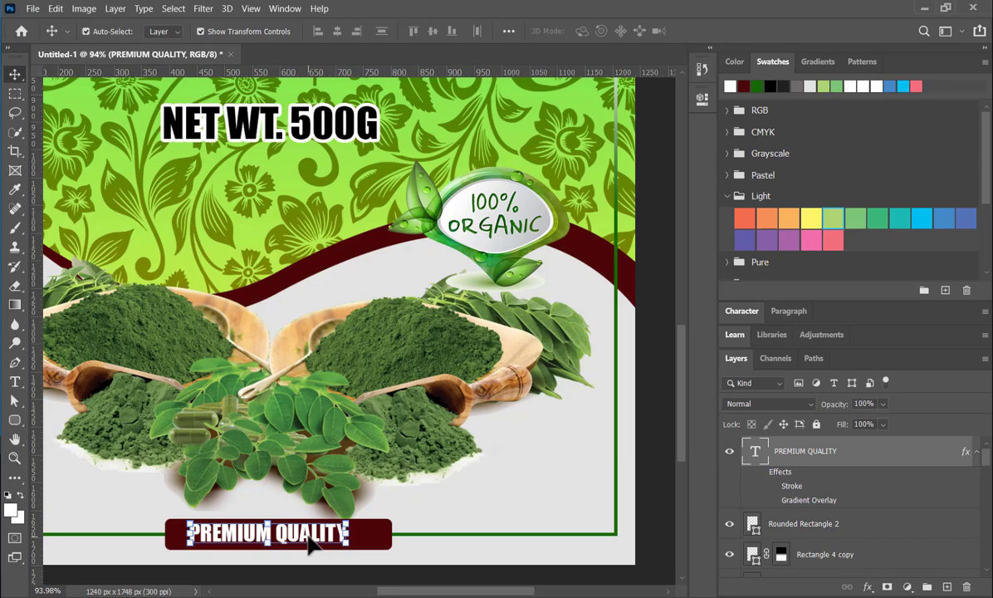
key(Right)
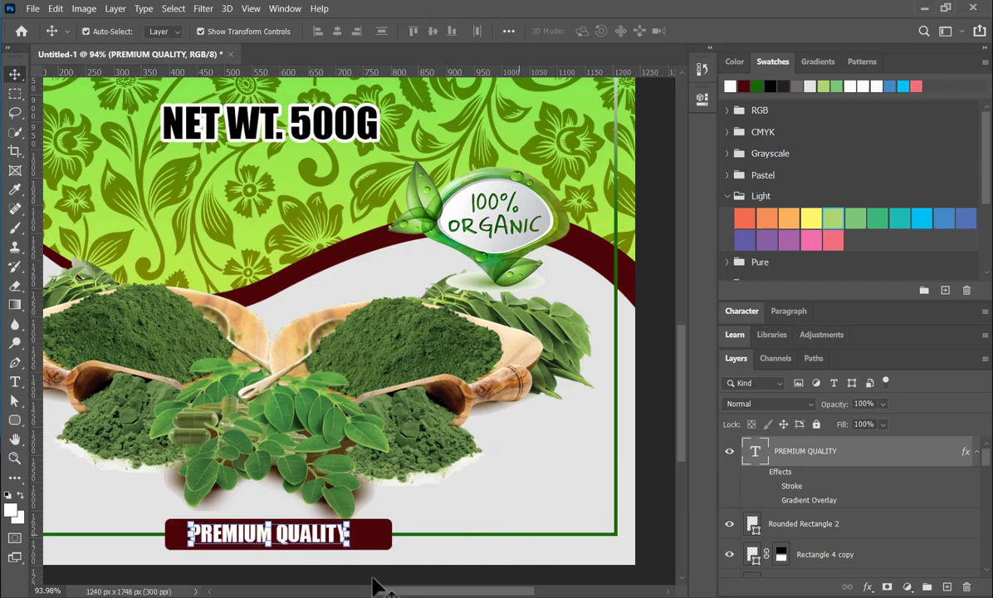
- Widen the tracking of PREMIUM QUALITY to nearly fill the maroon bar, shift it left to centre it, and deselect
click(703, 99)
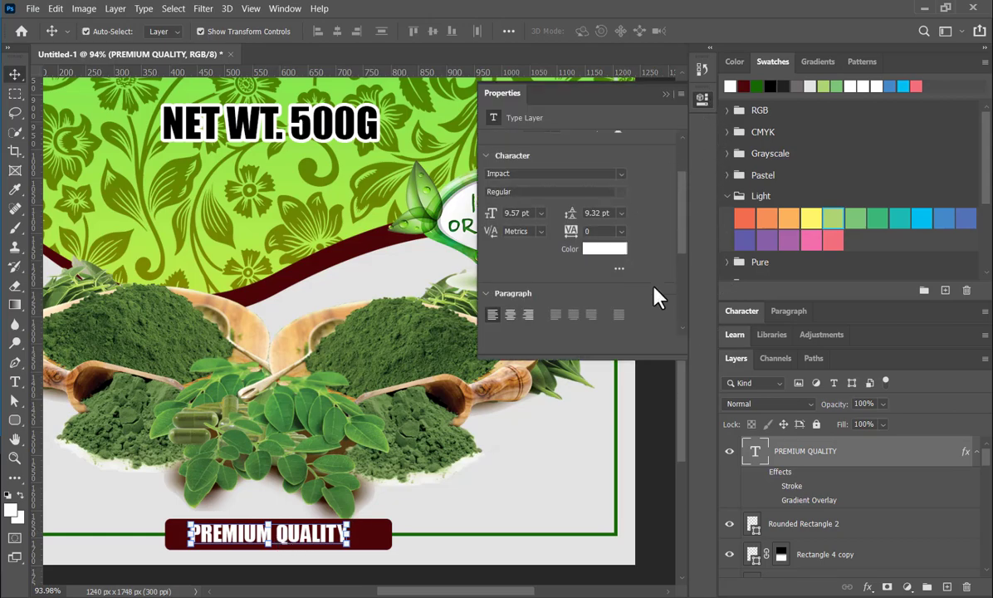
drag(571, 232, 652, 170)
click(666, 95)
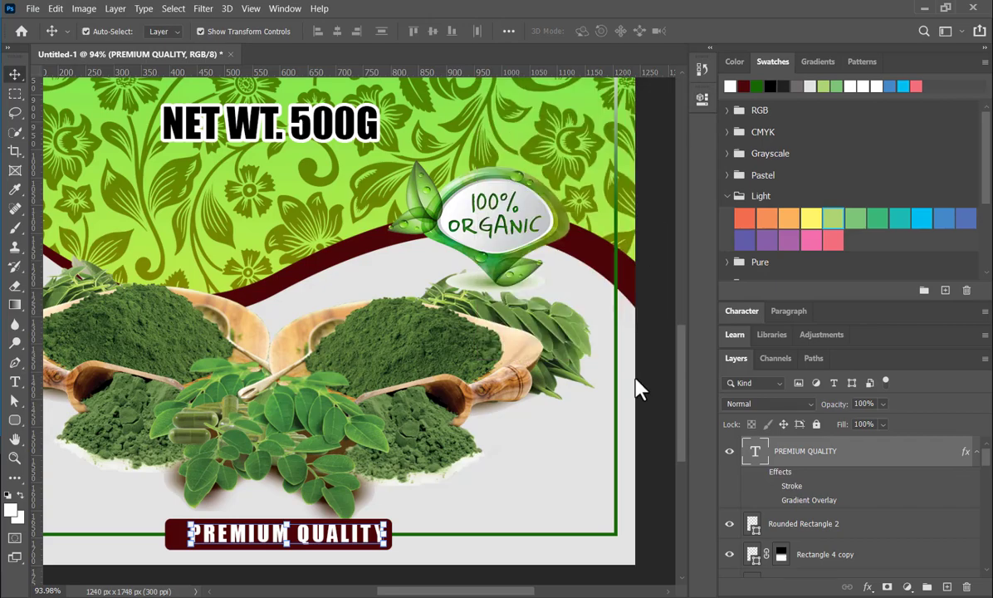
key(Left)
key(Left)
key(Left)
key(Left)
key(Left)
key(Left)
key(Left)
key(Left)
key(Left)
key(Left)
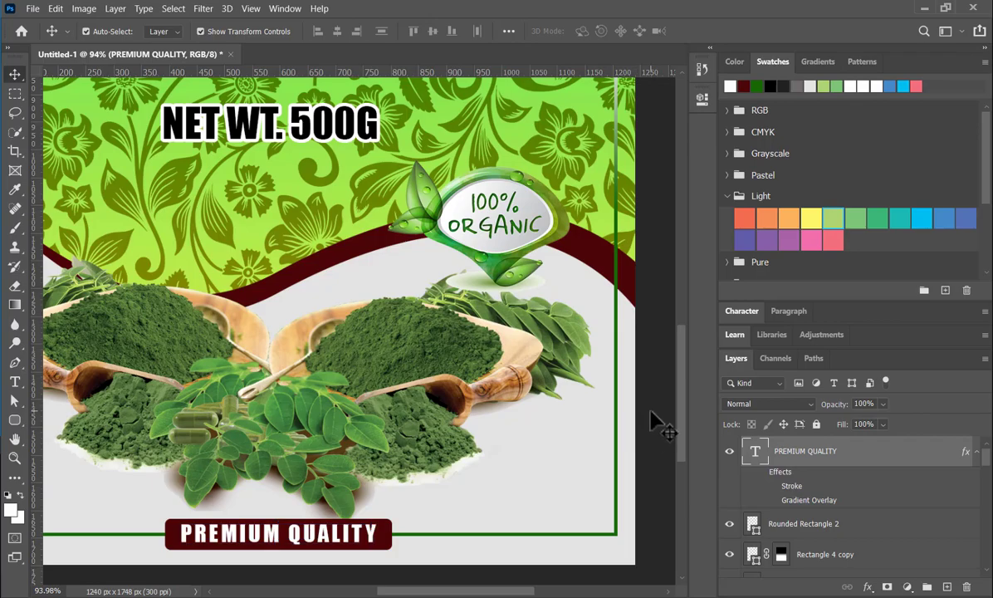
click(653, 421)
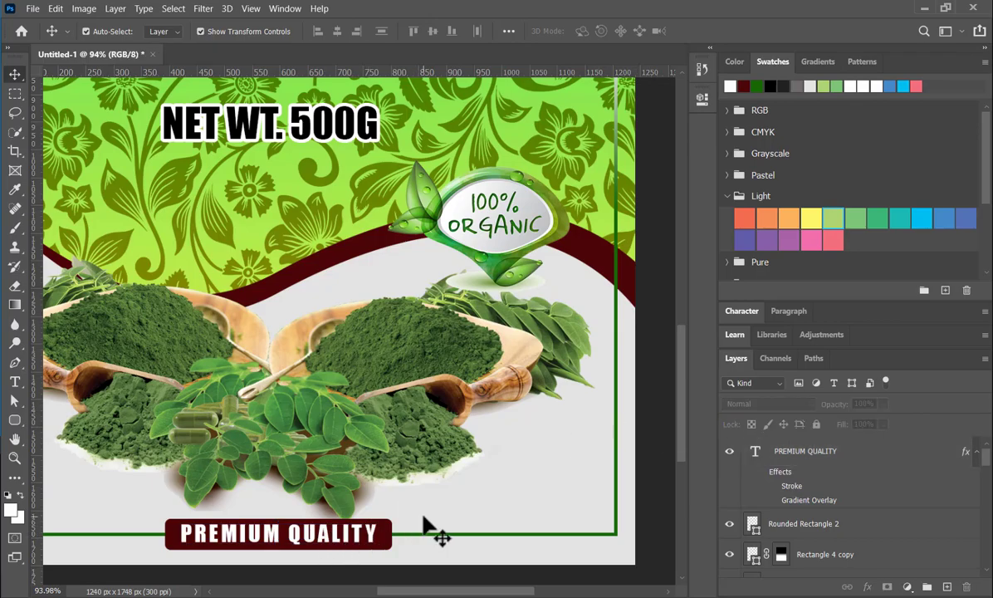
- Export the finished label as an image named PACKAGE 1 into the TIKTOK > packaging > MORINGA folder on the BuckUp drive
scroll(474, 480, down, 4)
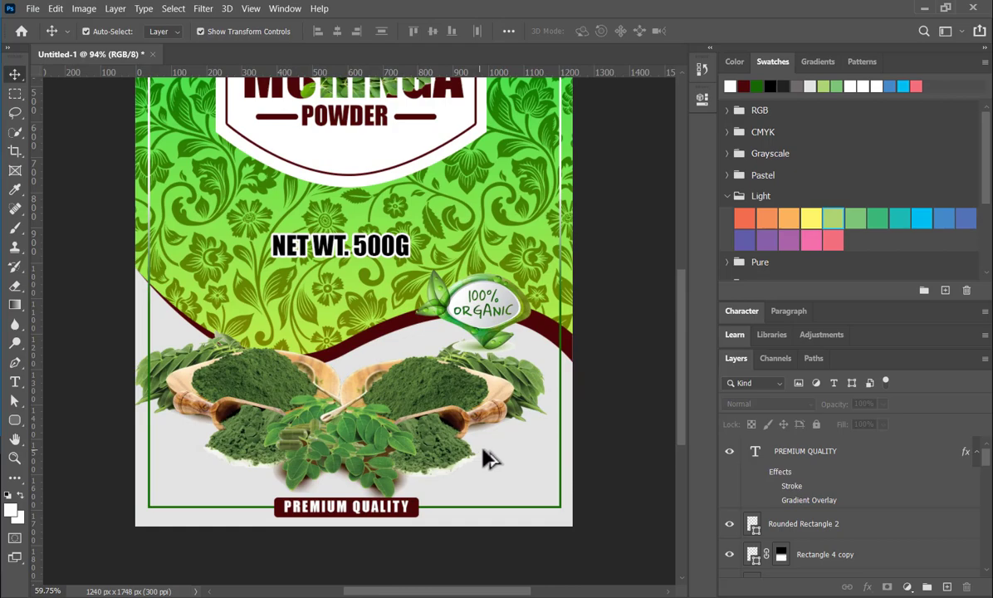
scroll(478, 275, down, 2)
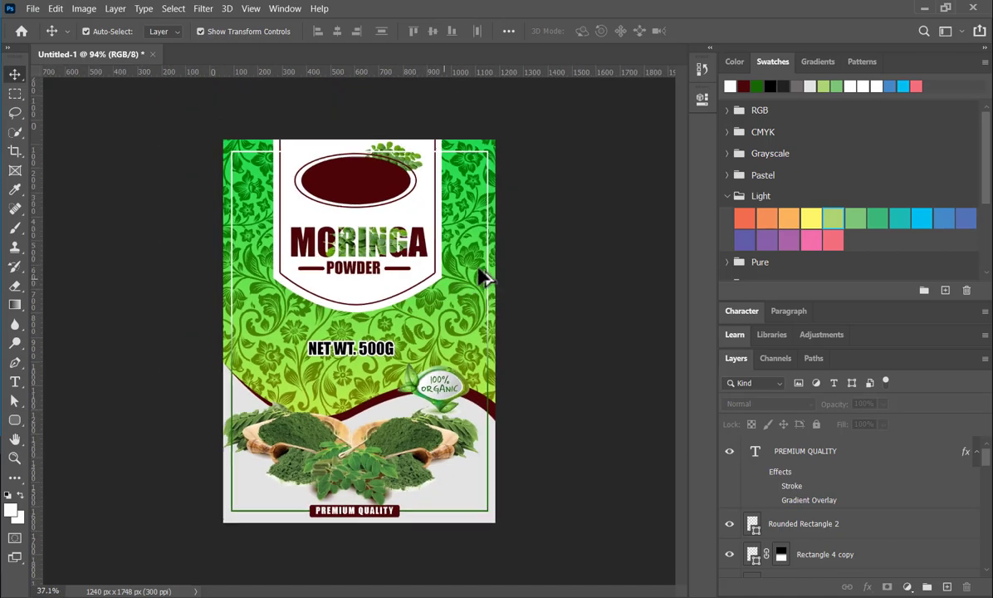
scroll(303, 429, up, 1)
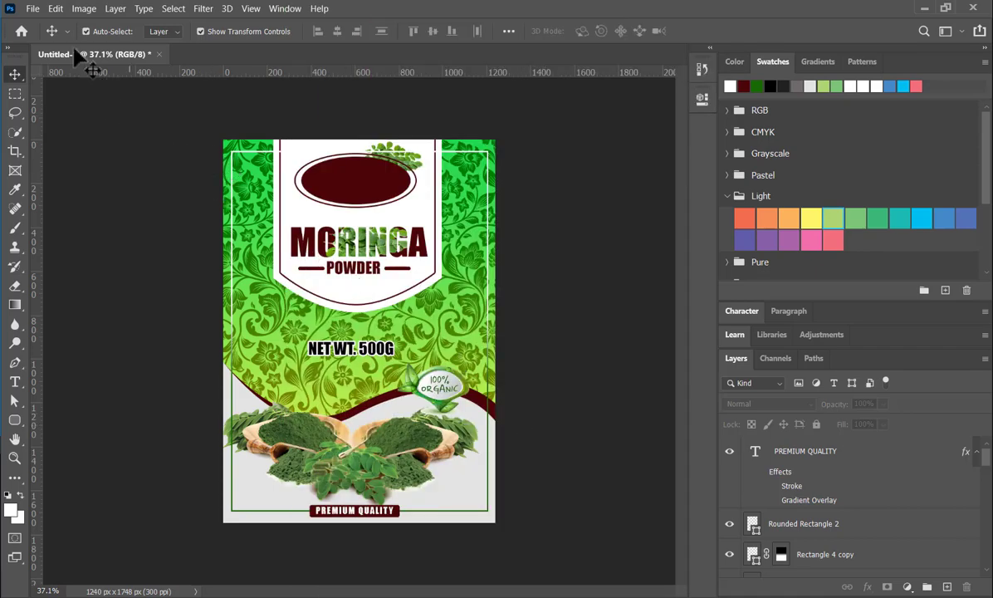
click(32, 9)
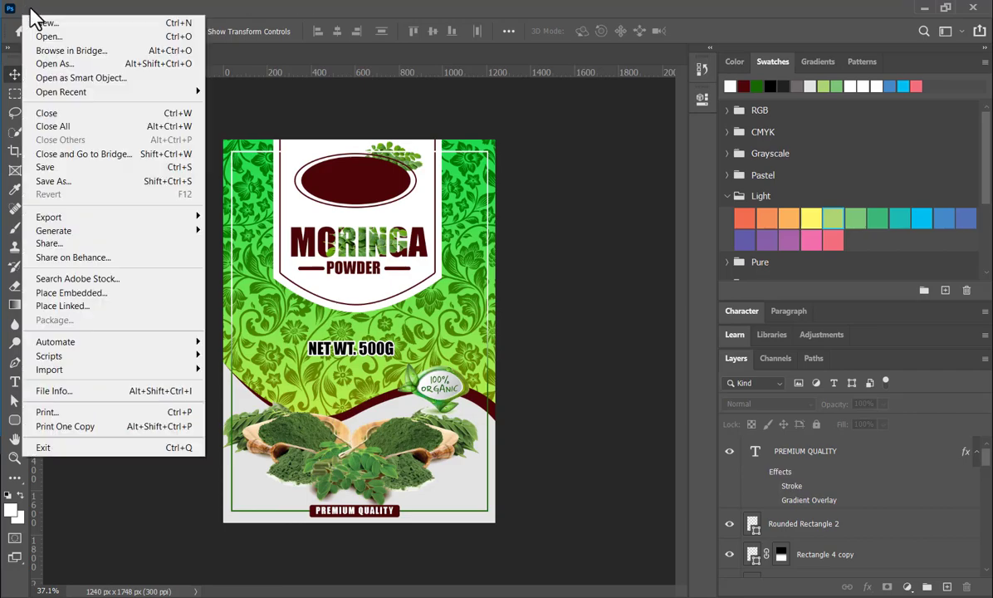
mouse_move(176, 220)
click(249, 215)
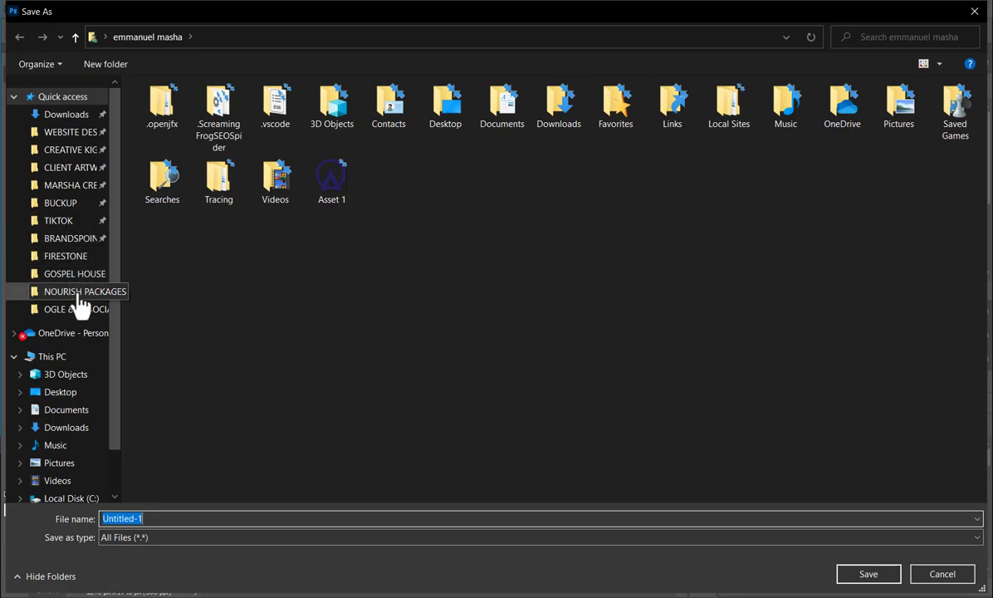
click(81, 220)
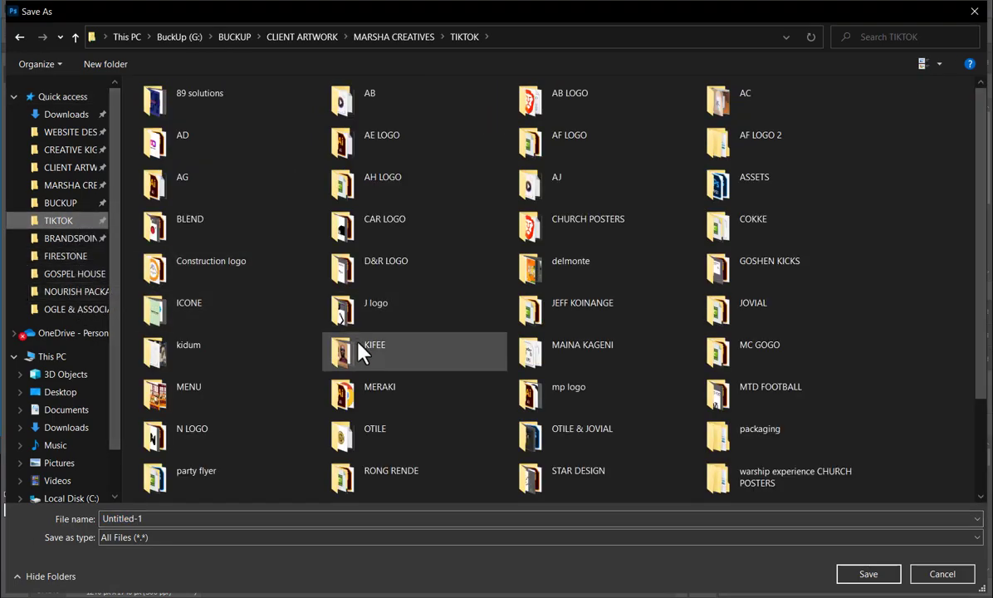
double_click(741, 439)
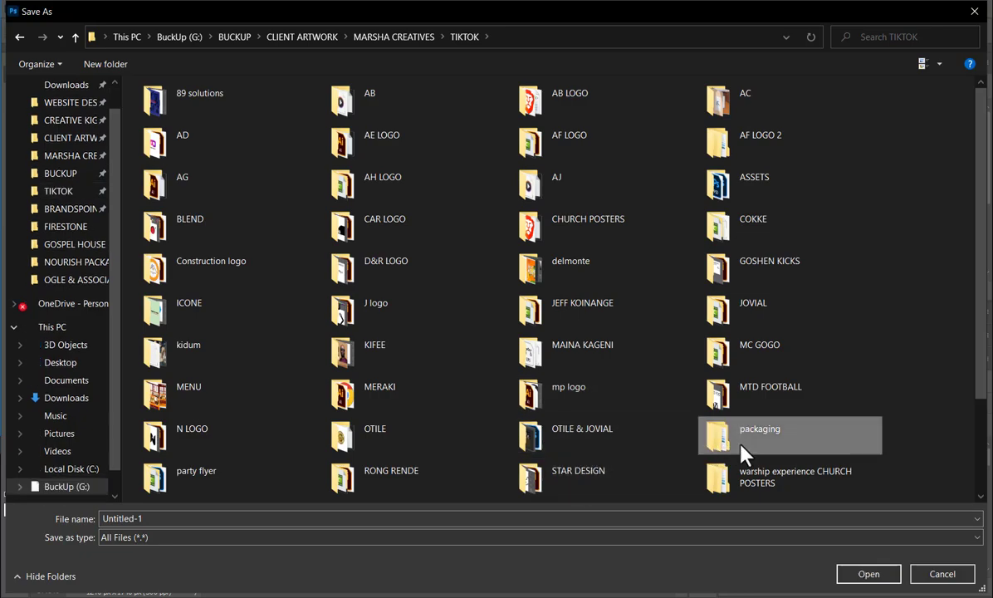
double_click(156, 133)
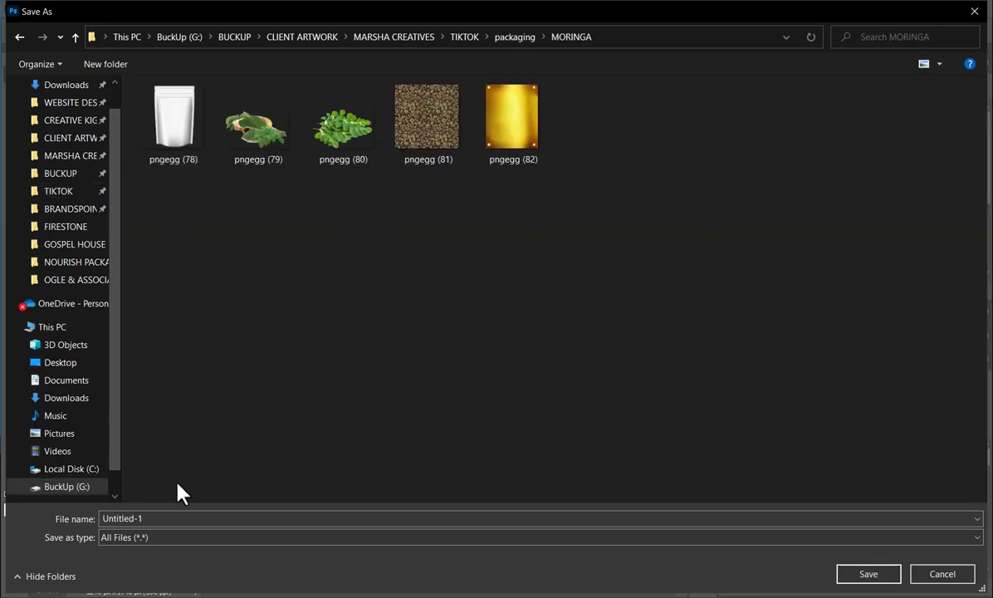
click(179, 519)
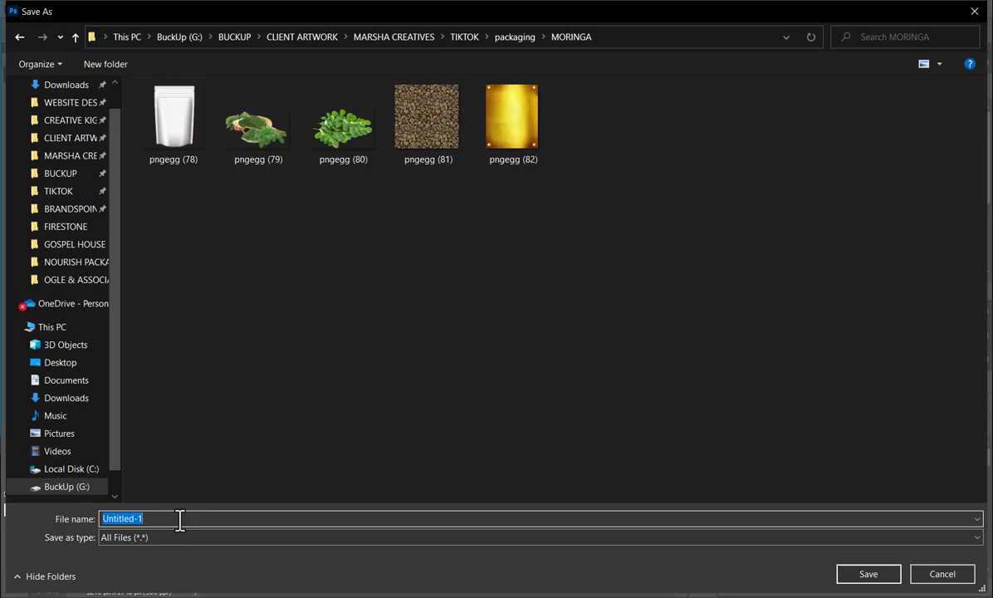
text(PACKAGE)
key(Return)
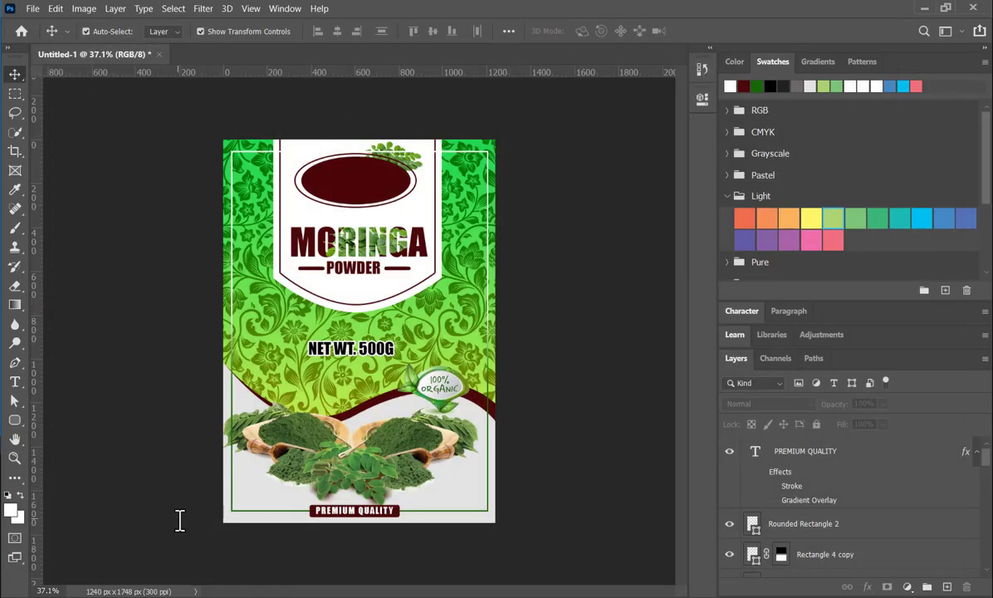
- Create a new 640 x 640 px document at 200 ppi from the recent presets
click(33, 8)
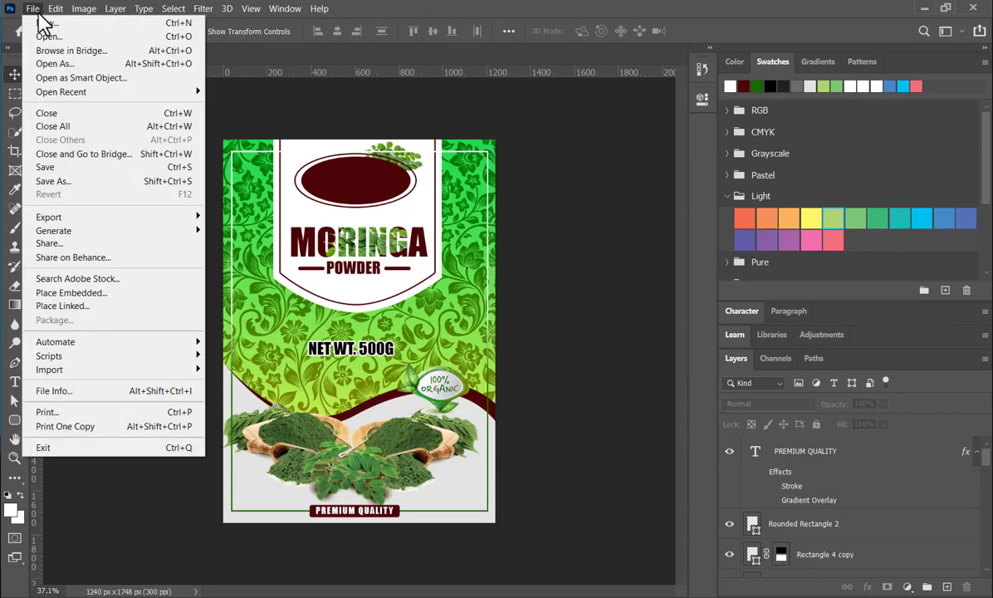
click(42, 22)
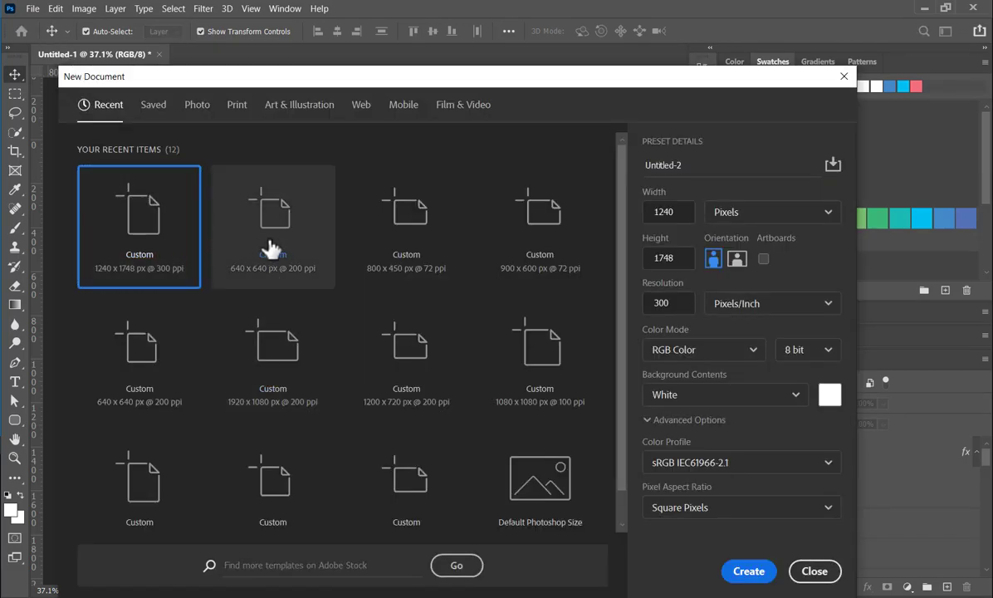
key(Escape)
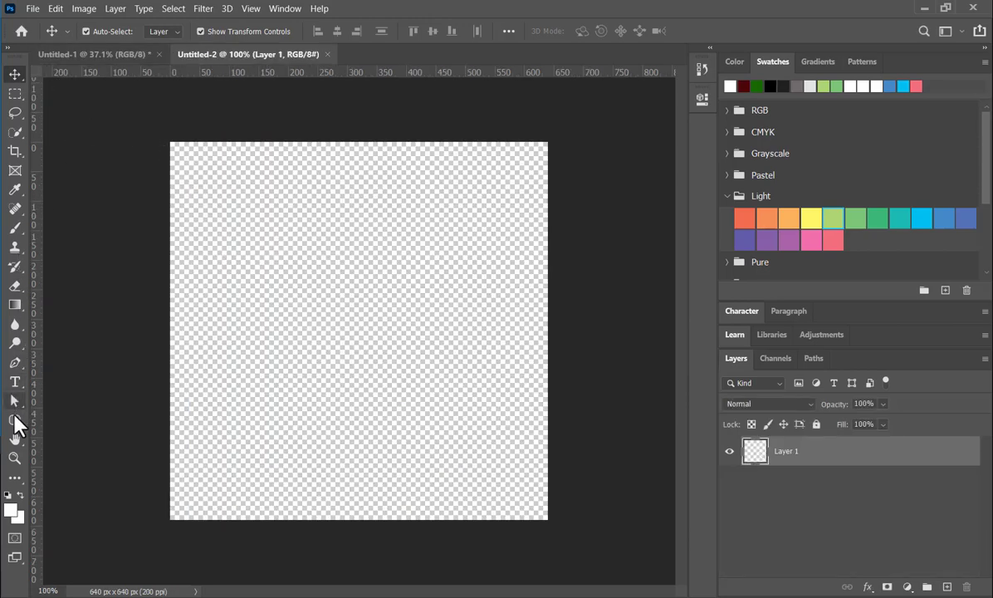
- Draw a rectangle about 694 by 675 px over the canvas and fill it with black
click(14, 418)
click(68, 420)
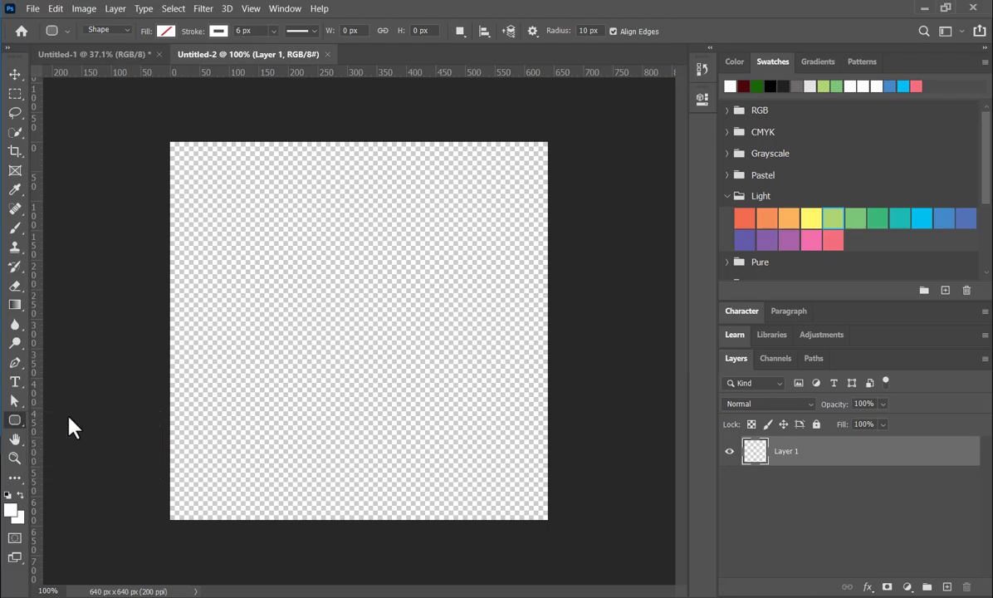
drag(153, 141, 562, 537)
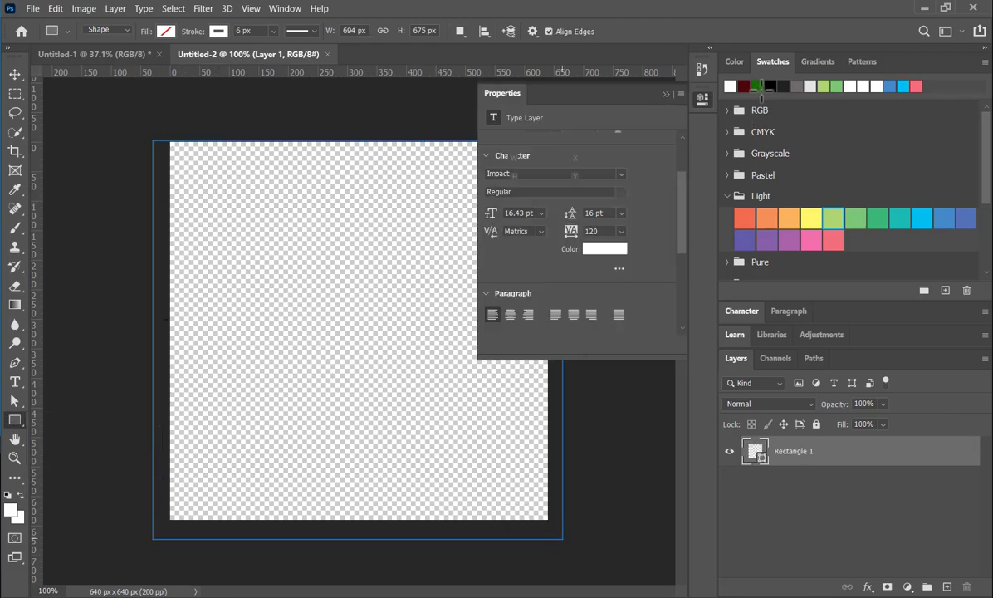
click(771, 85)
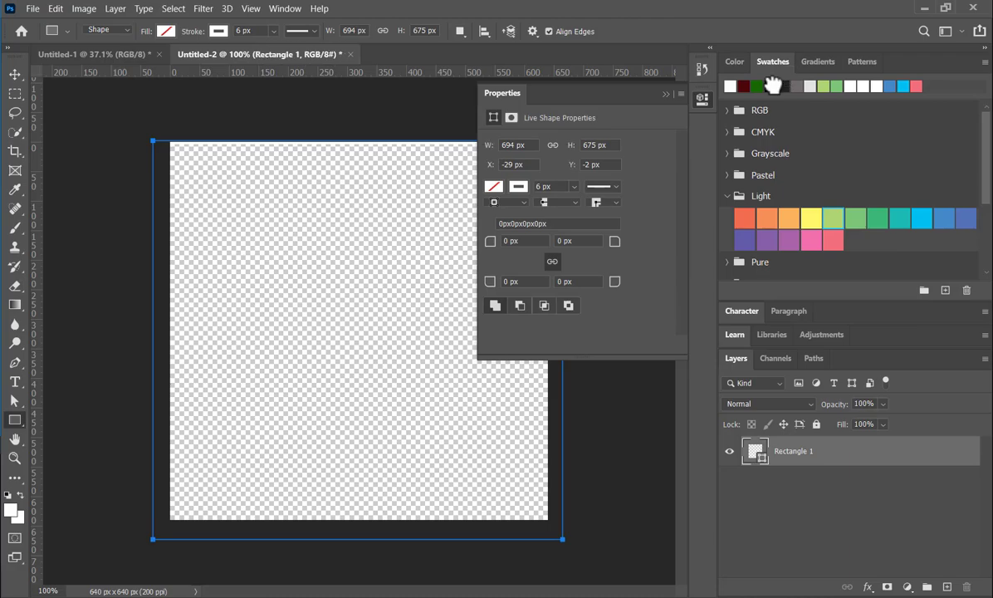
click(665, 95)
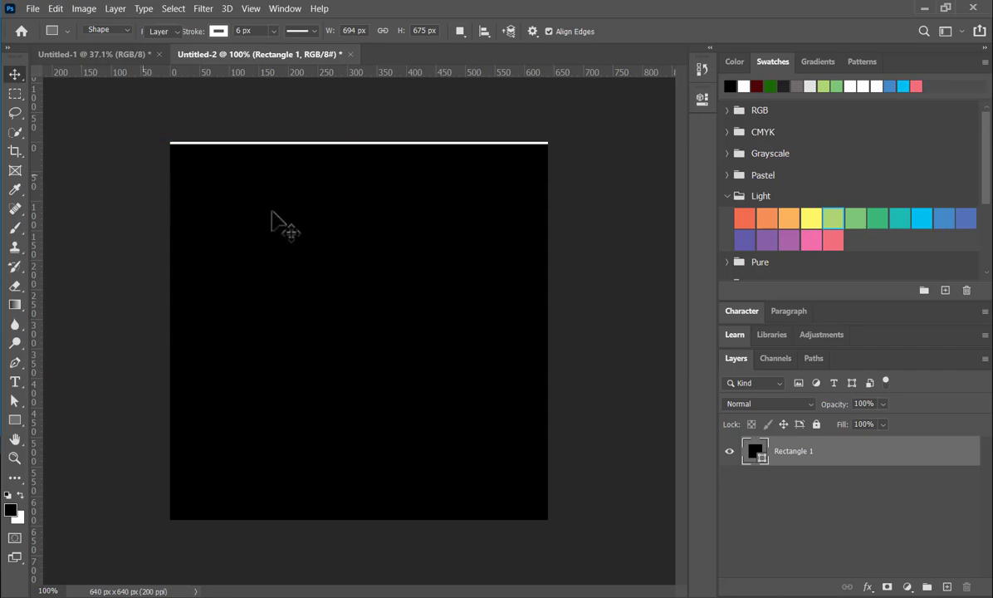
- Move the black rectangle up until it covers the canvas's top edge, and deselect it
key(v)
drag(274, 218, 275, 211)
click(129, 182)
- Place the white pouch image pngegg (78) as an embedded object above the black background
click(30, 9)
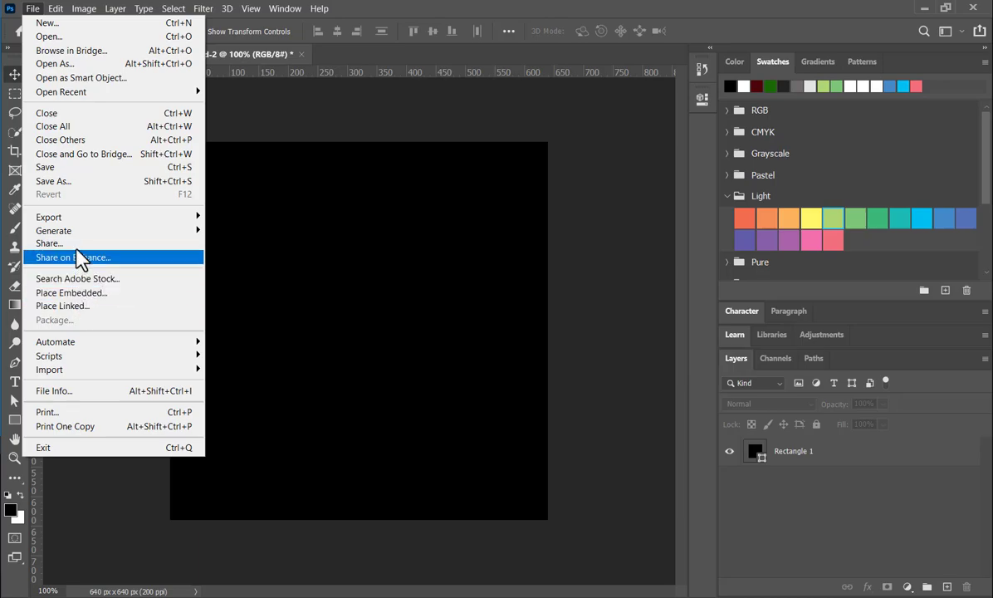
click(79, 293)
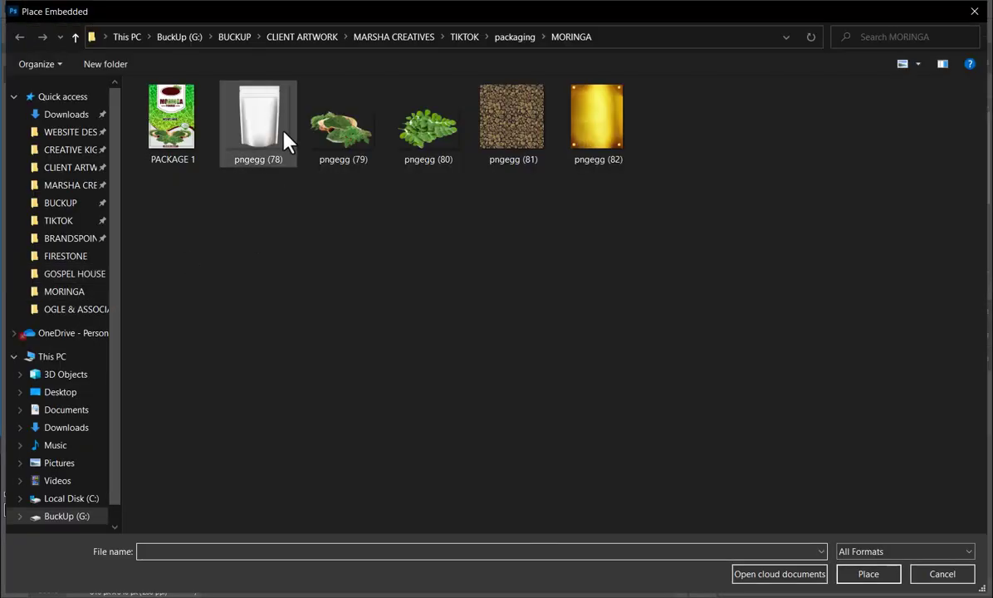
double_click(283, 130)
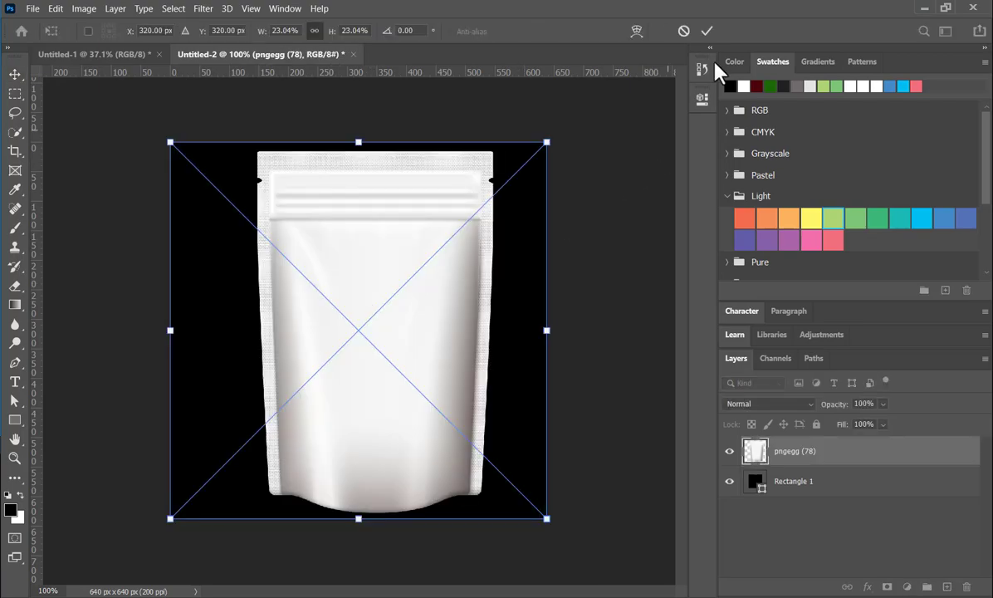
click(706, 31)
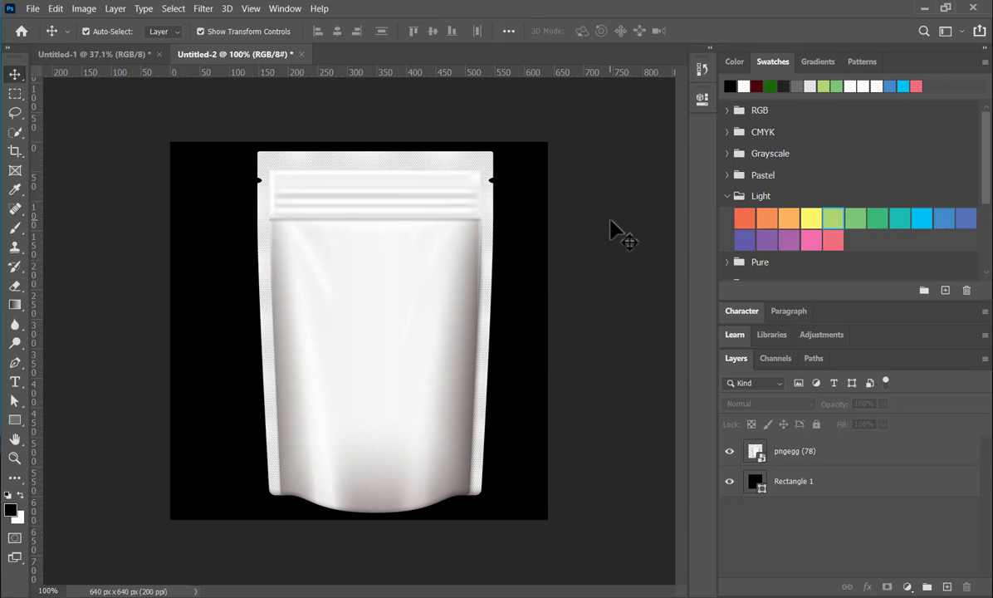
- Shift the pouch image left to centre it on the canvas, and deselect all layers
drag(387, 356, 377, 359)
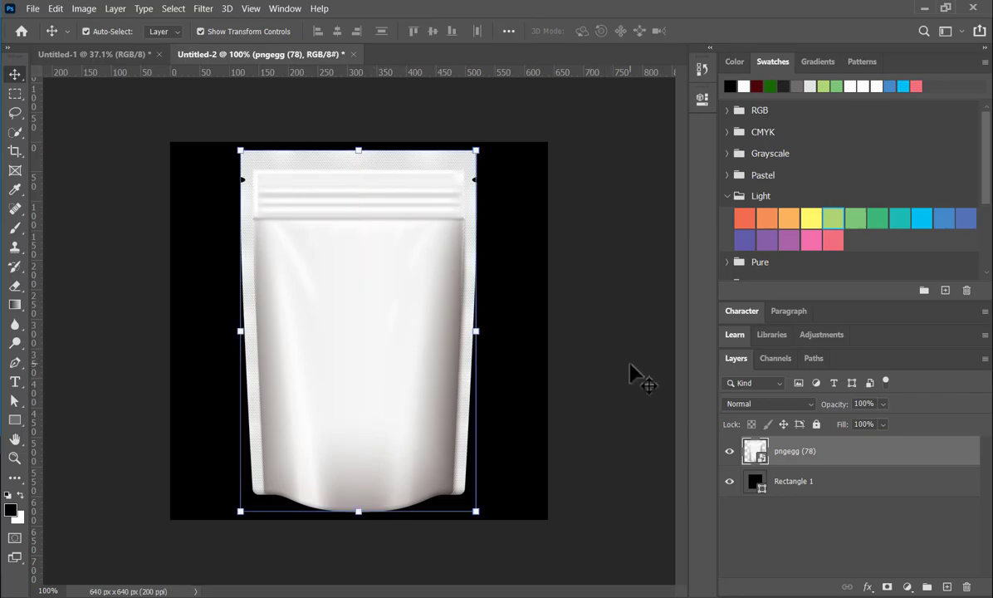
click(789, 485)
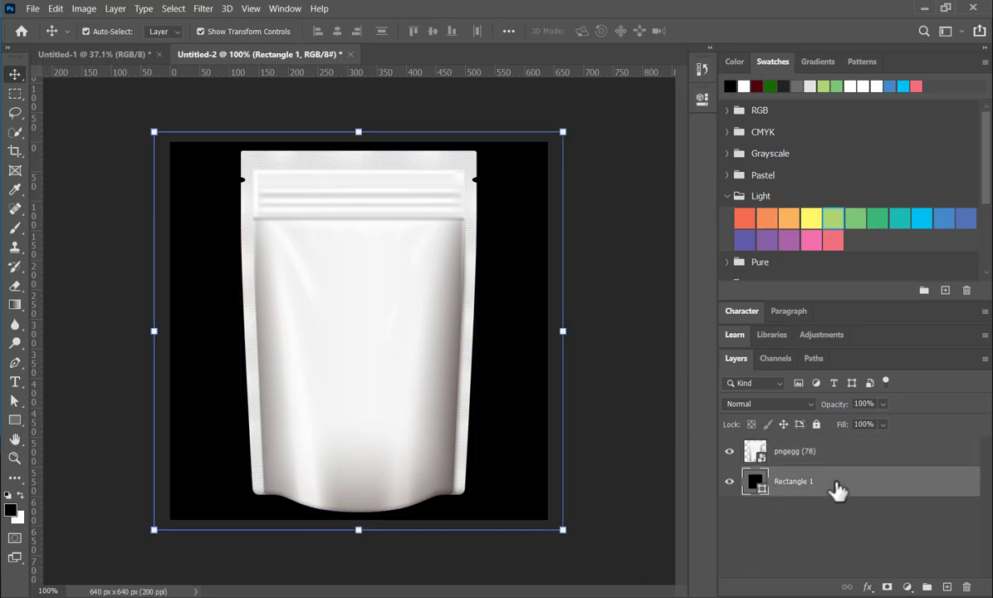
click(620, 410)
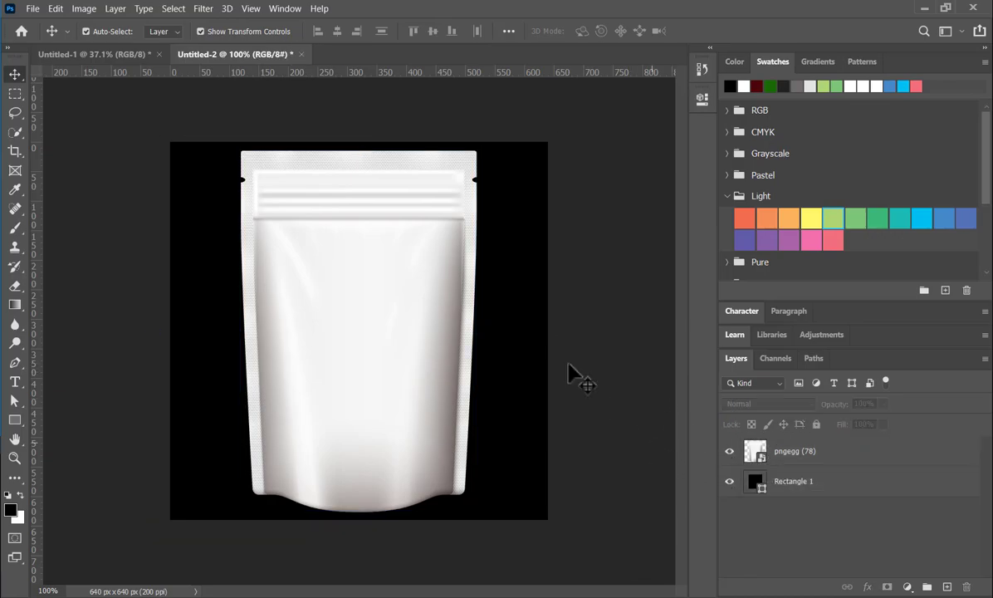
- Place the exported label PACKAGE 1 as an embedded image above the pouch
click(32, 10)
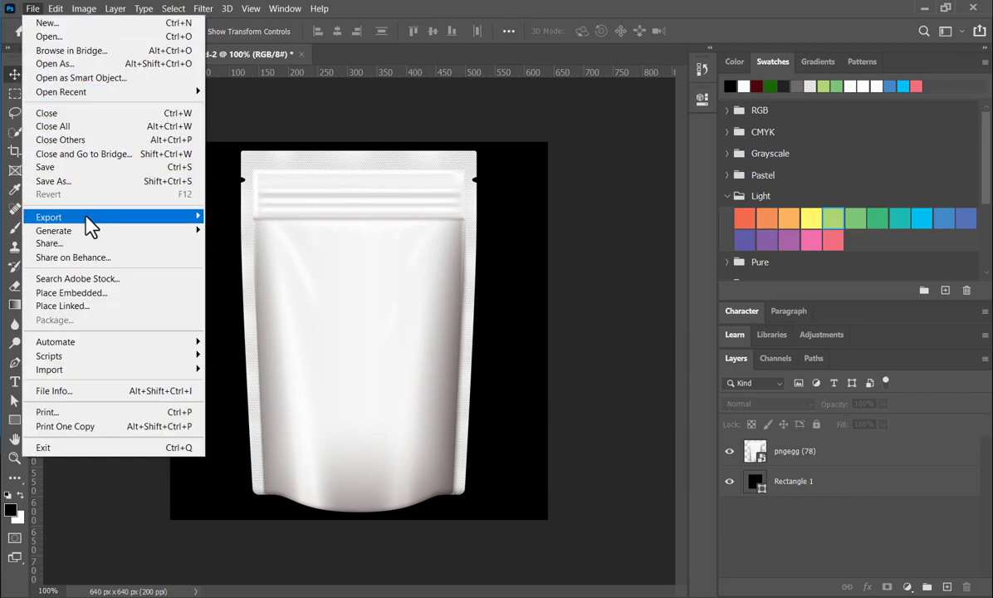
click(83, 292)
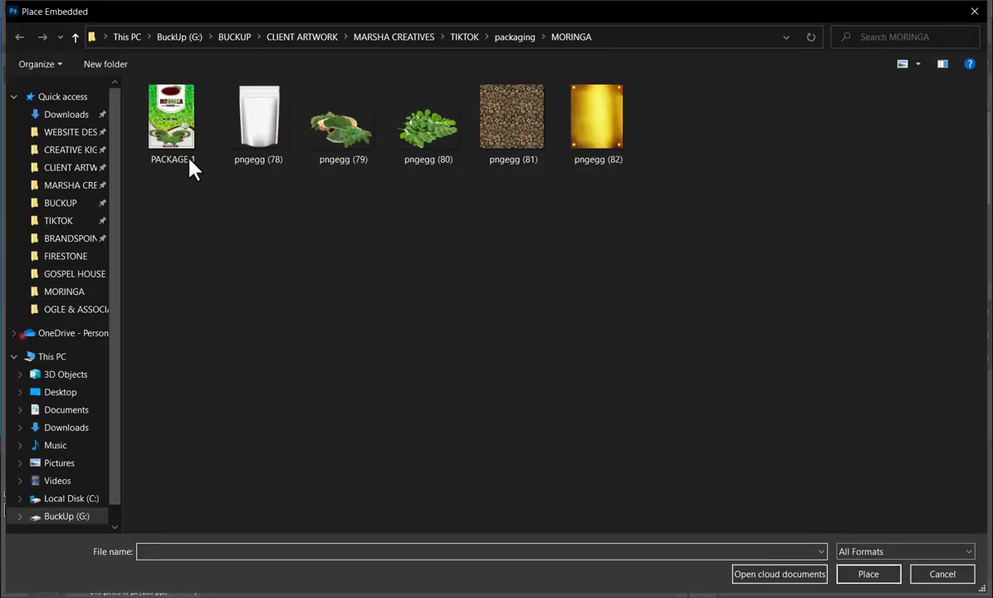
double_click(176, 132)
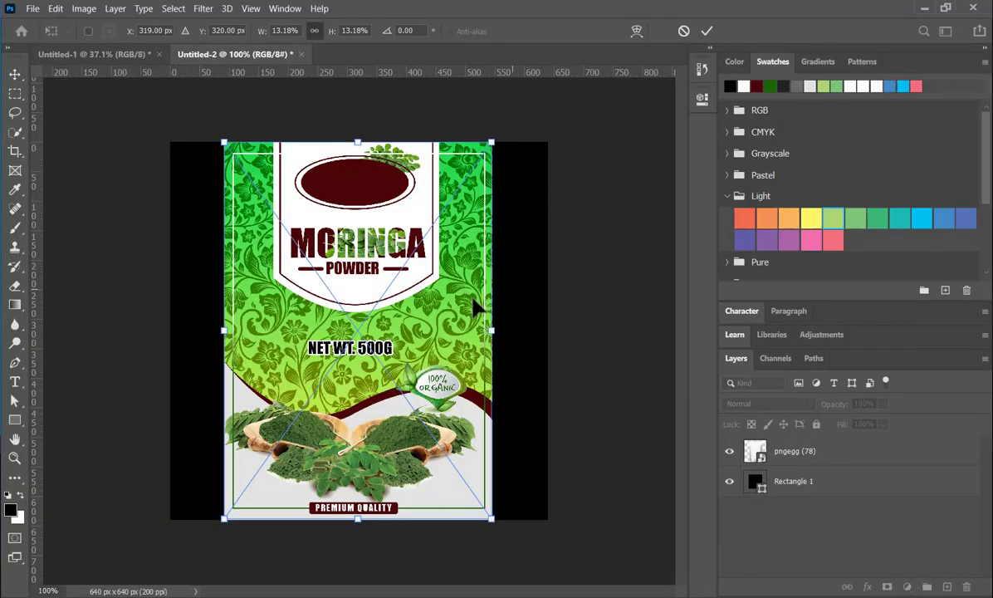
- Scale the placed label to 11.24% and centre it over the pouch at X 320 px, Y 321 px
drag(491, 331, 467, 335)
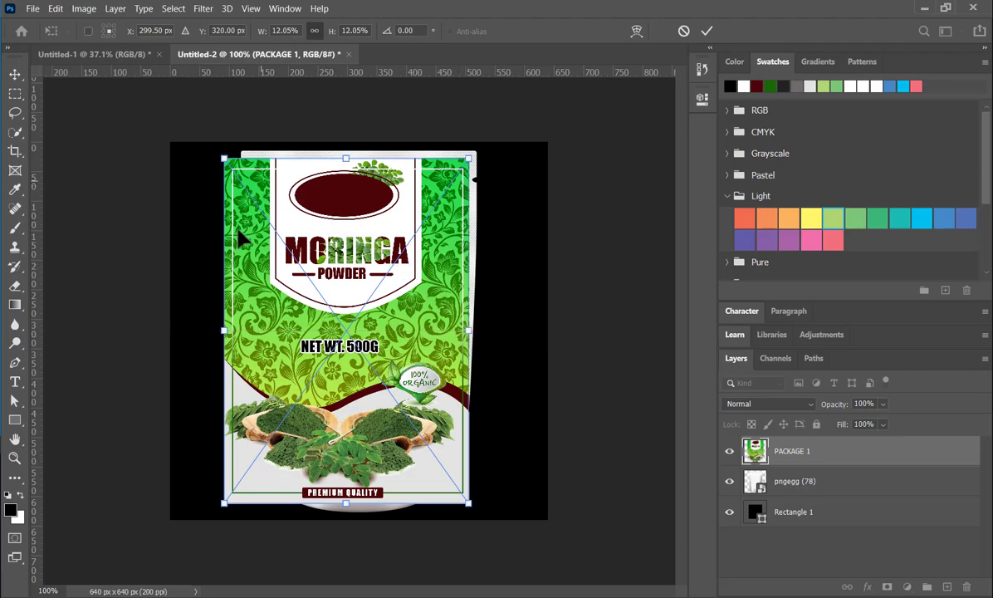
drag(224, 338, 238, 338)
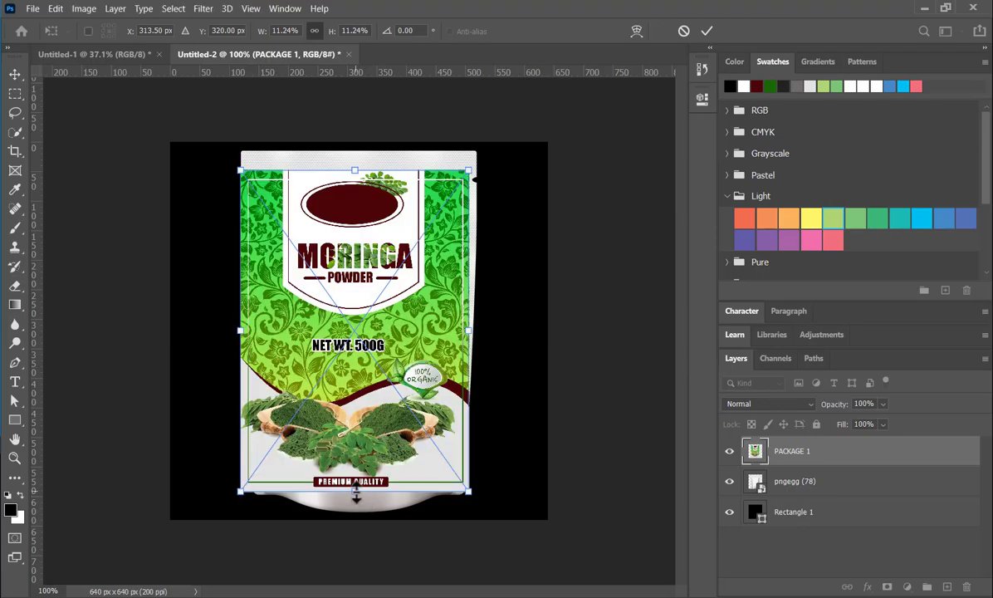
drag(413, 334, 416, 335)
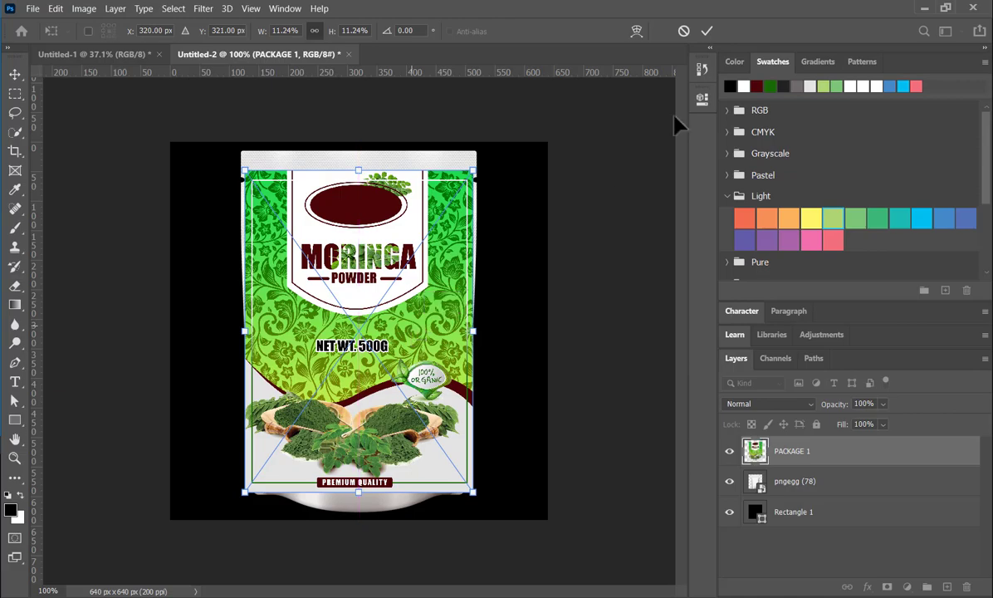
click(708, 33)
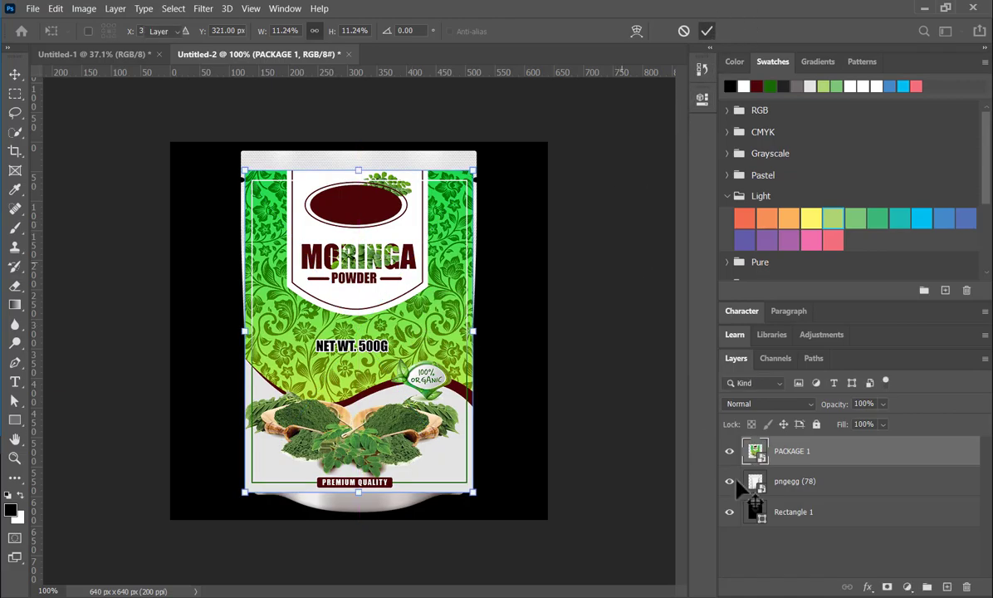
- Hide the PACKAGE 1 label and select the whole pouch on the pngegg (78) layer with the Quick Selection tool
click(729, 452)
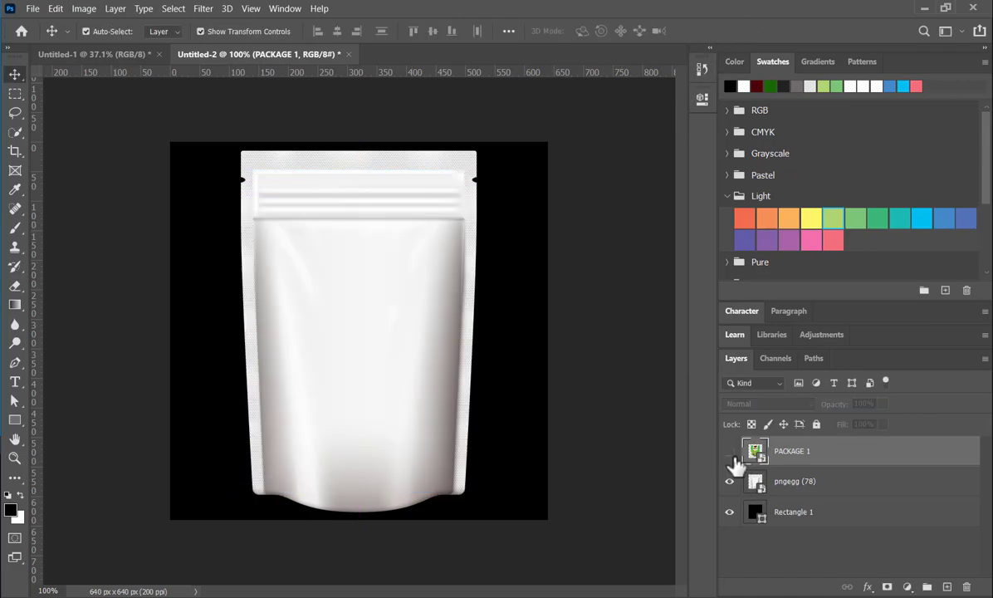
click(817, 489)
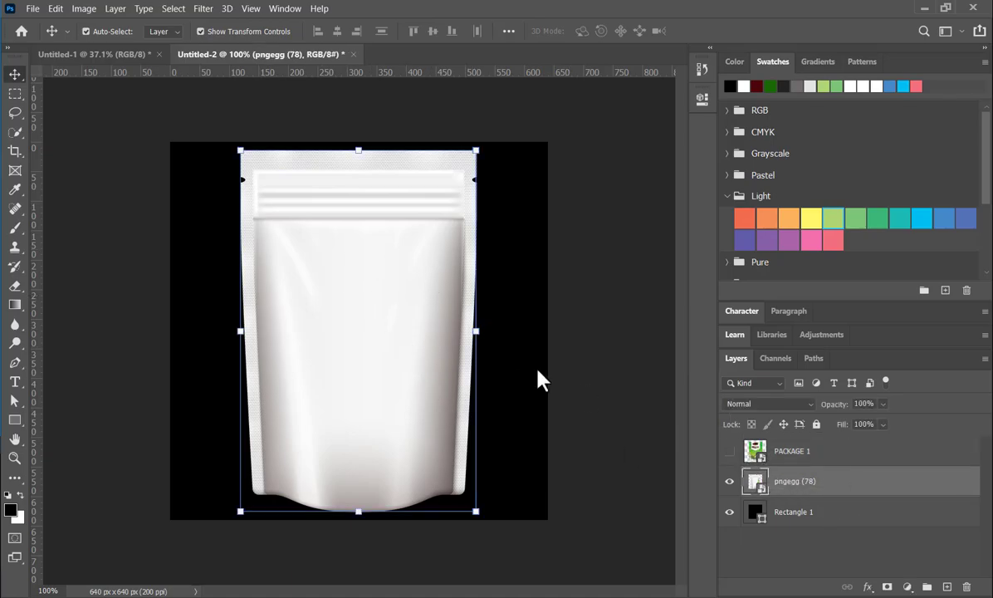
right_click(16, 132)
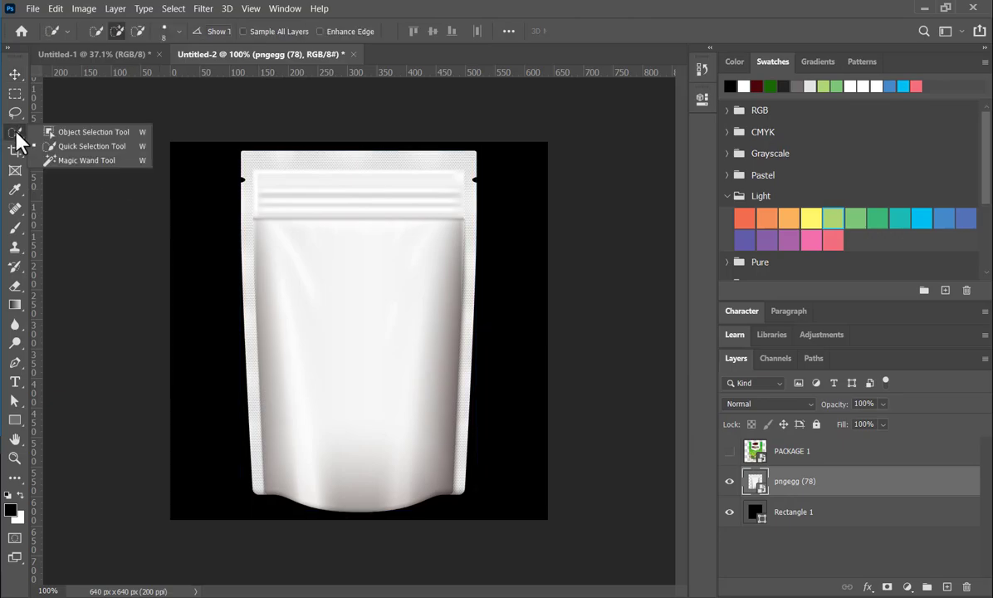
click(83, 146)
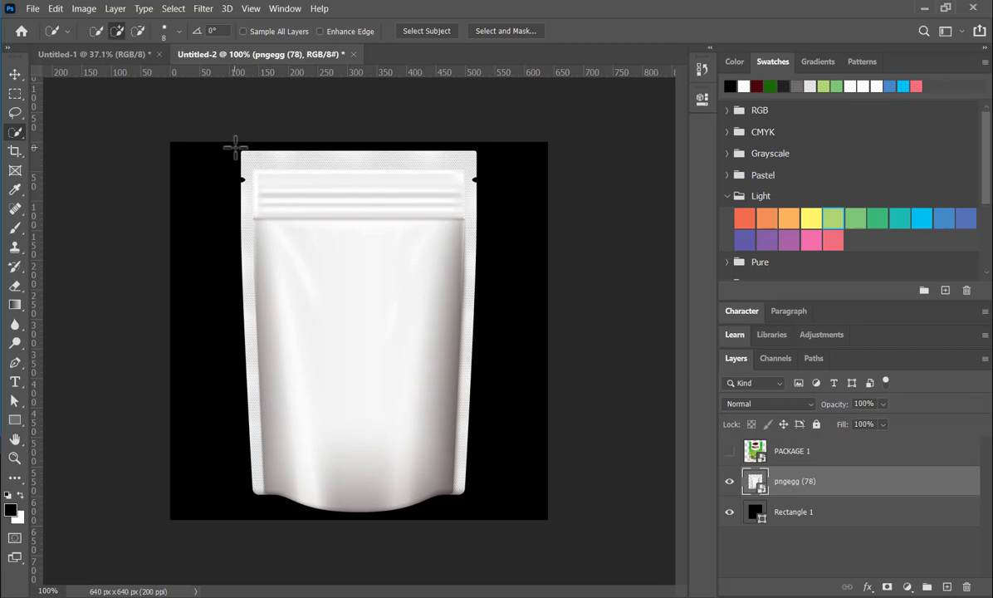
drag(272, 197, 423, 383)
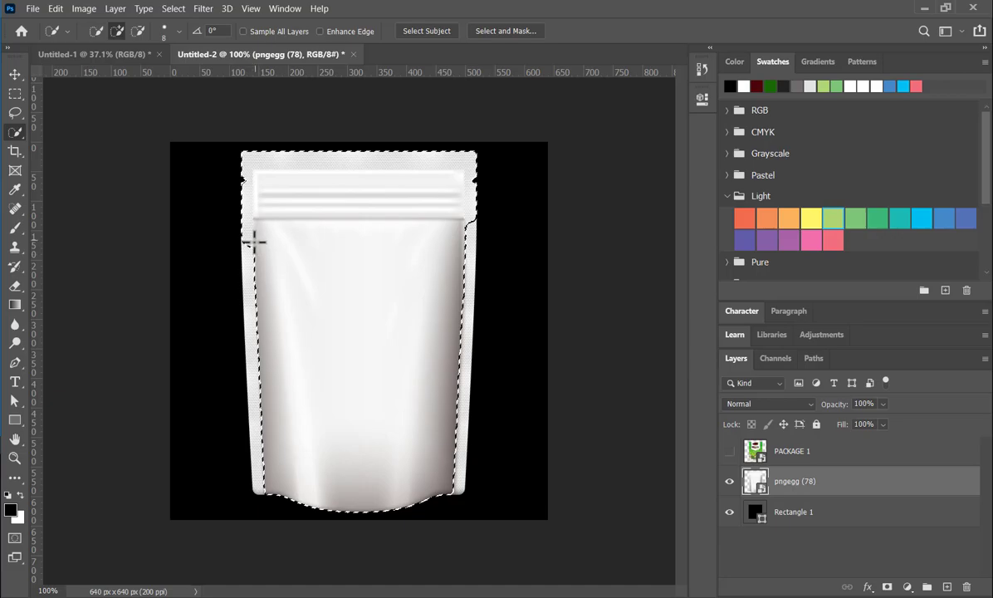
drag(255, 238, 249, 268)
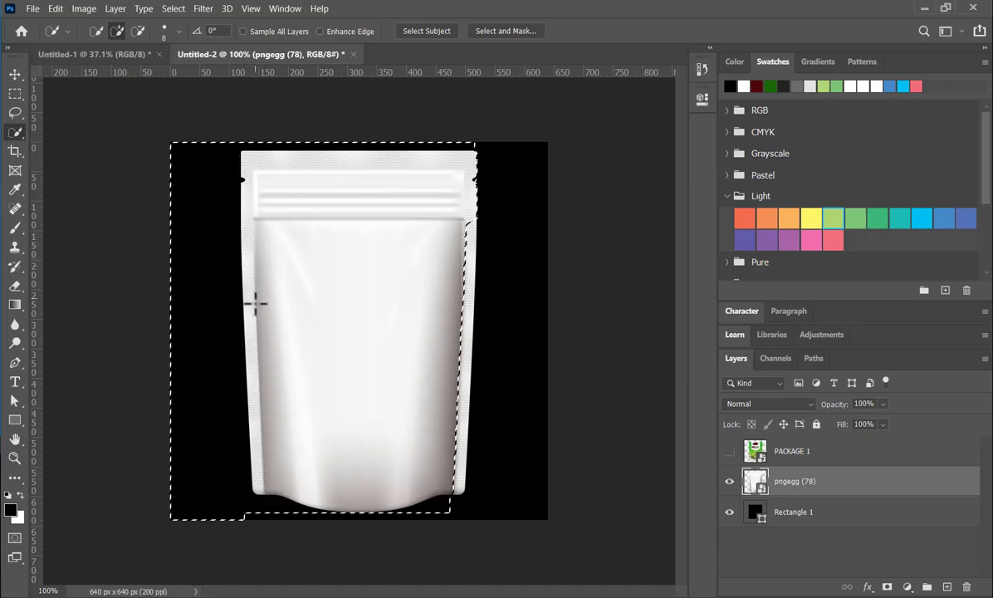
key(ctrl+z)
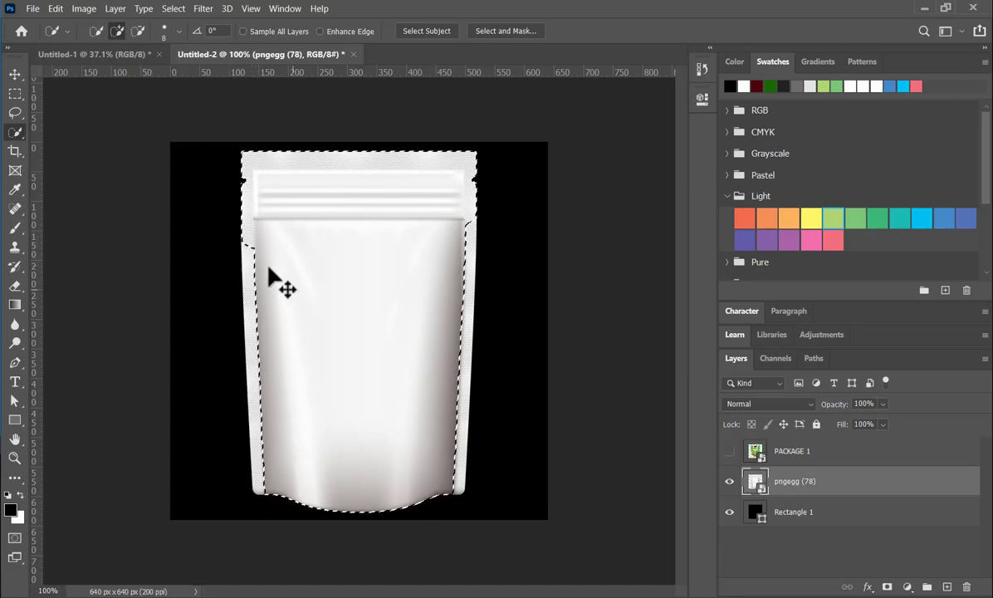
key(ctrl+z)
key(ctrl+z)
key(ctrl+z)
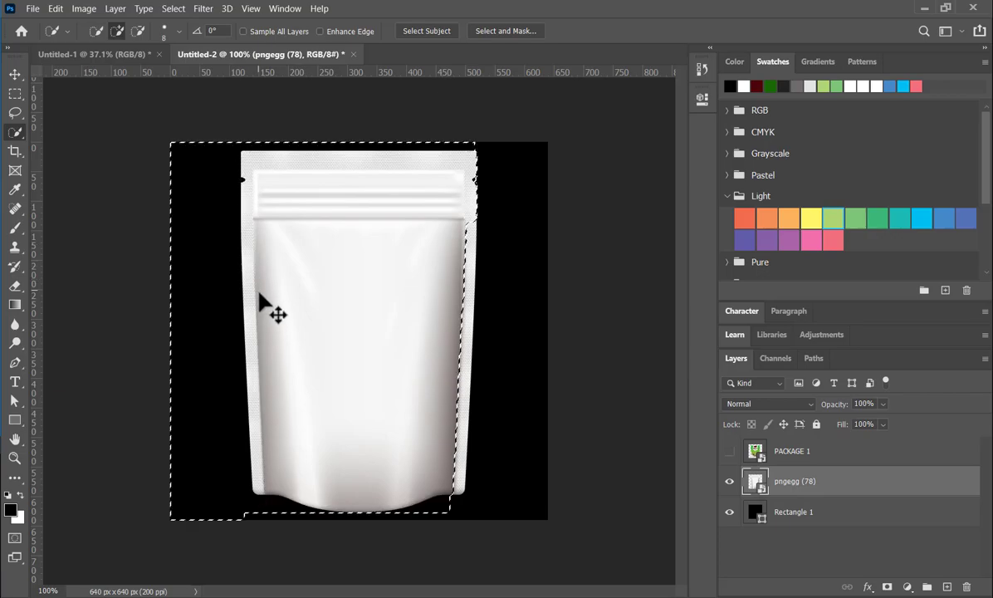
drag(468, 223, 468, 233)
drag(465, 309, 467, 362)
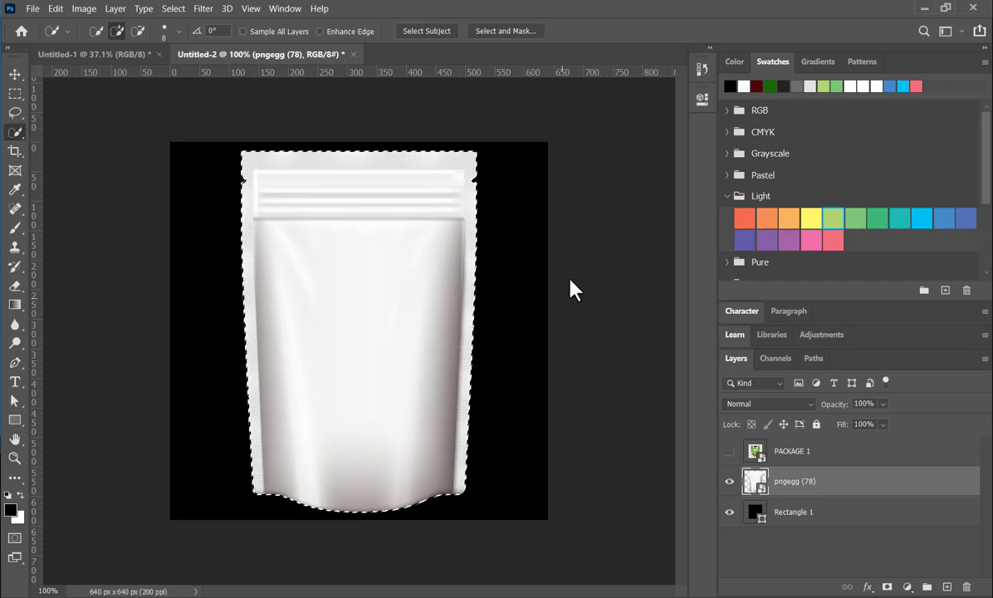
- Show the label again, try masking the pngegg (78) layer with the pouch selection, and undo that mask with PACKAGE 1 selected
click(730, 452)
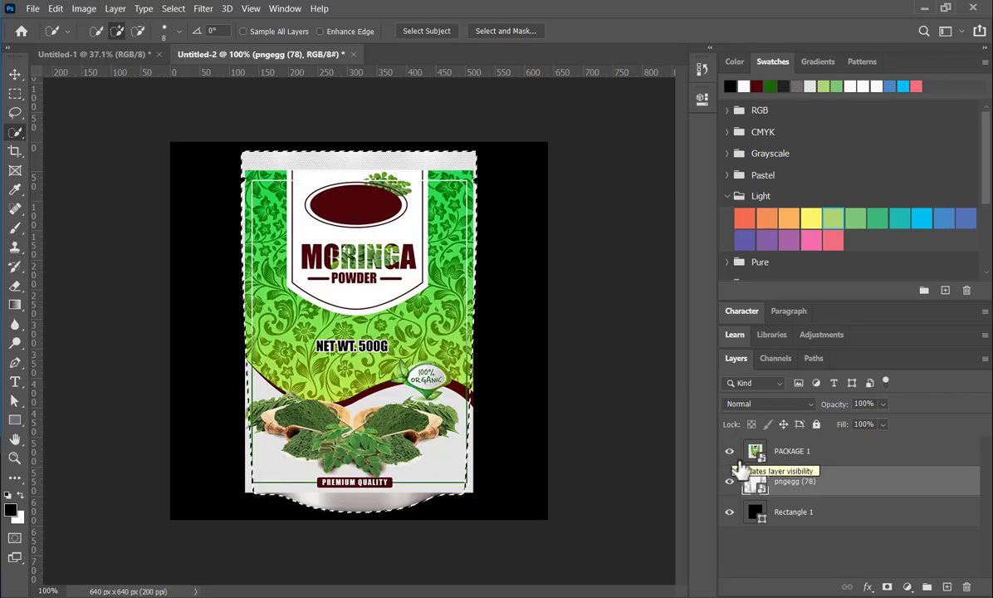
click(886, 587)
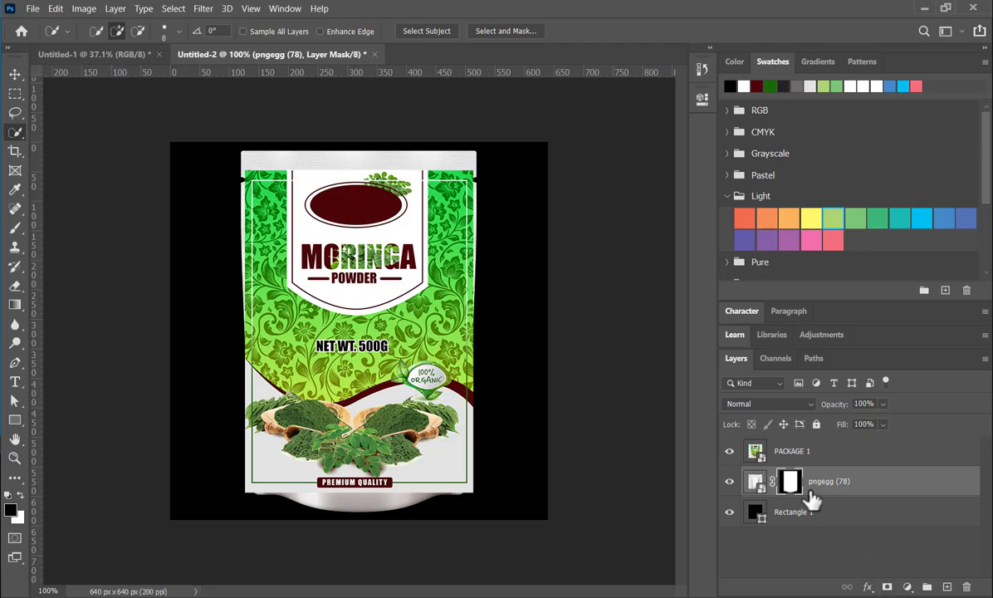
click(819, 456)
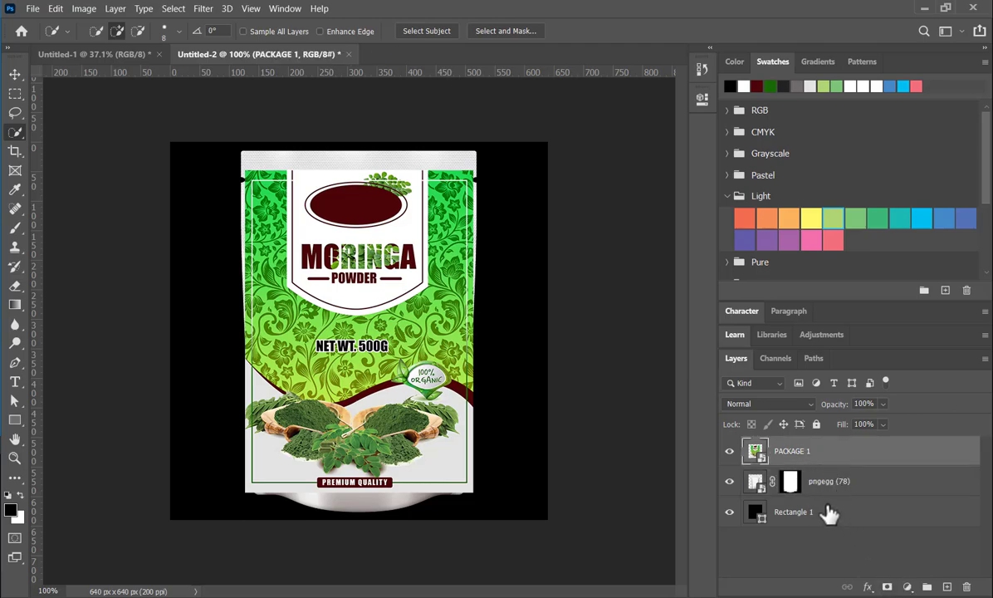
key(ctrl+z)
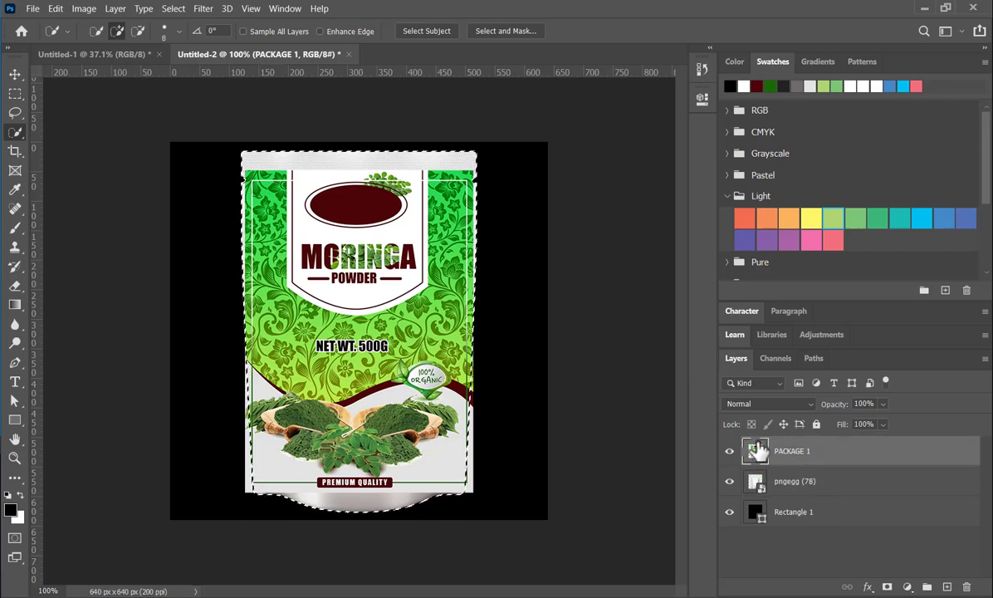
- Mask the PACKAGE 1 label to the pouch selection and preview darkening blend modes such as Linear Burn on it
click(886, 587)
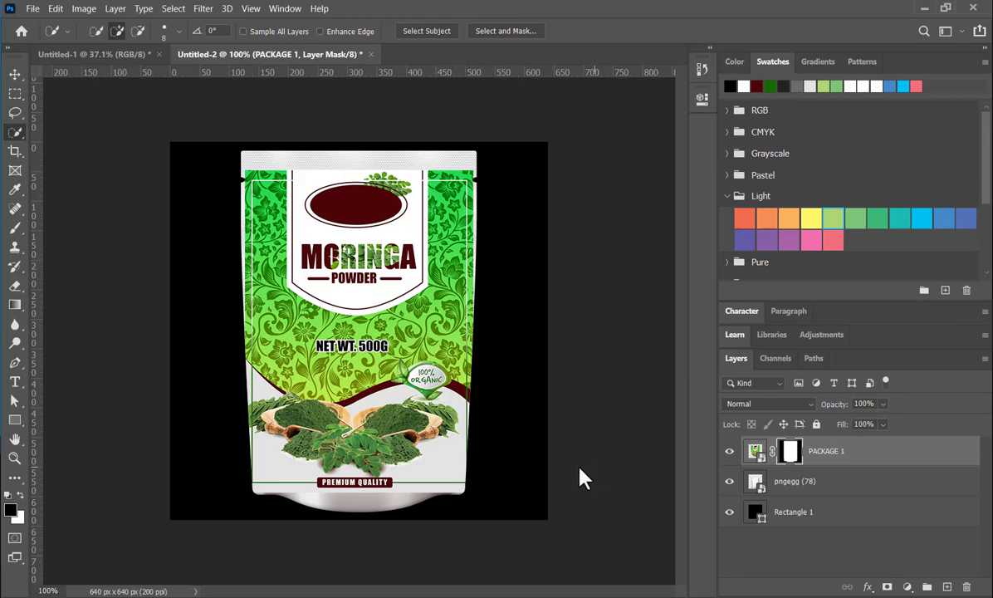
click(18, 74)
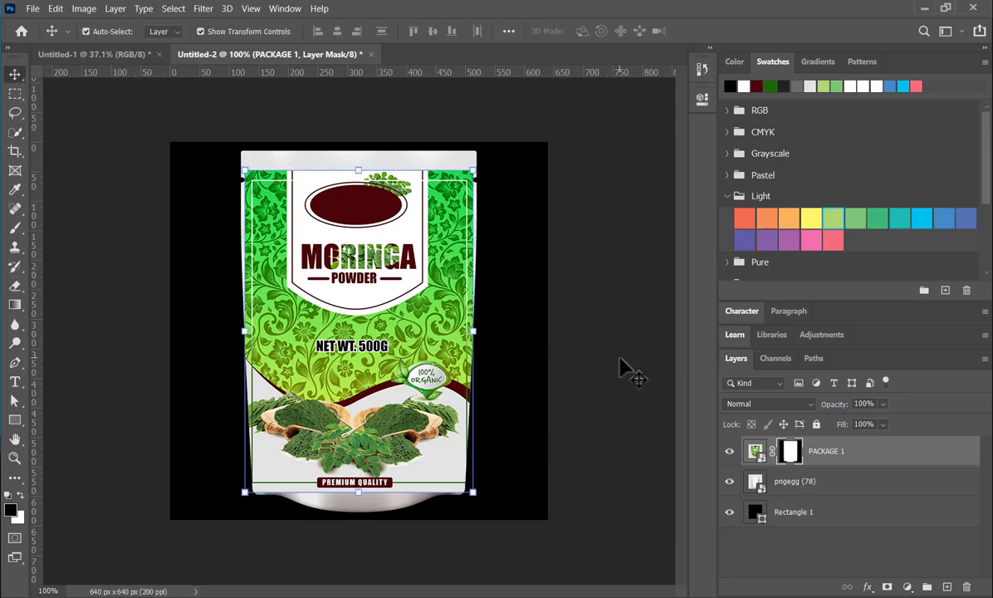
key(ctrl+2)
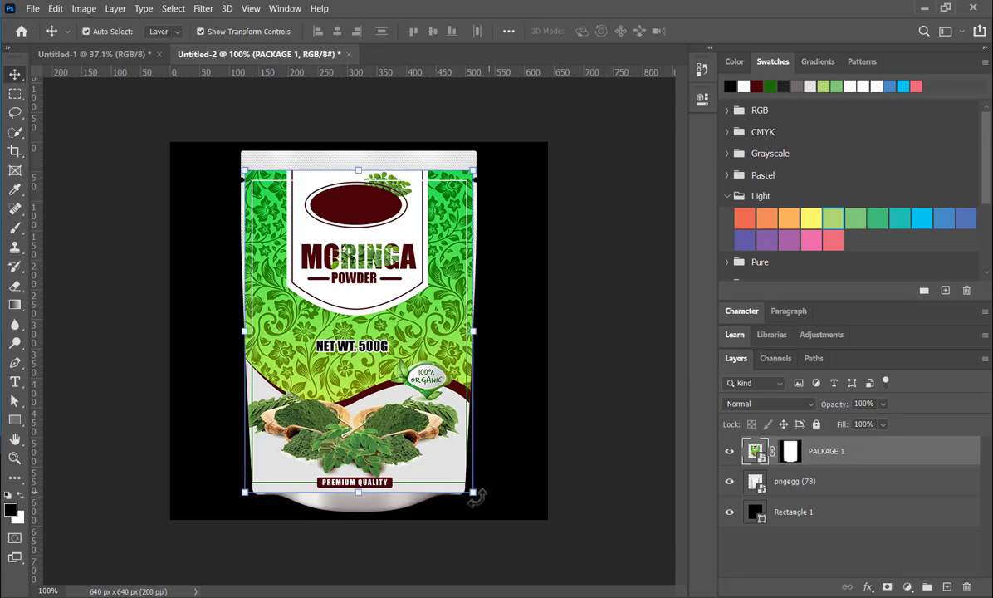
click(798, 403)
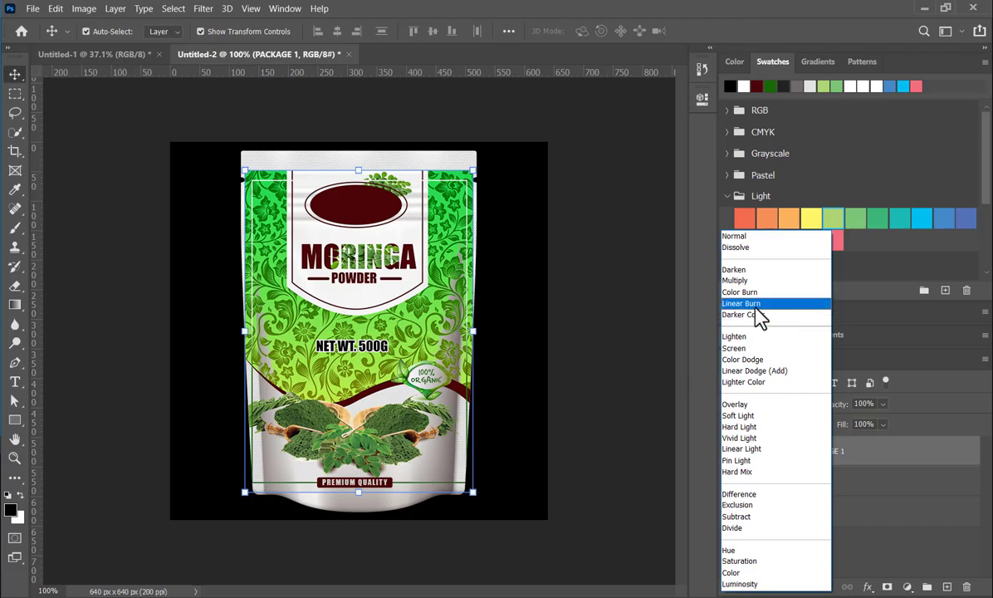
click(595, 332)
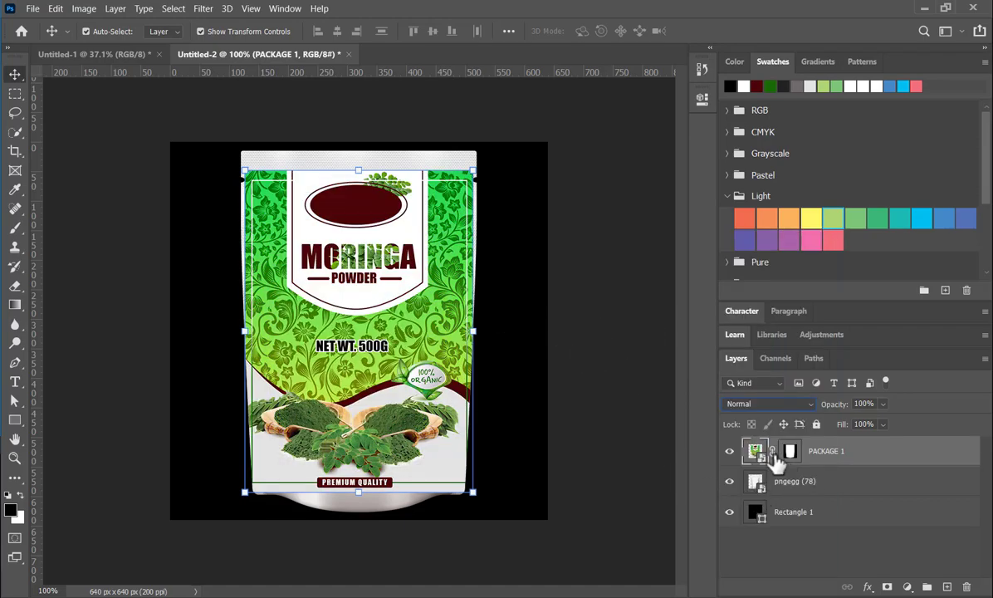
- Undo the label's mask, toggle the label's visibility off and on, and clear the pouch selection
ctrl+click(755, 479)
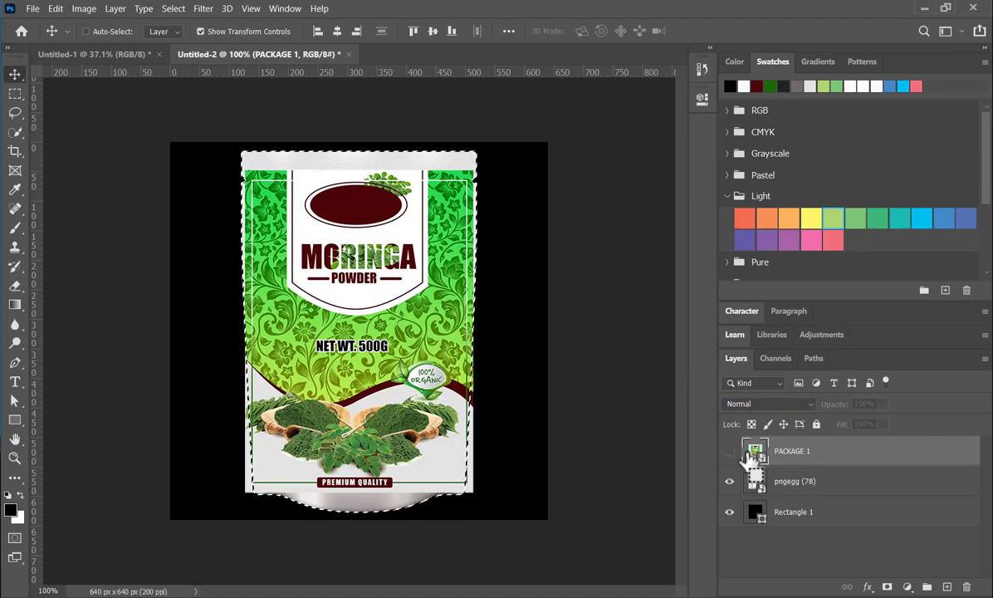
click(729, 450)
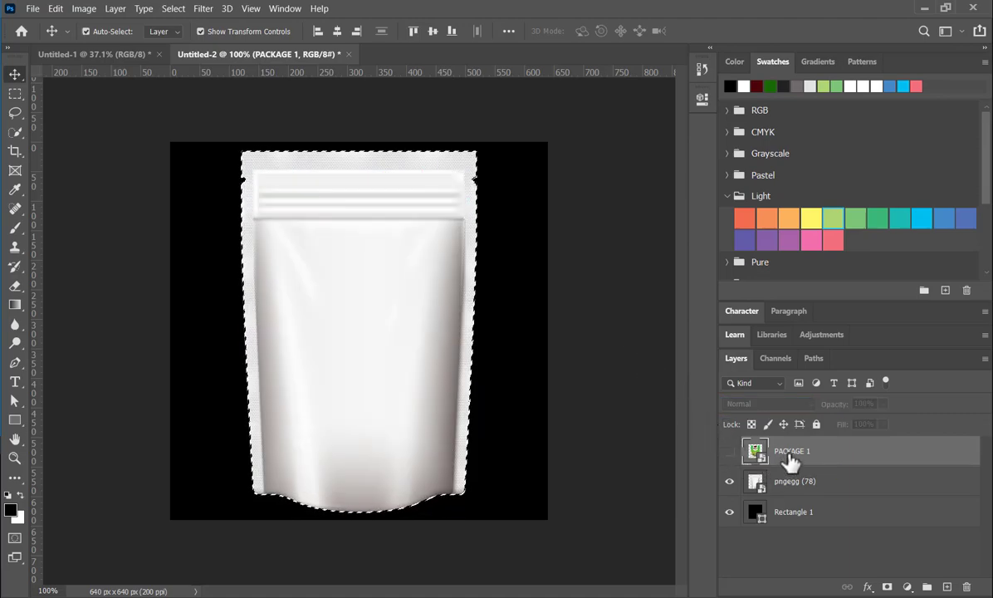
click(729, 450)
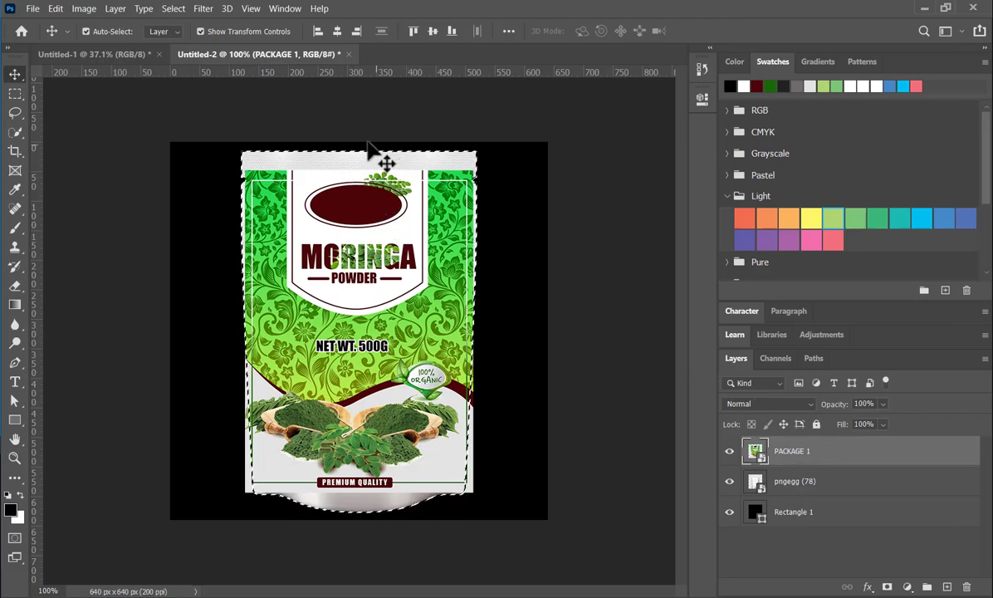
key(ctrl)
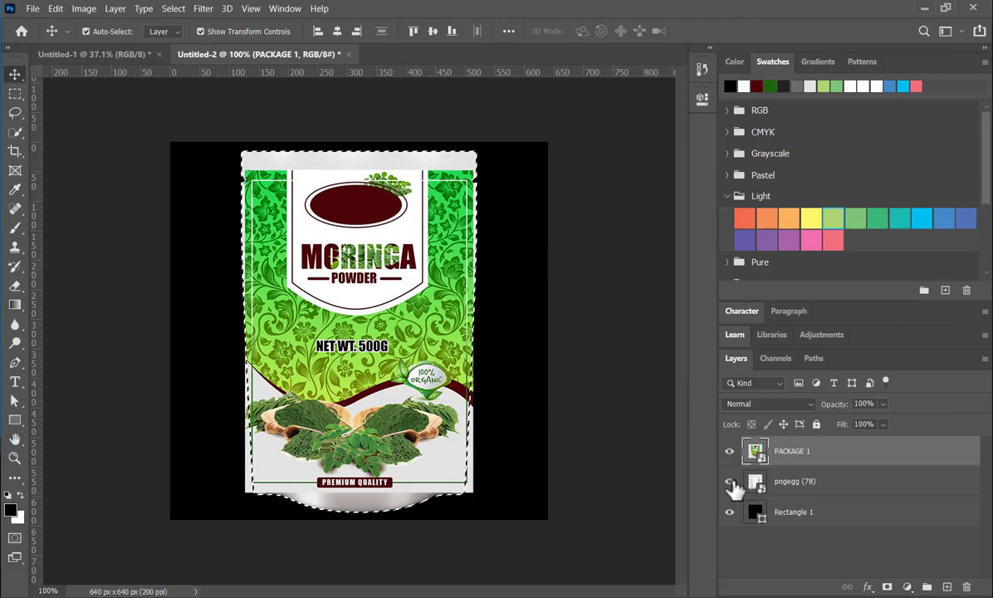
key(ctrl+d)
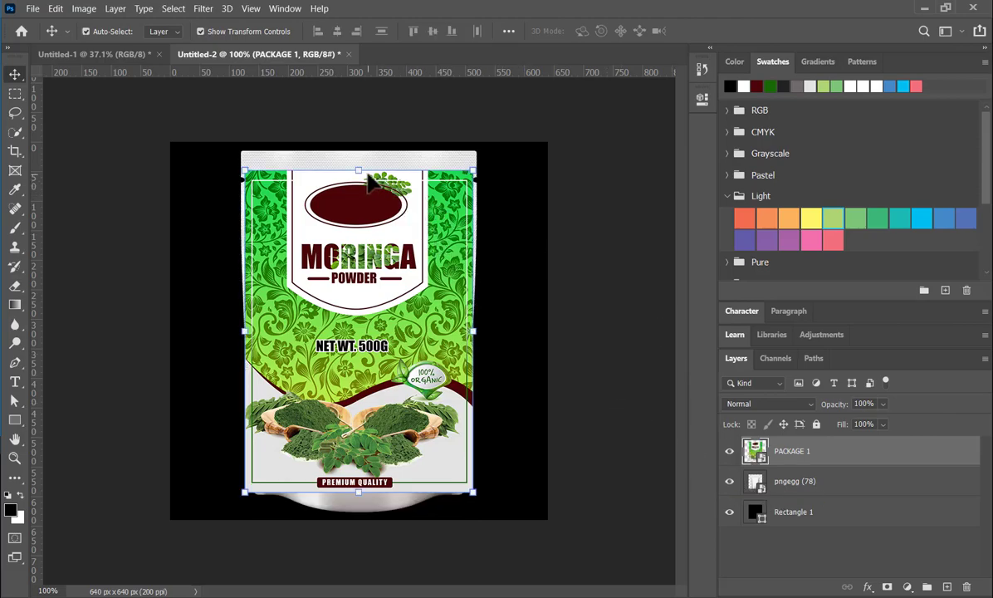
- Enlarge the PACKAGE 1 label to 12.61% so it spans the pouch from top to bottom edge, and apply the transform
drag(357, 166, 357, 149)
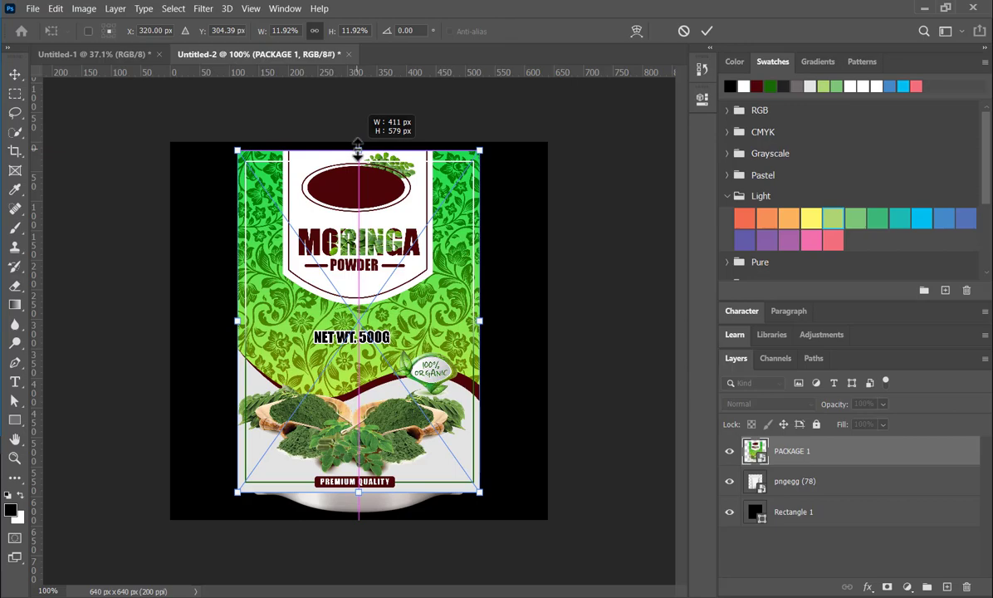
drag(358, 496, 359, 514)
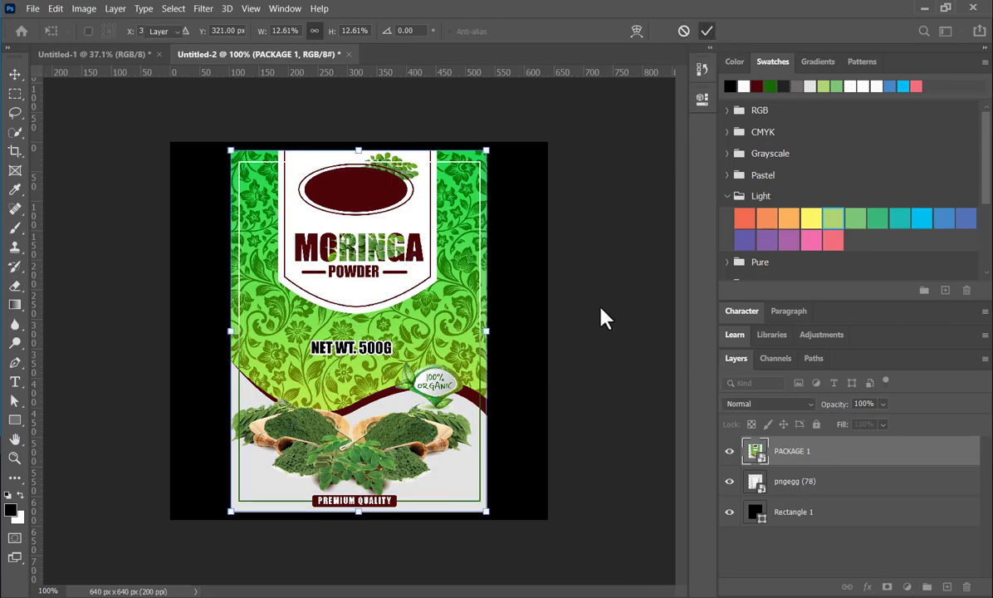
click(624, 331)
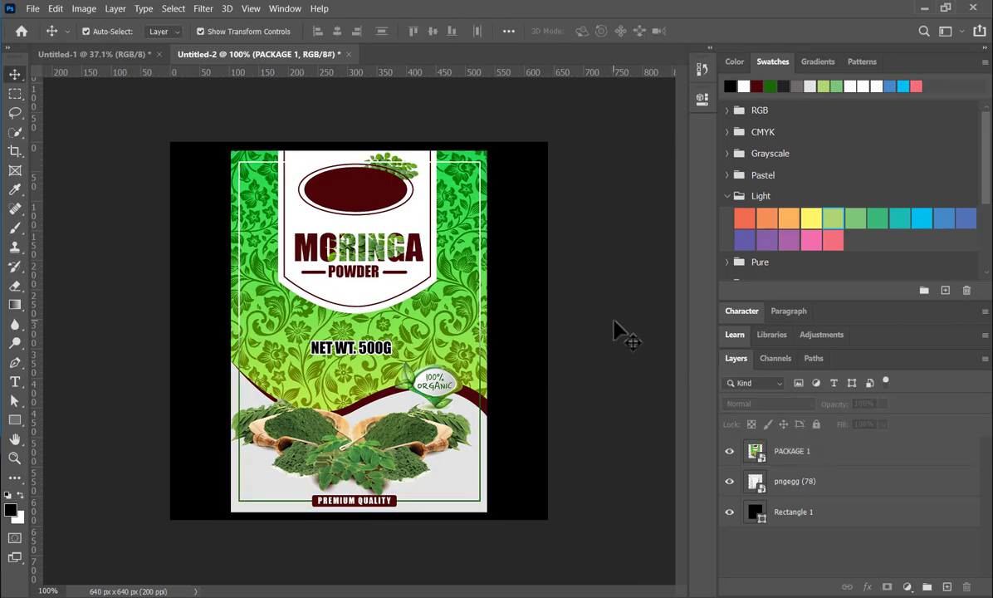
- Hide the enlarged label and select the pouch on the pngegg (78) layer with the Object Selection tool in Rectangle mode
click(805, 486)
click(729, 452)
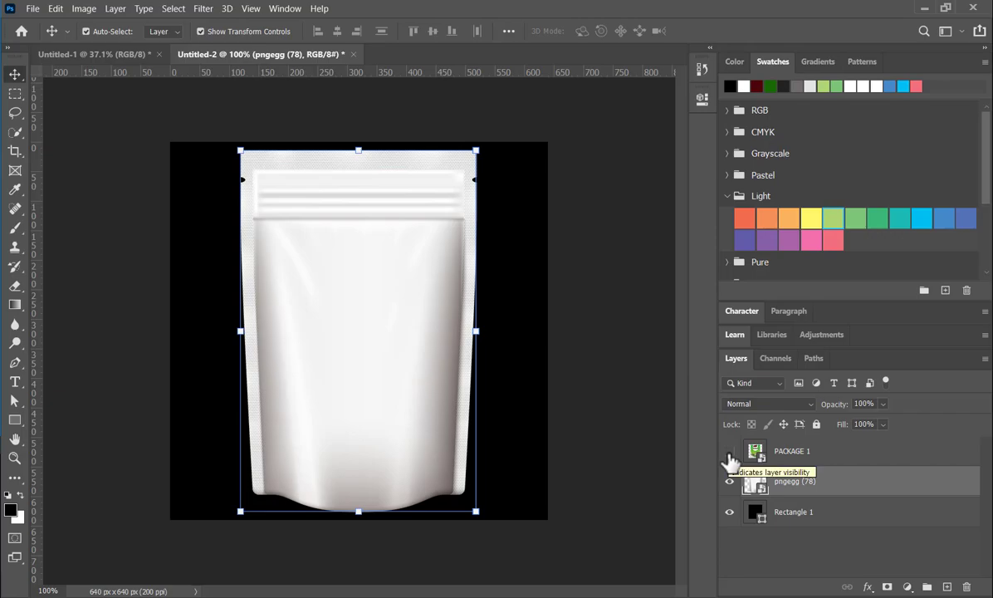
click(16, 134)
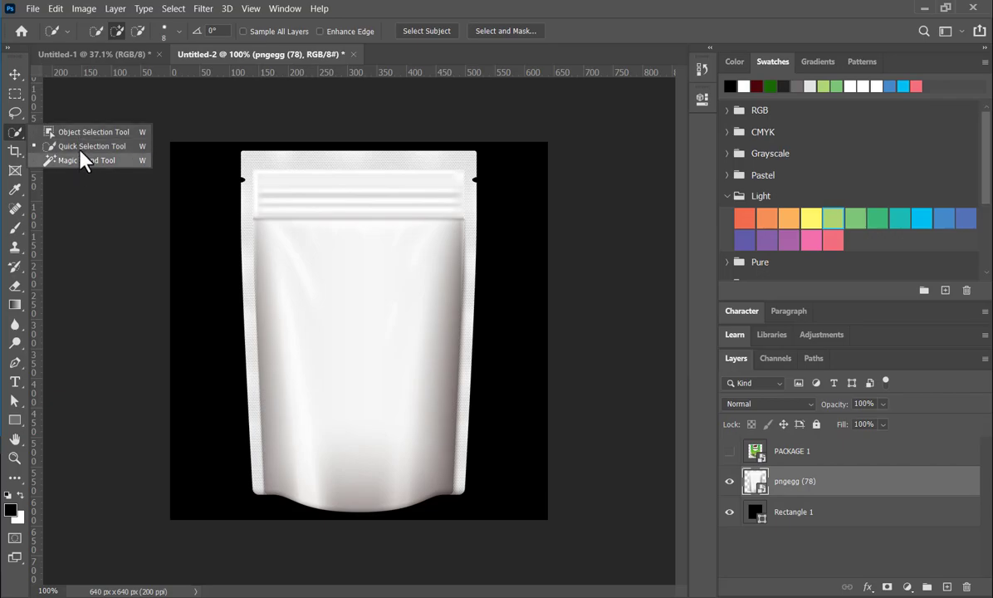
click(179, 143)
key(shift+w)
drag(228, 141, 485, 519)
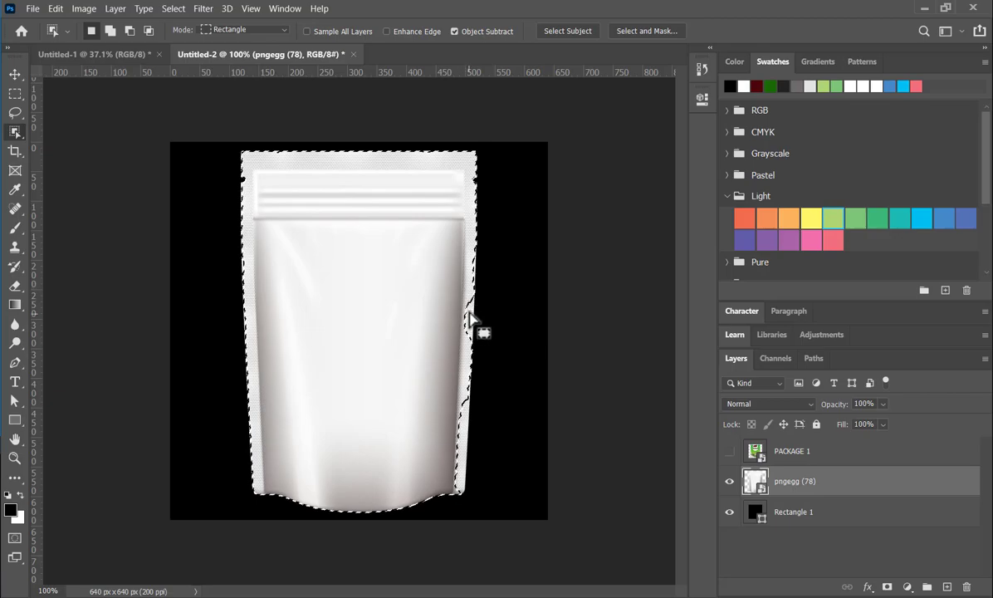
drag(467, 305, 468, 313)
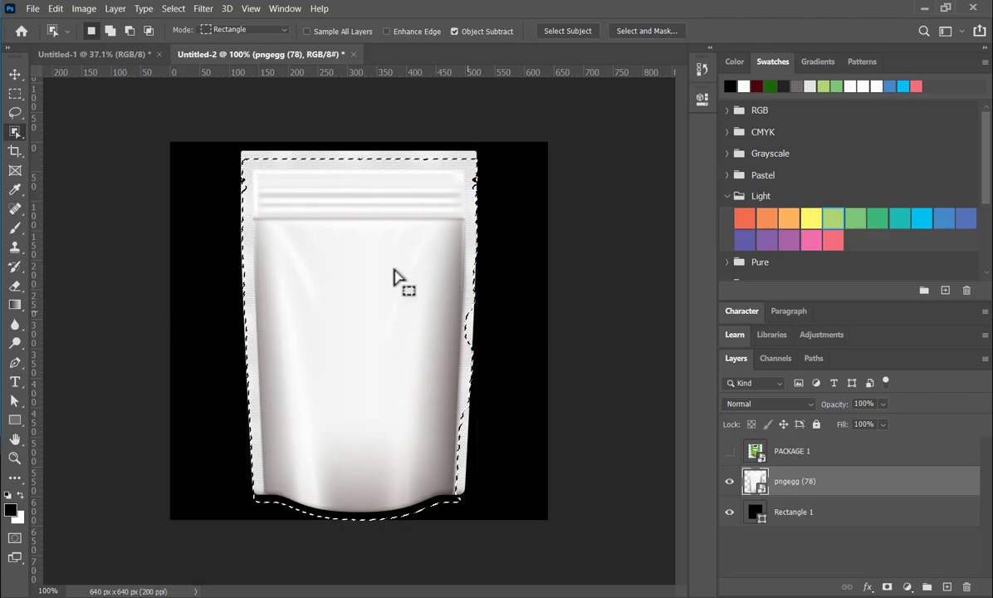
- Refine the pouch selection with the Quick Selection tool so it follows the side, corner and top edges
right_click(16, 131)
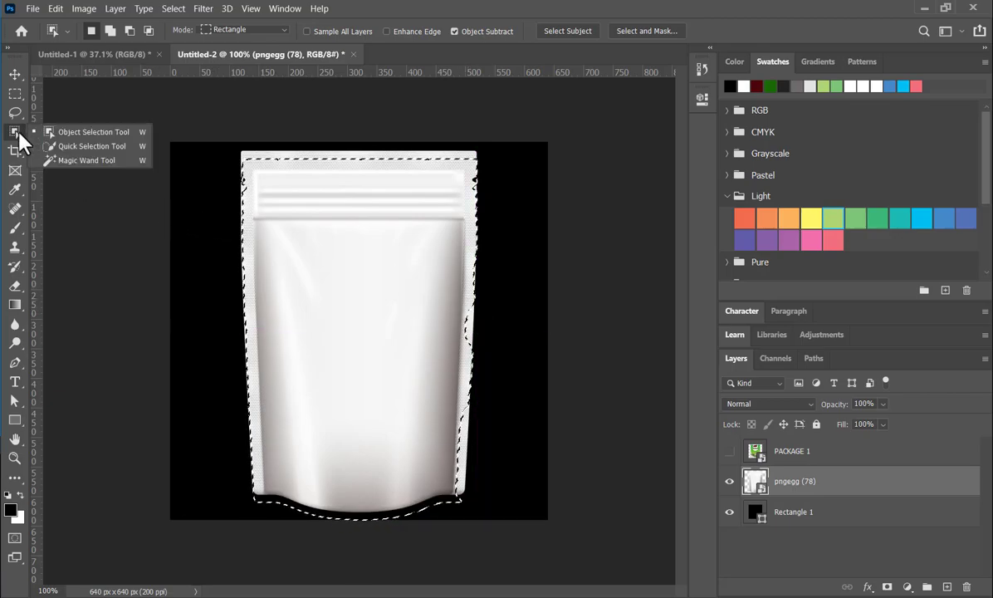
click(91, 146)
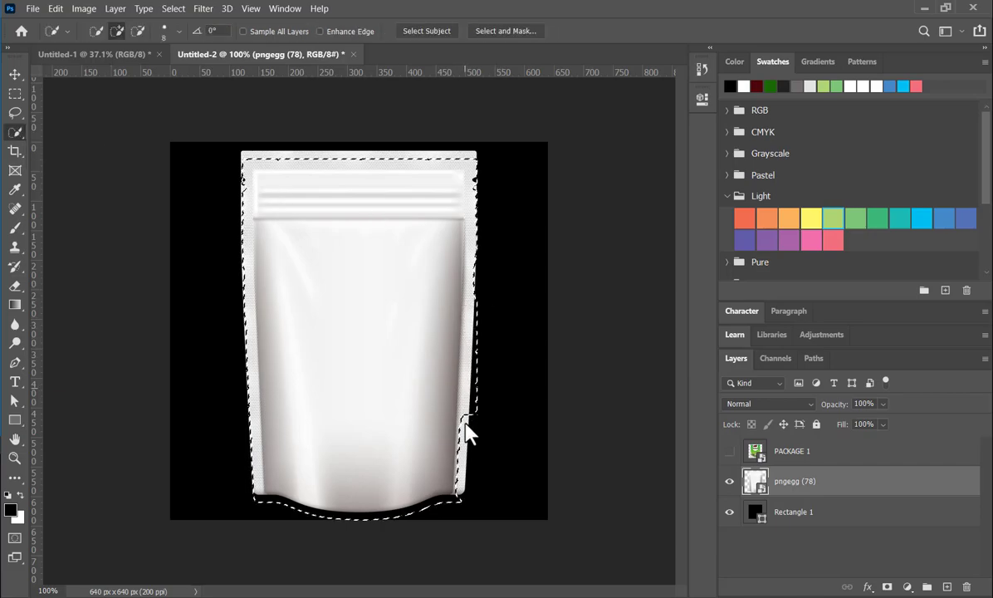
drag(456, 492, 464, 501)
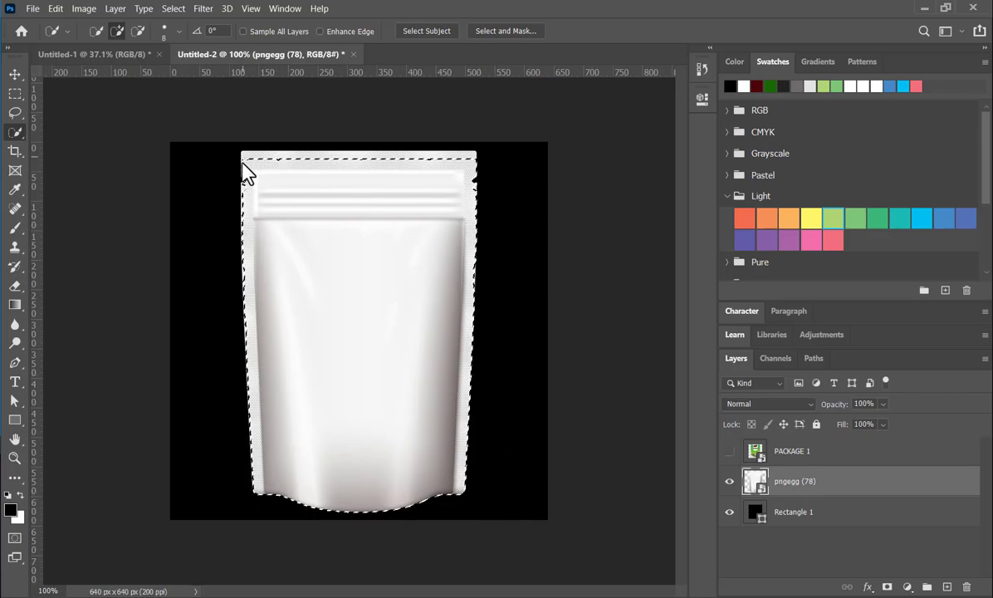
drag(245, 163, 241, 159)
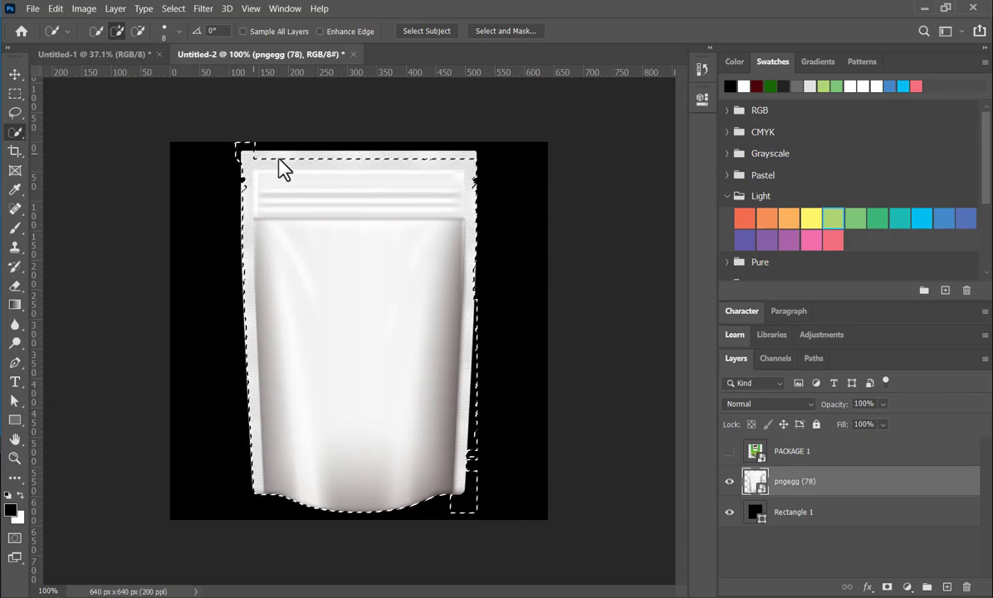
drag(330, 173, 465, 172)
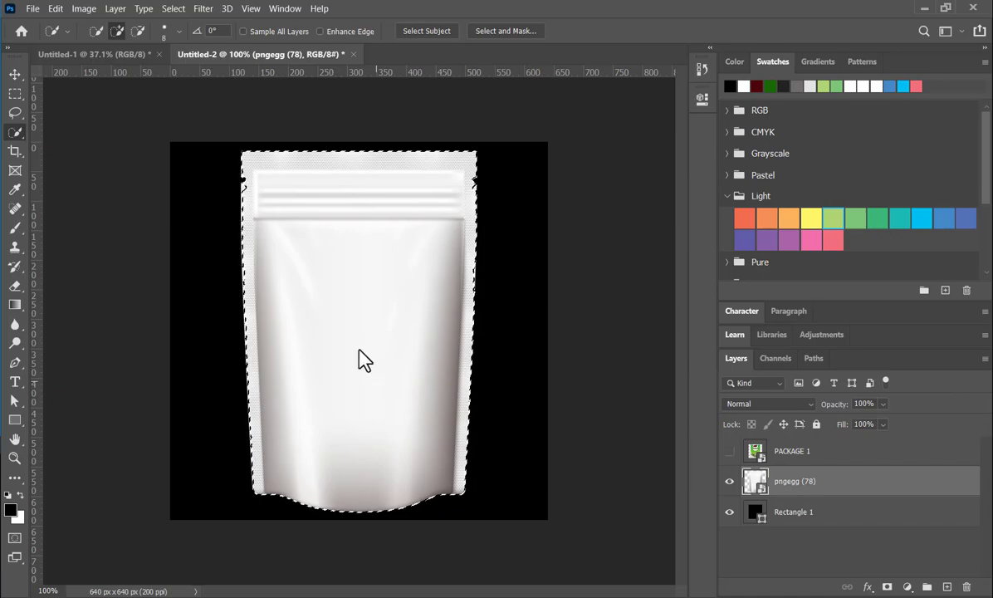
- Show the PACKAGE 1 label again and mask it to the active pouch selection
click(15, 74)
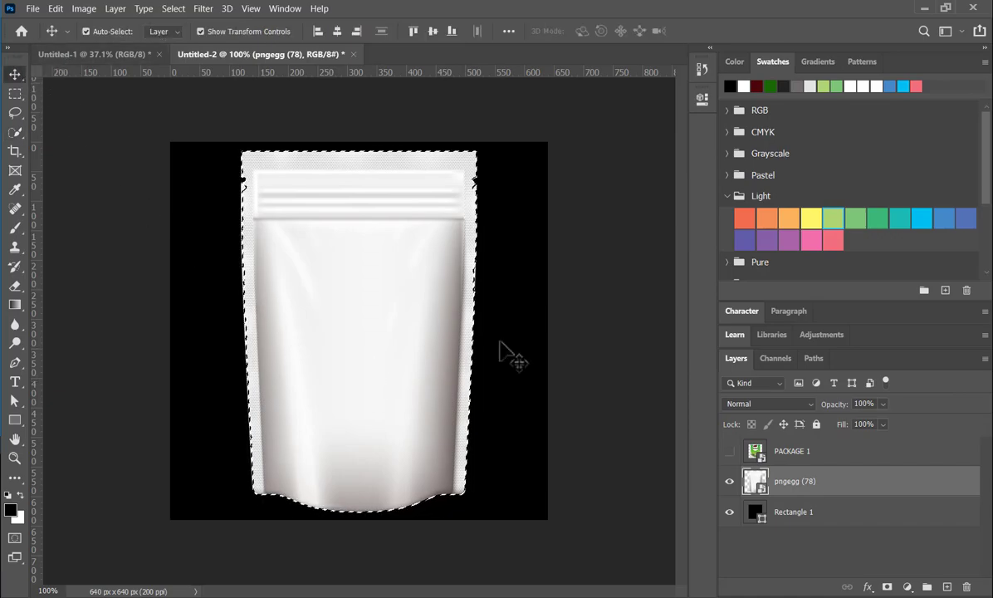
click(729, 451)
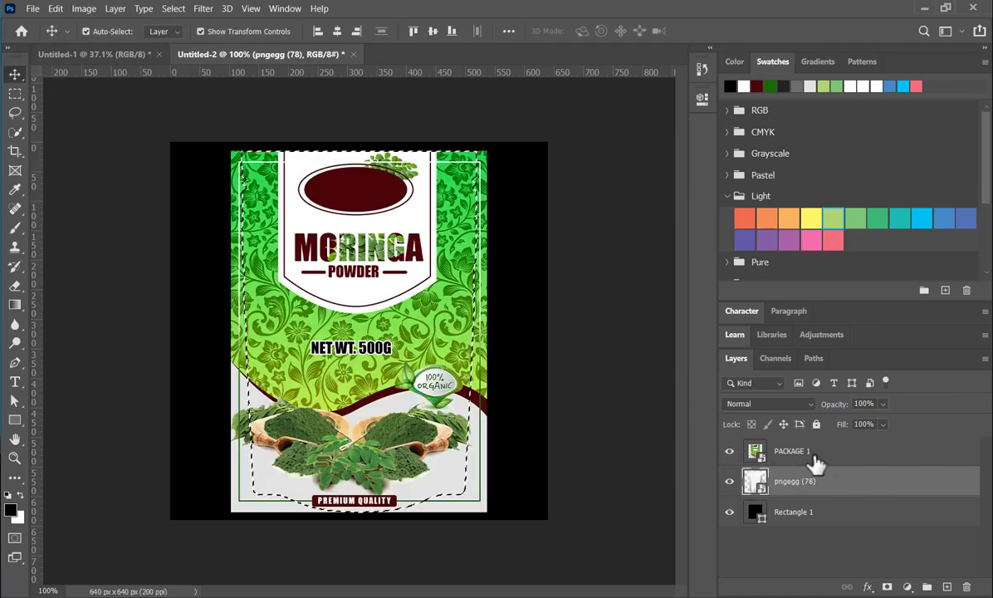
click(826, 458)
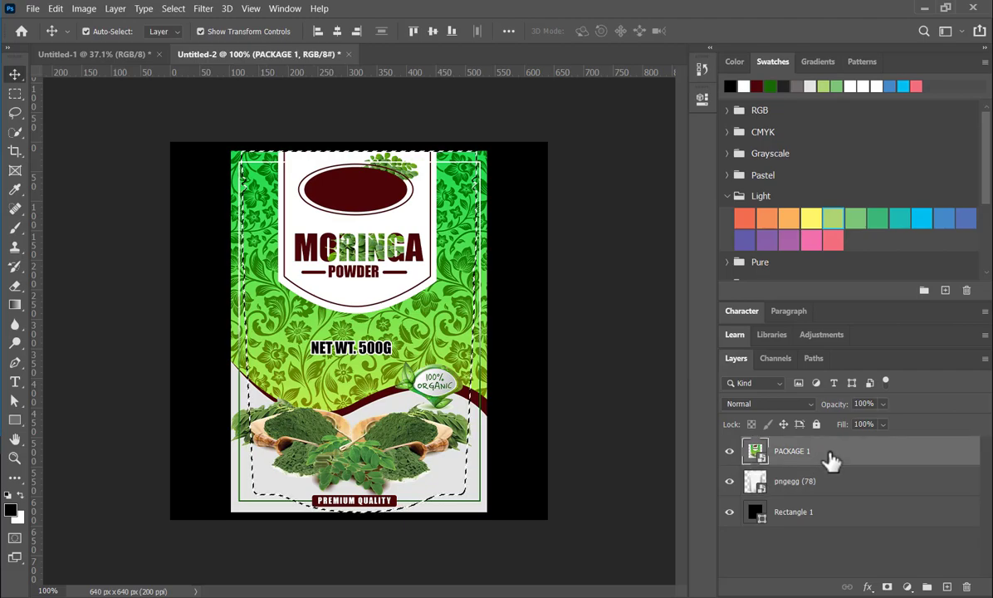
click(886, 587)
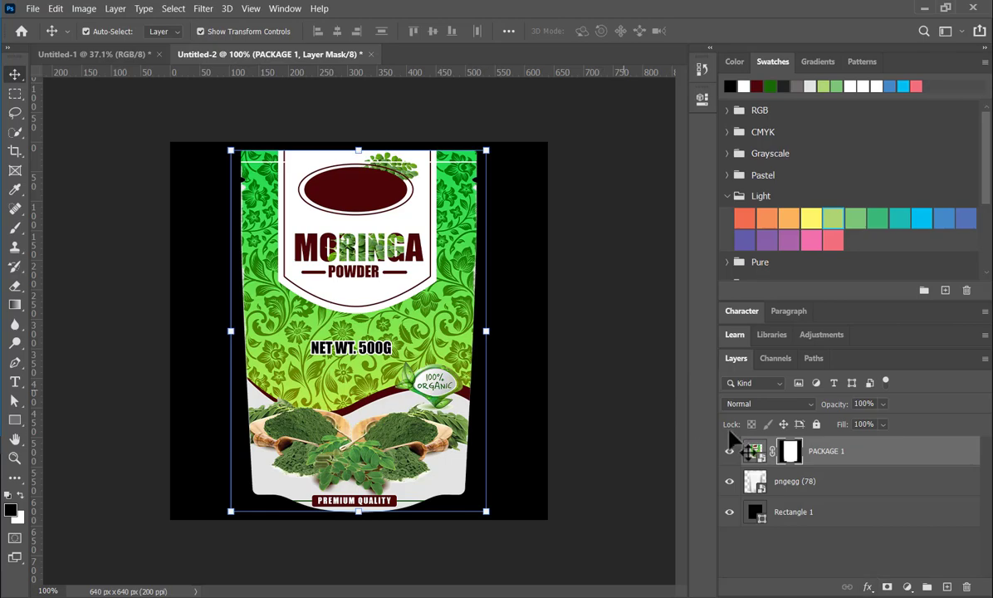
- Set the masked label's blend mode to Multiply and deselect the layer
click(795, 407)
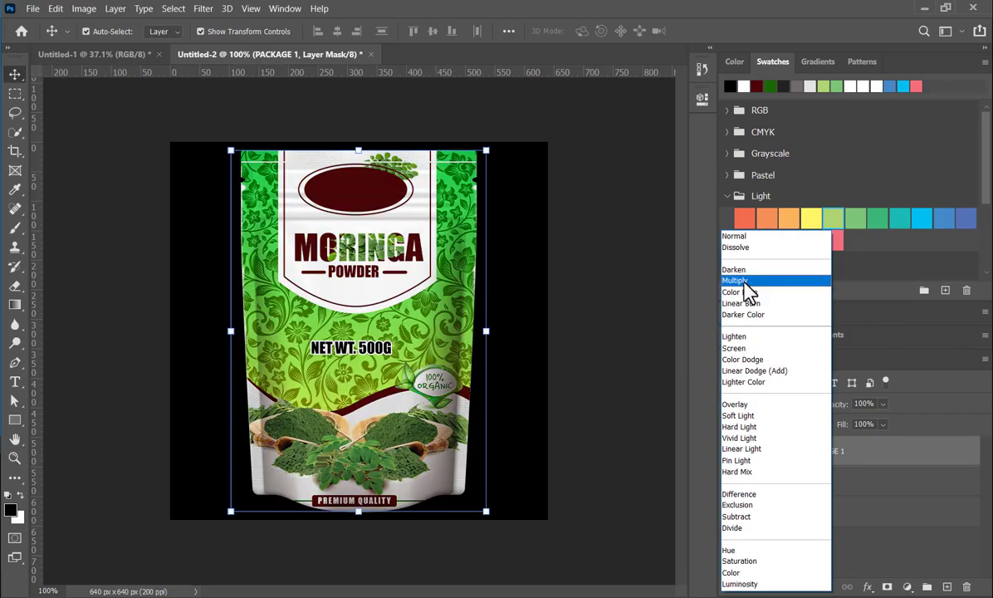
click(739, 281)
click(532, 404)
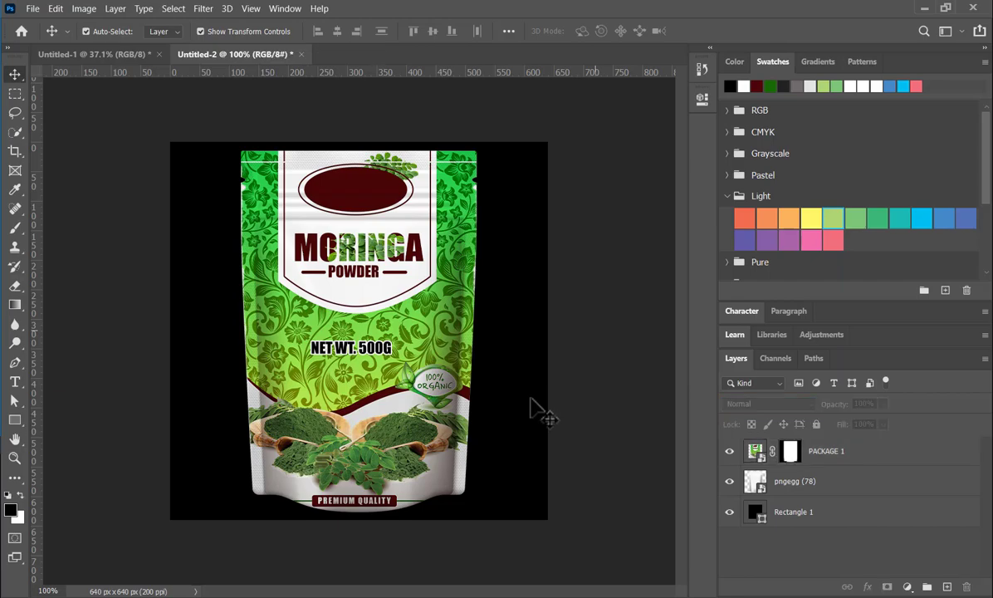
- Merge the PACKAGE 1 and pngegg (78) layers and scale the merged pouch to 63.06% width and 73.02% height about its centre
click(859, 453)
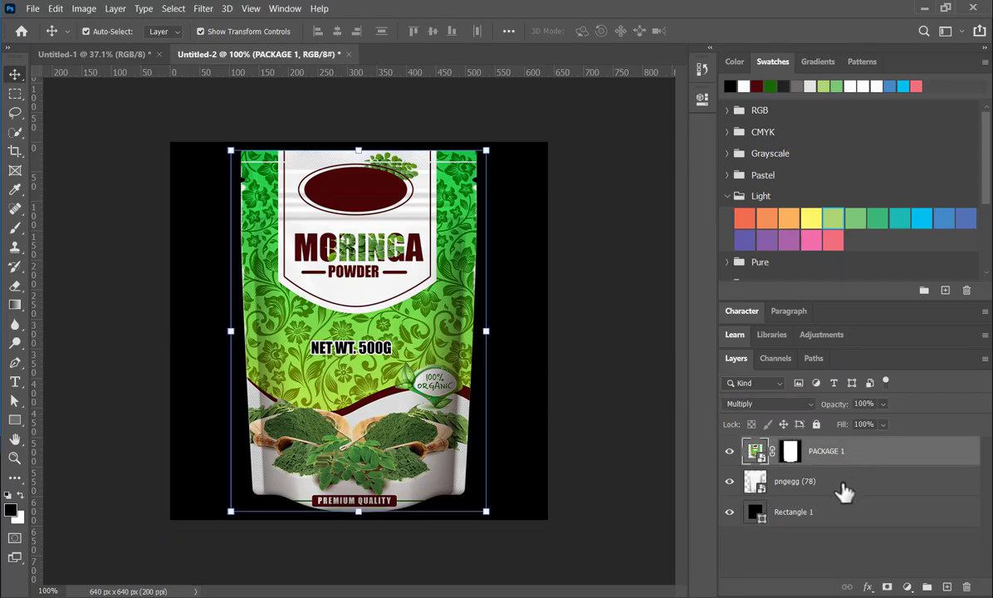
shift+click(842, 491)
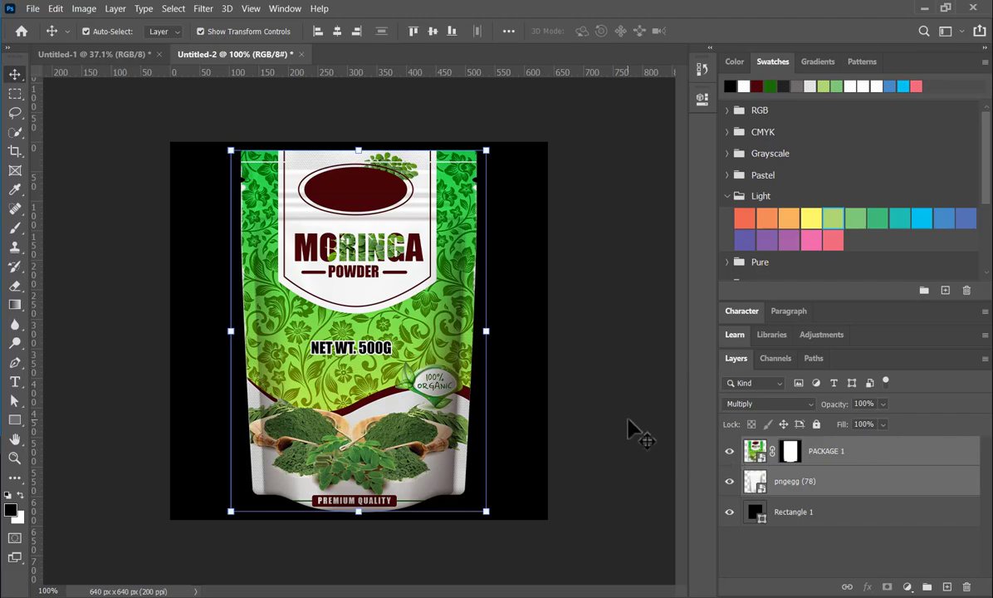
key(ctrl+e)
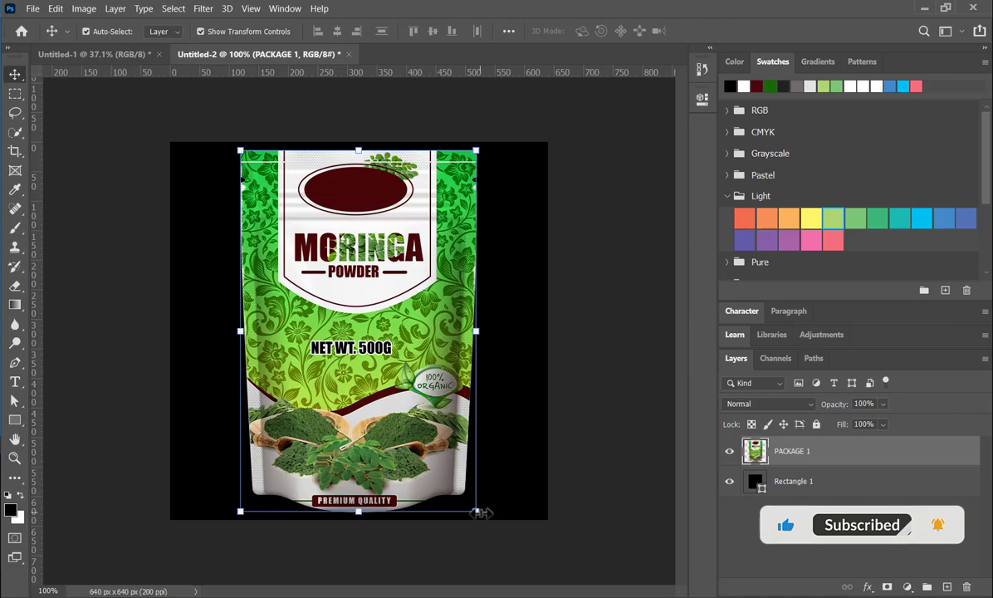
drag(478, 513, 473, 443)
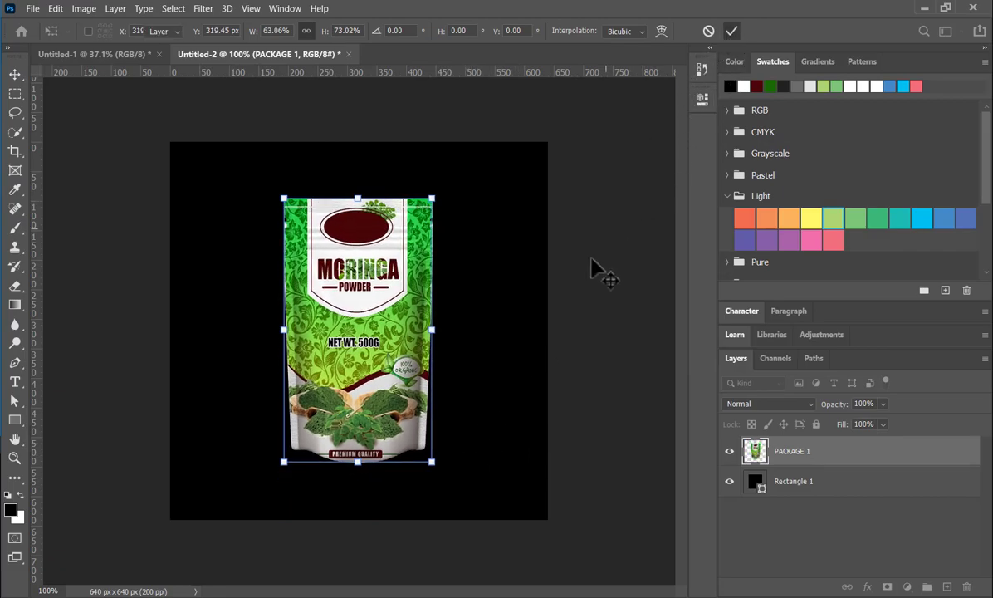
key(Return)
- Recolor the Rectangle 1 background with the medium bluish-green swatch from the Light group
click(514, 328)
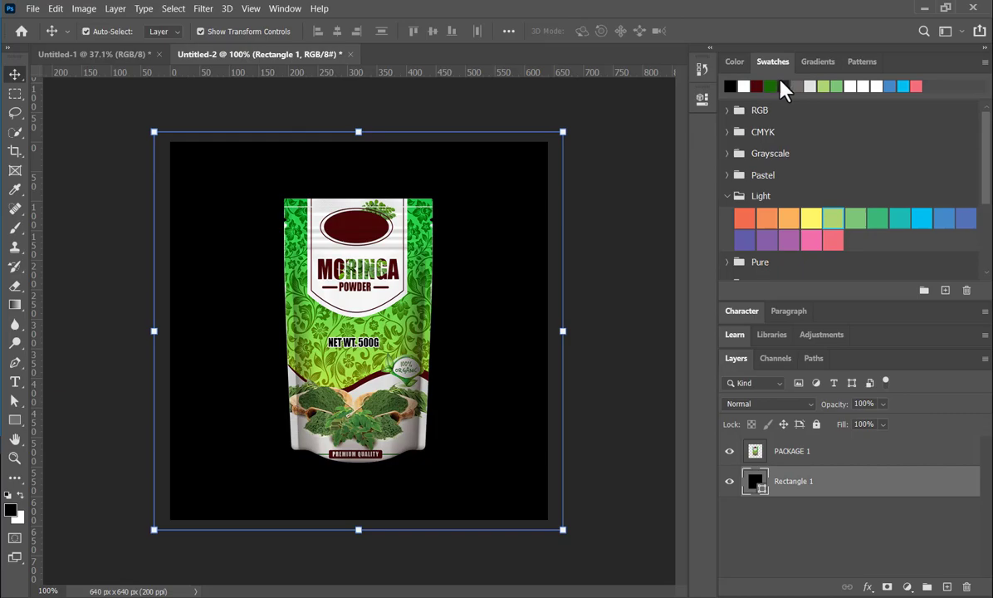
click(903, 86)
click(873, 219)
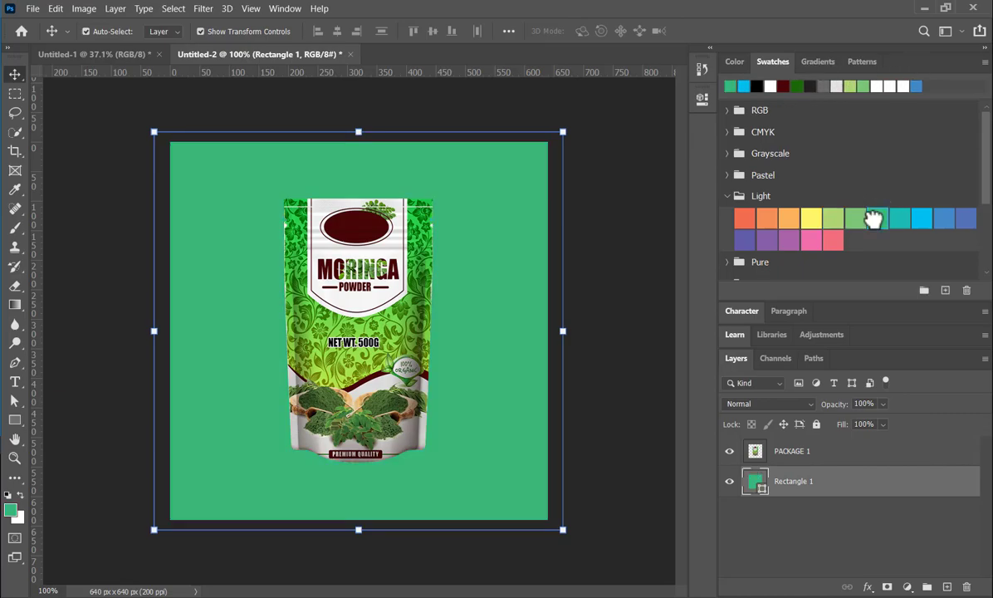
- Enlarge the pouch to 114.16% and move it toward the canvas's left side, centred at about X 251 px, Y 309 px
click(388, 376)
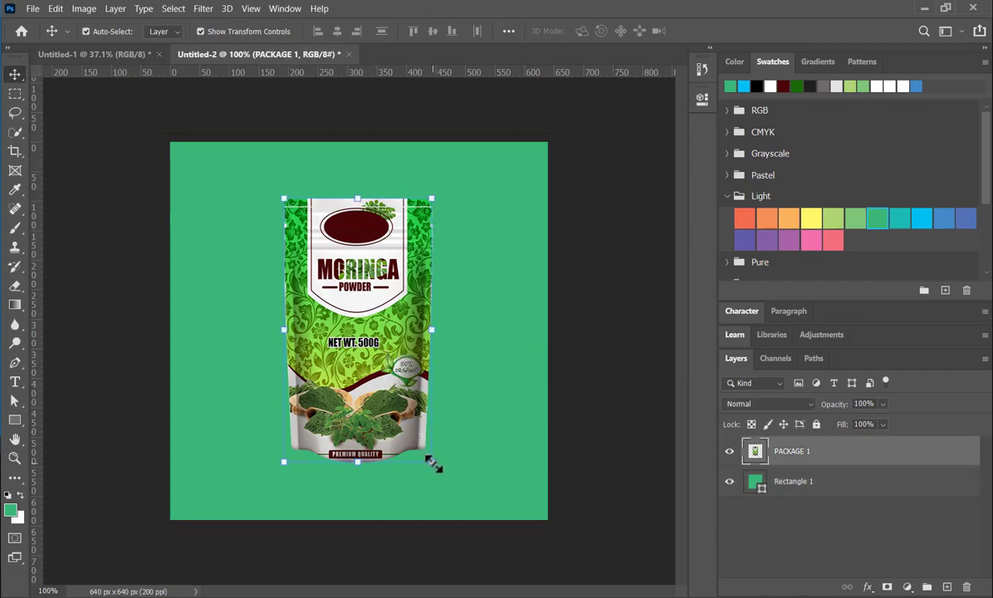
drag(432, 463, 455, 500)
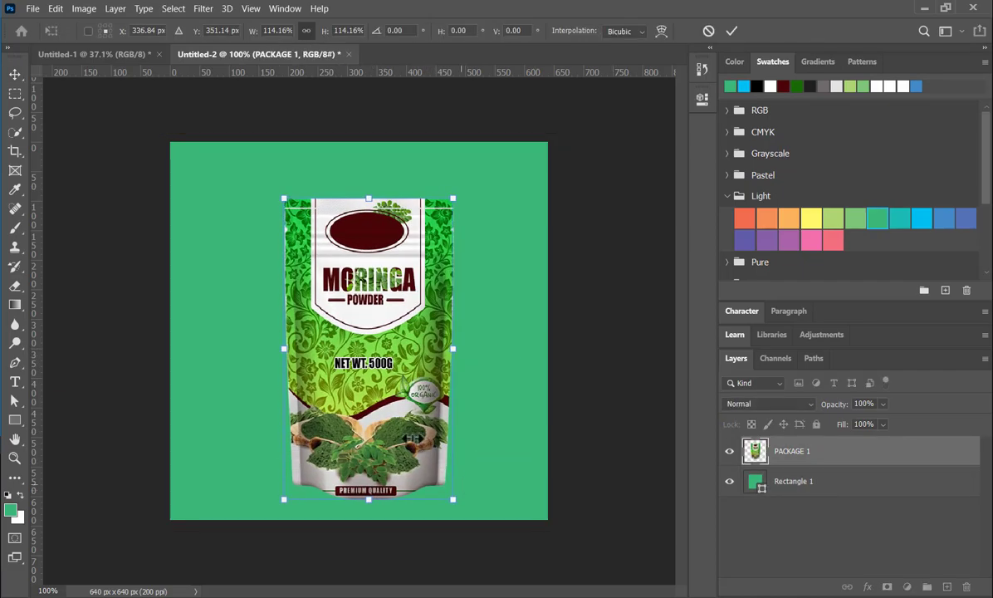
mouse_move(372, 419)
mouse_down()
mouse_move(359, 392)
mouse_move(356, 414)
mouse_up()
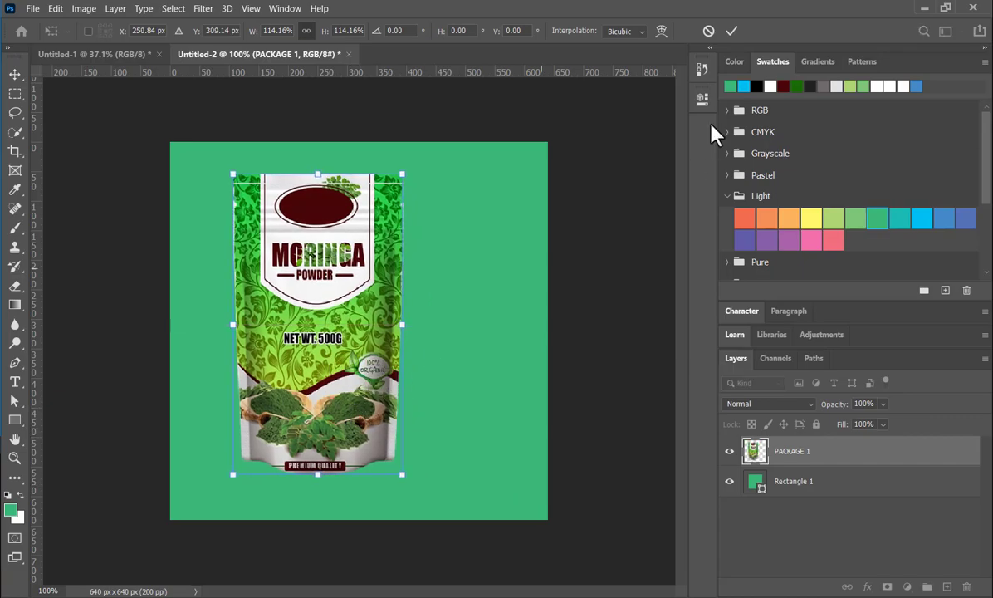
click(731, 31)
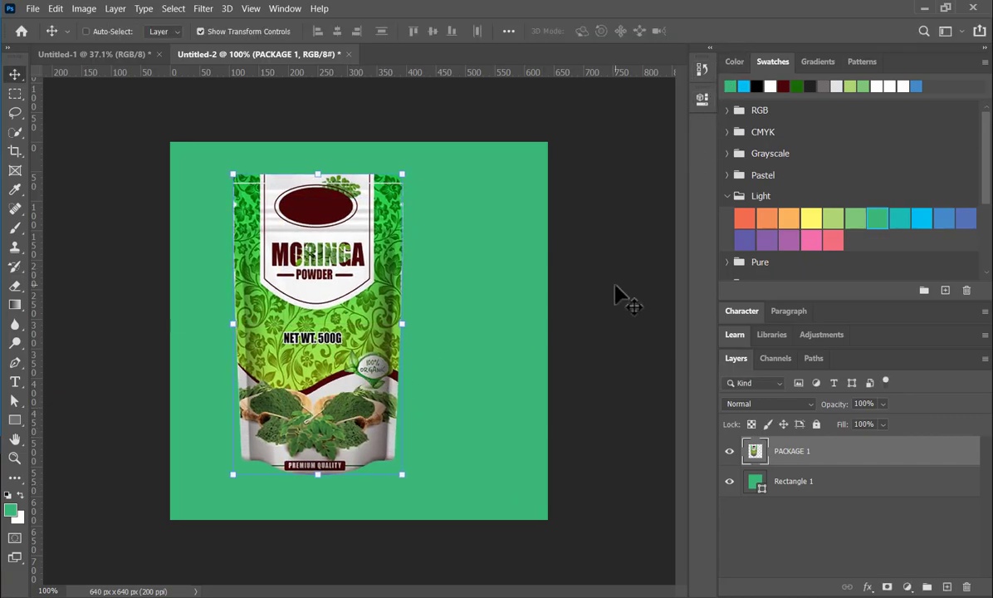
- Duplicate the pouch layer, scale the copy to 53.69%, and place it beside the large pouch's right edge with their bases aligned
key(ctrl+j)
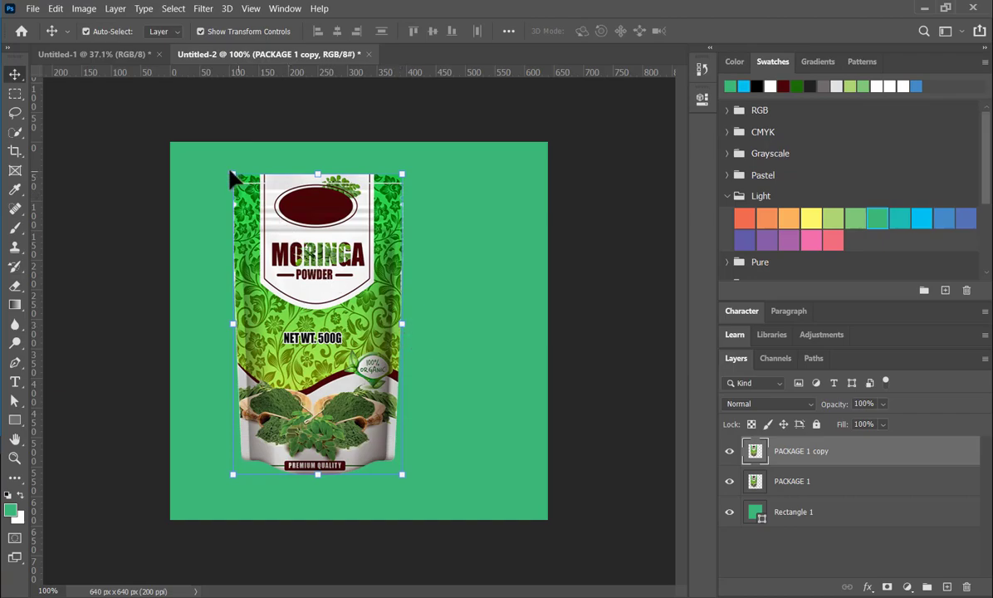
drag(230, 170, 311, 313)
drag(370, 404, 453, 405)
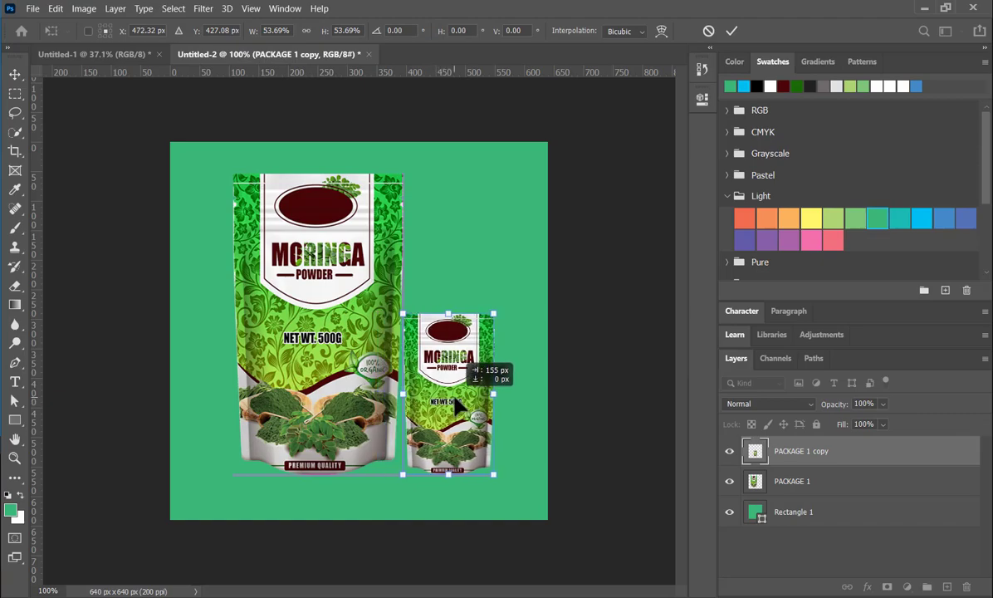
drag(452, 395, 452, 395)
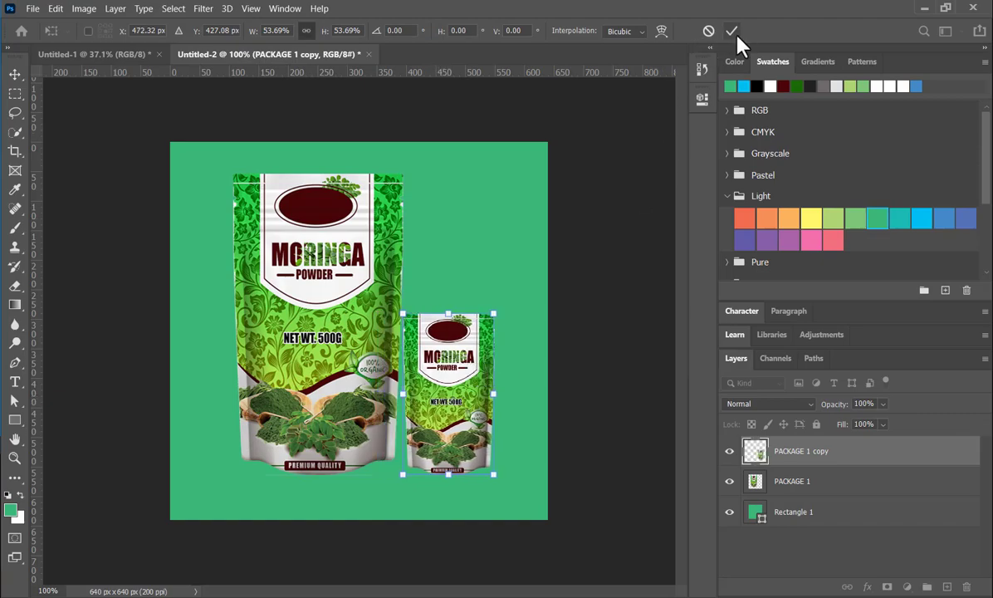
key(Return)
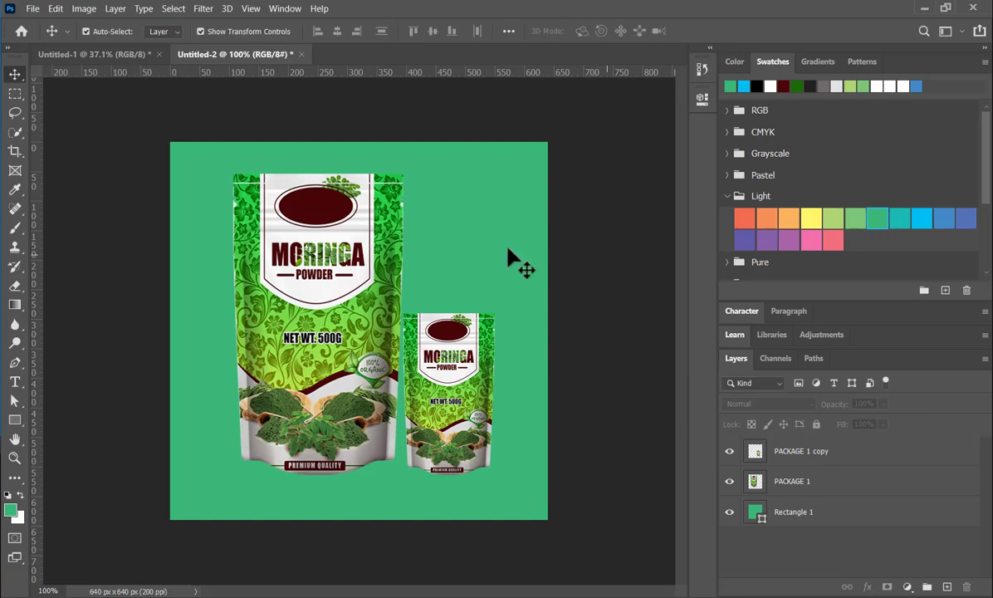
- Add a black Multiply drop shadow to the large pouch with 58% opacity, 90° angle, 11 px distance, 16% spread and 8 px size
click(332, 281)
click(868, 587)
click(885, 576)
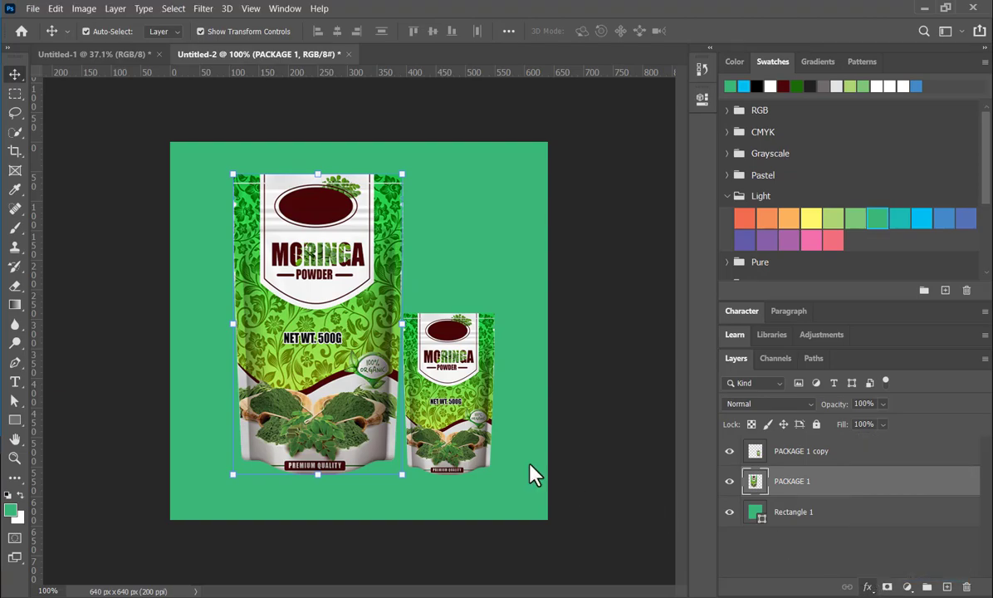
drag(580, 163, 781, 133)
drag(823, 252, 829, 281)
mouse_move(846, 202)
mouse_down()
mouse_move(892, 210)
mouse_move(862, 204)
mouse_up()
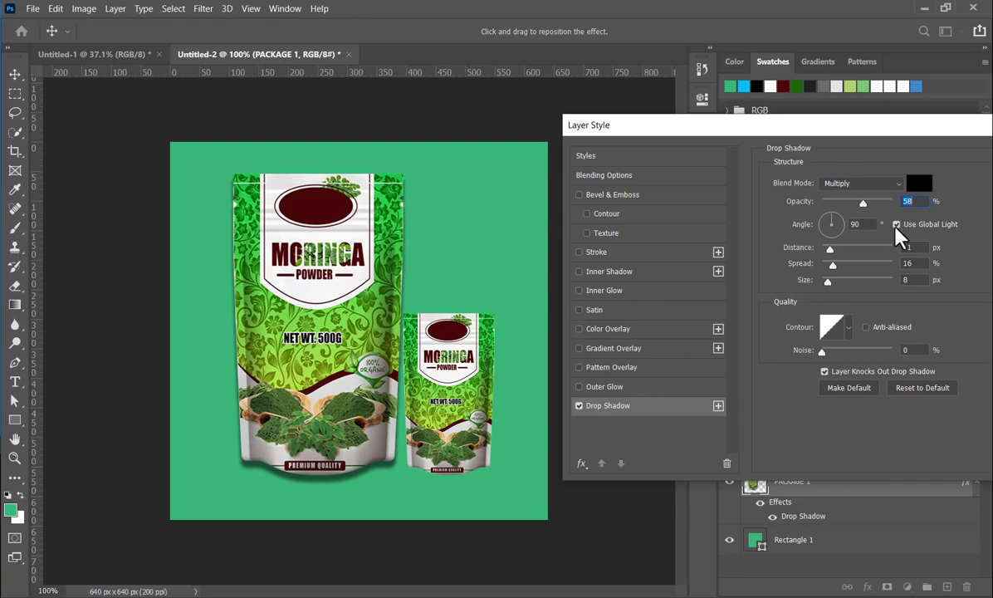
drag(908, 127, 667, 151)
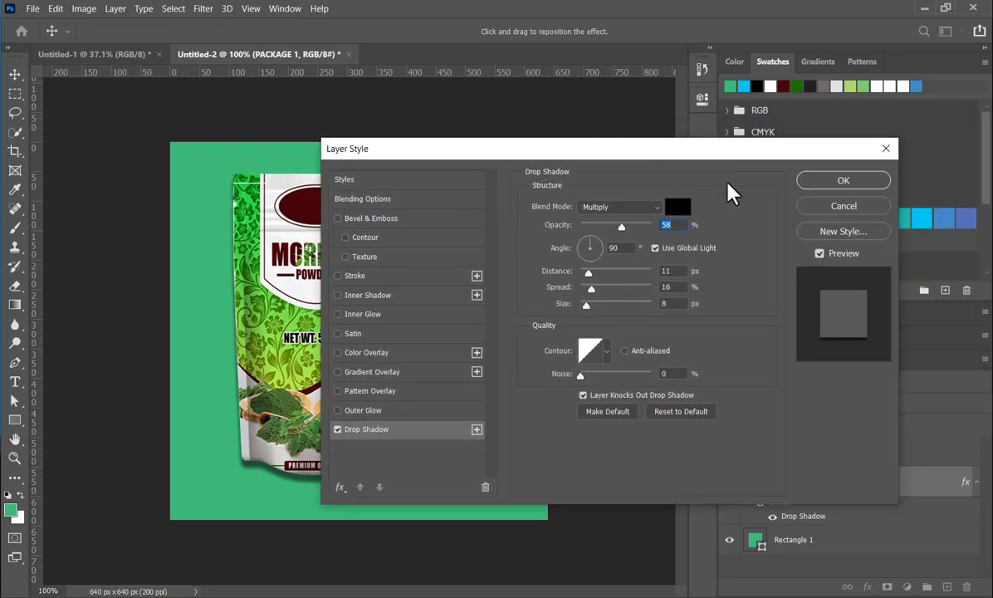
click(837, 187)
right_click(831, 490)
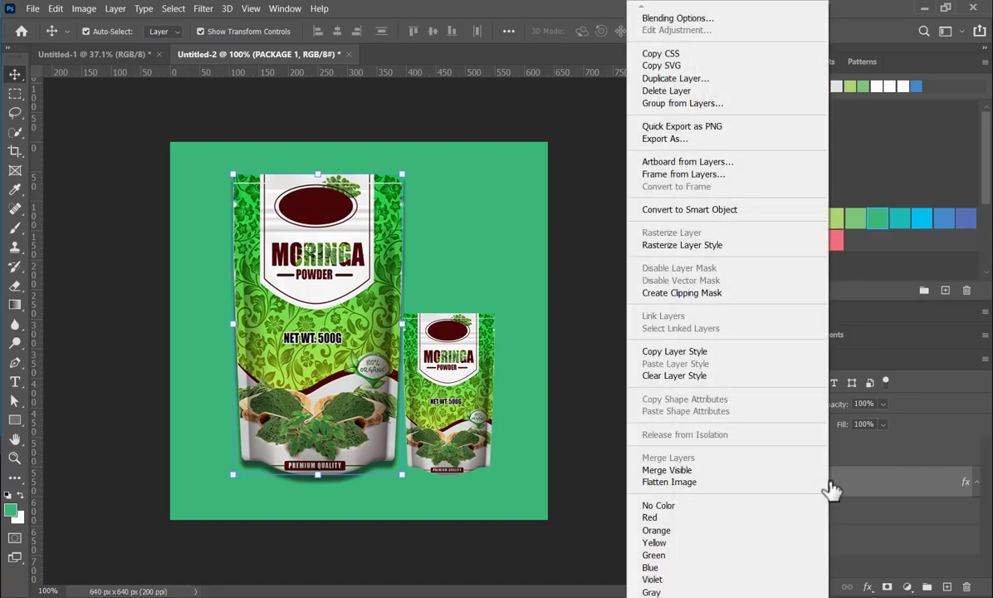
click(682, 380)
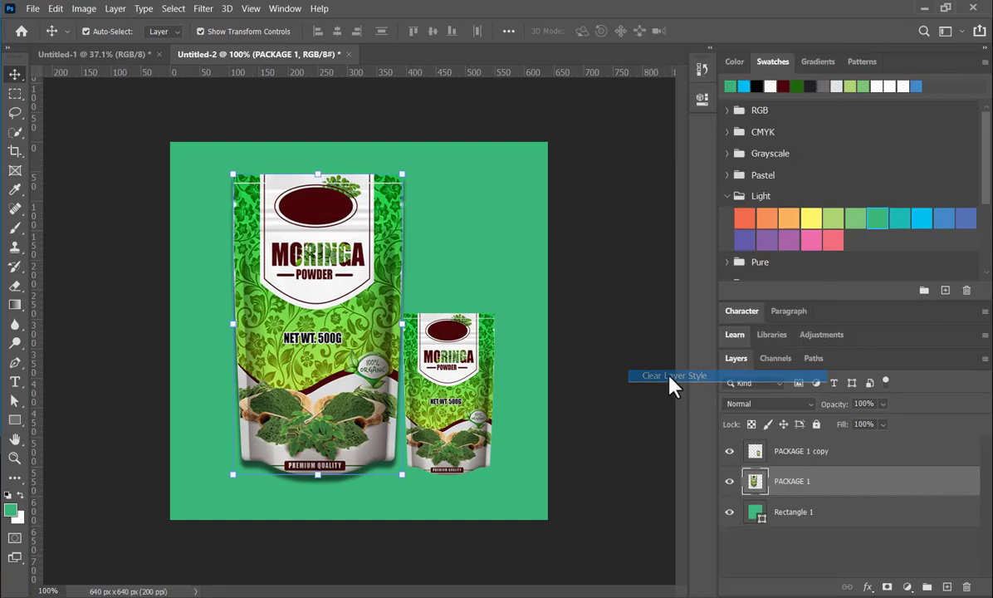
click(737, 451)
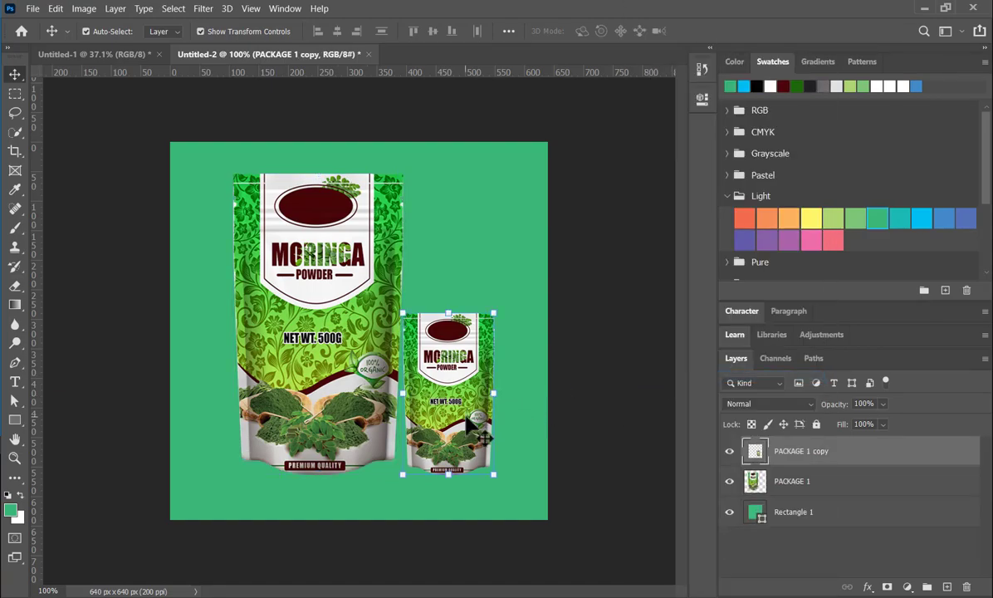
right_click(861, 459)
click(638, 484)
click(840, 483)
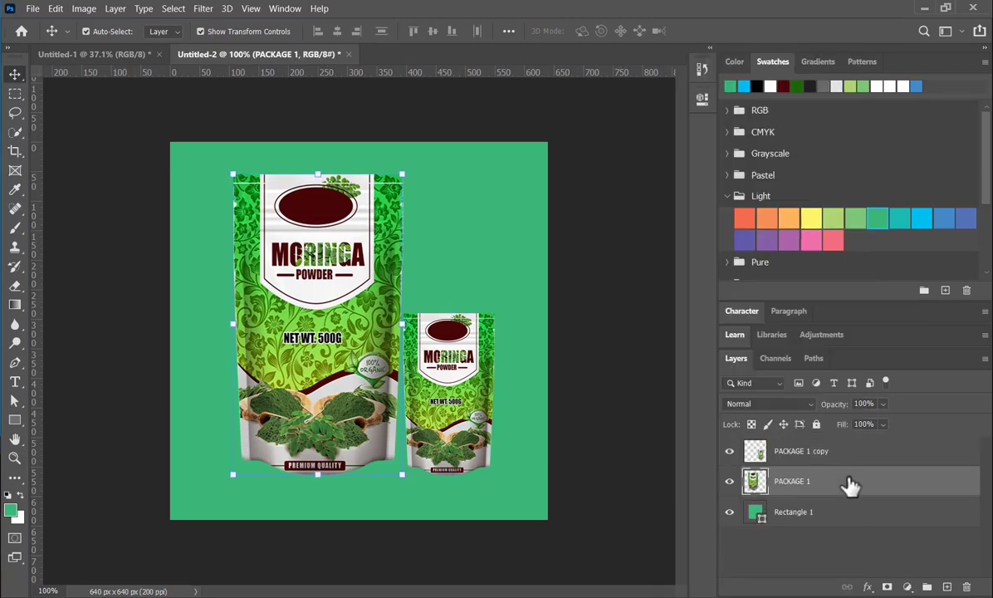
key(ctrl+z)
- Copy the drop shadow style from the PACKAGE 1 layer onto the small pouch's PACKAGE 1 copy layer
right_click(855, 488)
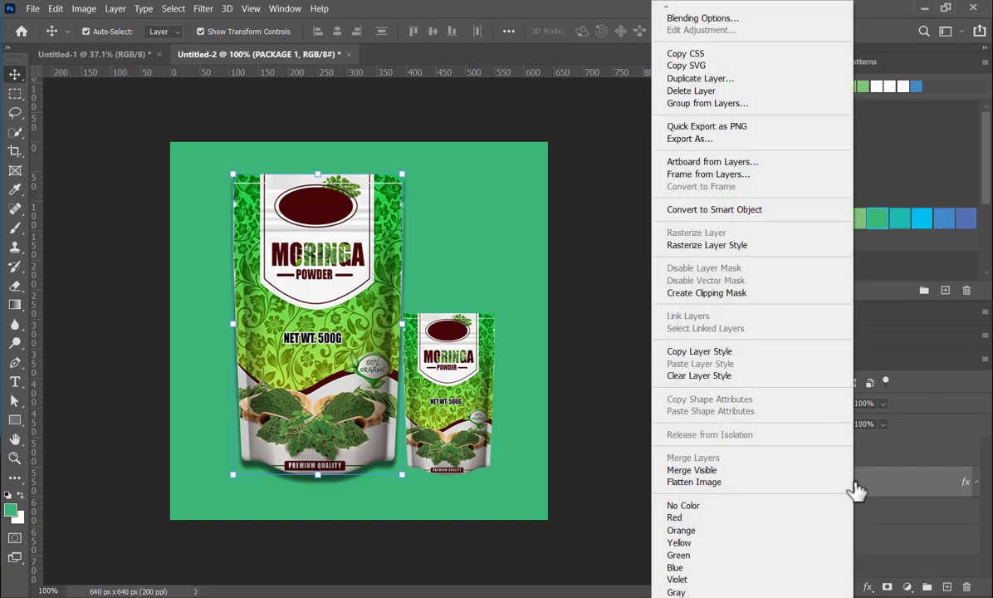
click(722, 353)
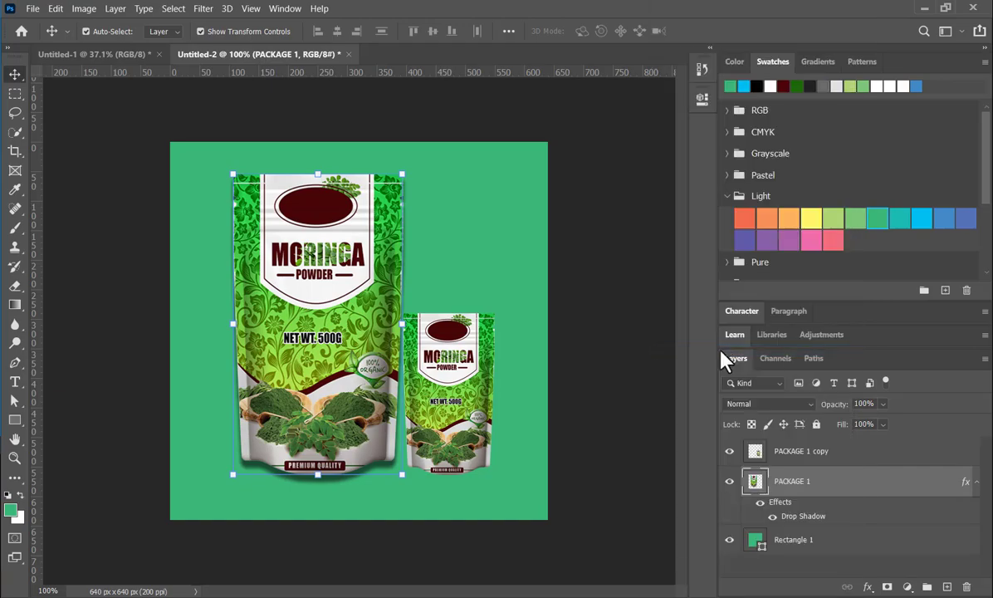
click(780, 450)
right_click(770, 448)
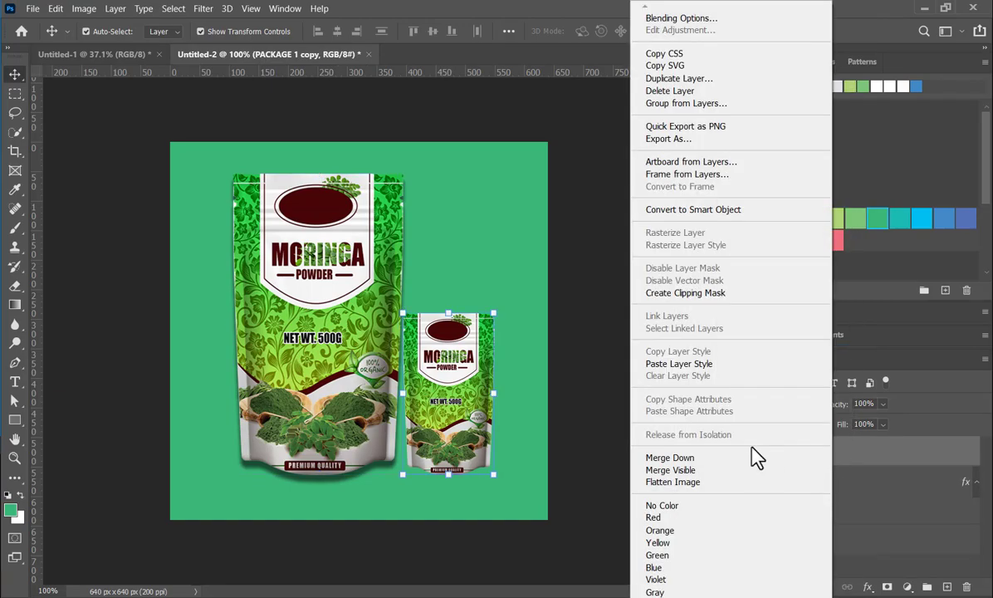
click(689, 365)
click(456, 473)
click(416, 478)
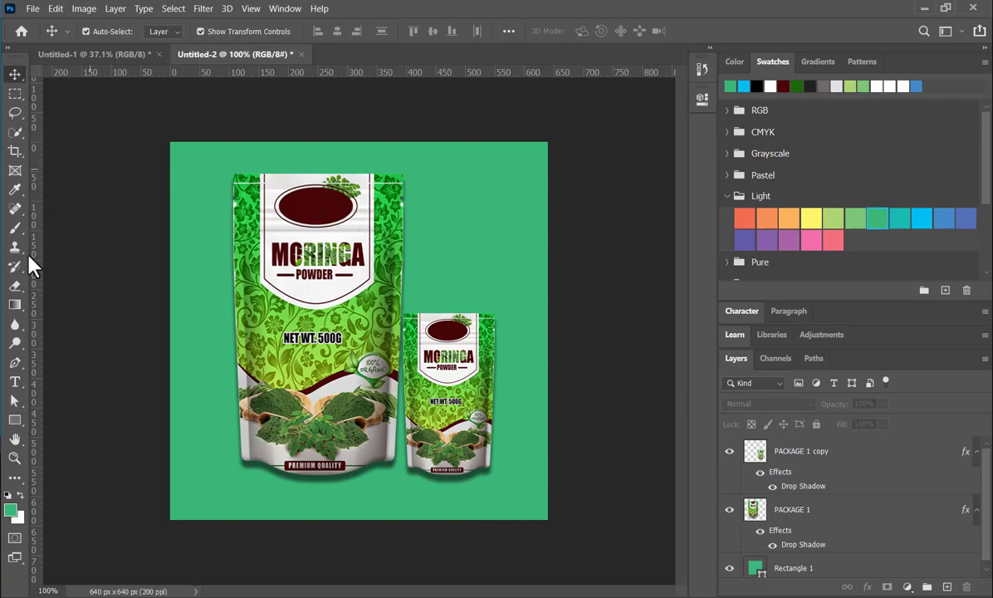
- Draw an unfilled ellipse about 516 x 485 px with a 6 px white stroke, extending past the canvas's upper-right corner
click(16, 421)
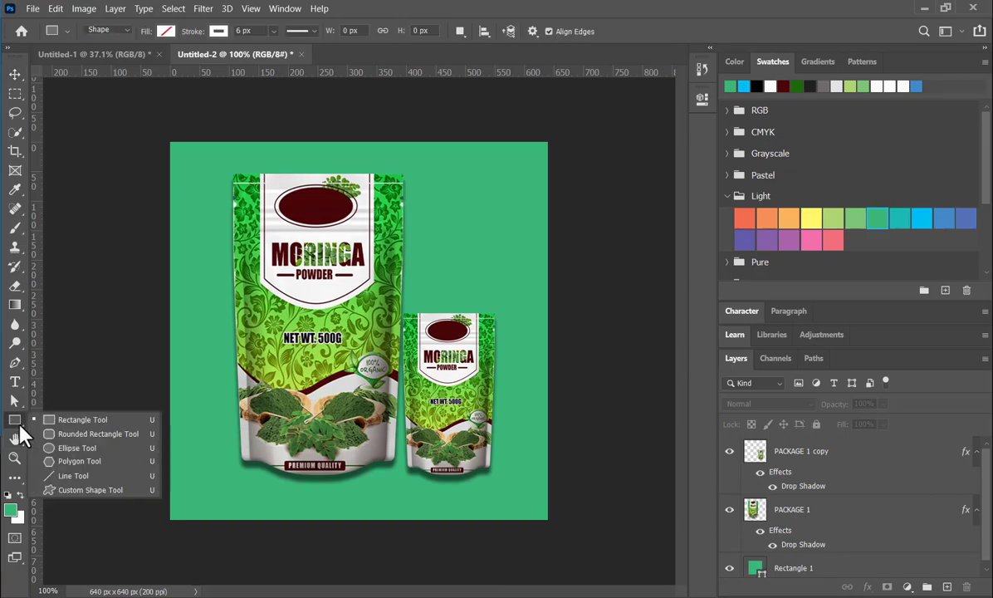
click(75, 433)
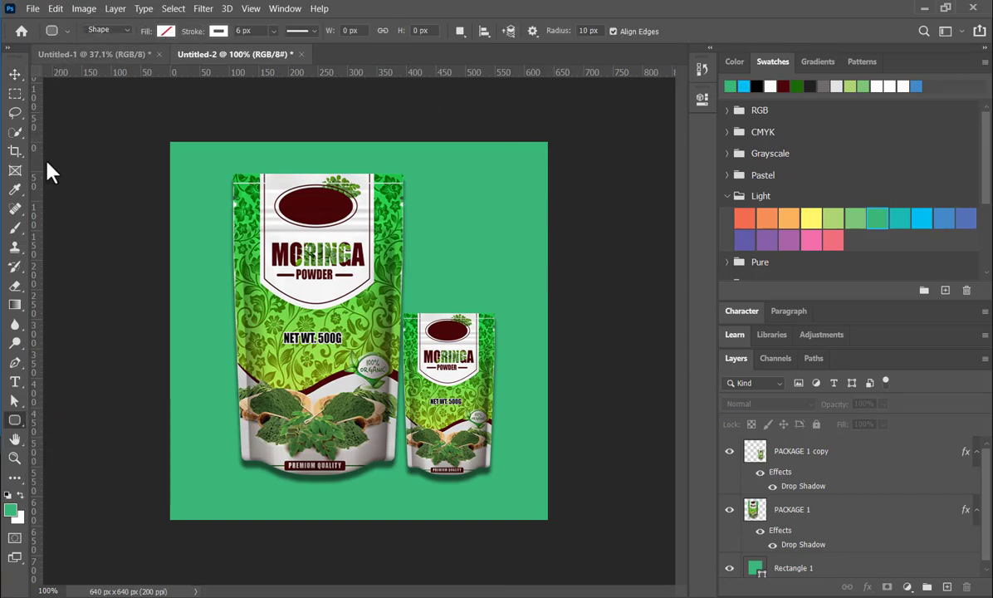
right_click(16, 429)
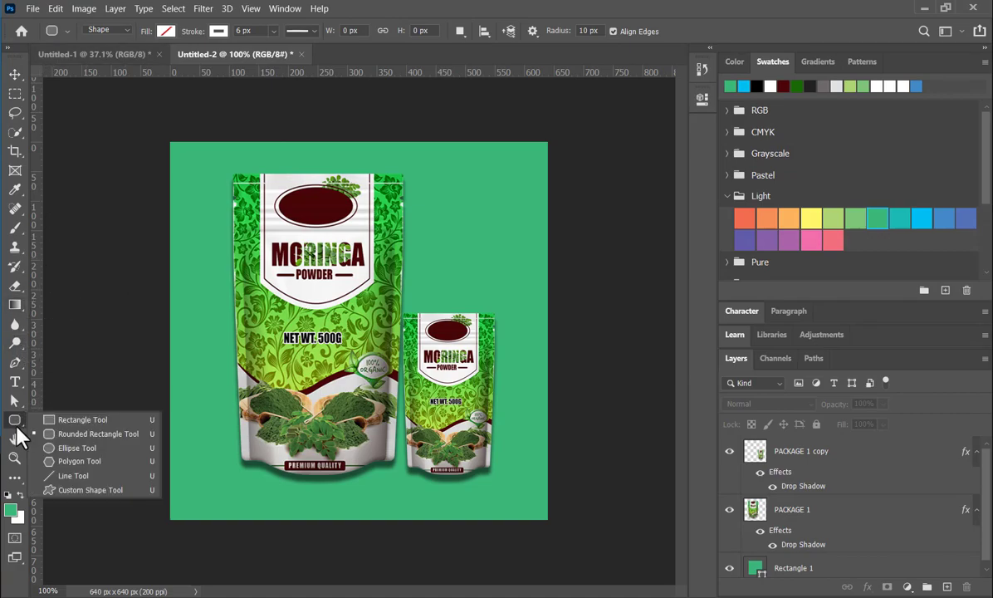
click(84, 446)
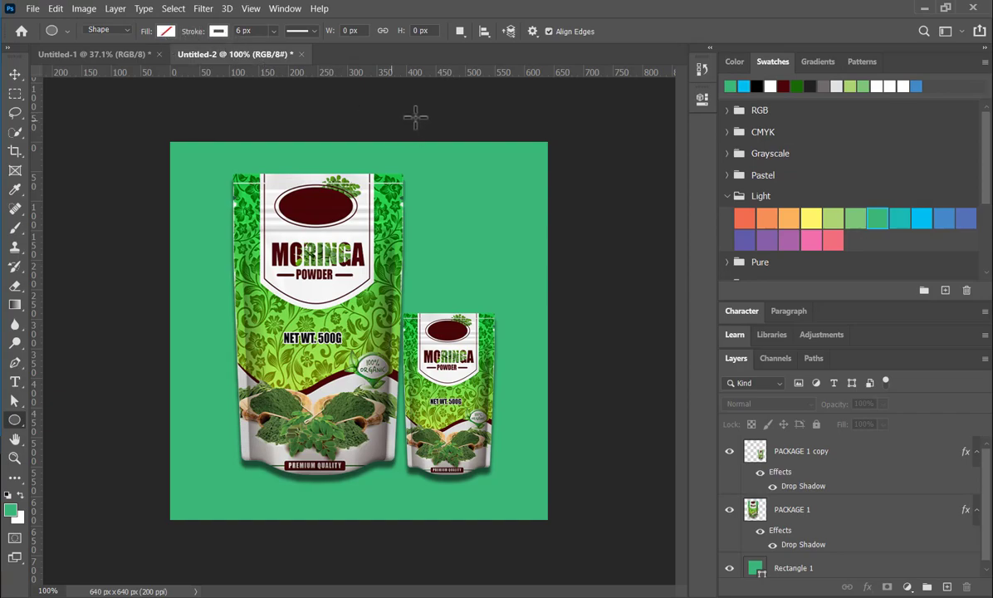
drag(326, 119, 632, 404)
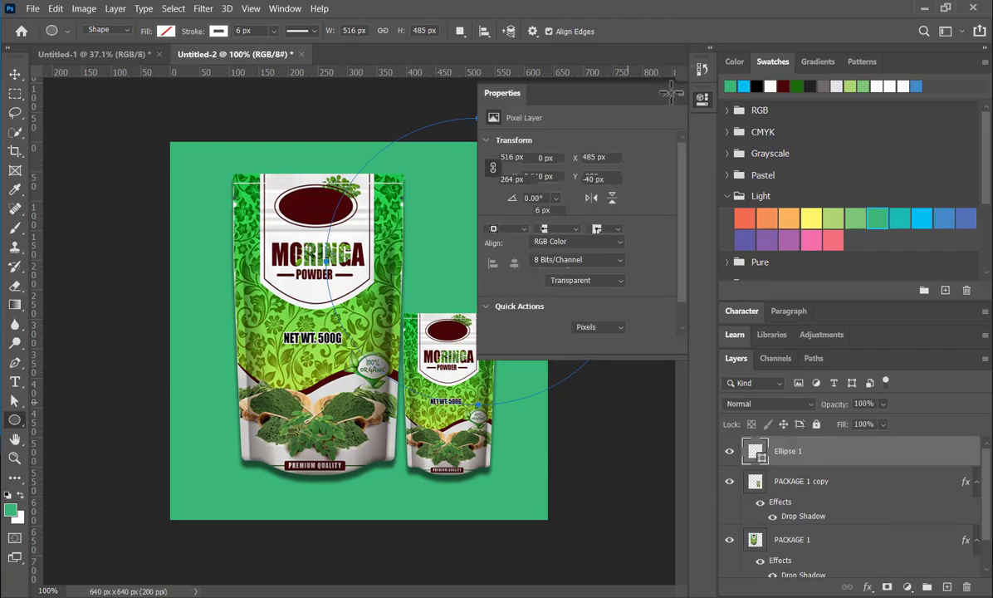
click(665, 94)
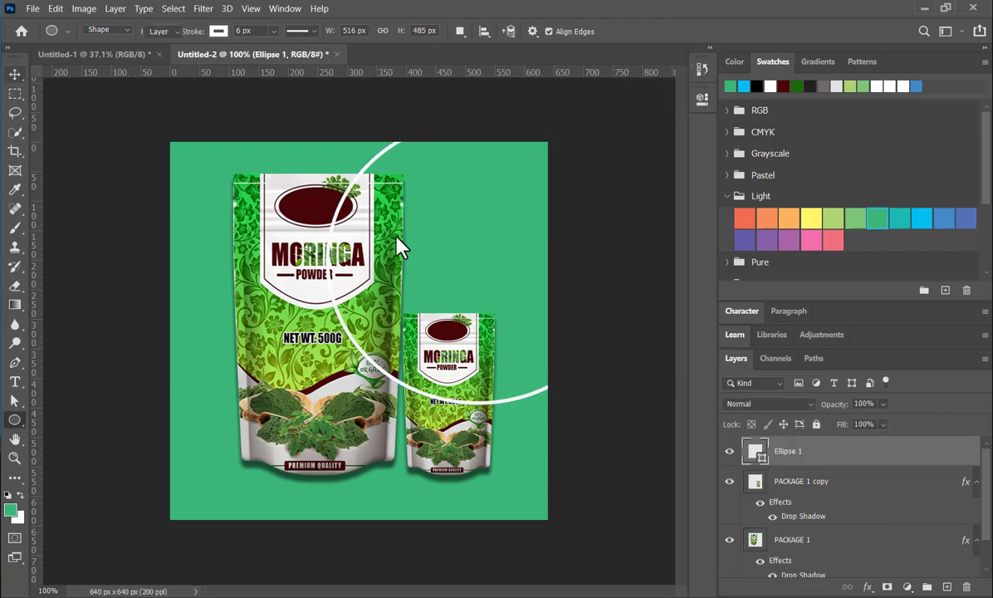
- Move the Ellipse 1 layer beneath both pouch layers and scale the ellipse to 77.32%, keeping its upper-right corner in place
key(v)
drag(850, 458, 855, 567)
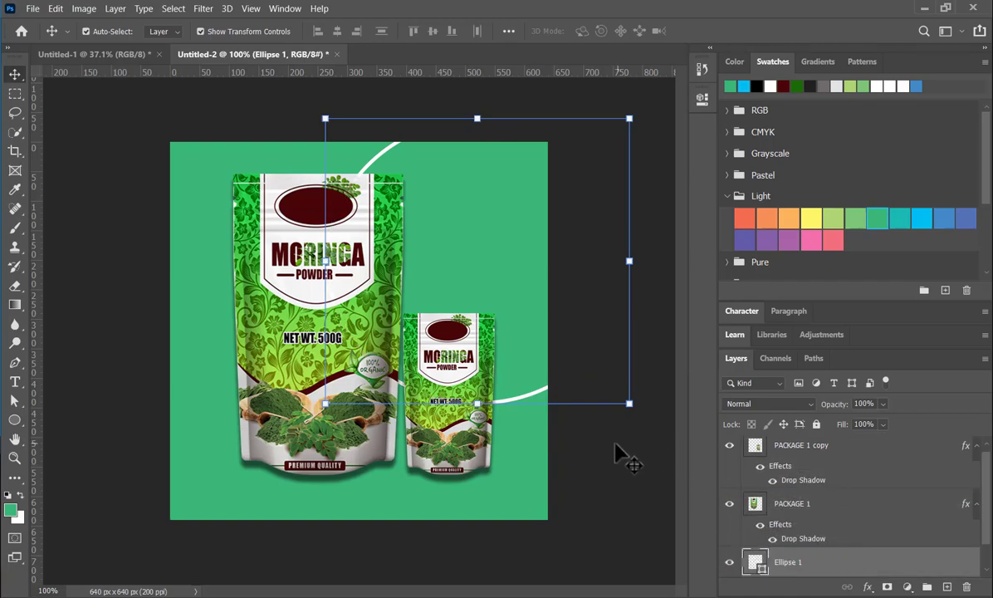
click(571, 417)
click(533, 397)
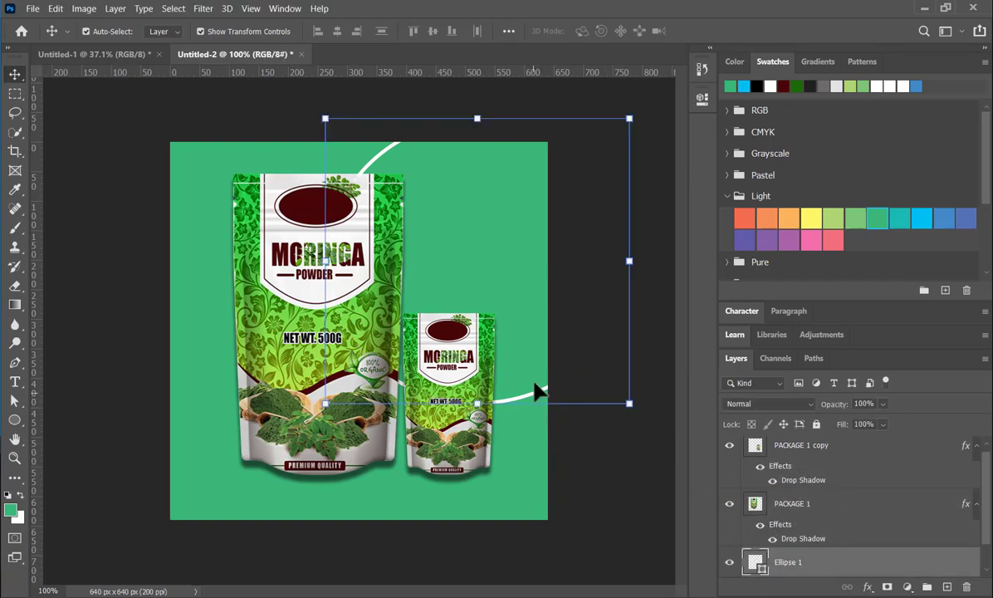
drag(325, 402, 390, 337)
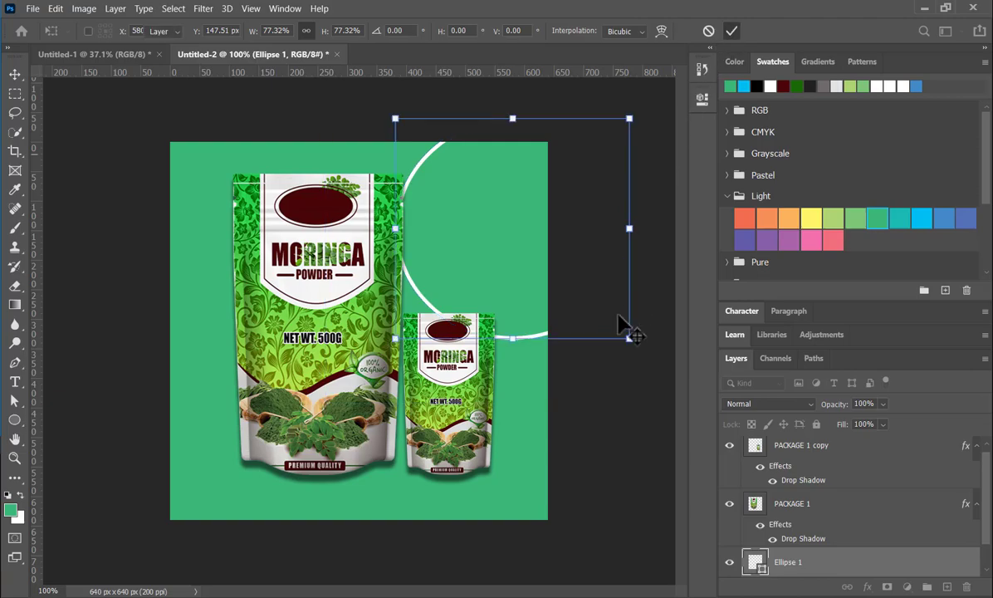
key(Return)
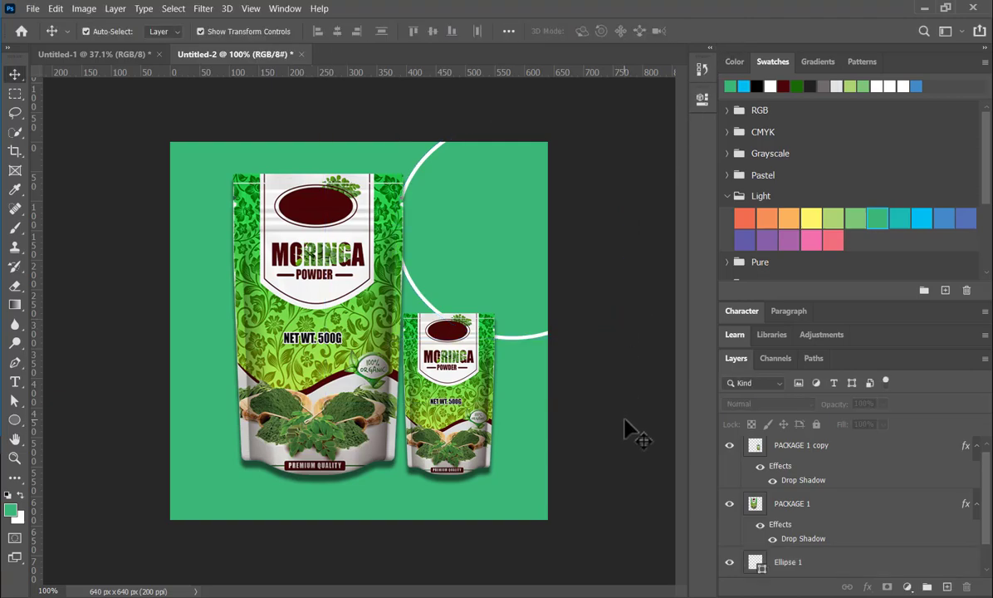